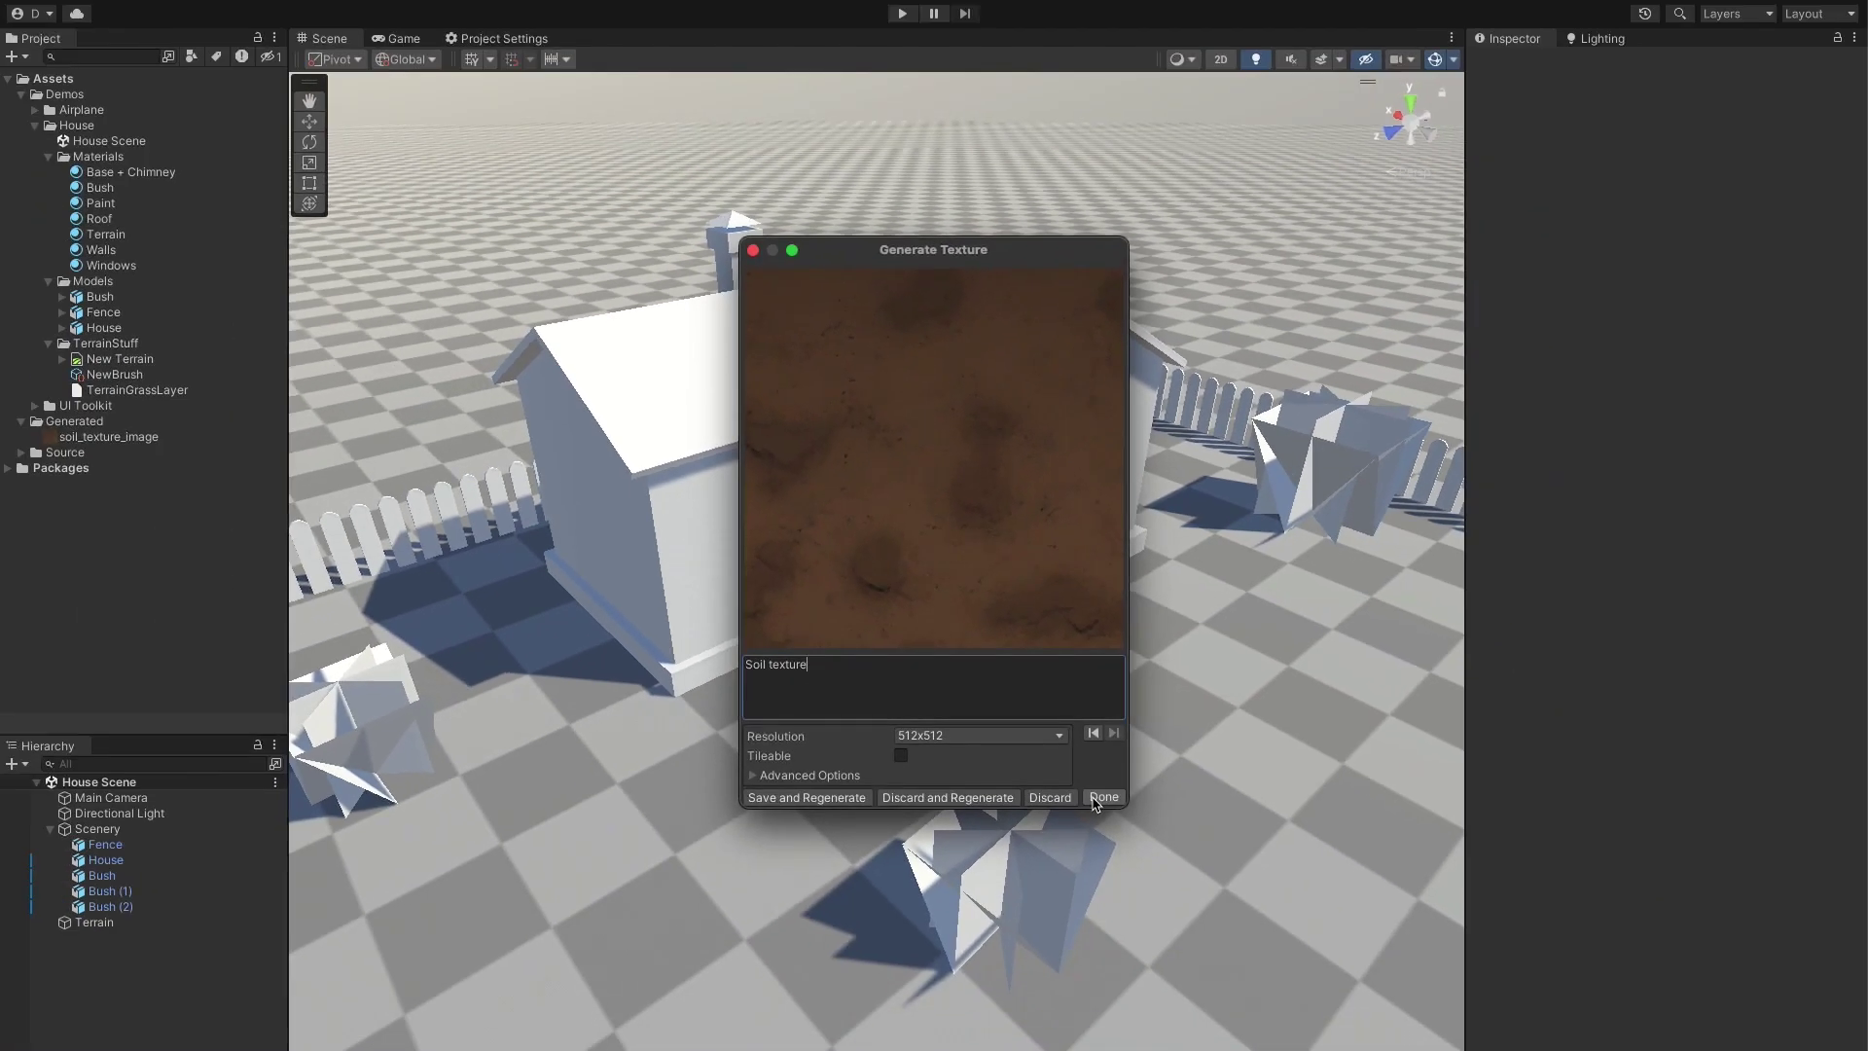
# Step: Accept the generated soil texture and assign soil_texture_image as the Diffuse map of TerrainGrassLayer
pyautogui.click(1217, 994)
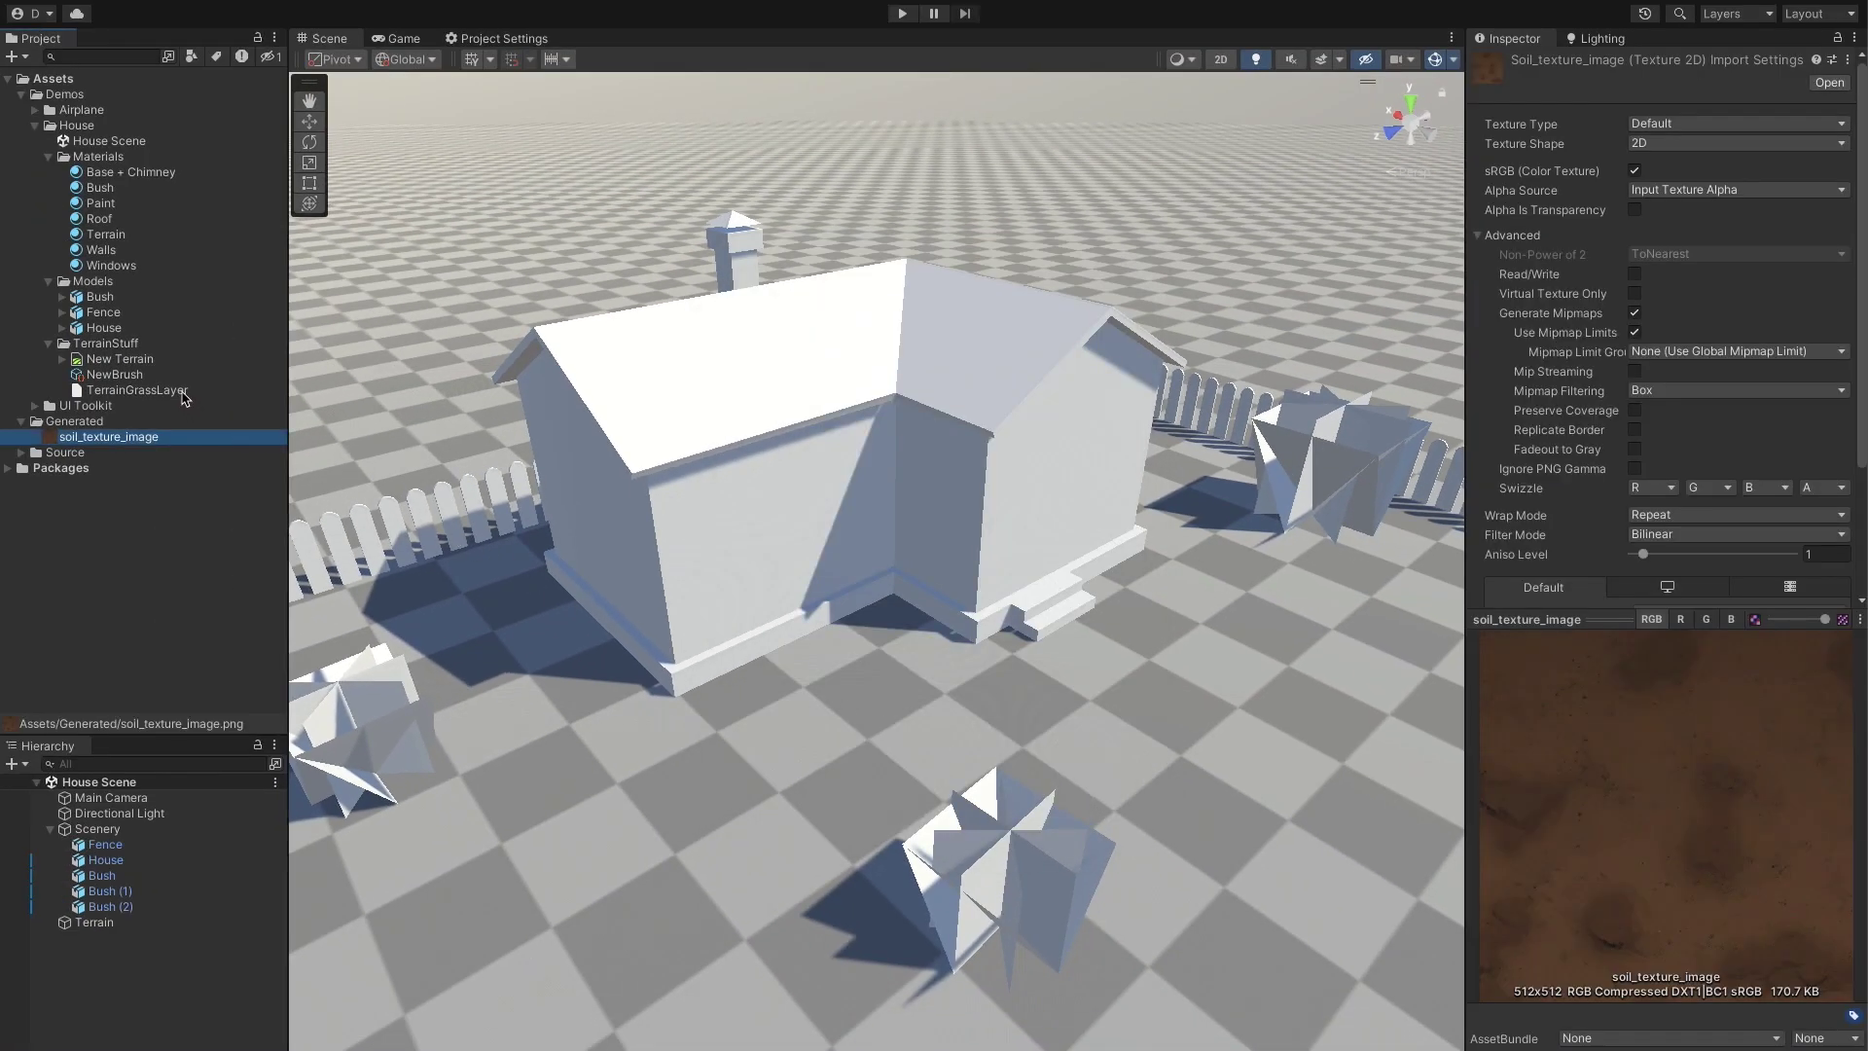
pyautogui.click(146, 390)
pyautogui.moveTo(141, 443); pyautogui.dragTo(1820, 187)
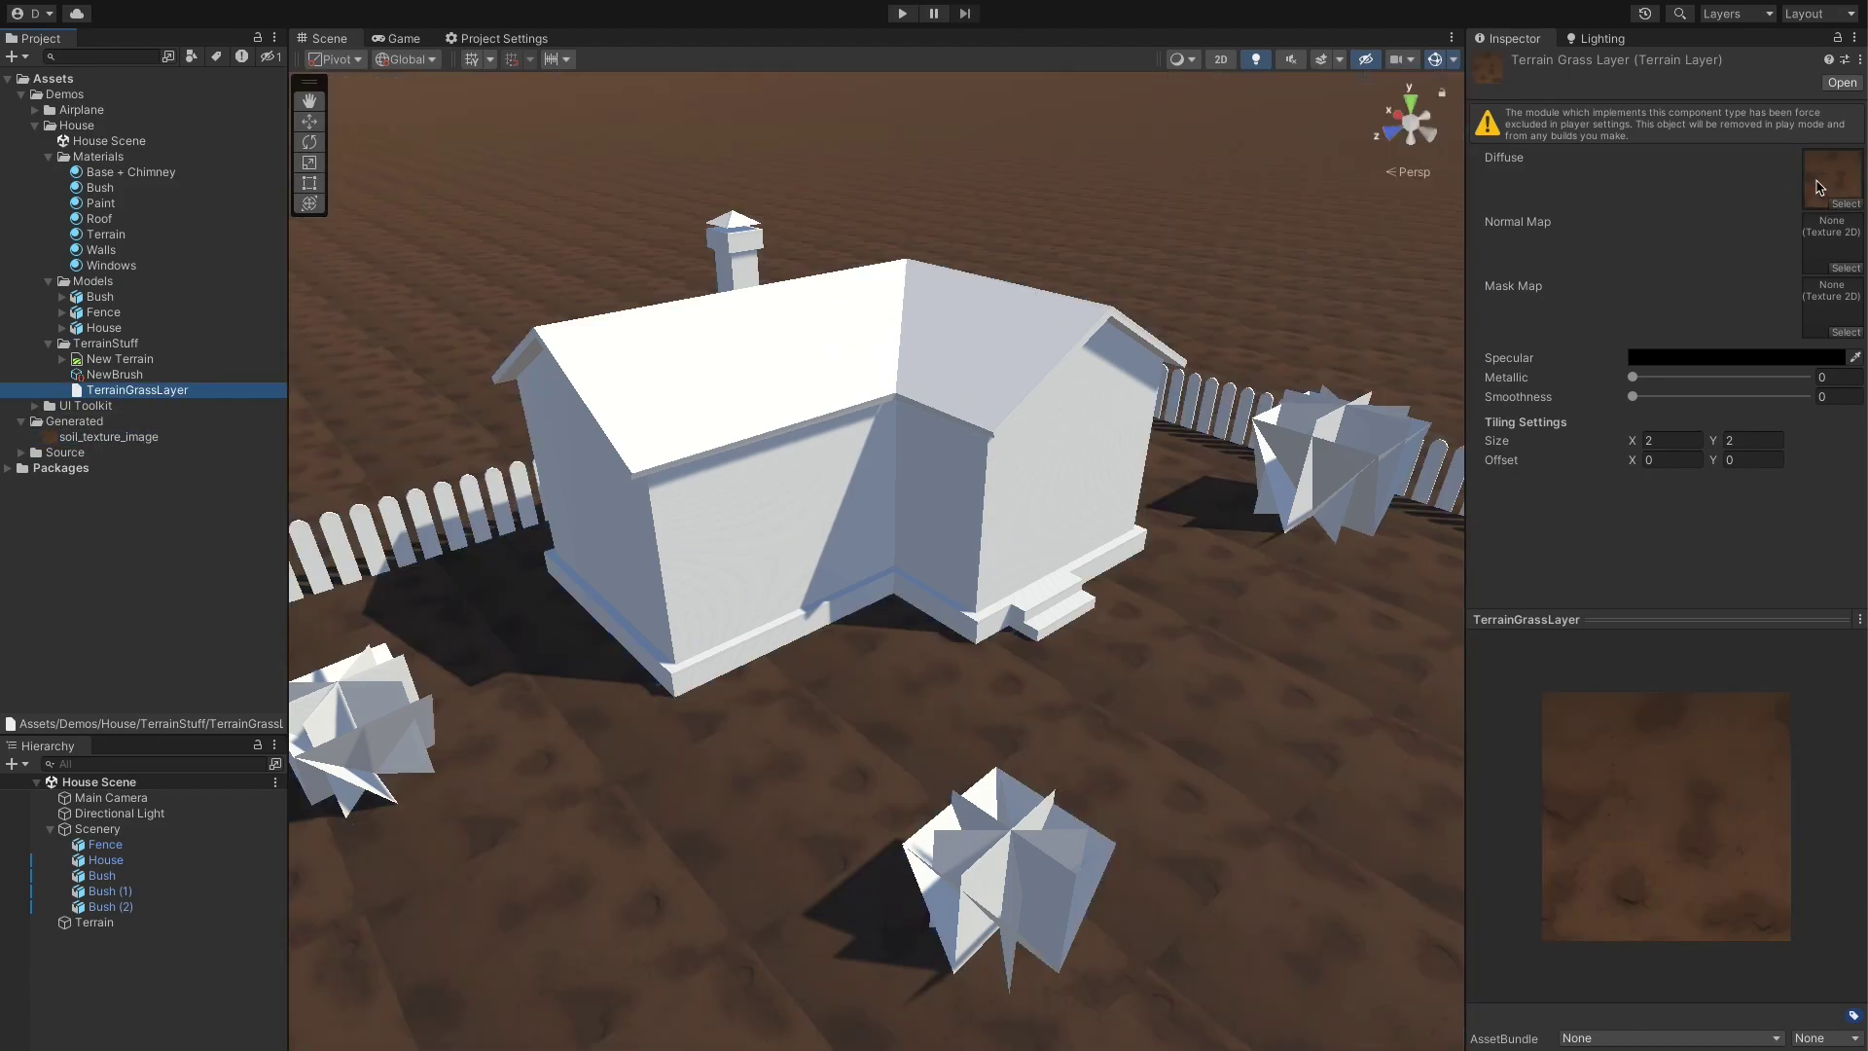
# Step: Set the TerrainGrassLayer tiling size to 4 in X and 4 in Y
pyautogui.click(1683, 440)
pyautogui.write('4')
pyautogui.press('Tab')
pyautogui.write('4')
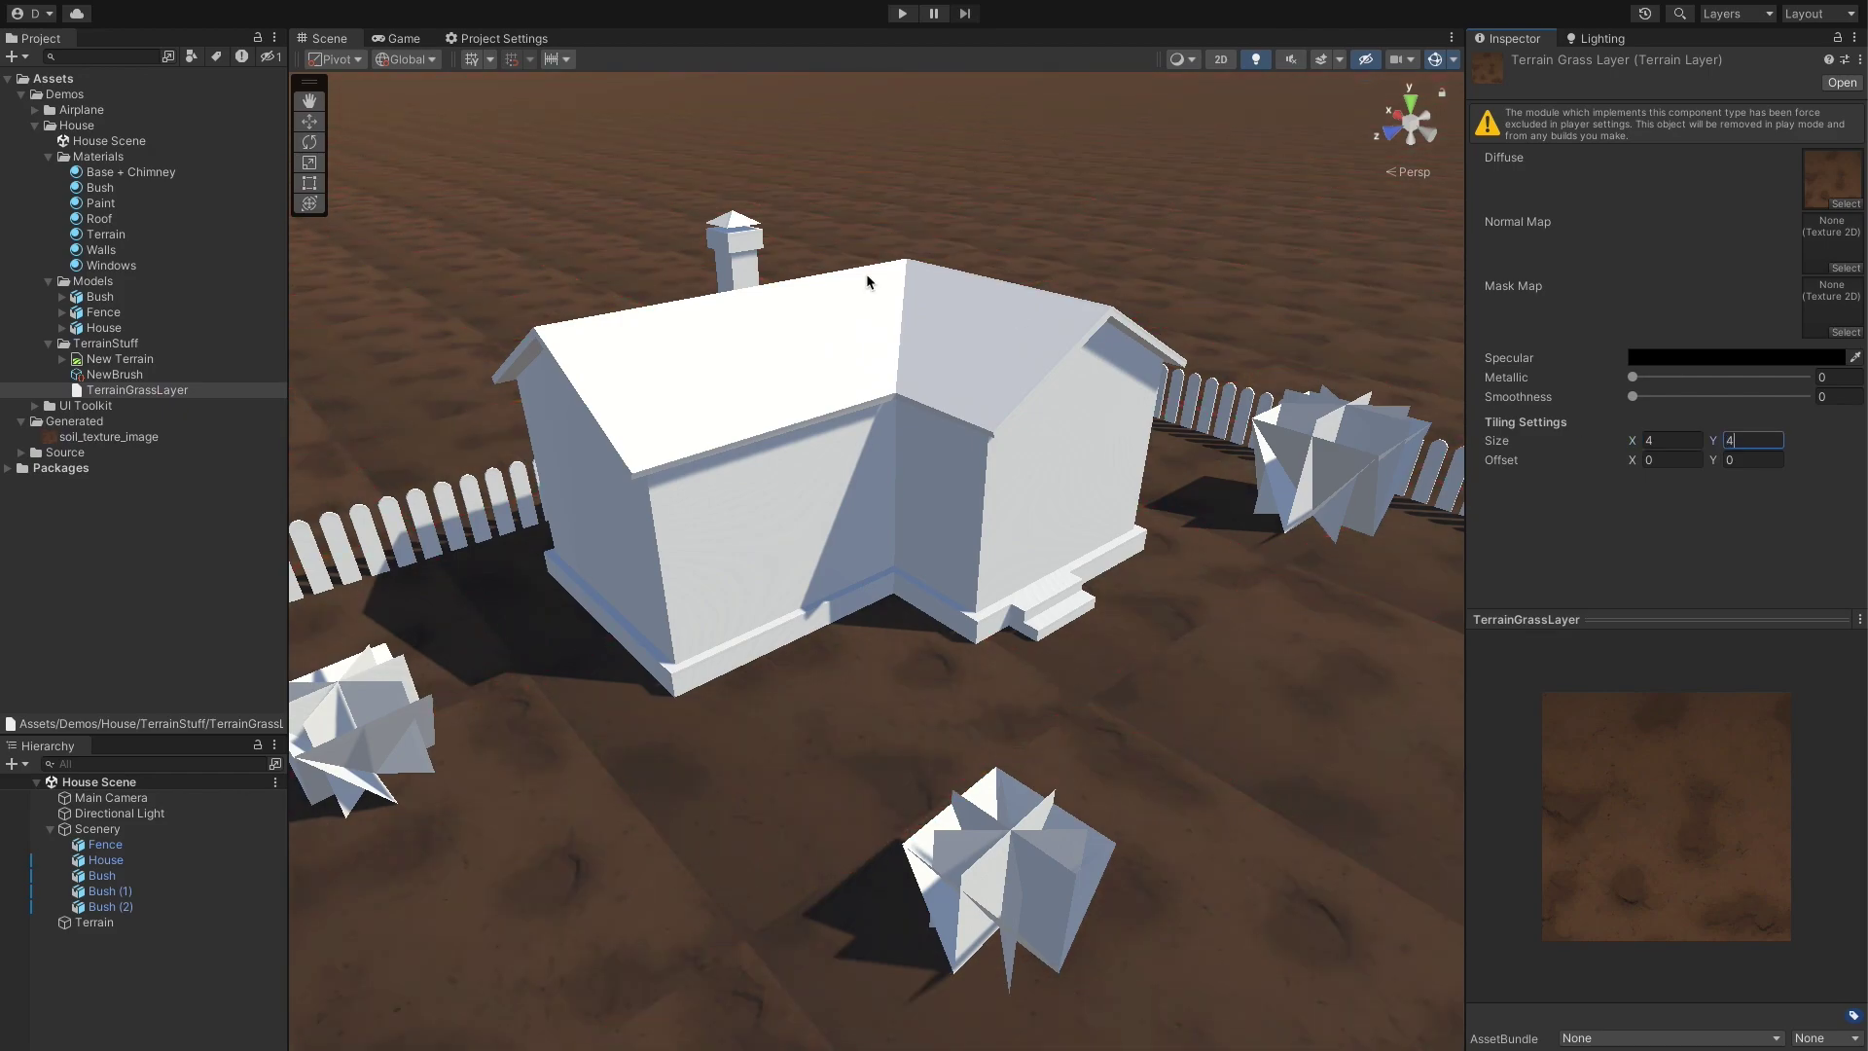
# Step: Generate a tileable 512x512 DALL-E texture from the prompt "Soil texture" and keep the result
pyautogui.click(16, 57)
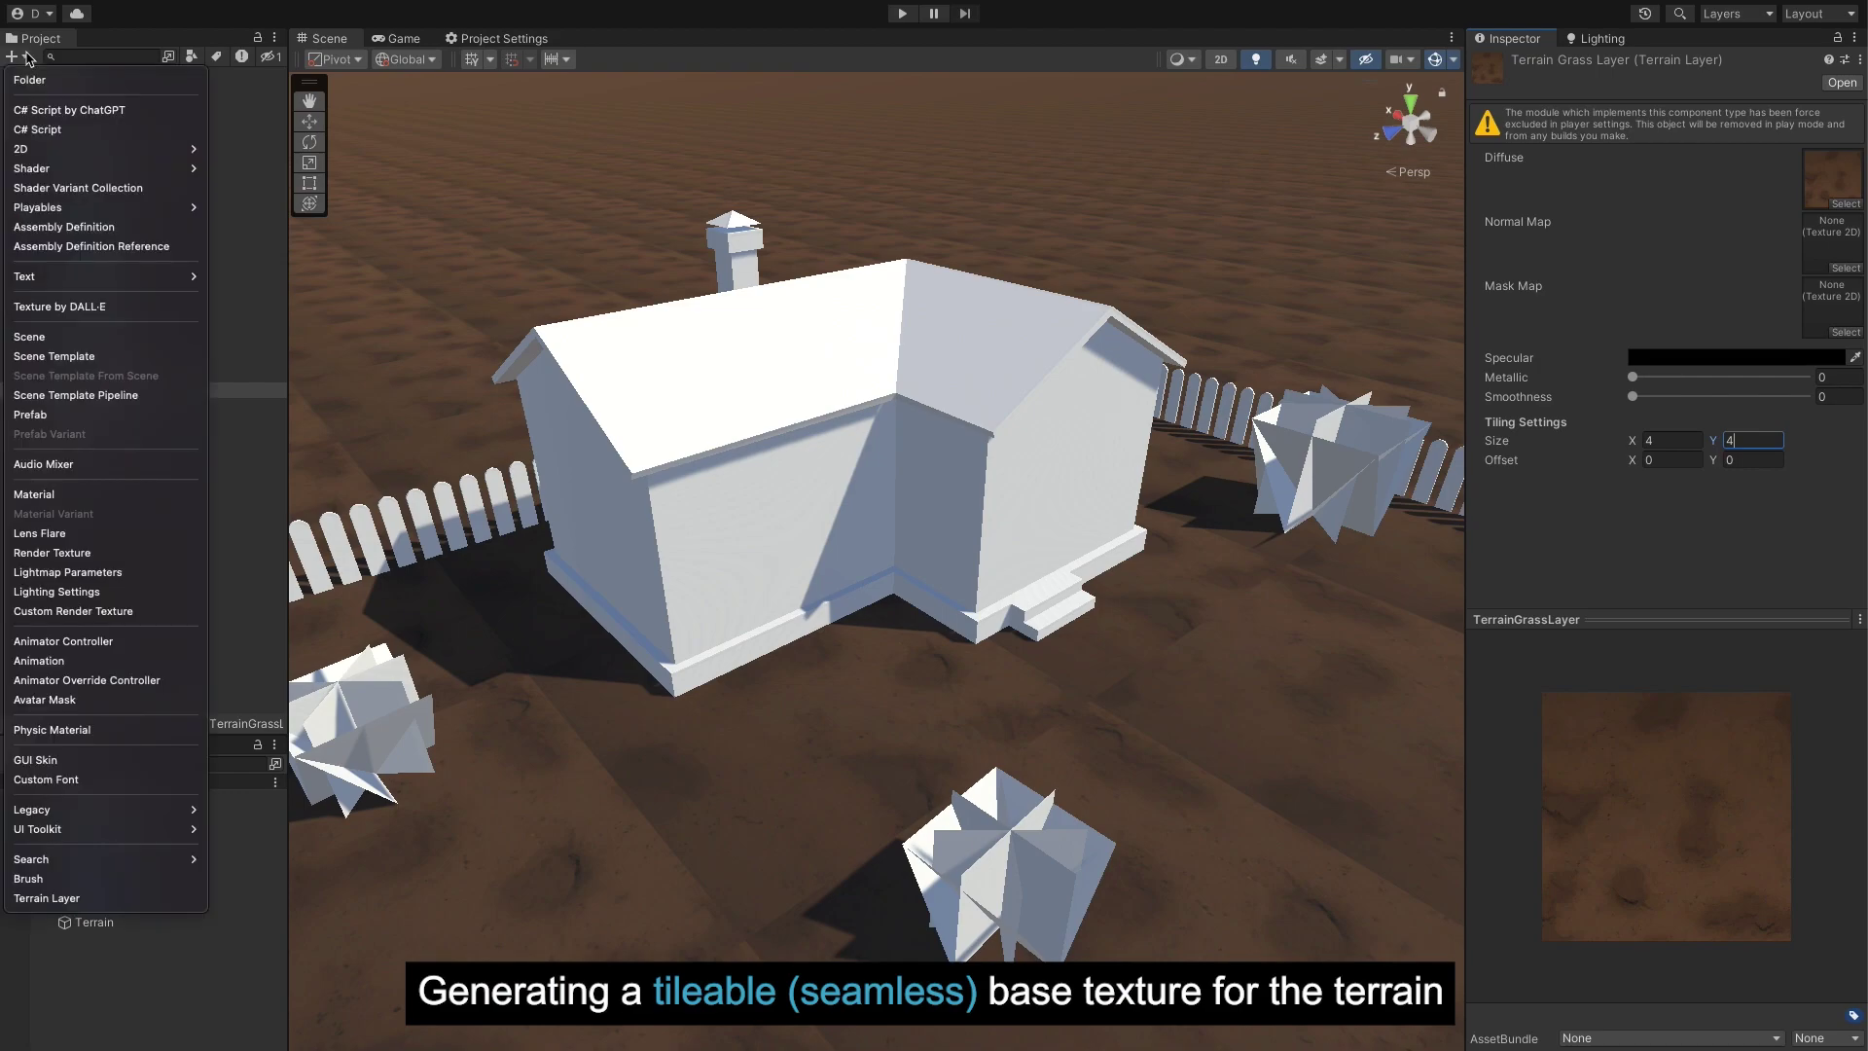
pyautogui.click(64, 308)
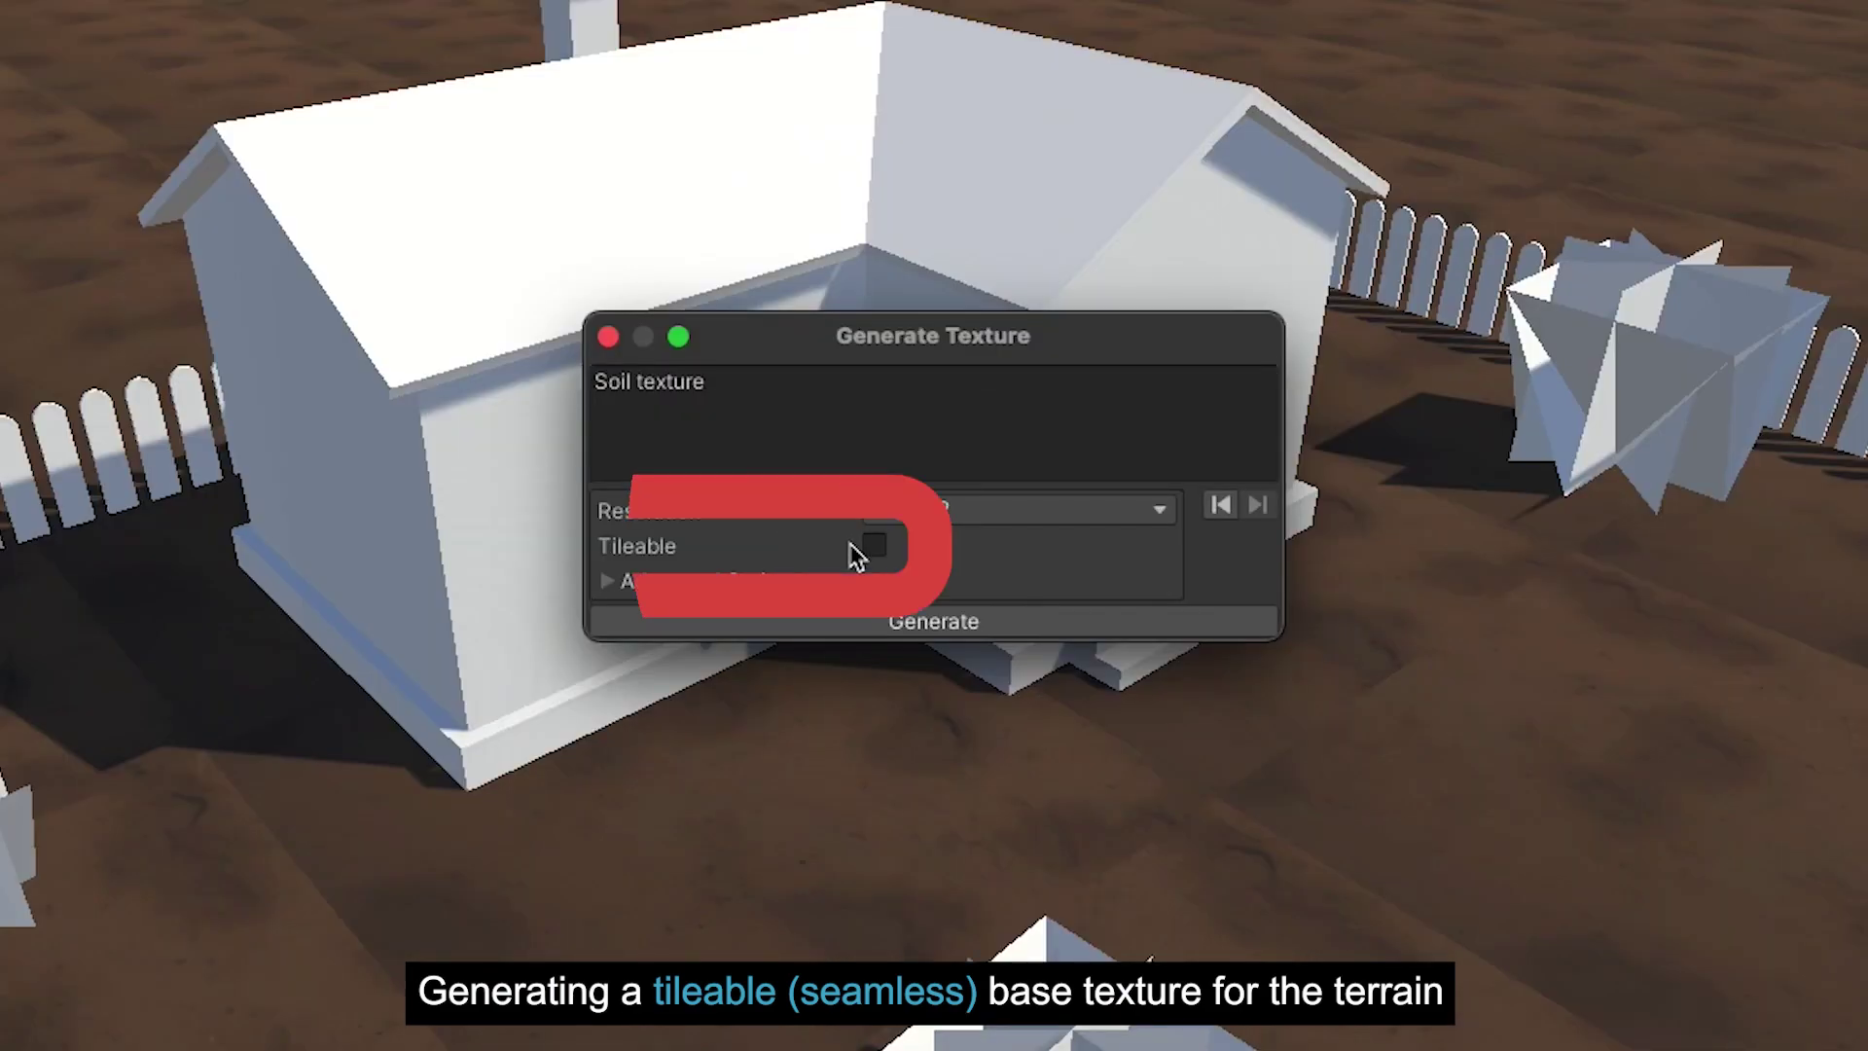
pyautogui.click(874, 546)
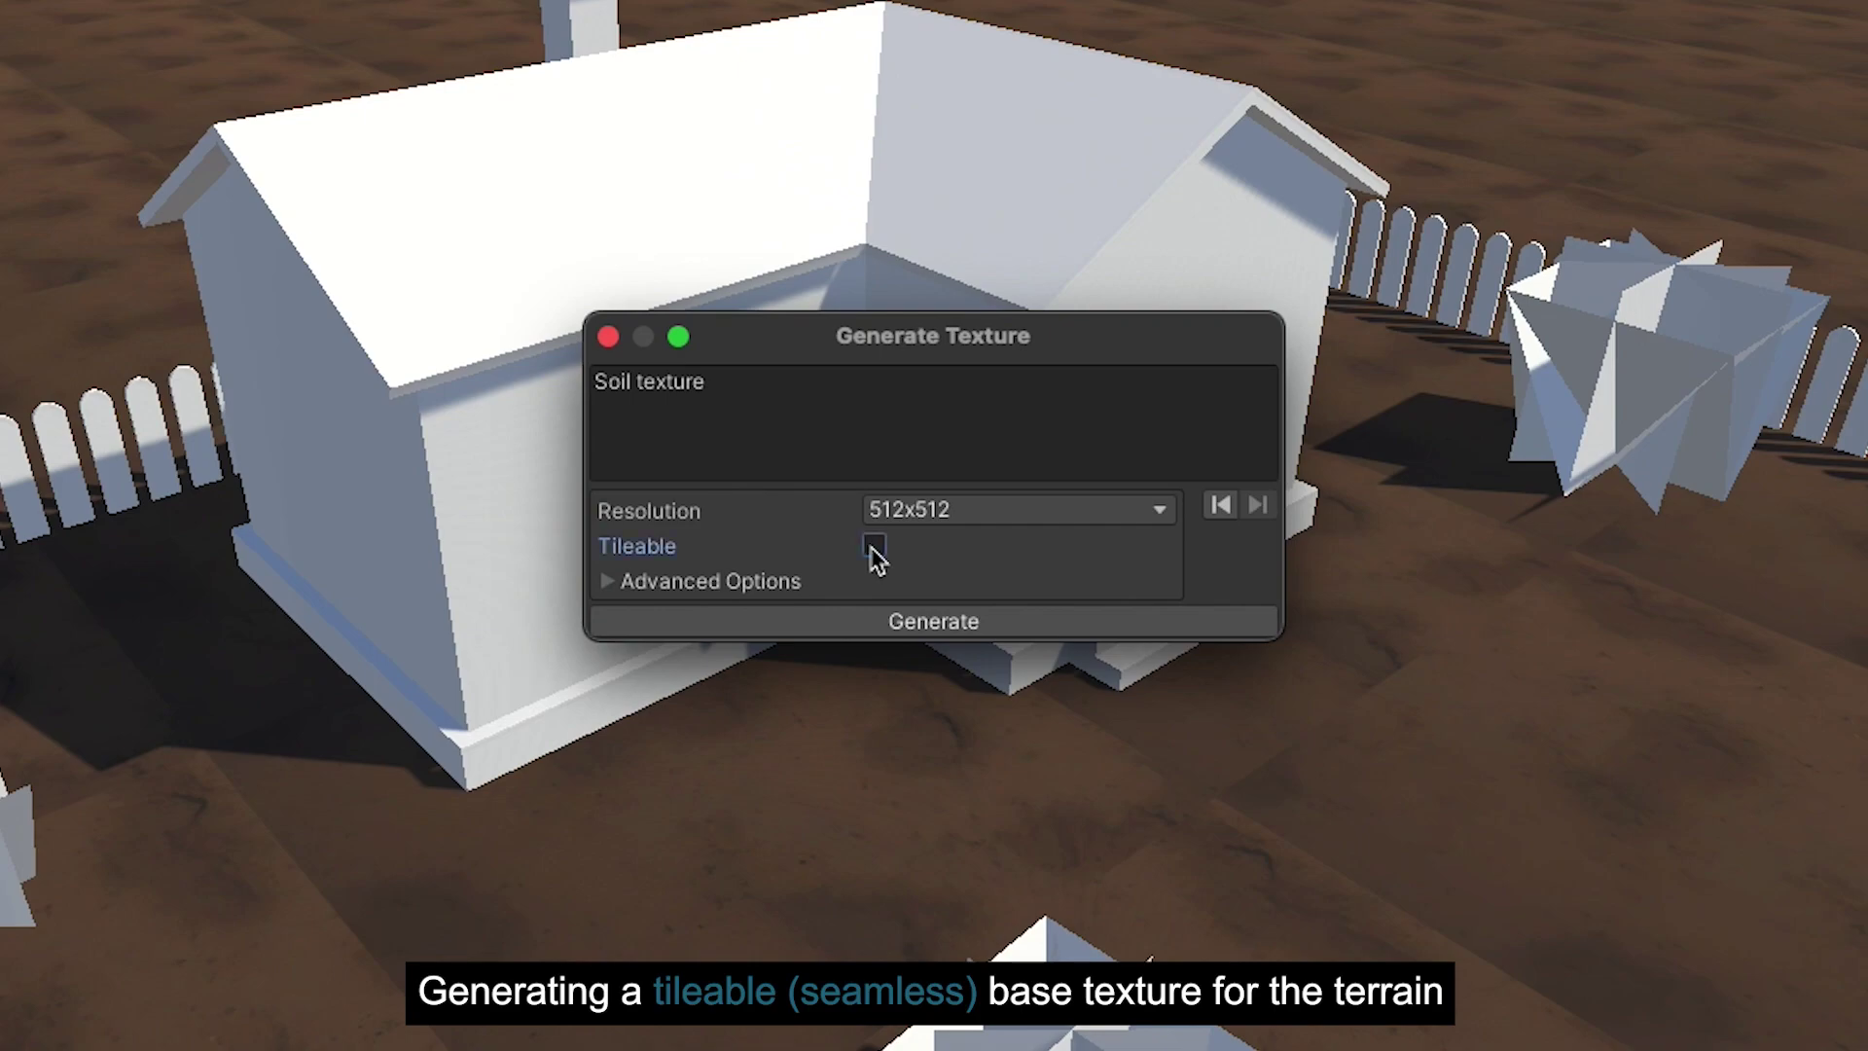
pyautogui.click(909, 650)
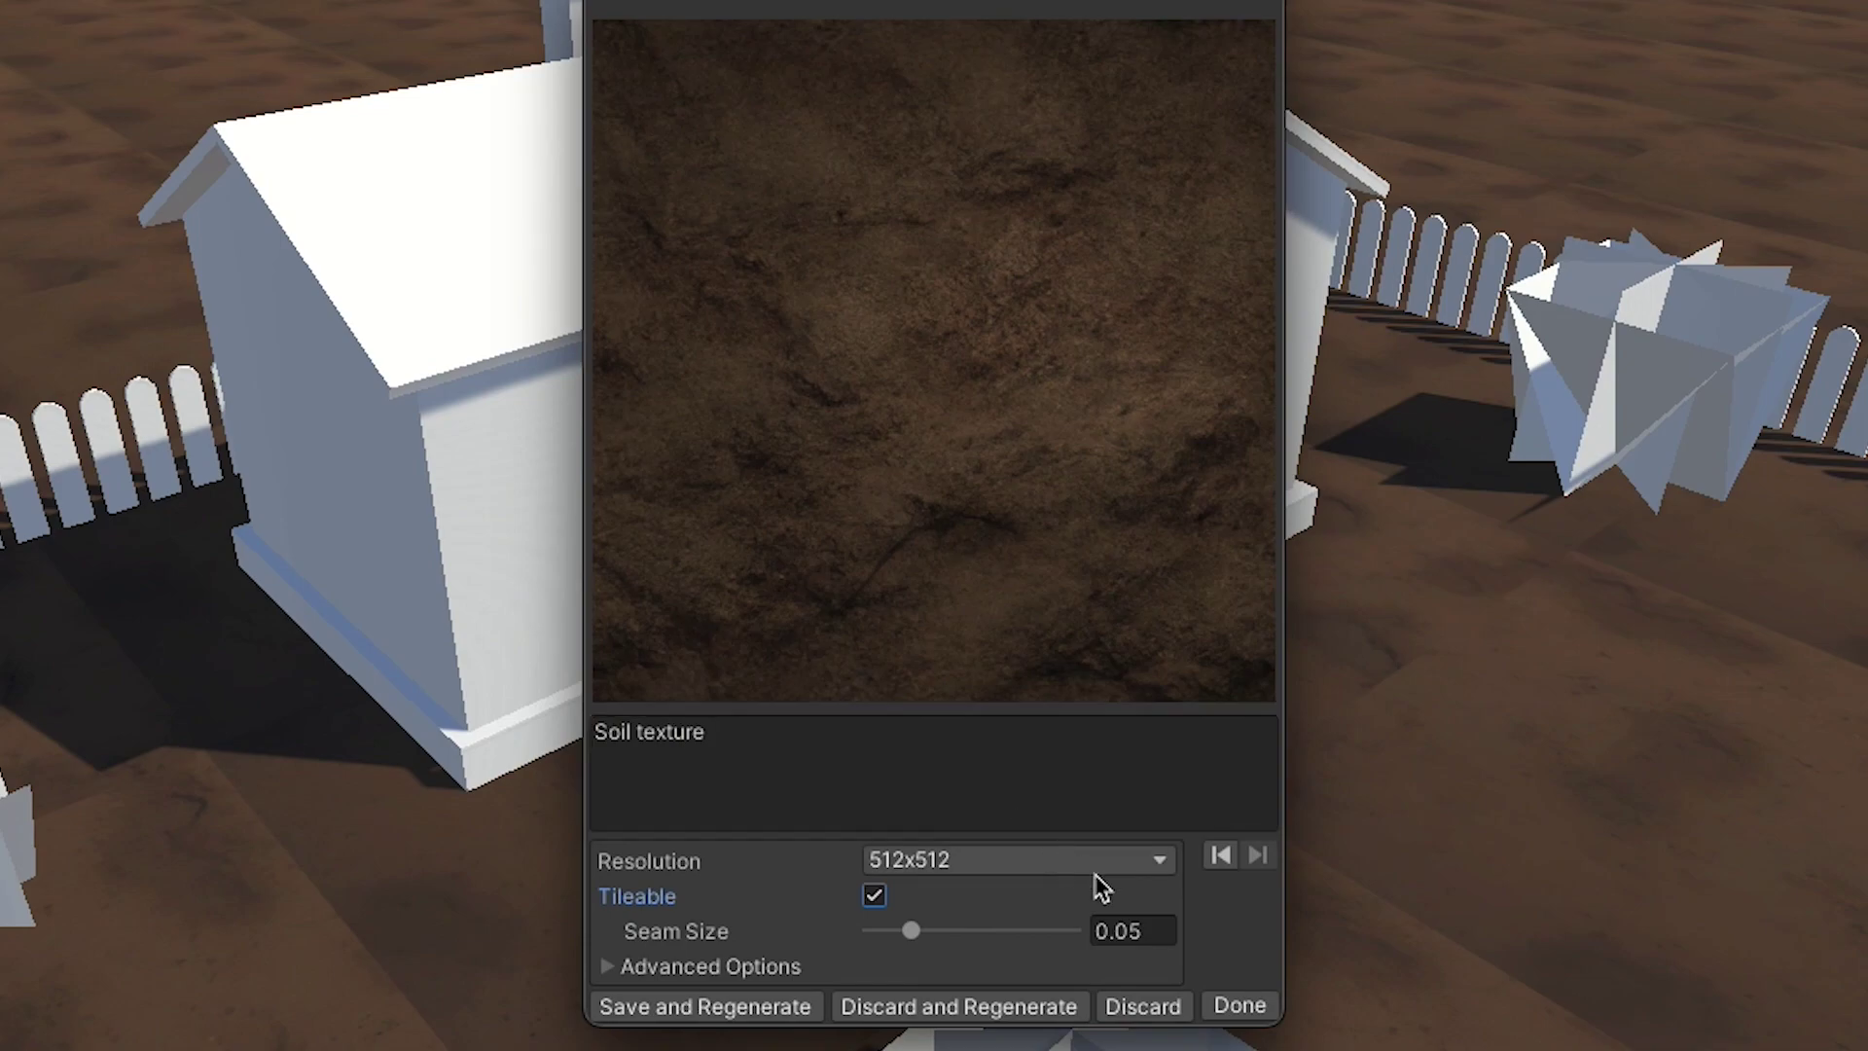
pyautogui.click(1232, 1006)
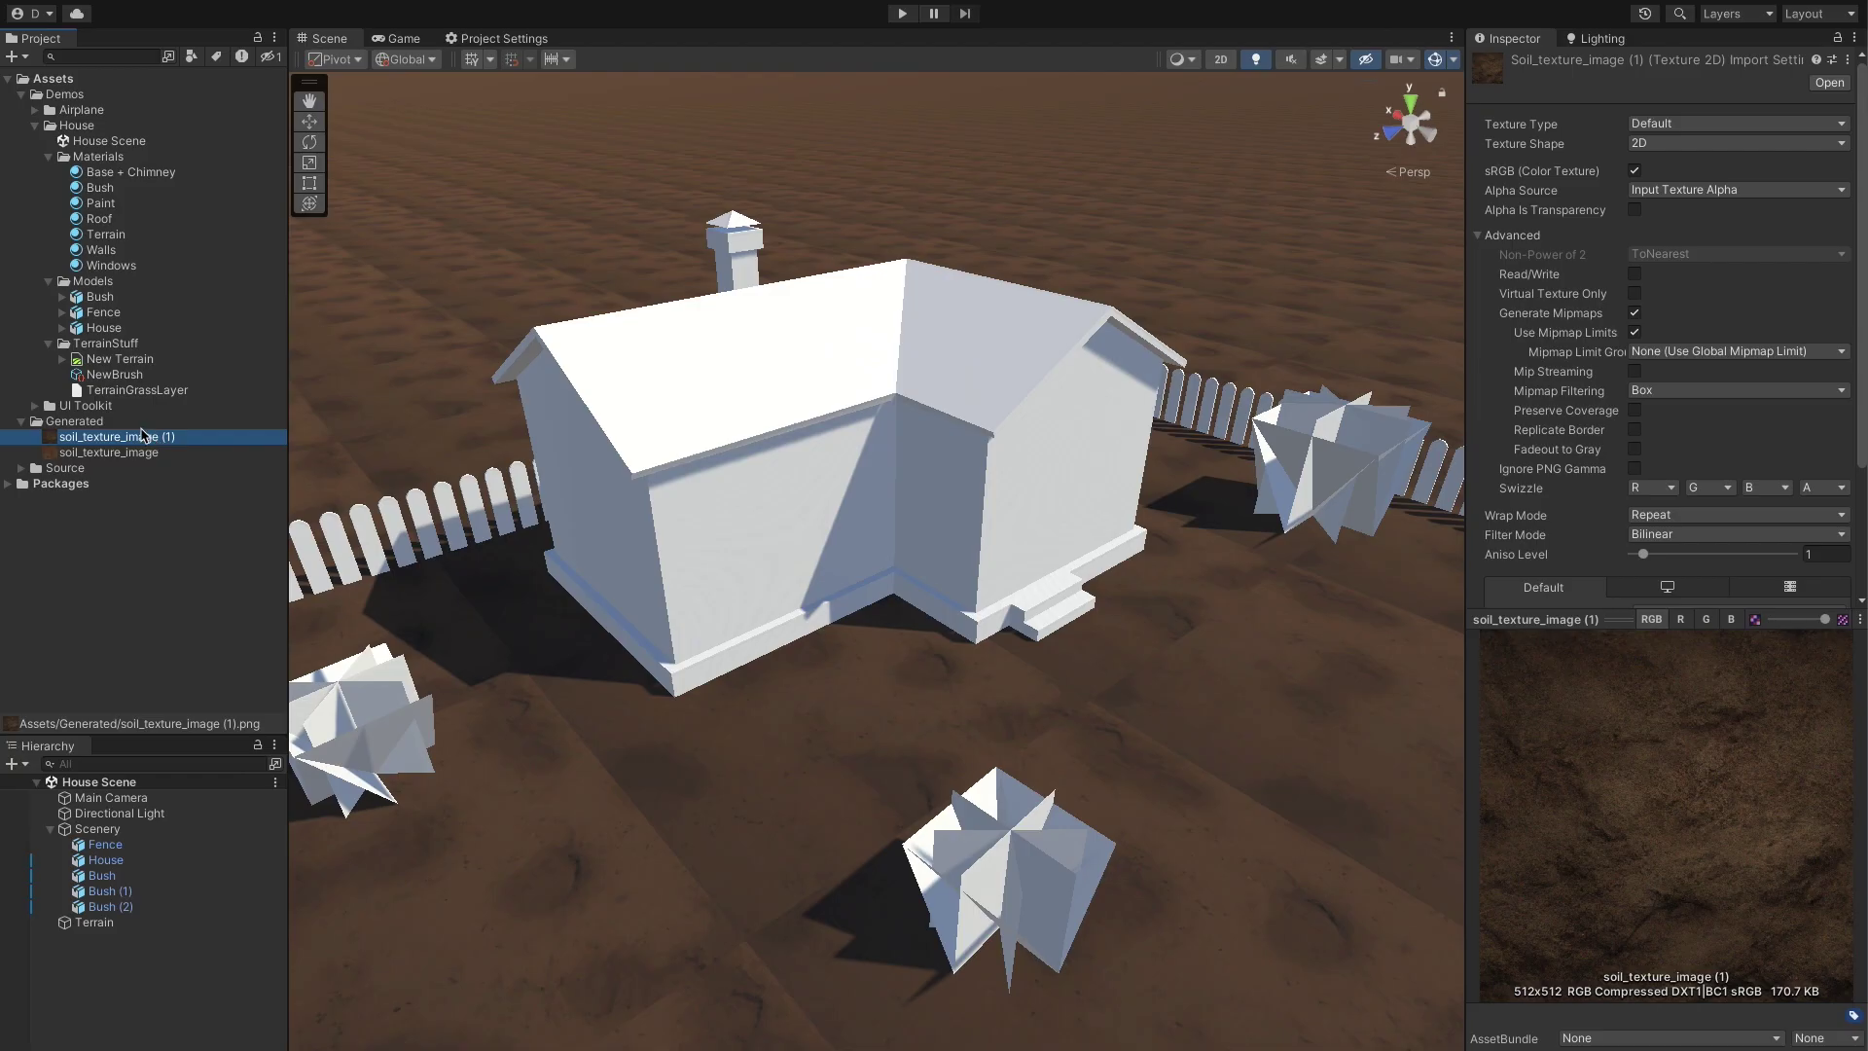
# Step: Assign soil_texture_image (1) as the Diffuse map of TerrainGrassLayer and set its tiling size to 2 by 2
pyautogui.click(138, 390)
pyautogui.moveTo(129, 443); pyautogui.dragTo(1824, 180)
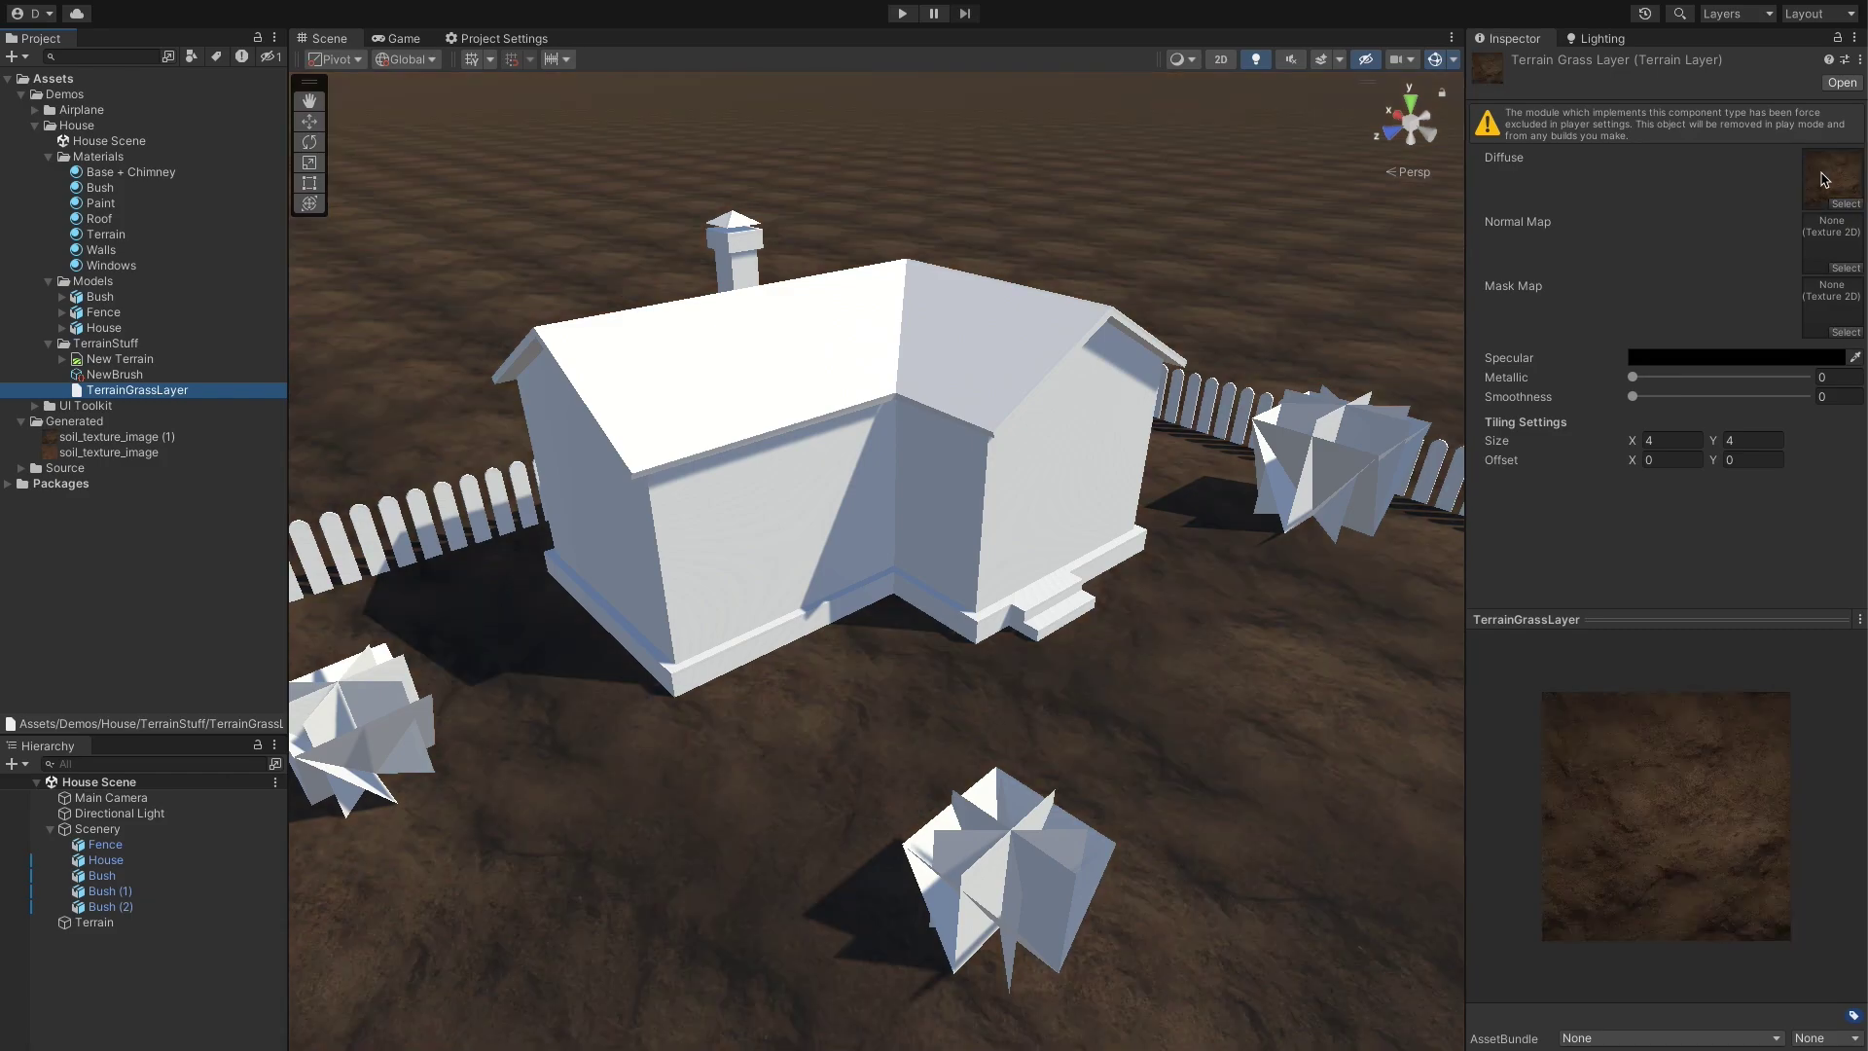
pyautogui.click(1664, 440)
pyautogui.write('2')
pyautogui.press('Tab')
pyautogui.write('2')
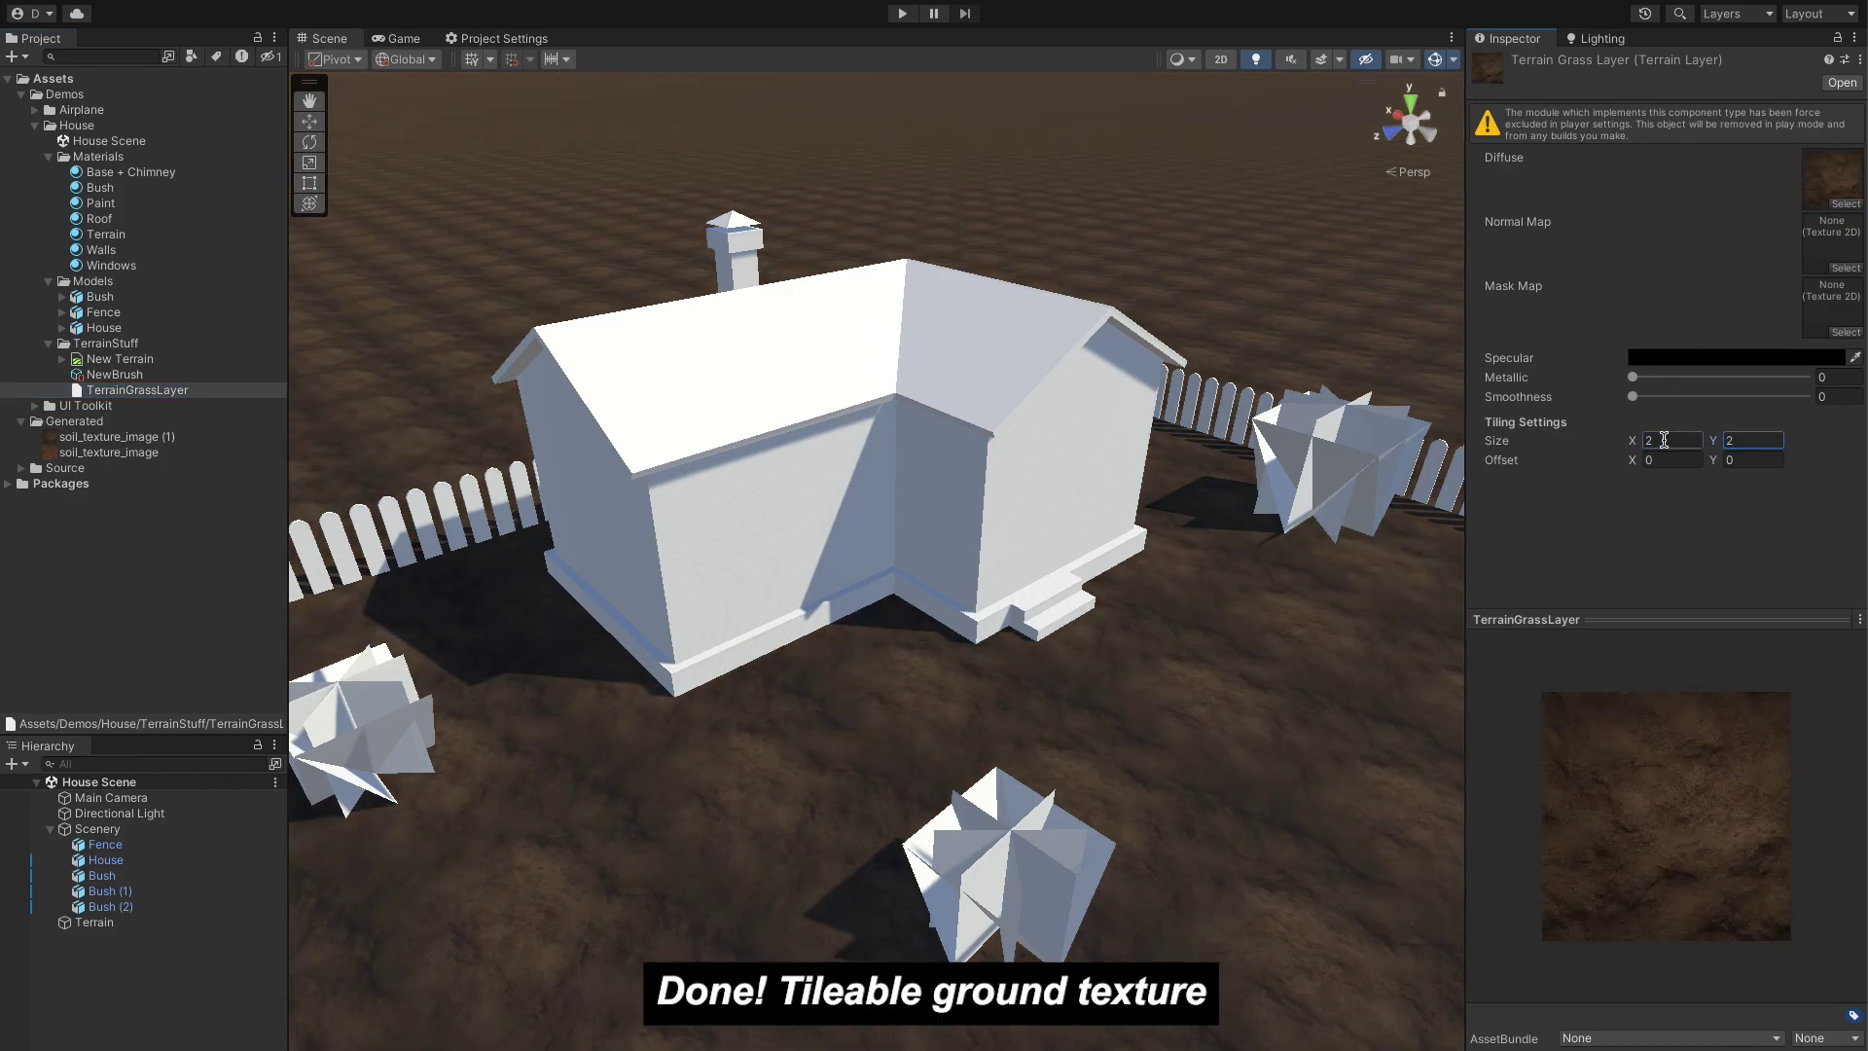
# Step: Lock the Inspector on the House, then generate and keep a tileable DALL-E texture from the prompt "Brick wall texture albedo"
pyautogui.click(924, 401)
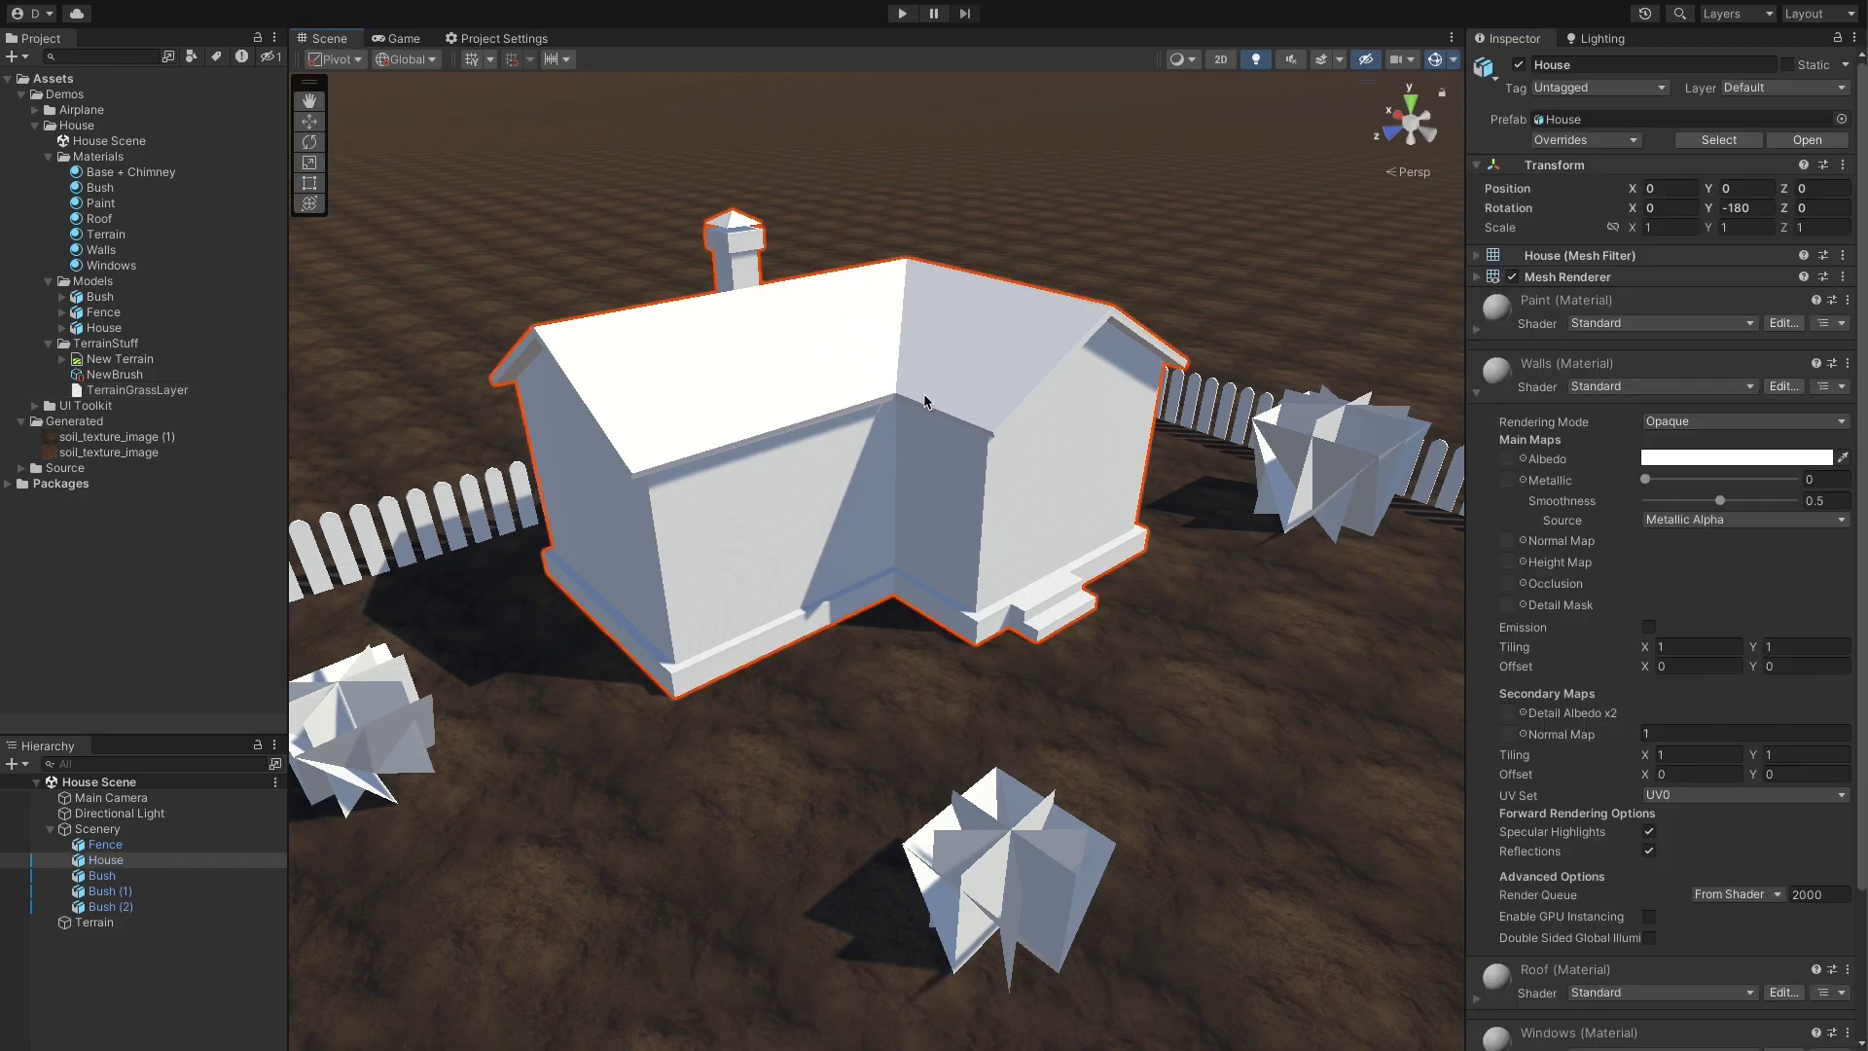
pyautogui.click(1838, 38)
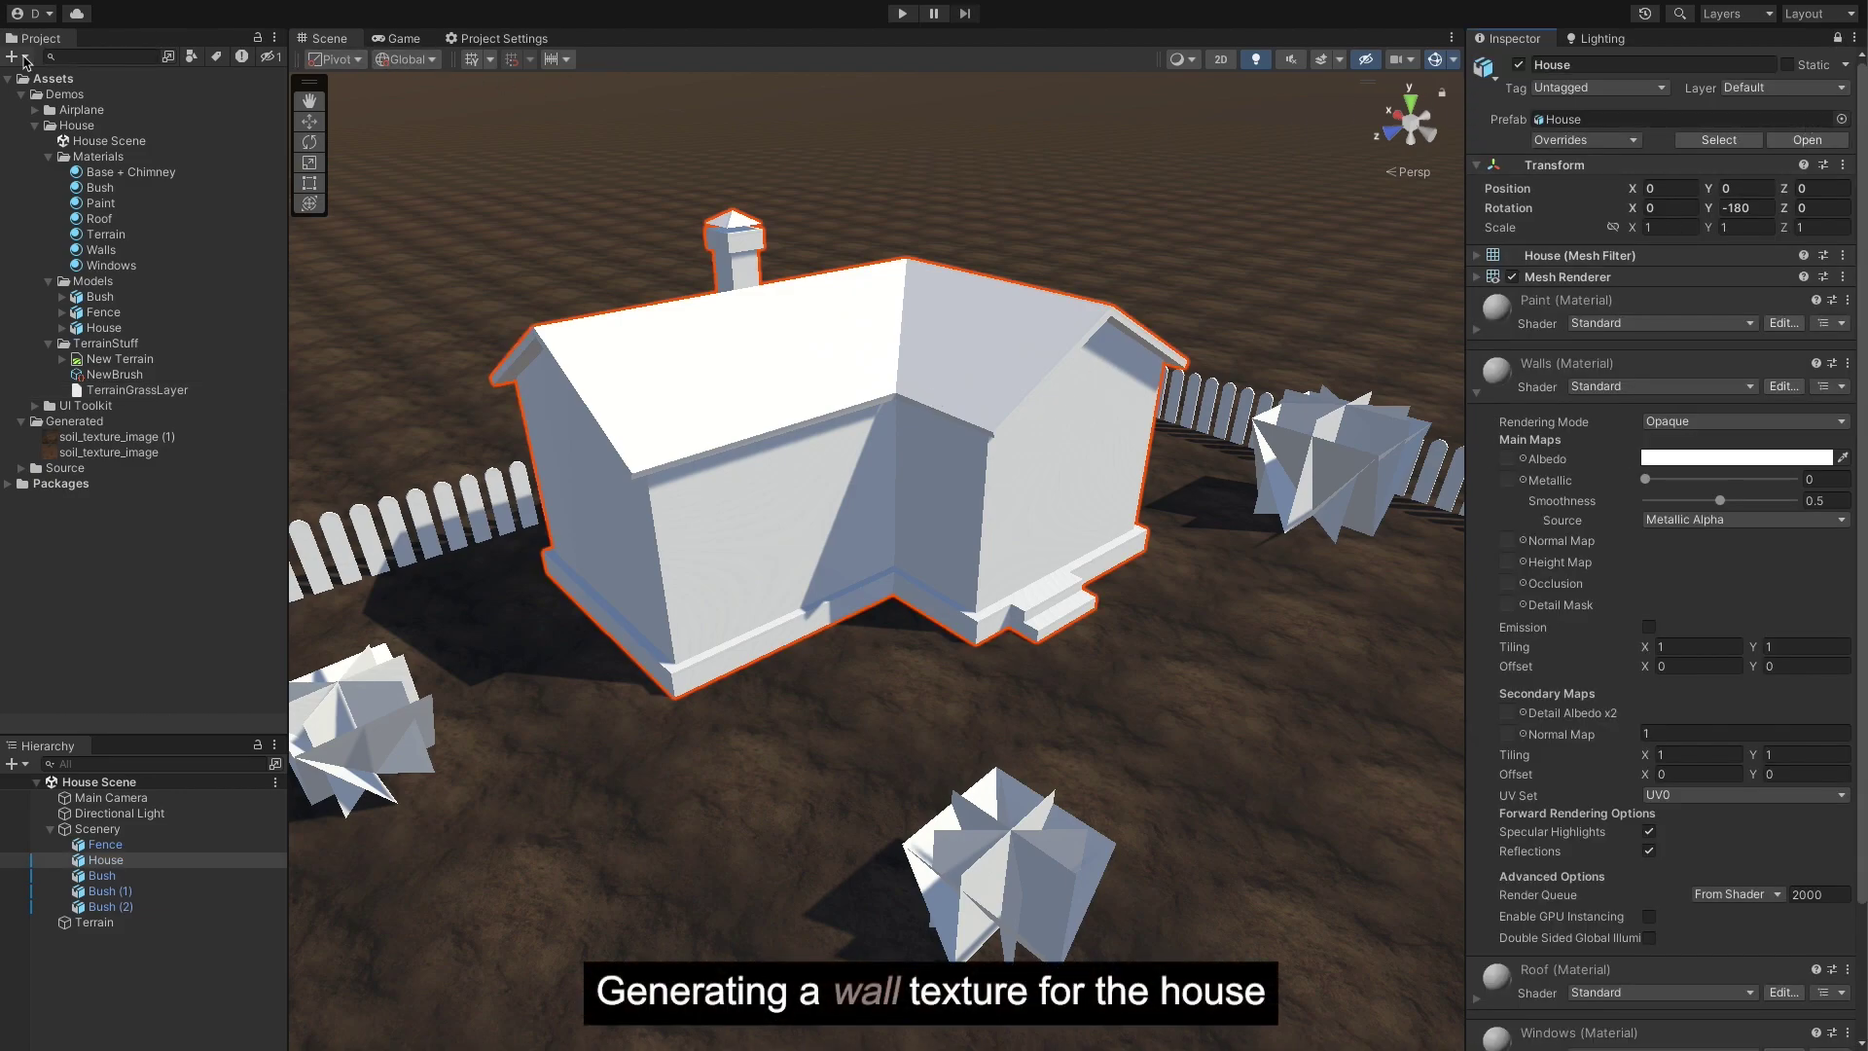
pyautogui.click(24, 58)
pyautogui.click(75, 306)
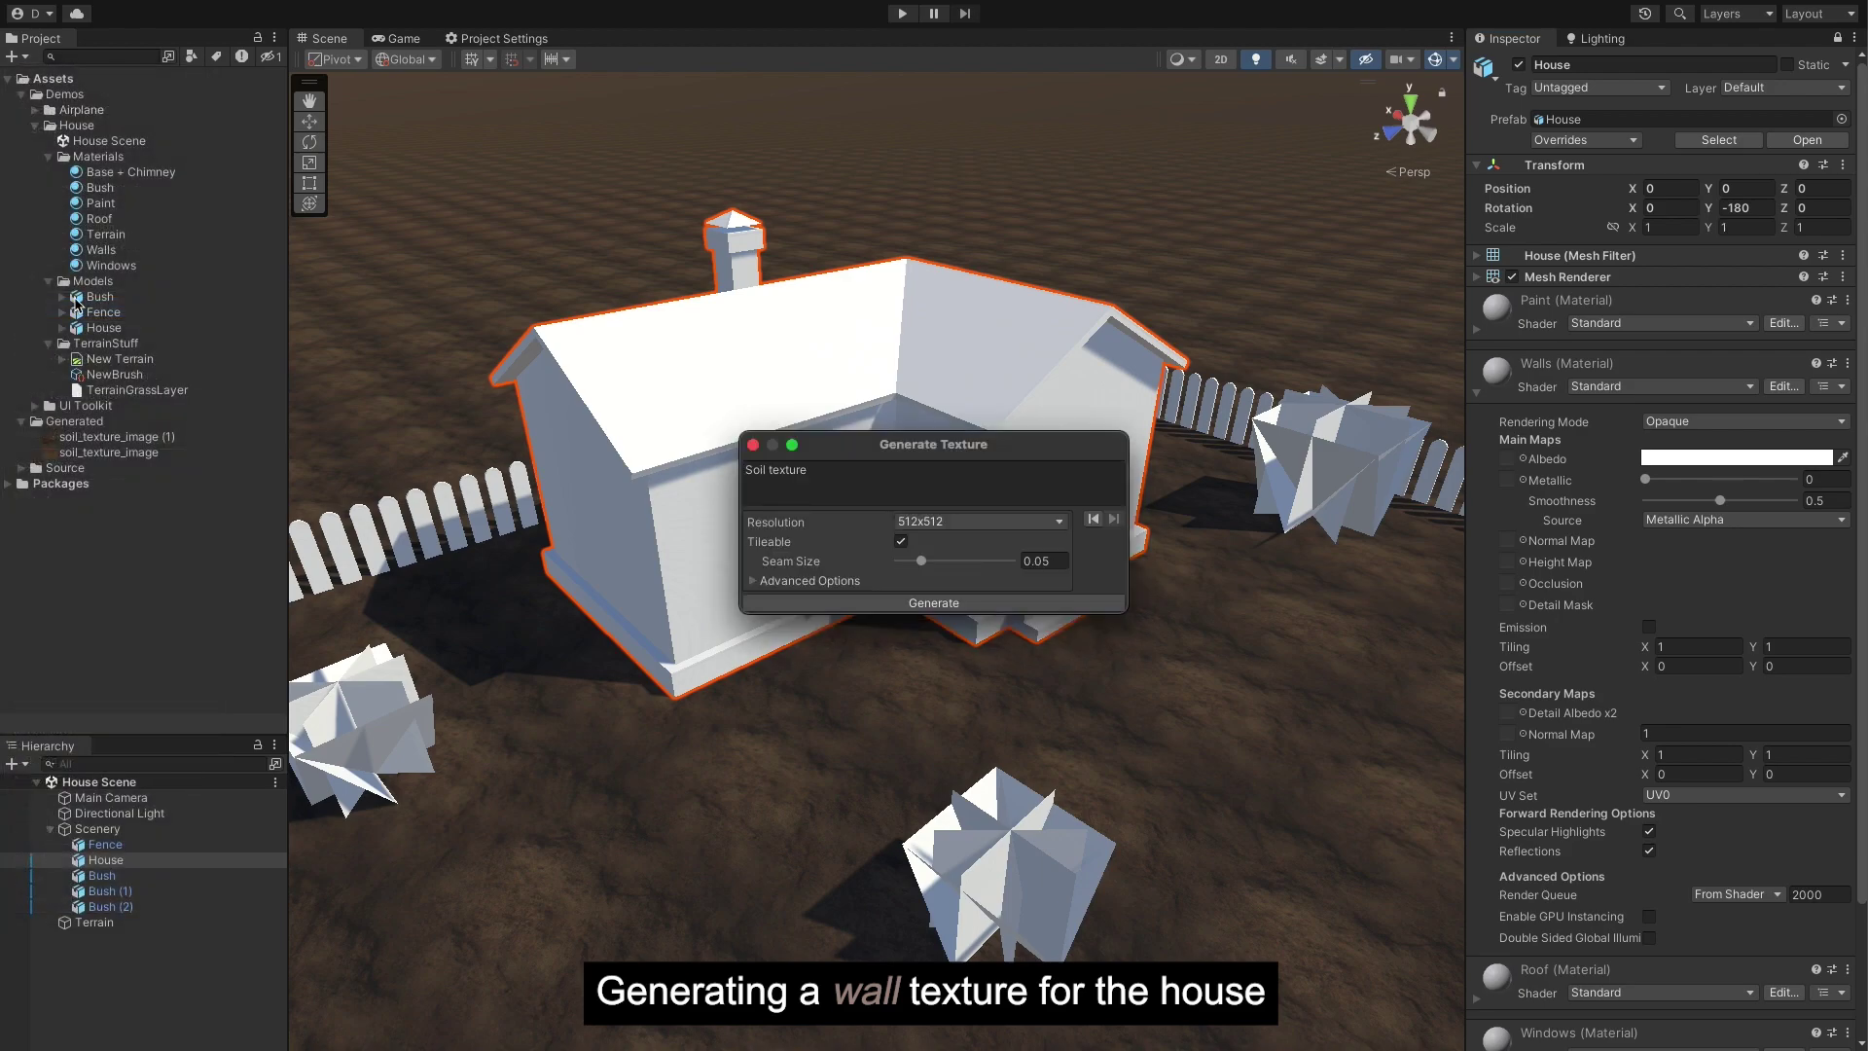
pyautogui.click(759, 483)
pyautogui.press('super+a')
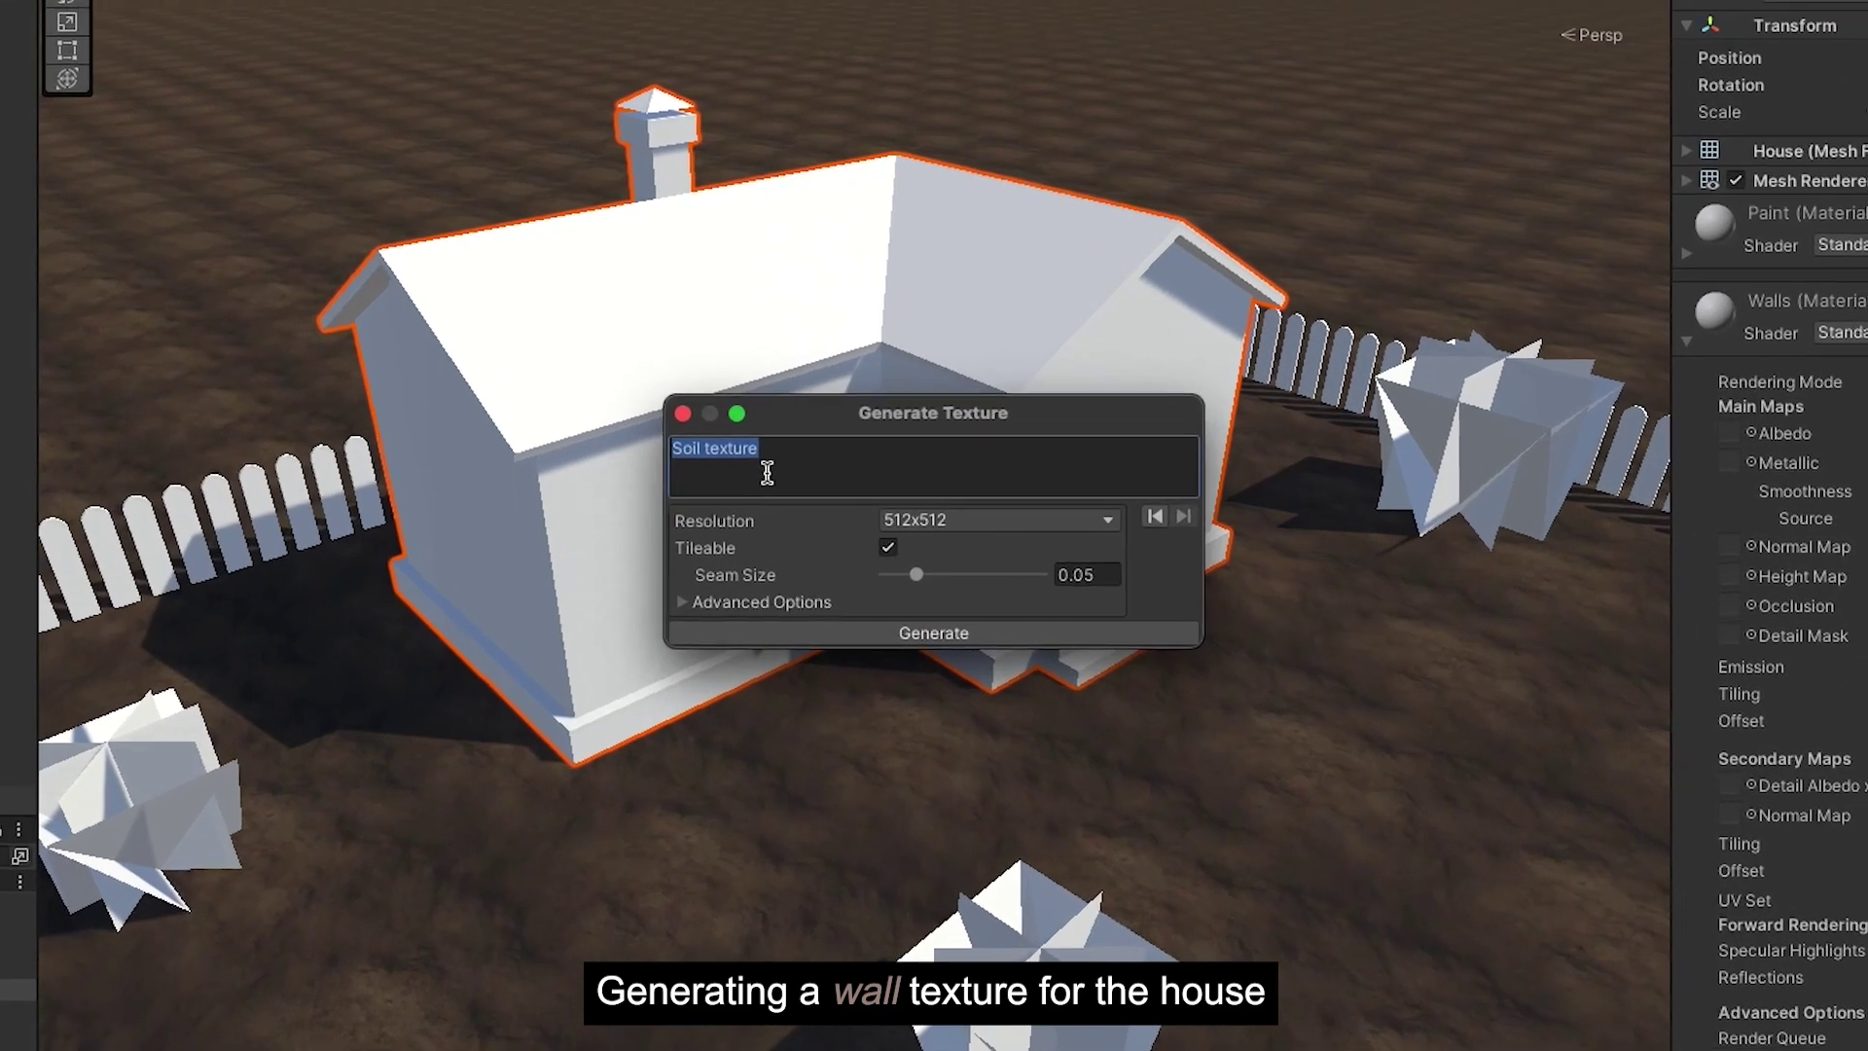
pyautogui.write('Brick wall texture albedo')
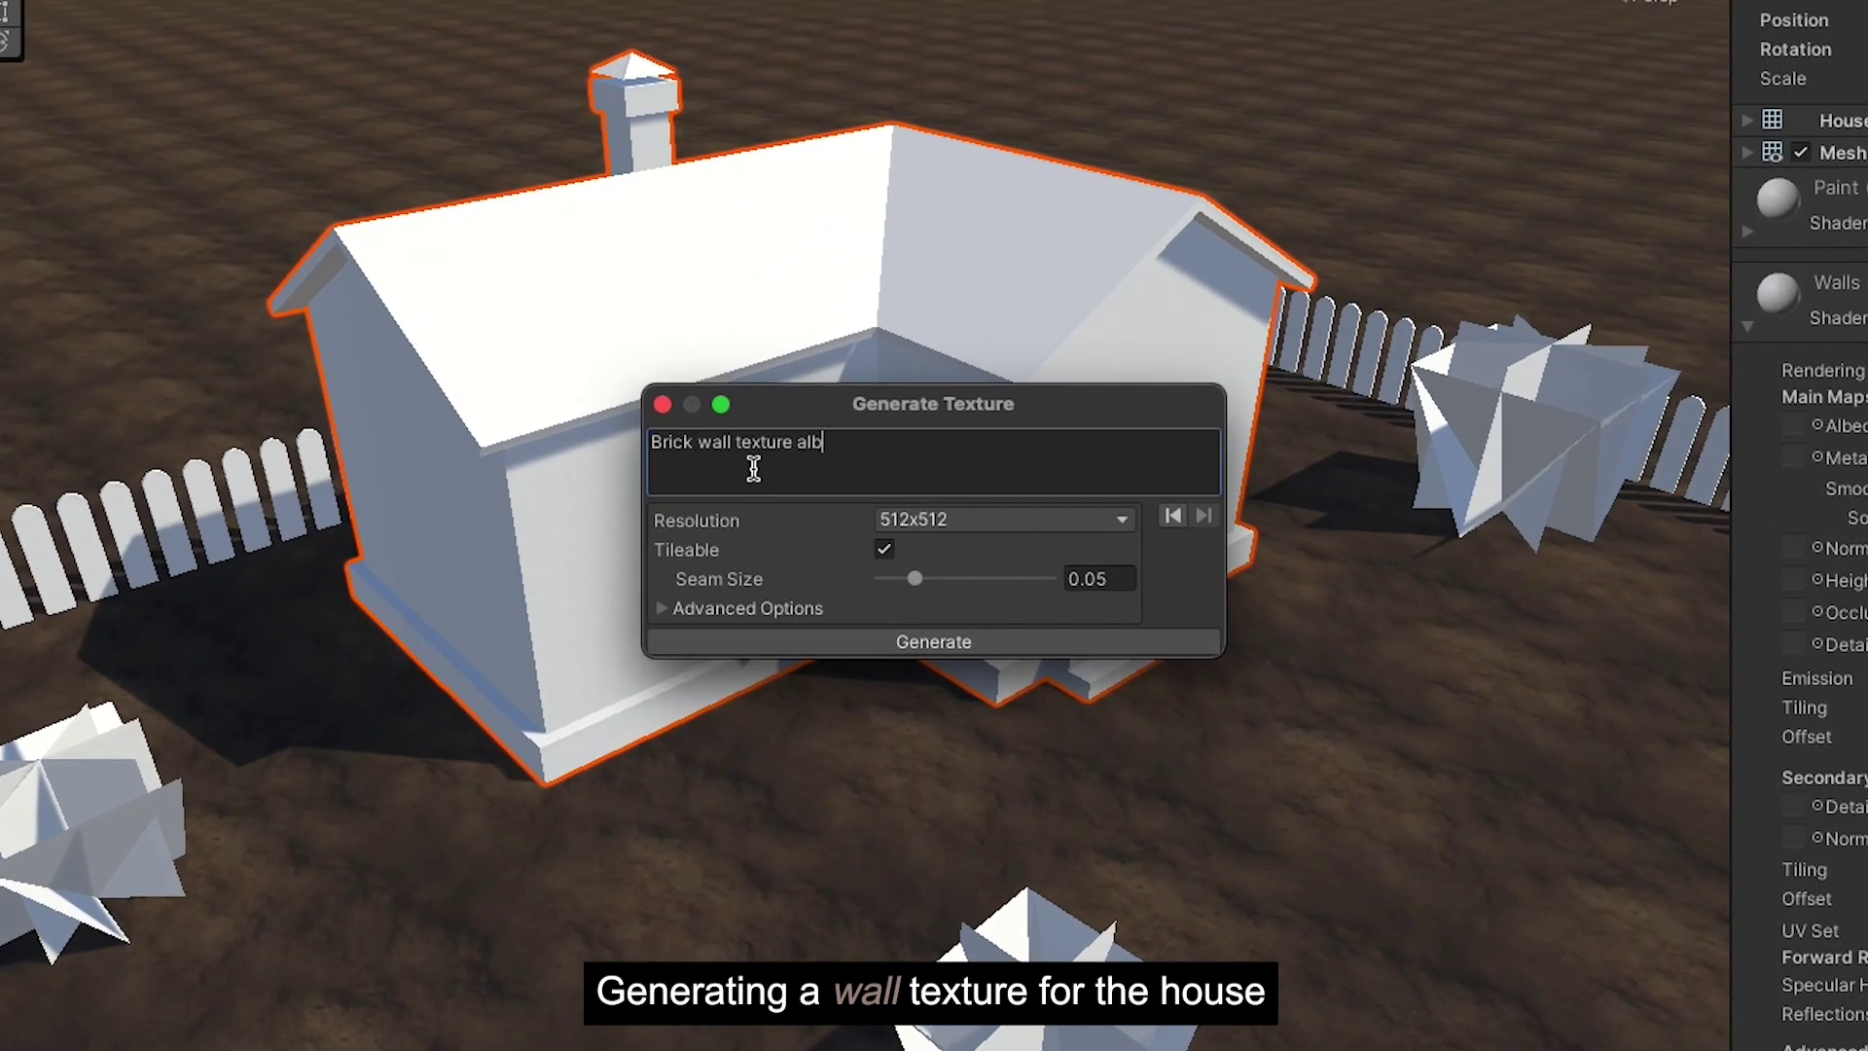
pyautogui.click(863, 642)
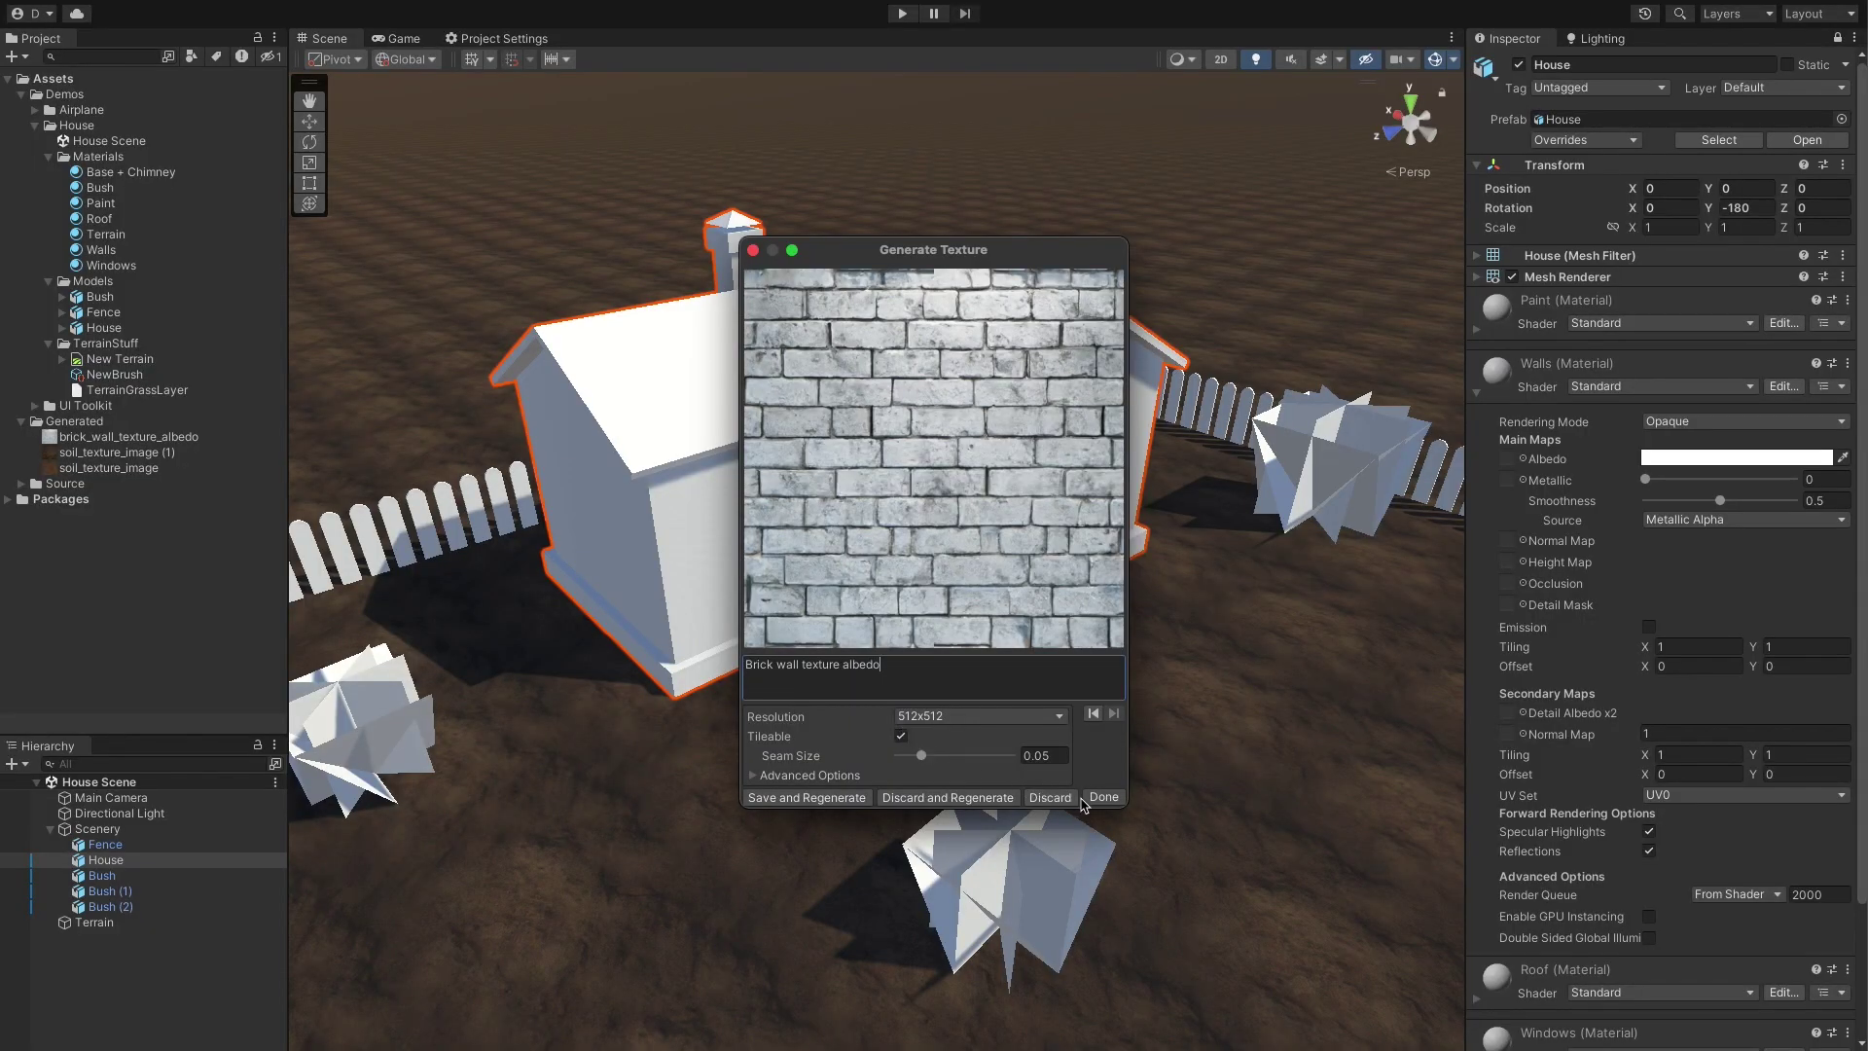
pyautogui.click(1103, 797)
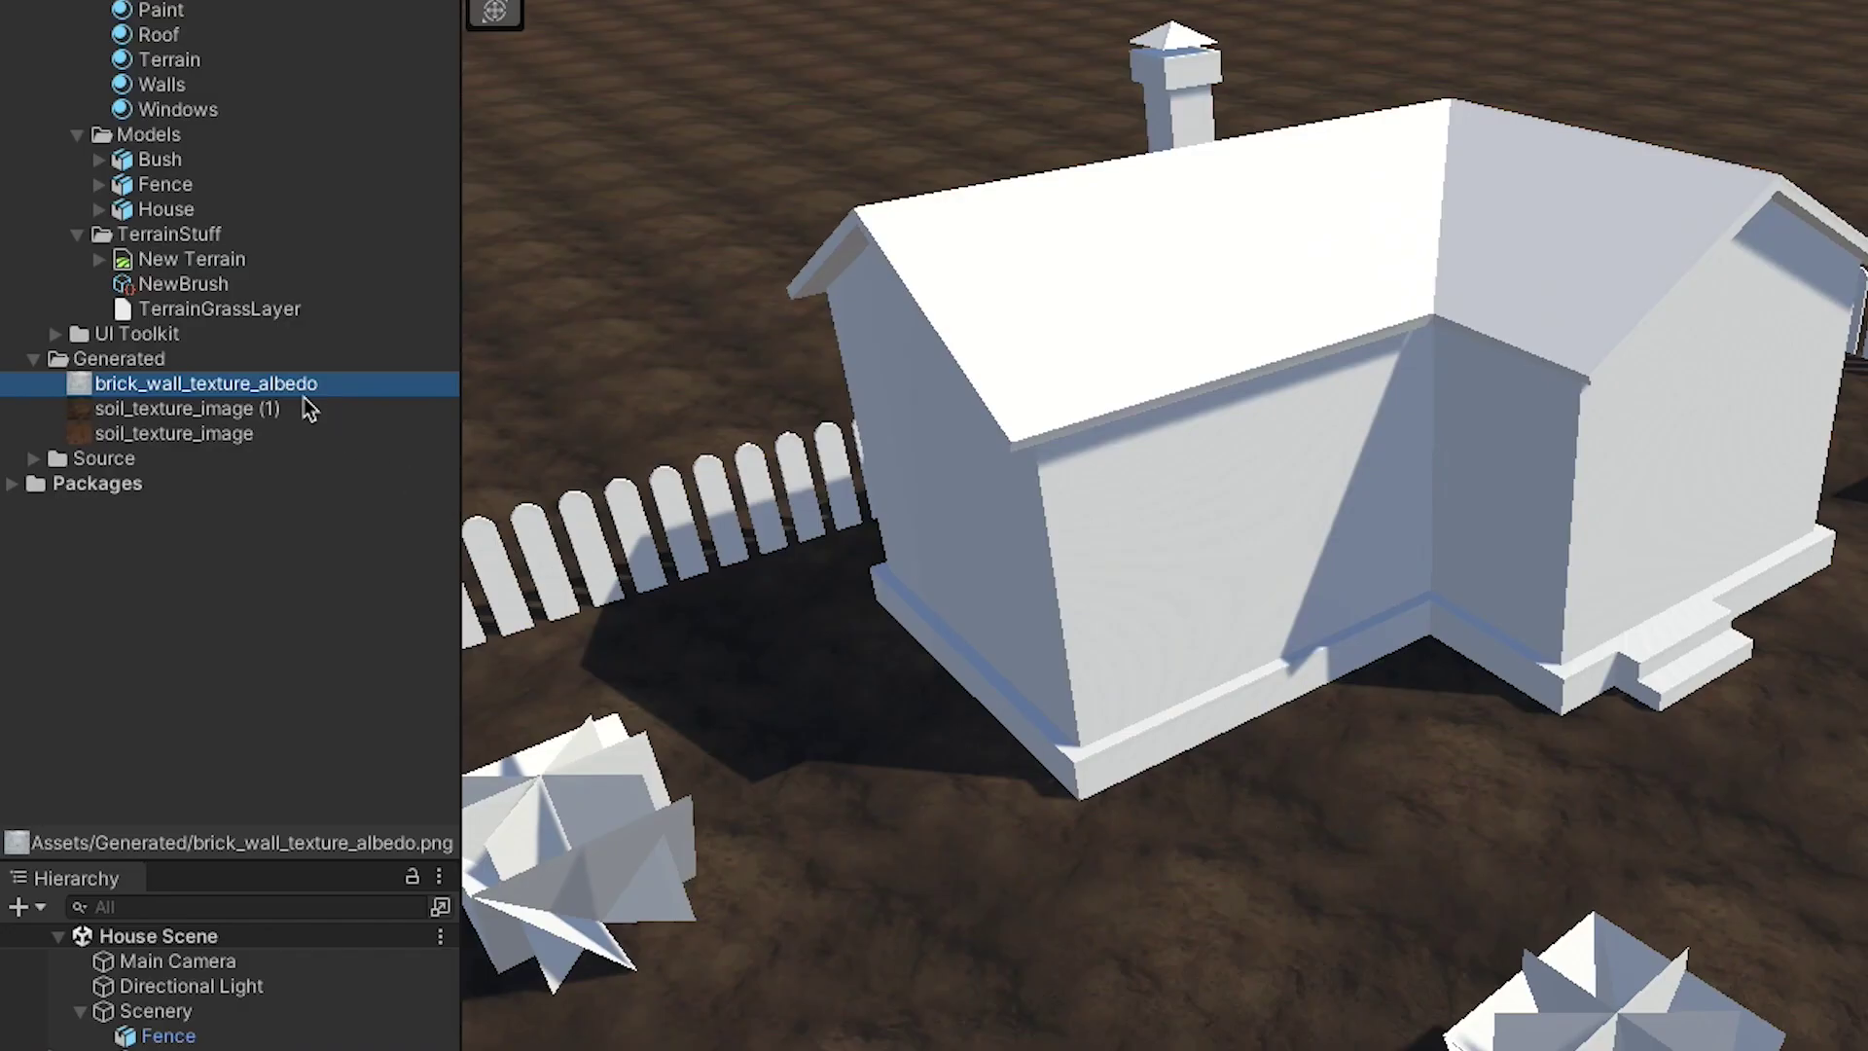
# Step: Assign brick_wall_texture_albedo to the Walls material's Albedo and tint it brown with HSV 31, 29, 64
pyautogui.moveTo(191, 437); pyautogui.dragTo(1092, 560)
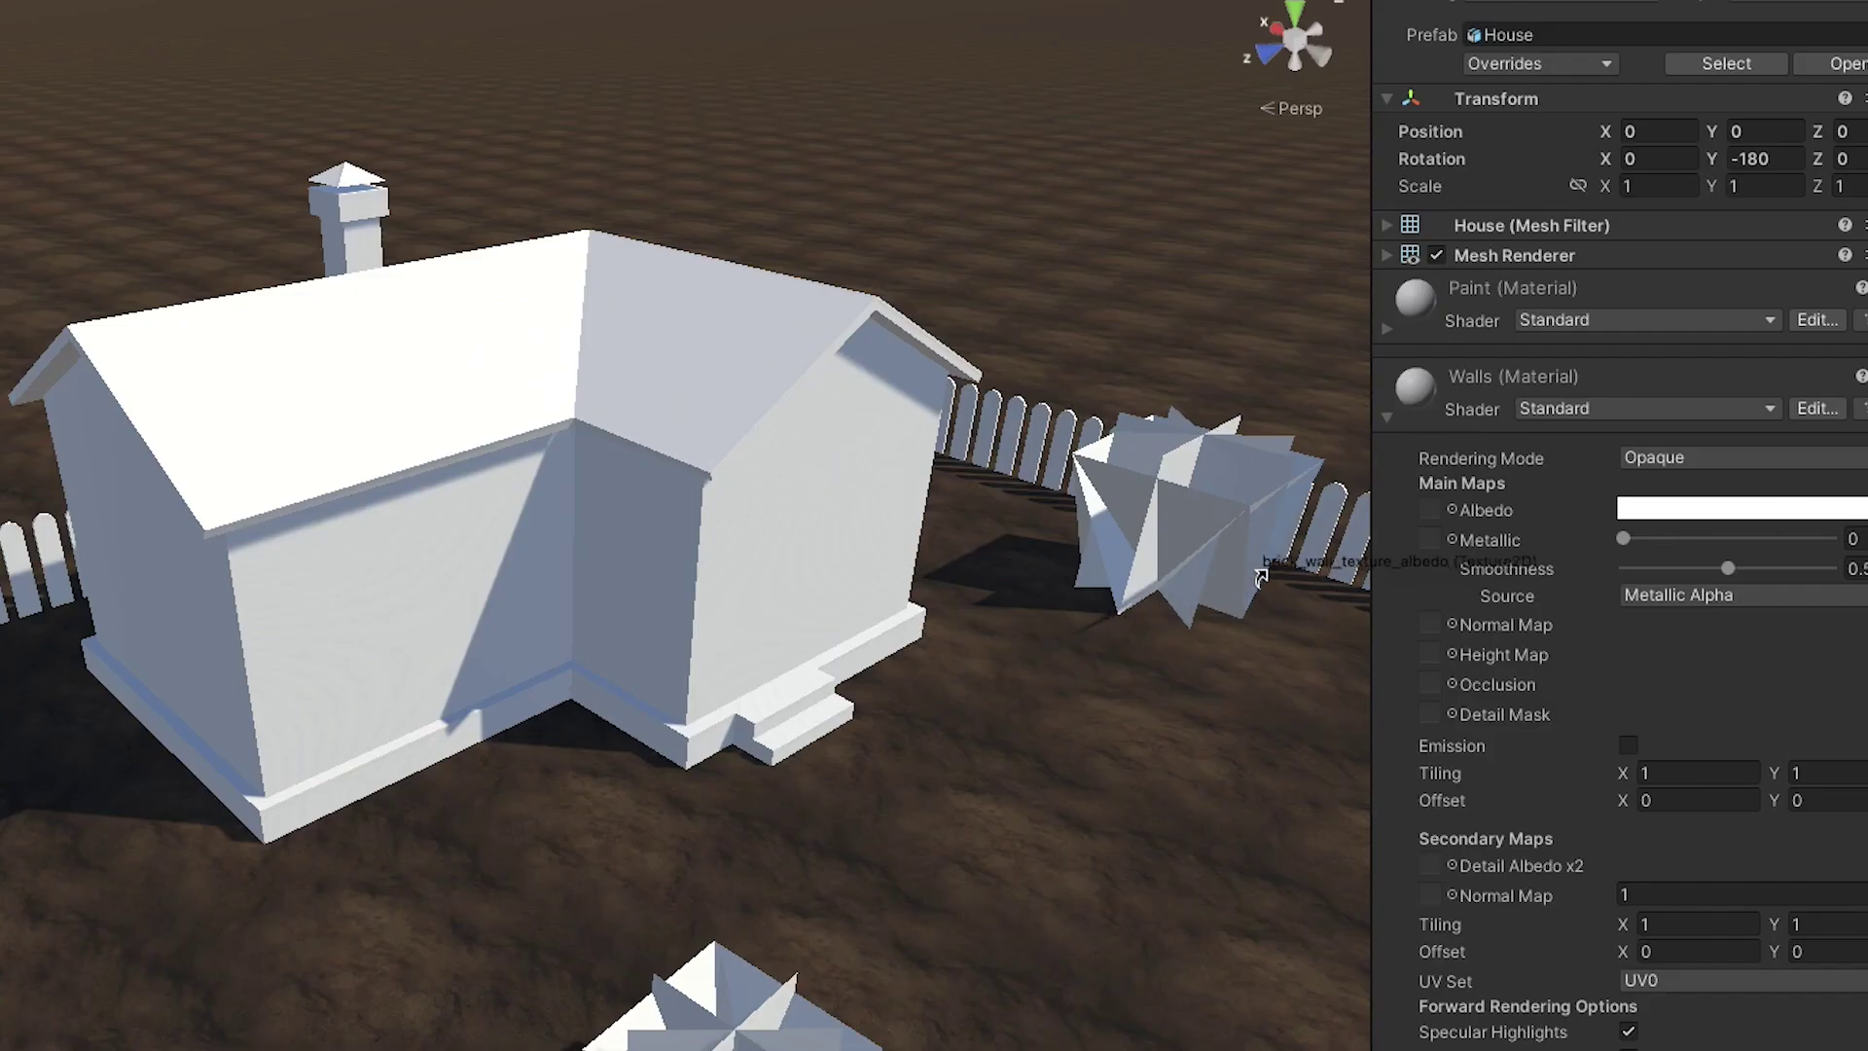
pyautogui.moveTo(1265, 574); pyautogui.dragTo(1431, 506)
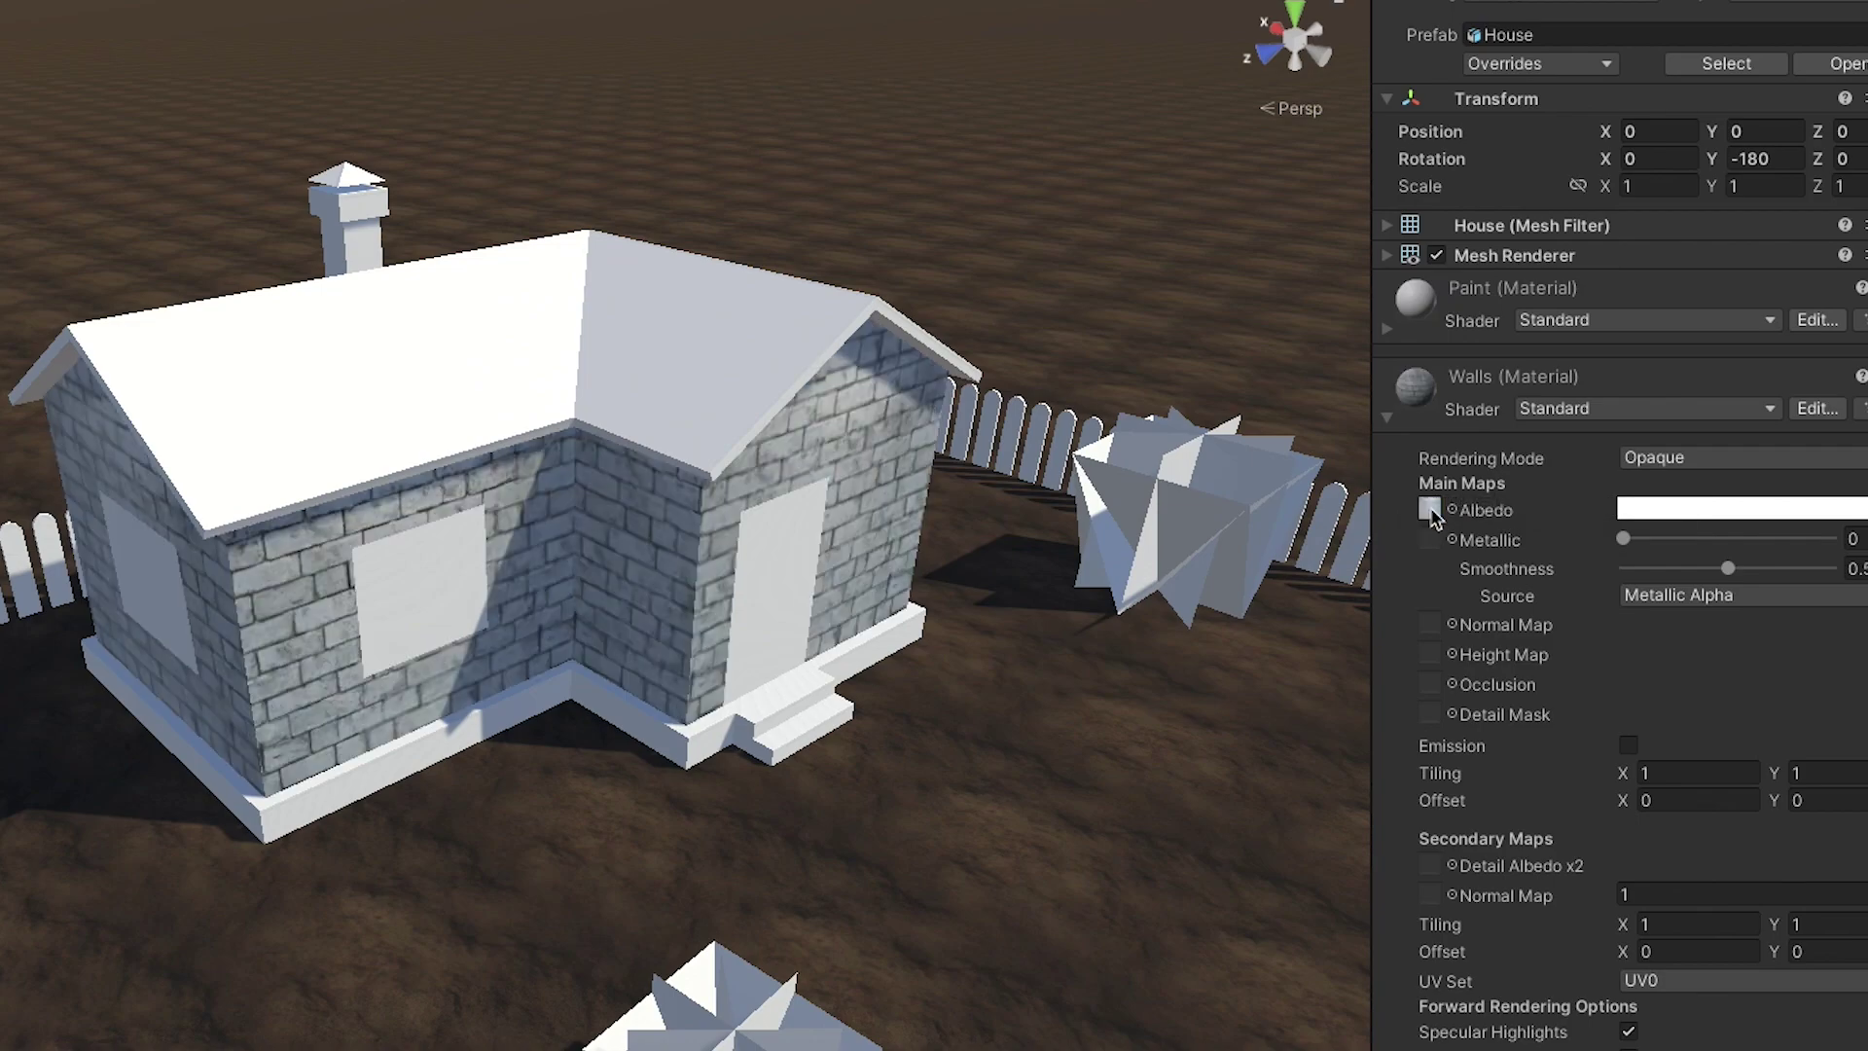
pyautogui.click(1637, 508)
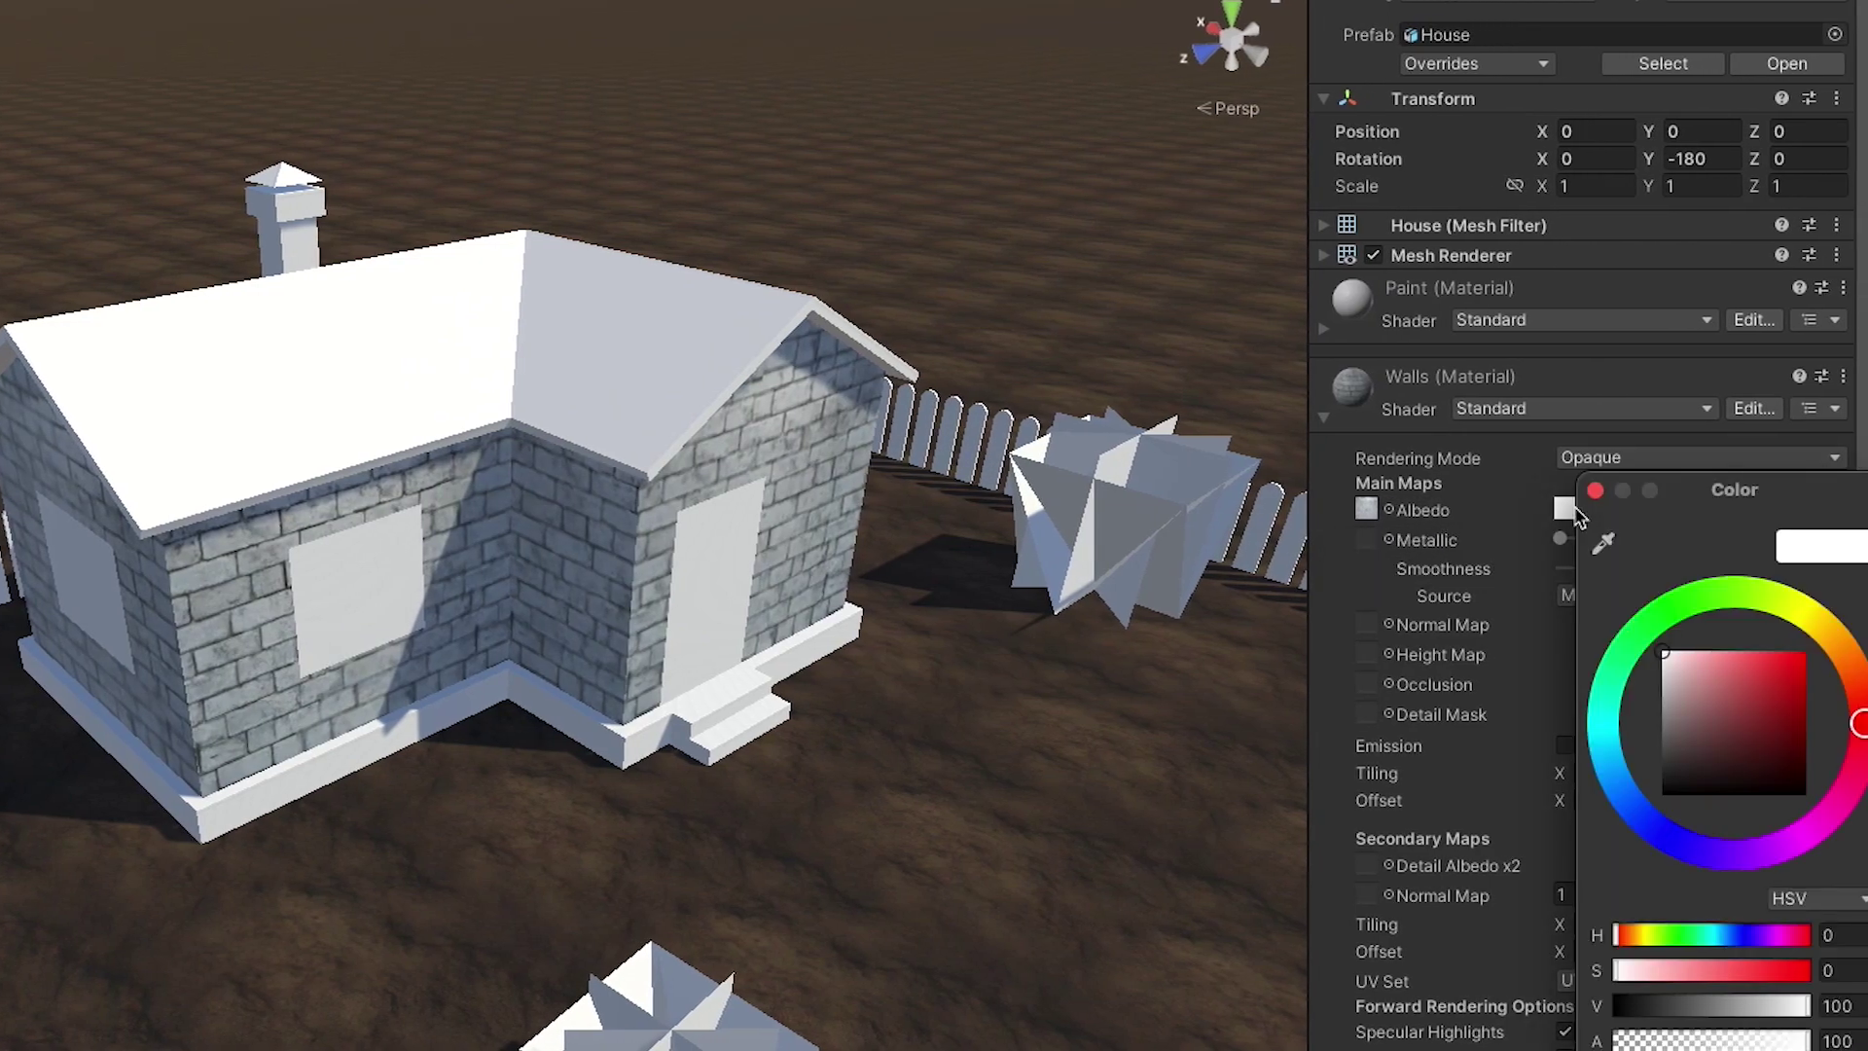
pyautogui.click(1849, 658)
pyautogui.moveTo(1719, 681)
pyautogui.mouseDown()
pyautogui.moveTo(1703, 731)
pyautogui.moveTo(1704, 702)
pyautogui.mouseUp()
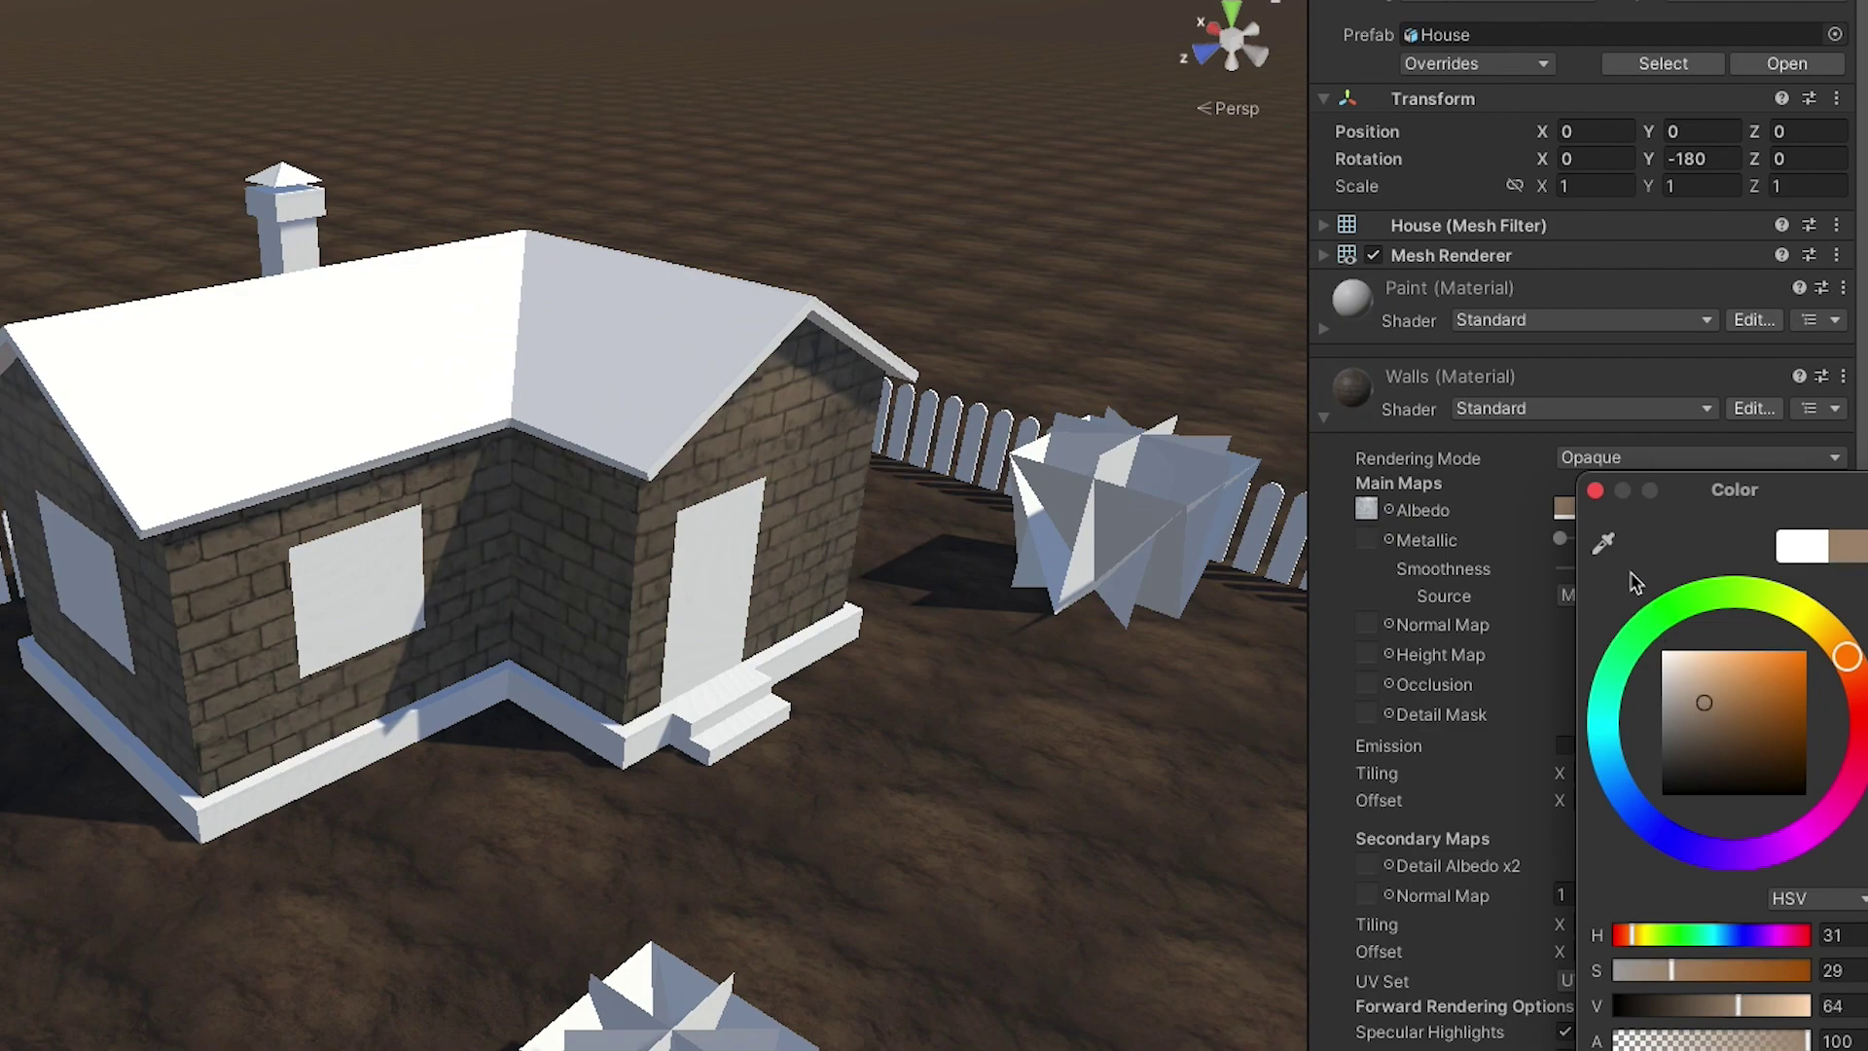
pyautogui.click(1595, 490)
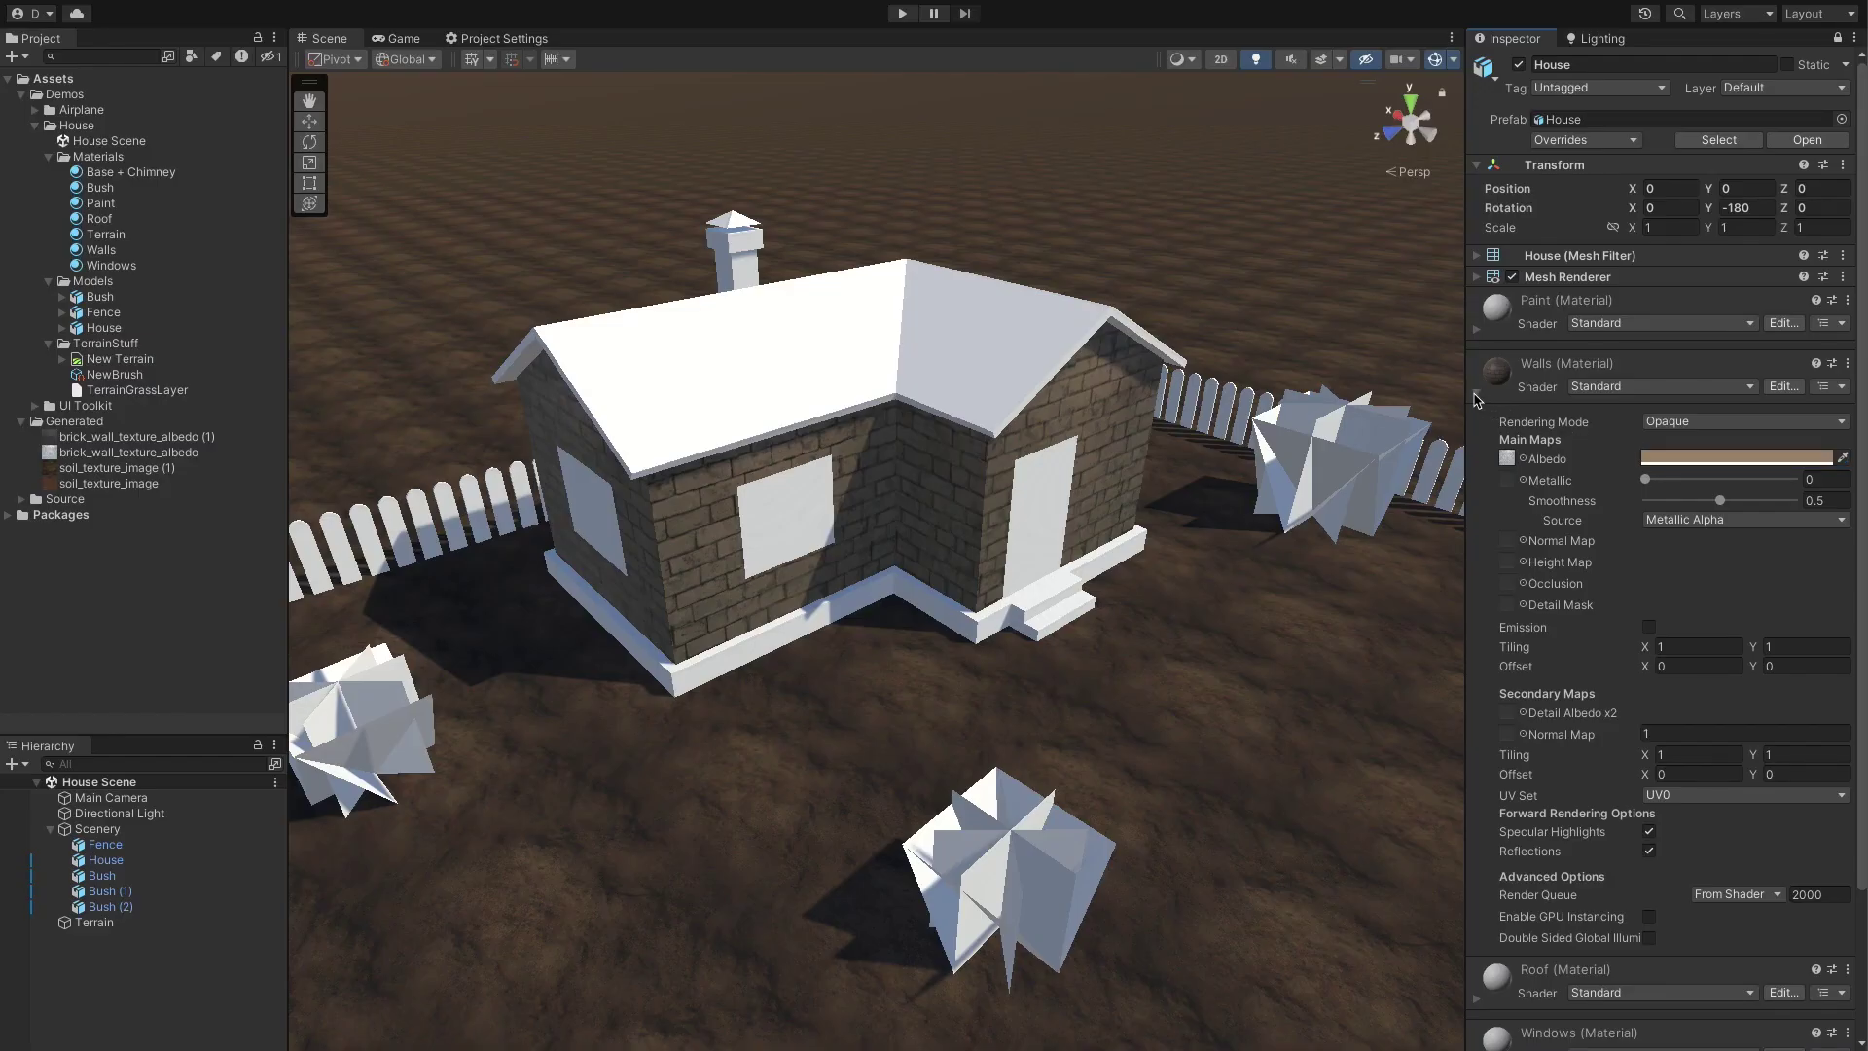
# Step: Generate a tileable "Wooden plank texture albedo" texture for the Roof material, discarding the first result and keeping the regenerated one
pyautogui.click(1476, 395)
pyautogui.click(1477, 455)
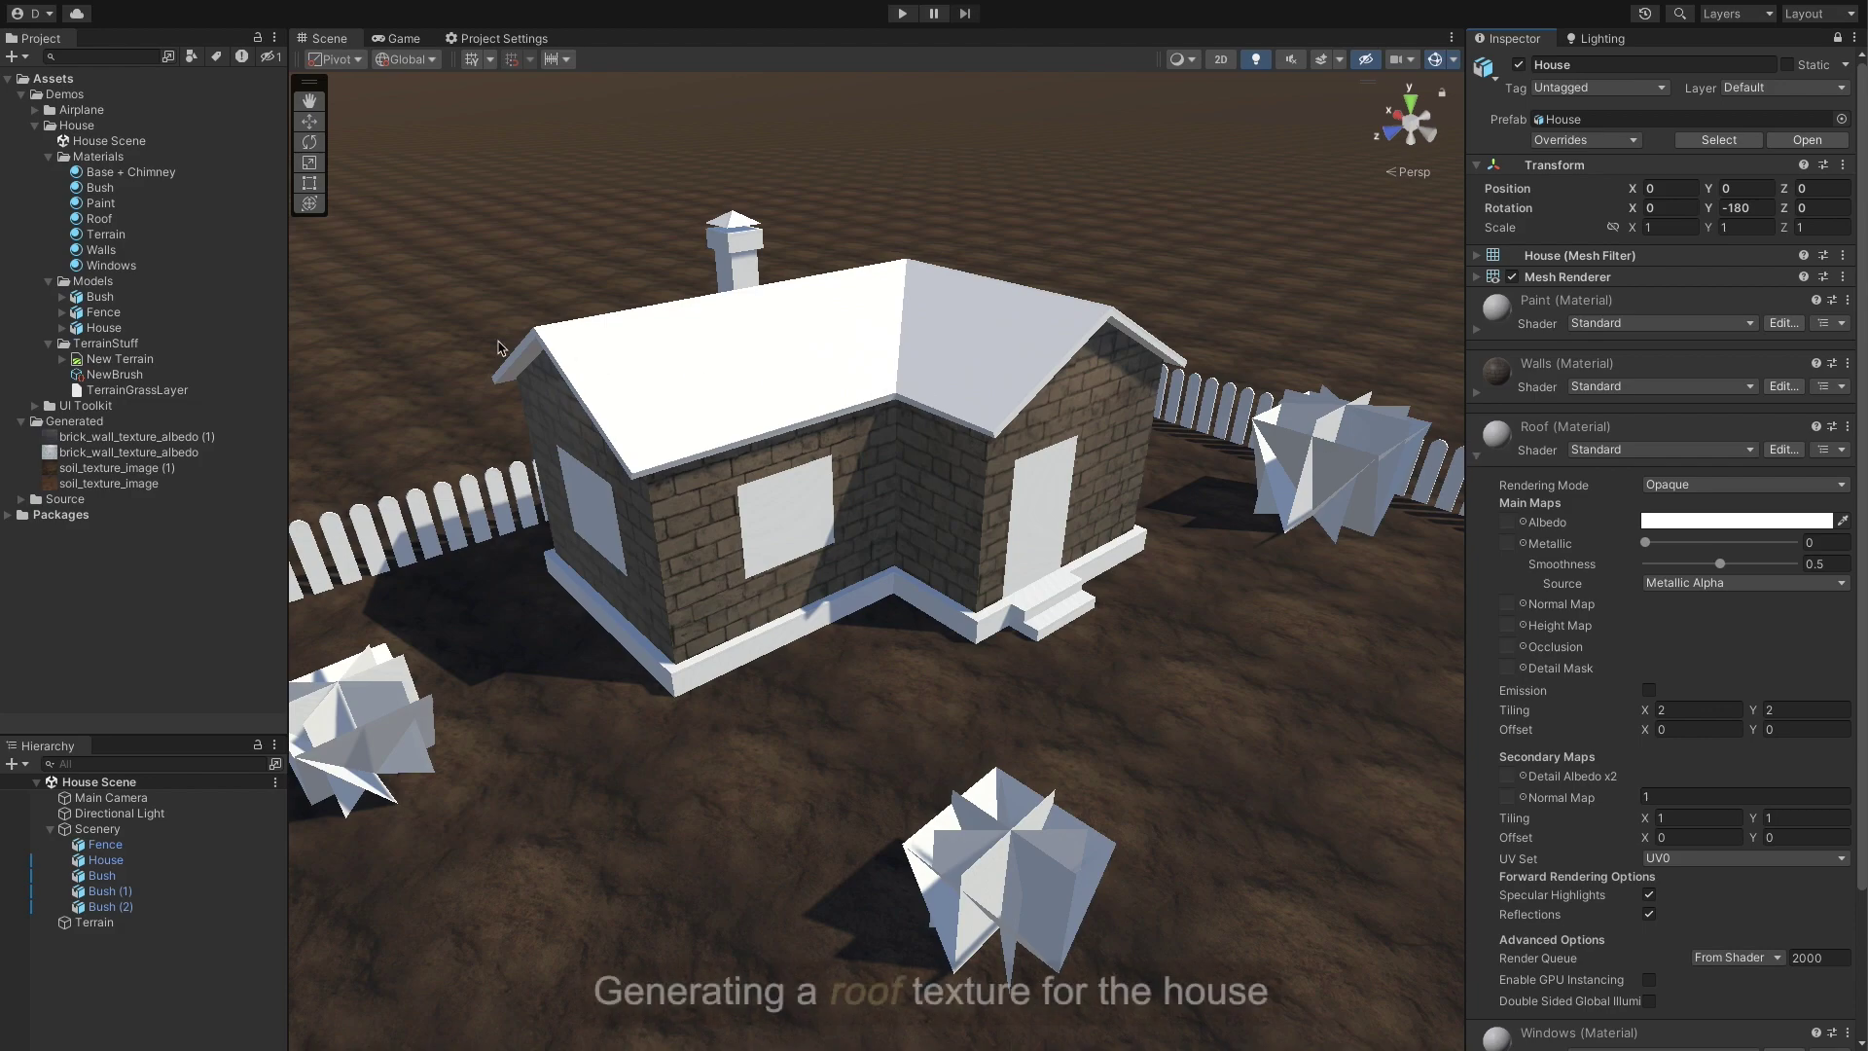
pyautogui.click(26, 58)
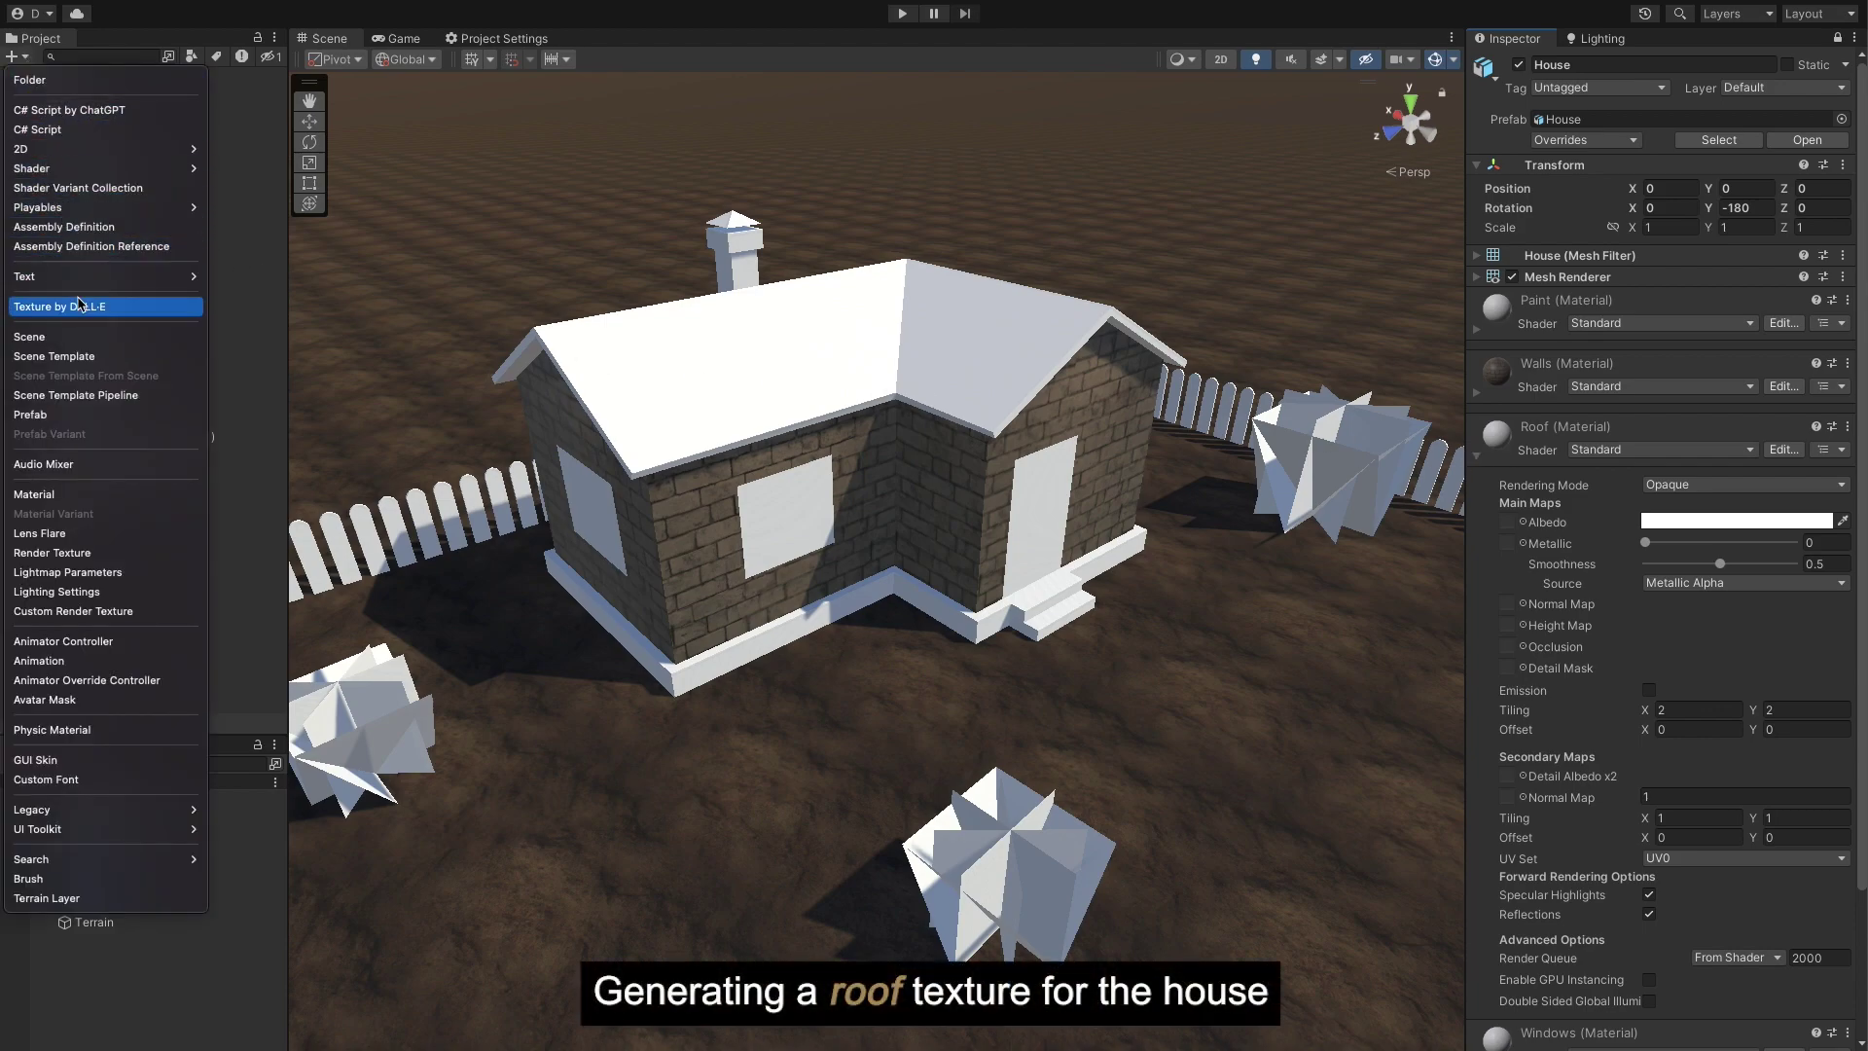
pyautogui.click(170, 343)
pyautogui.click(788, 493)
pyautogui.write('Wooden plank texture albedo')
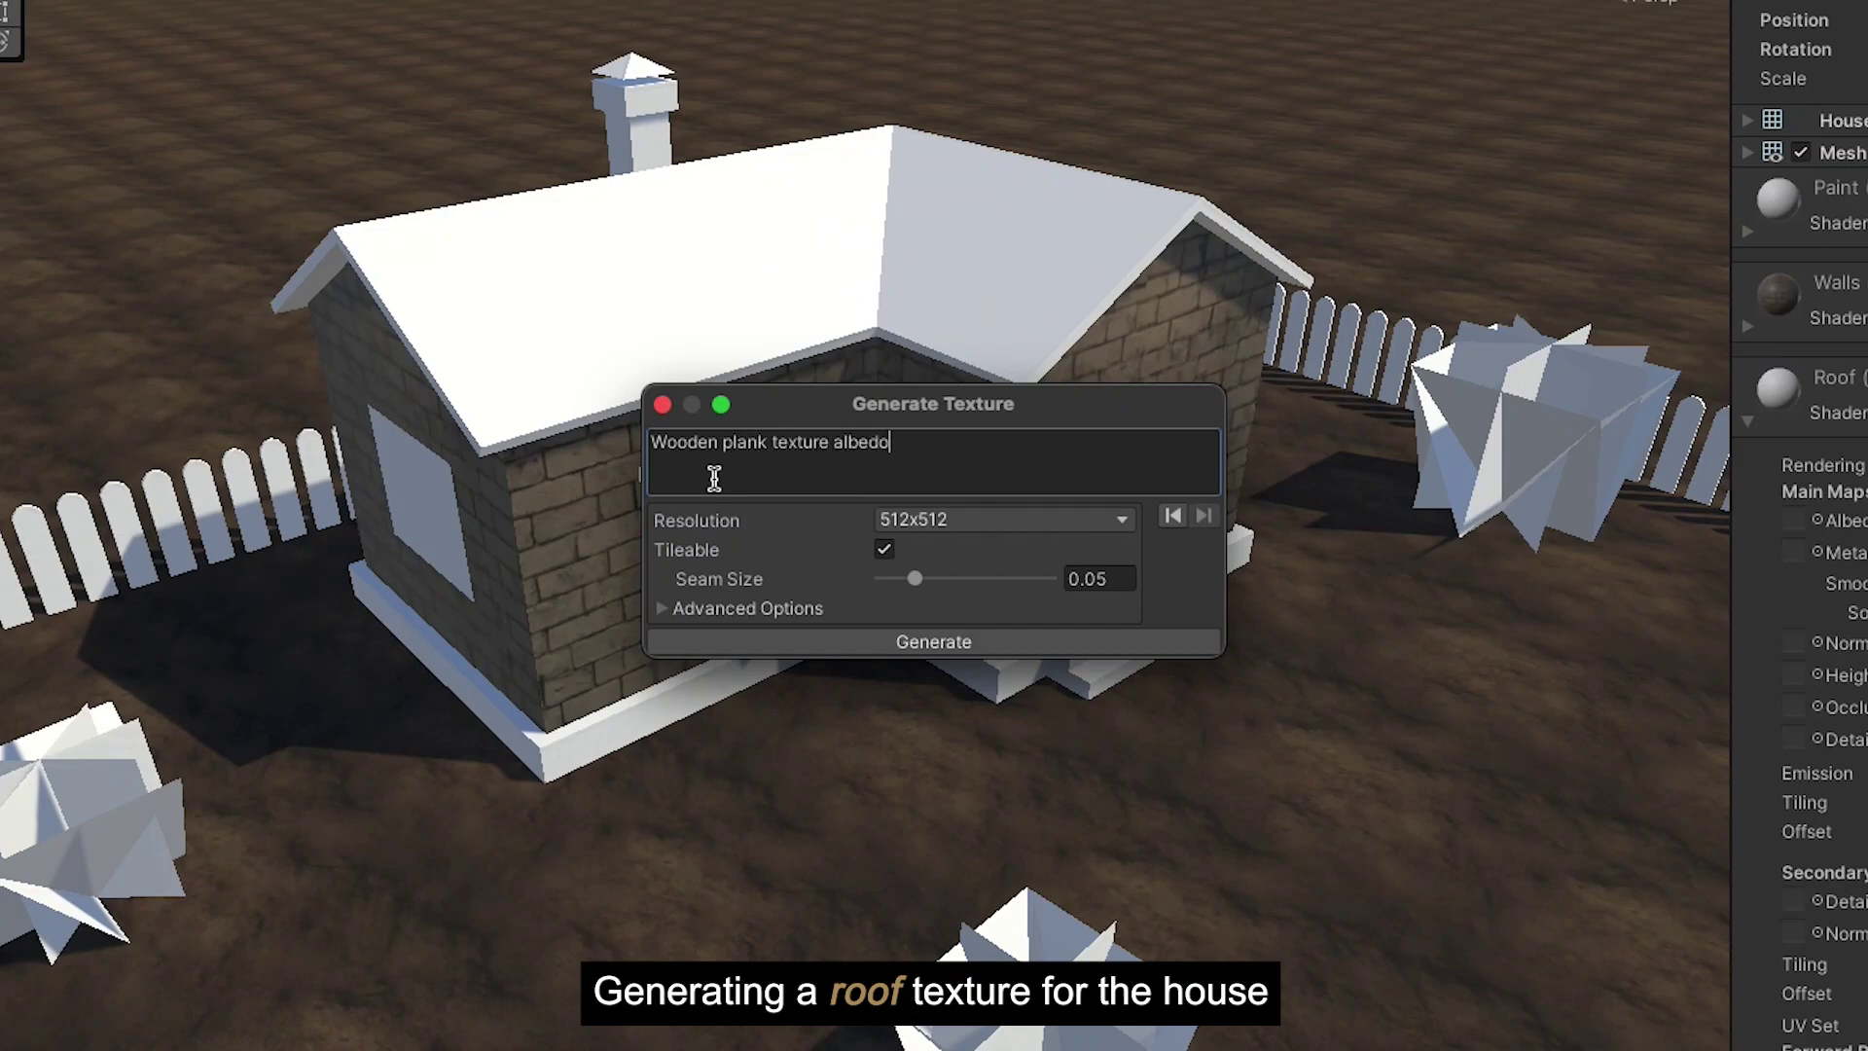
pyautogui.click(786, 638)
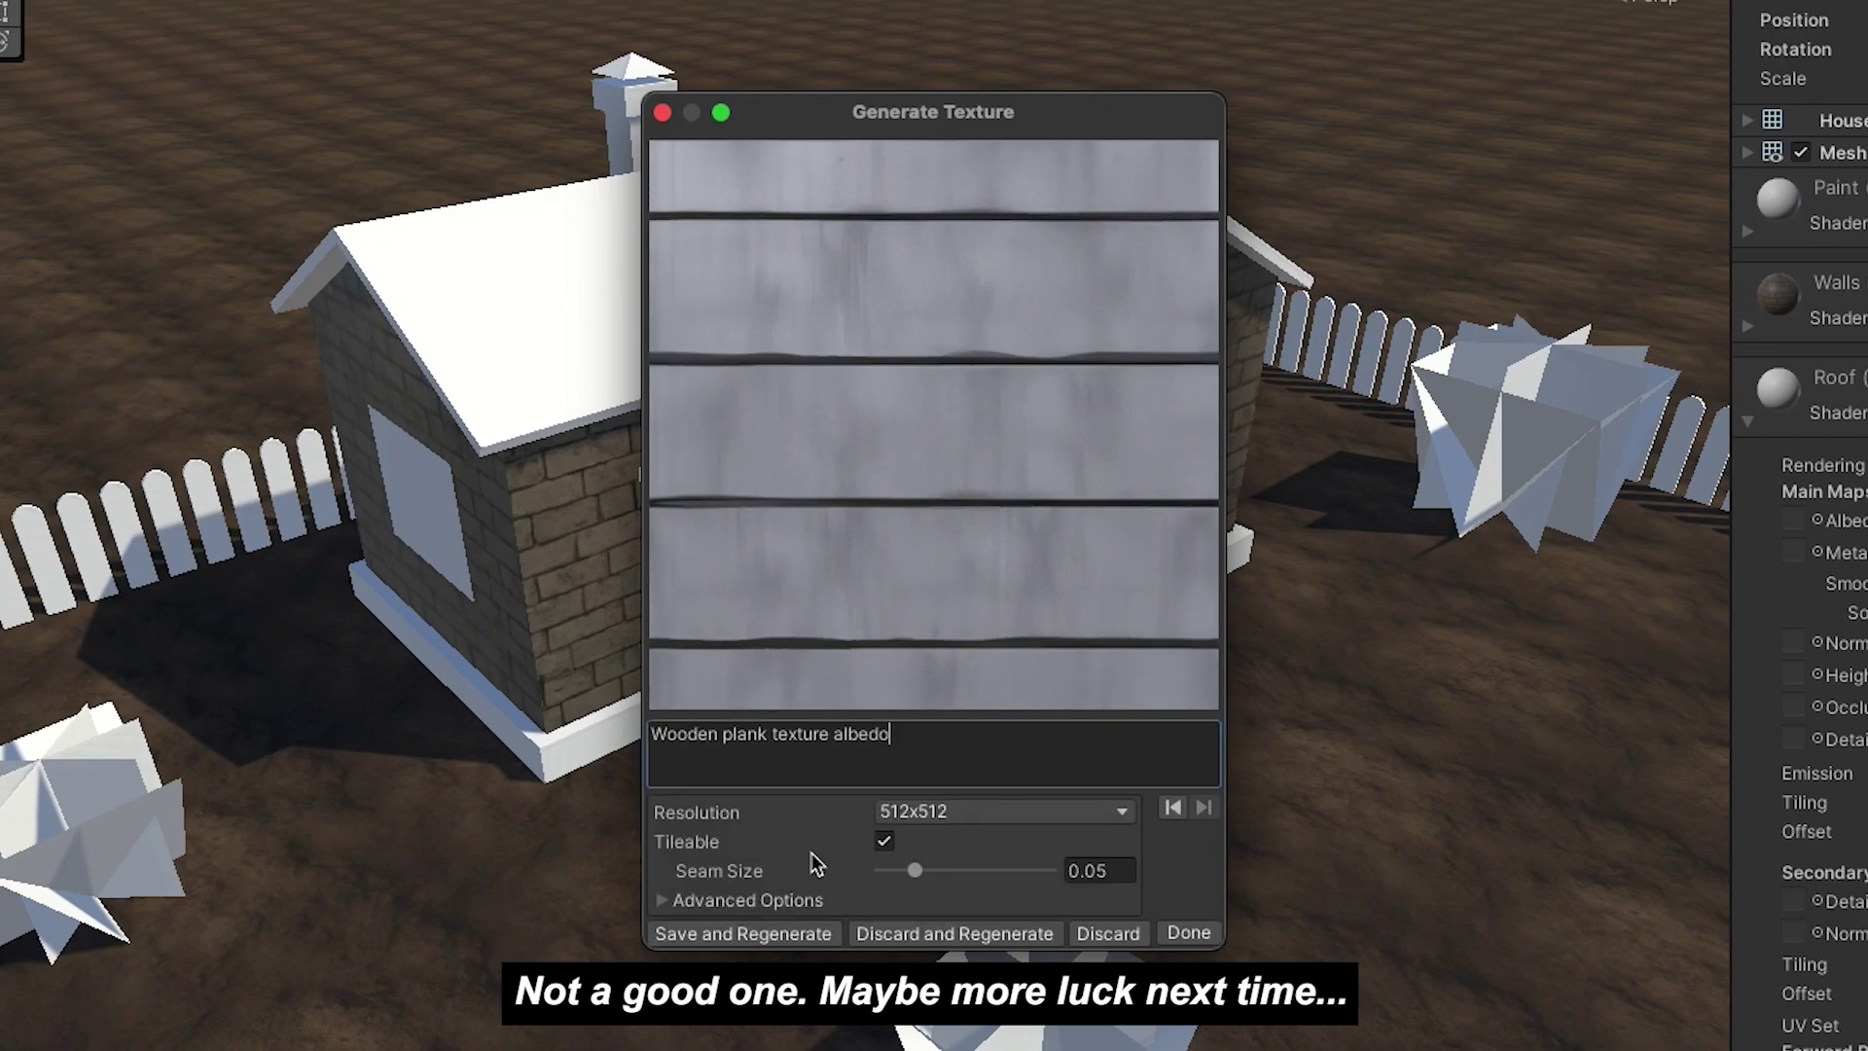
pyautogui.click(862, 930)
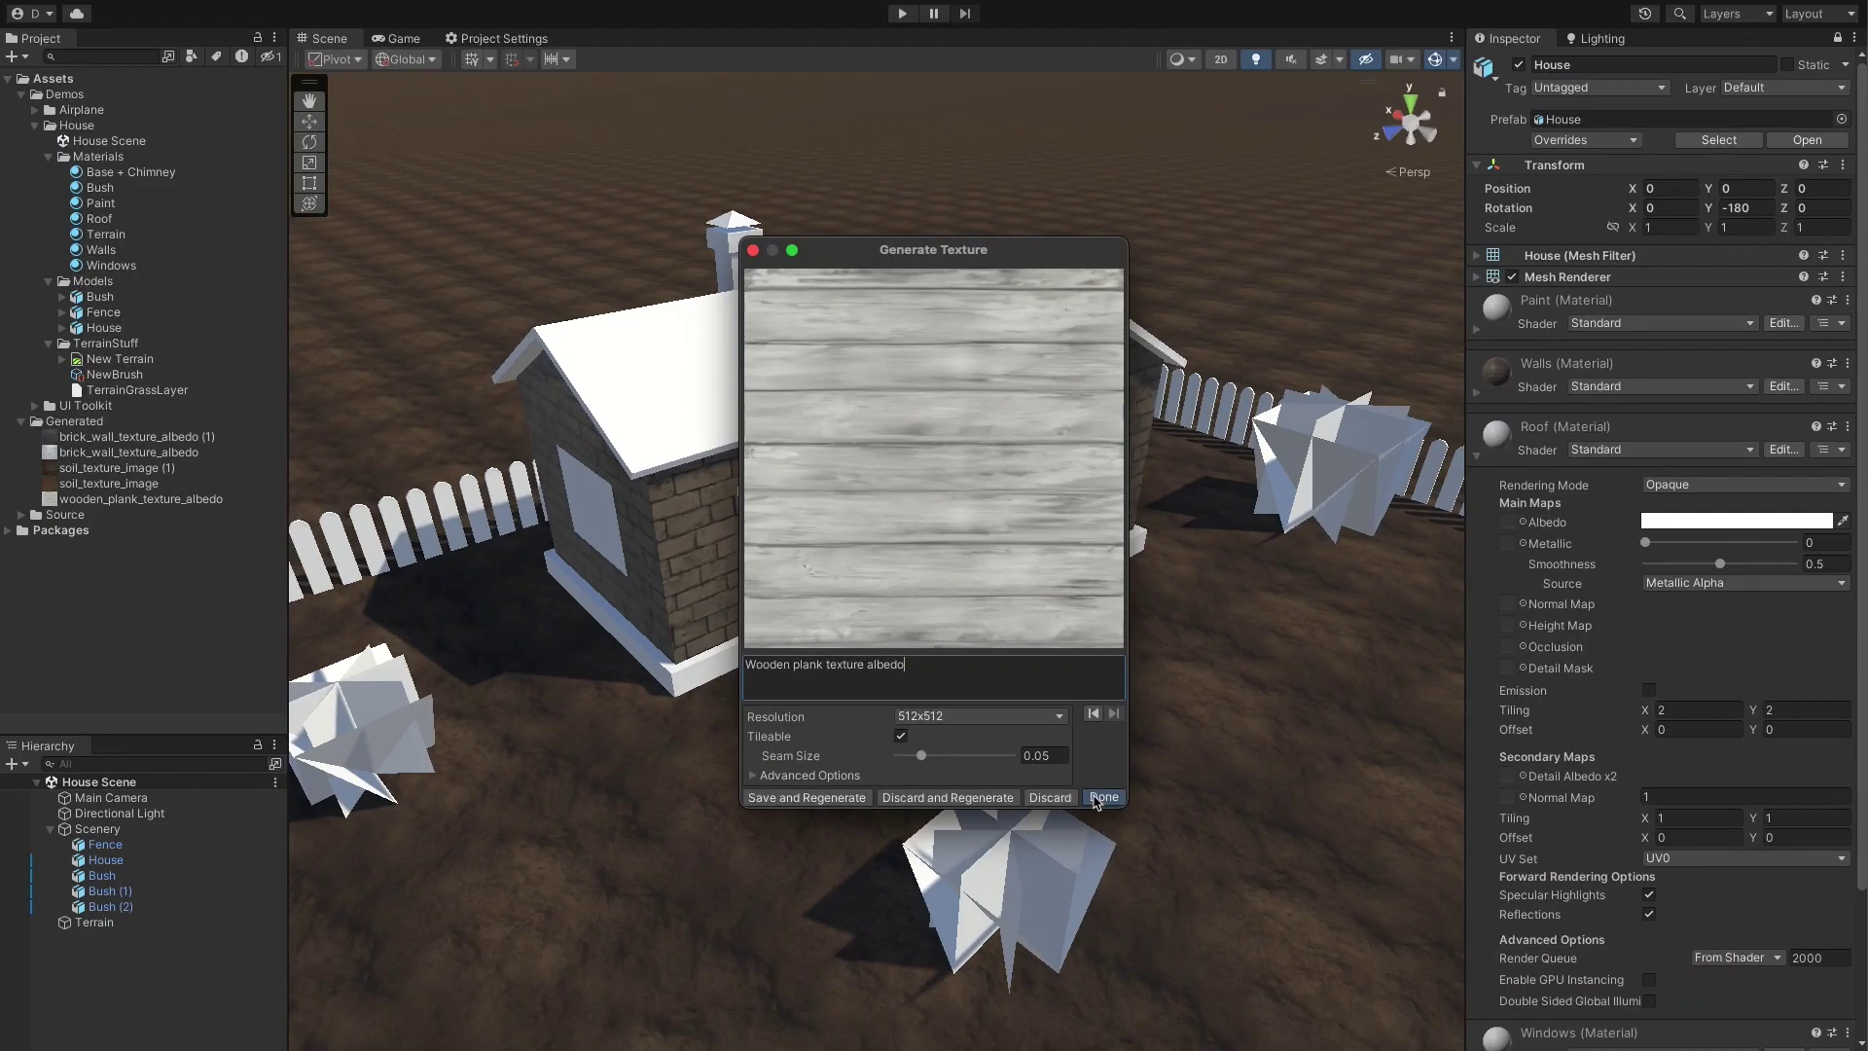
pyautogui.click(1188, 903)
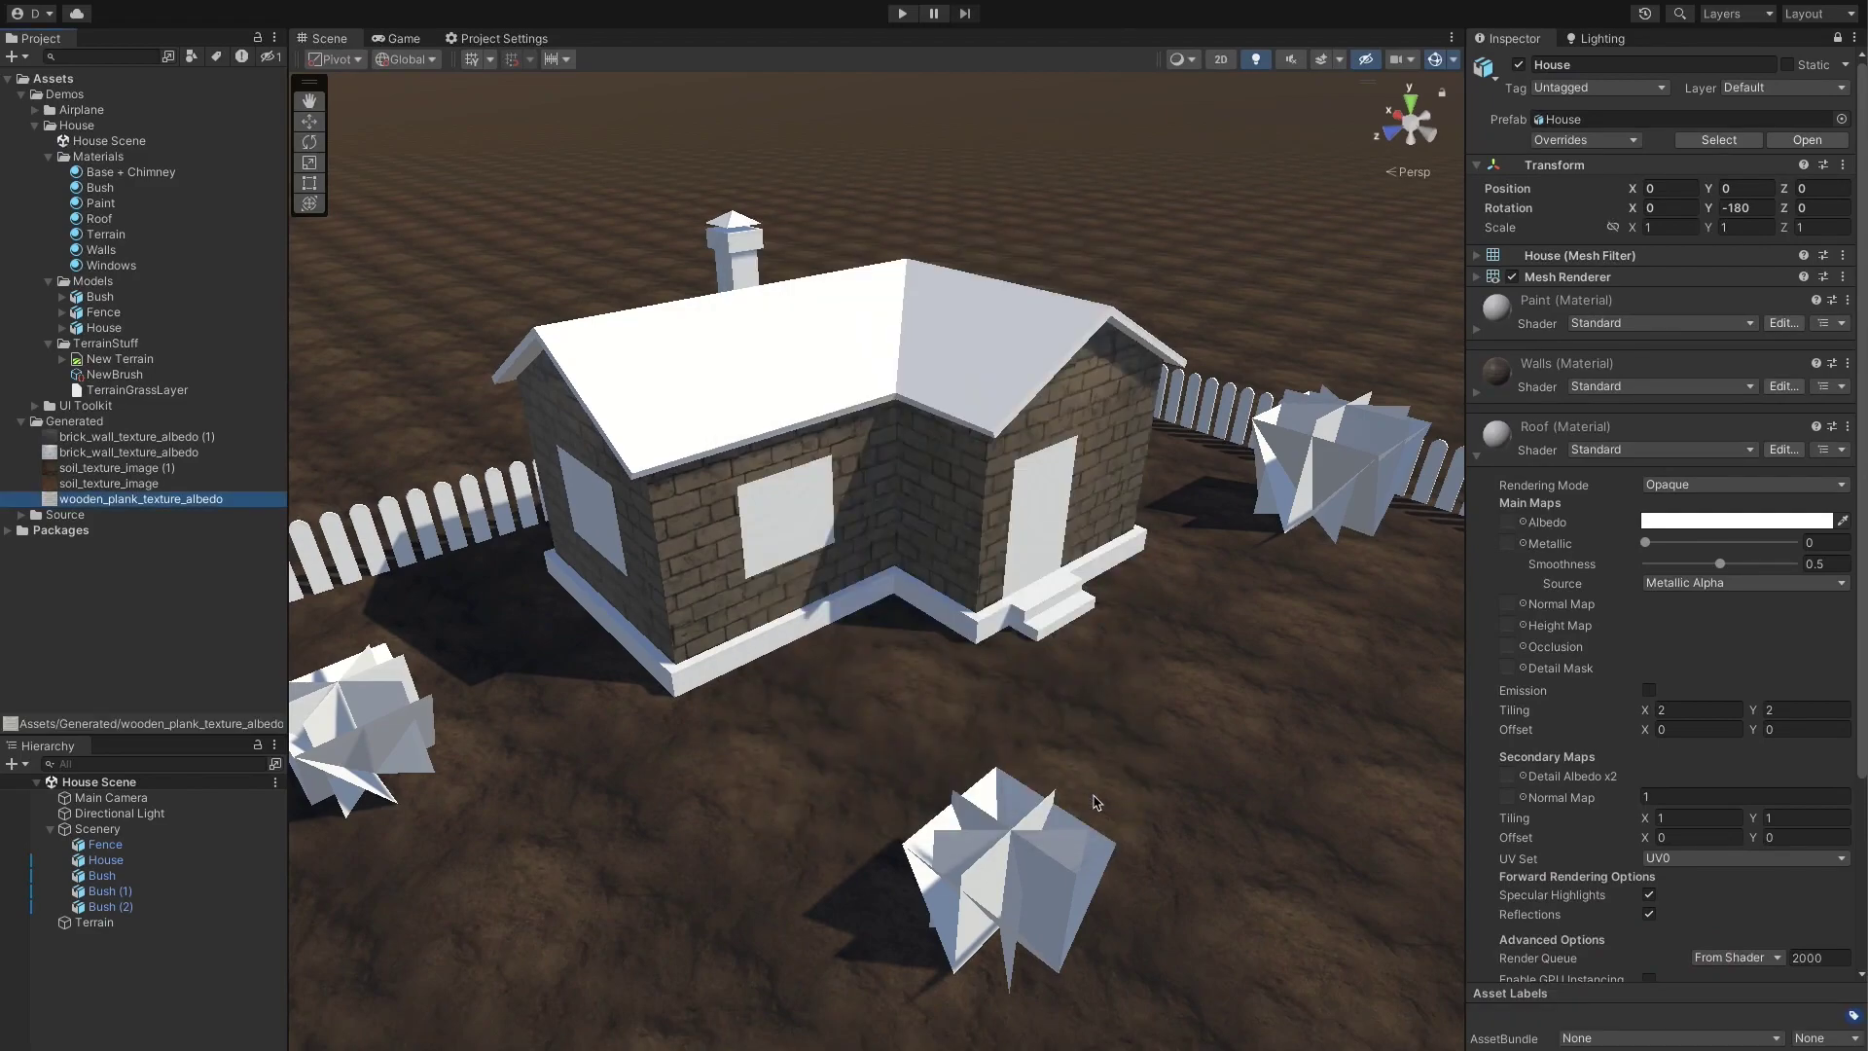
# Step: Assign wooden_plank_texture_albedo to the Roof material's Albedo and tint it light orange-brown with HSV 27, 25, 95
pyautogui.moveTo(181, 503); pyautogui.dragTo(1507, 521)
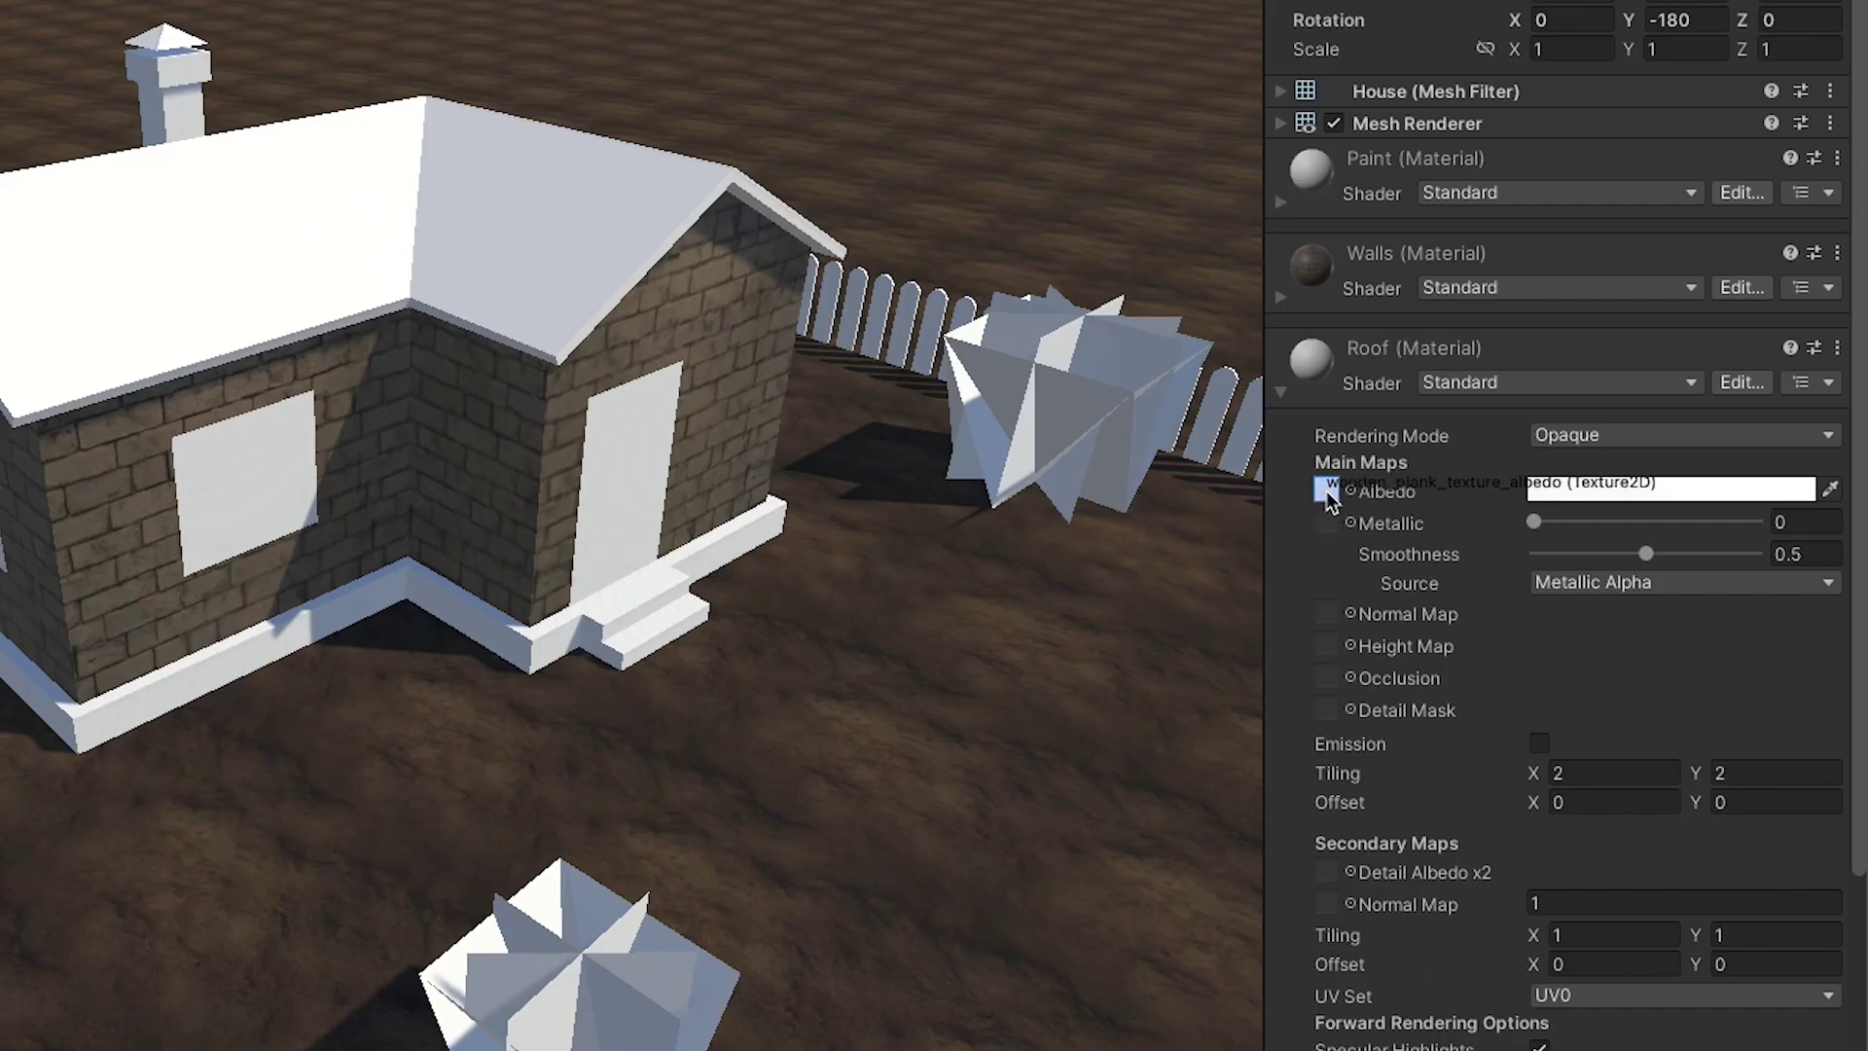
pyautogui.moveTo(1327, 491); pyautogui.dragTo(1328, 490)
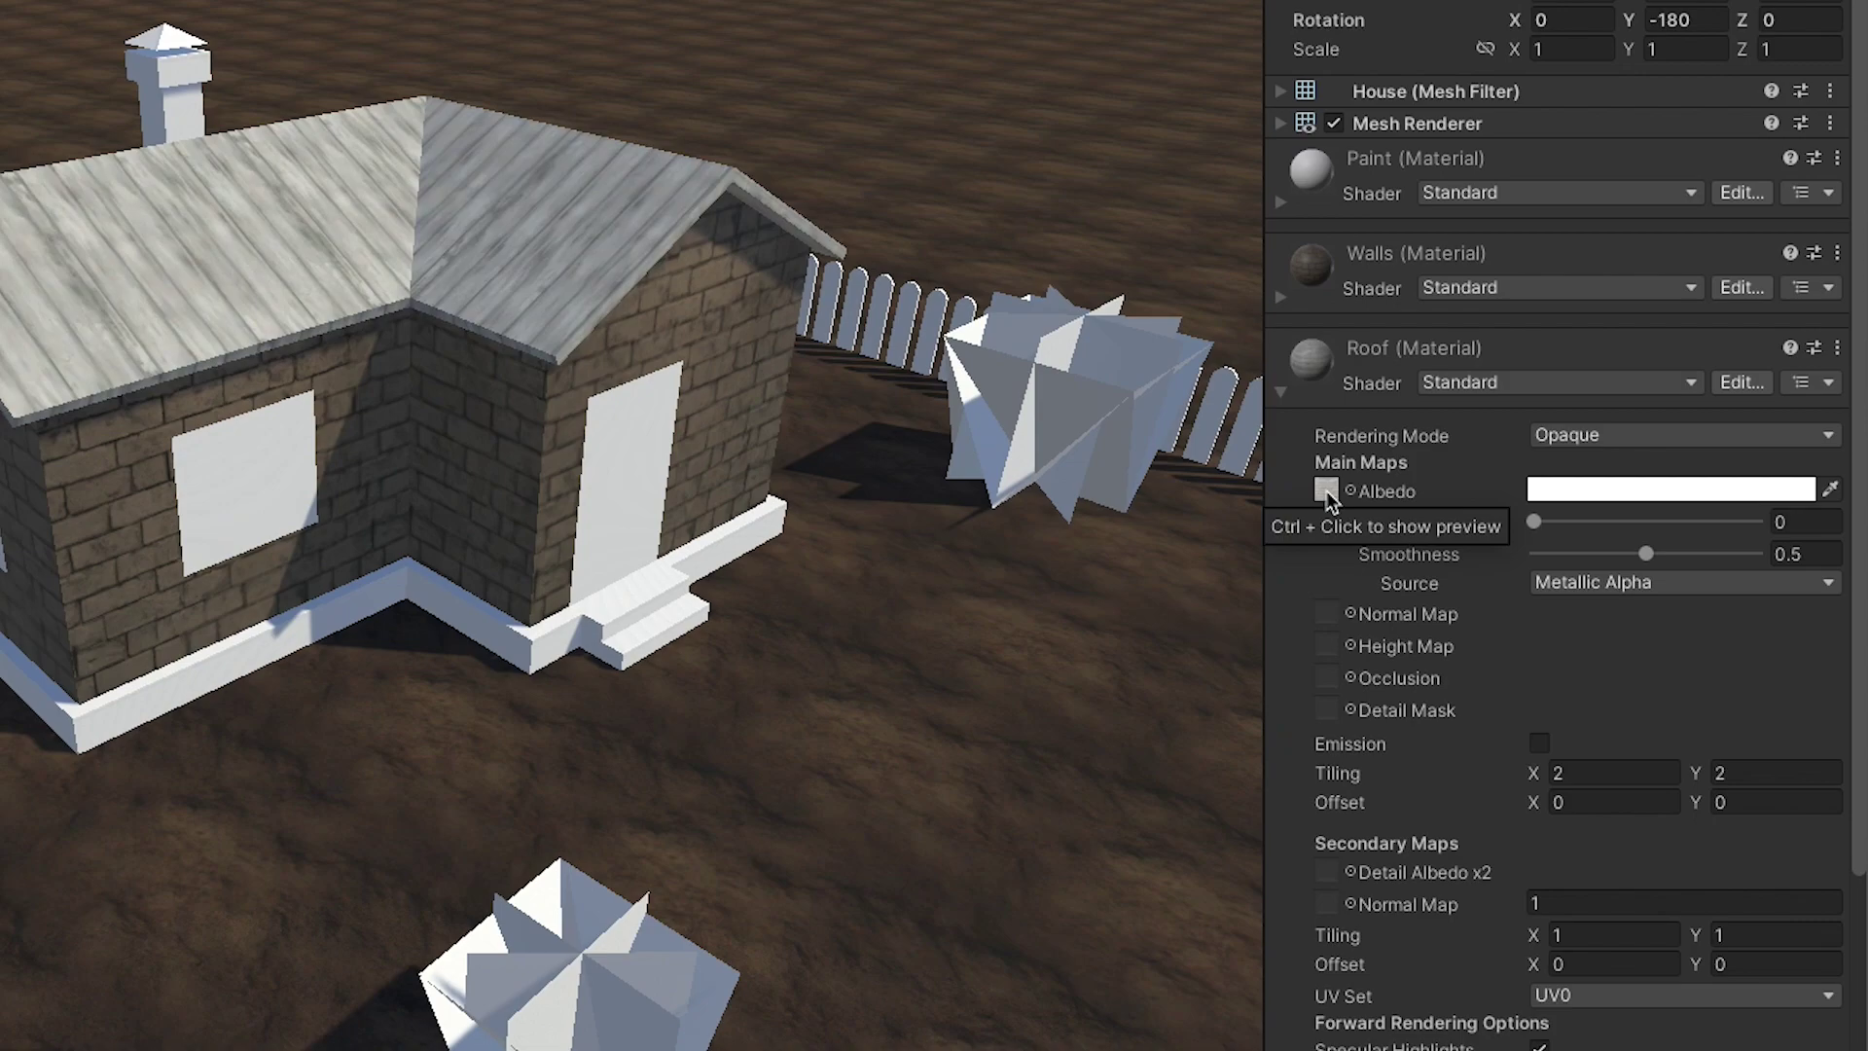
pyautogui.click(1555, 491)
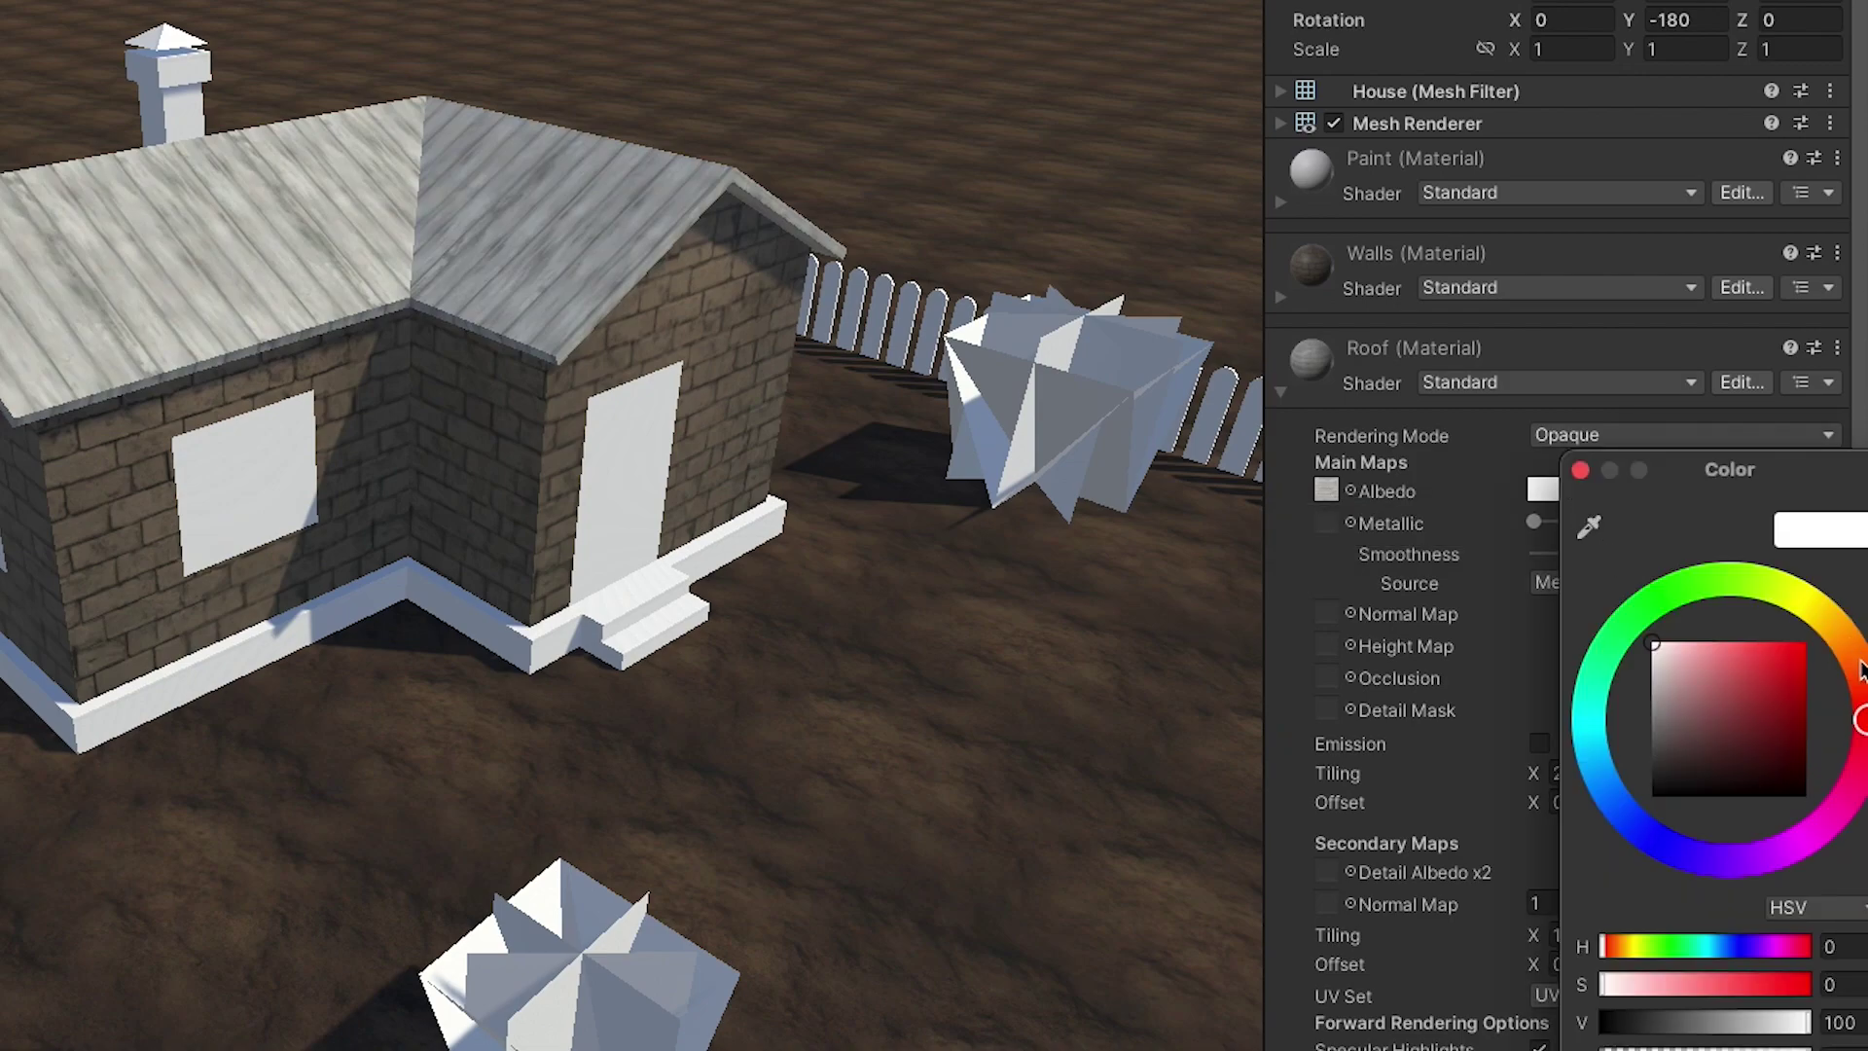
pyautogui.moveTo(1861, 667); pyautogui.dragTo(1857, 664)
pyautogui.moveTo(1660, 648); pyautogui.dragTo(1693, 654)
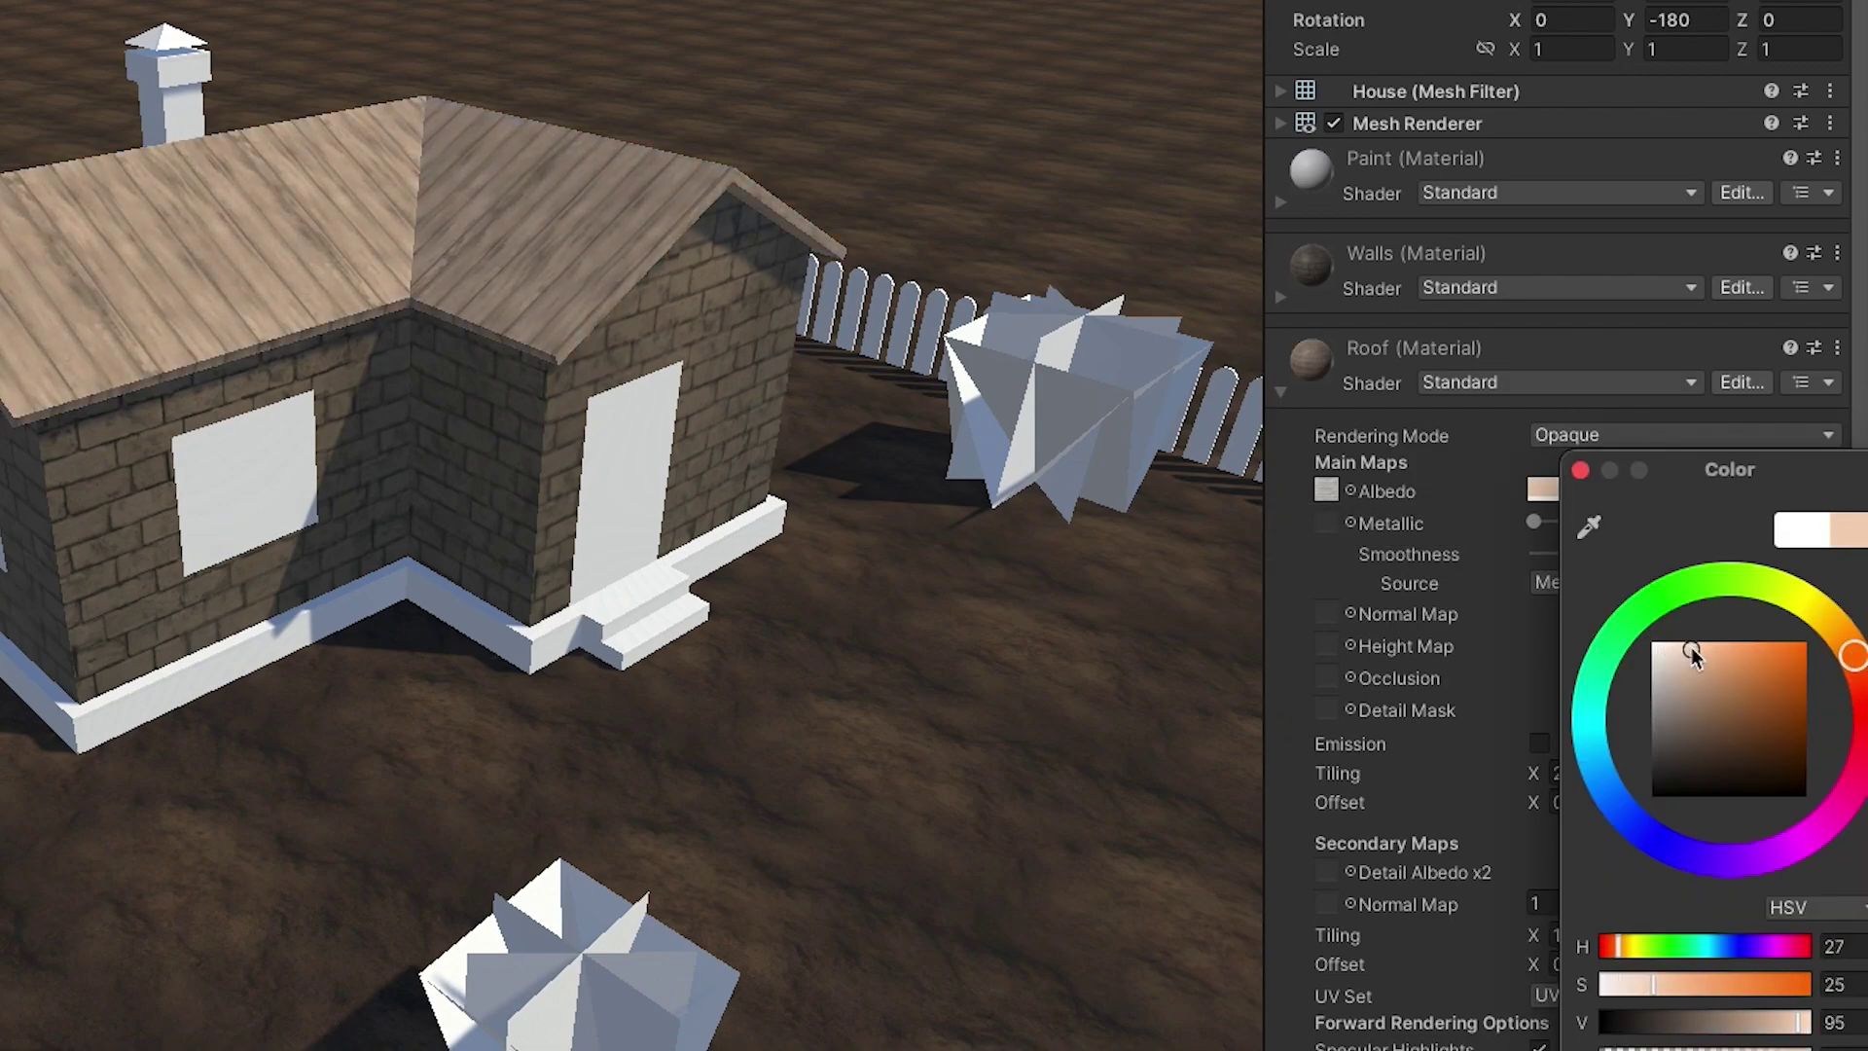
pyautogui.click(1580, 471)
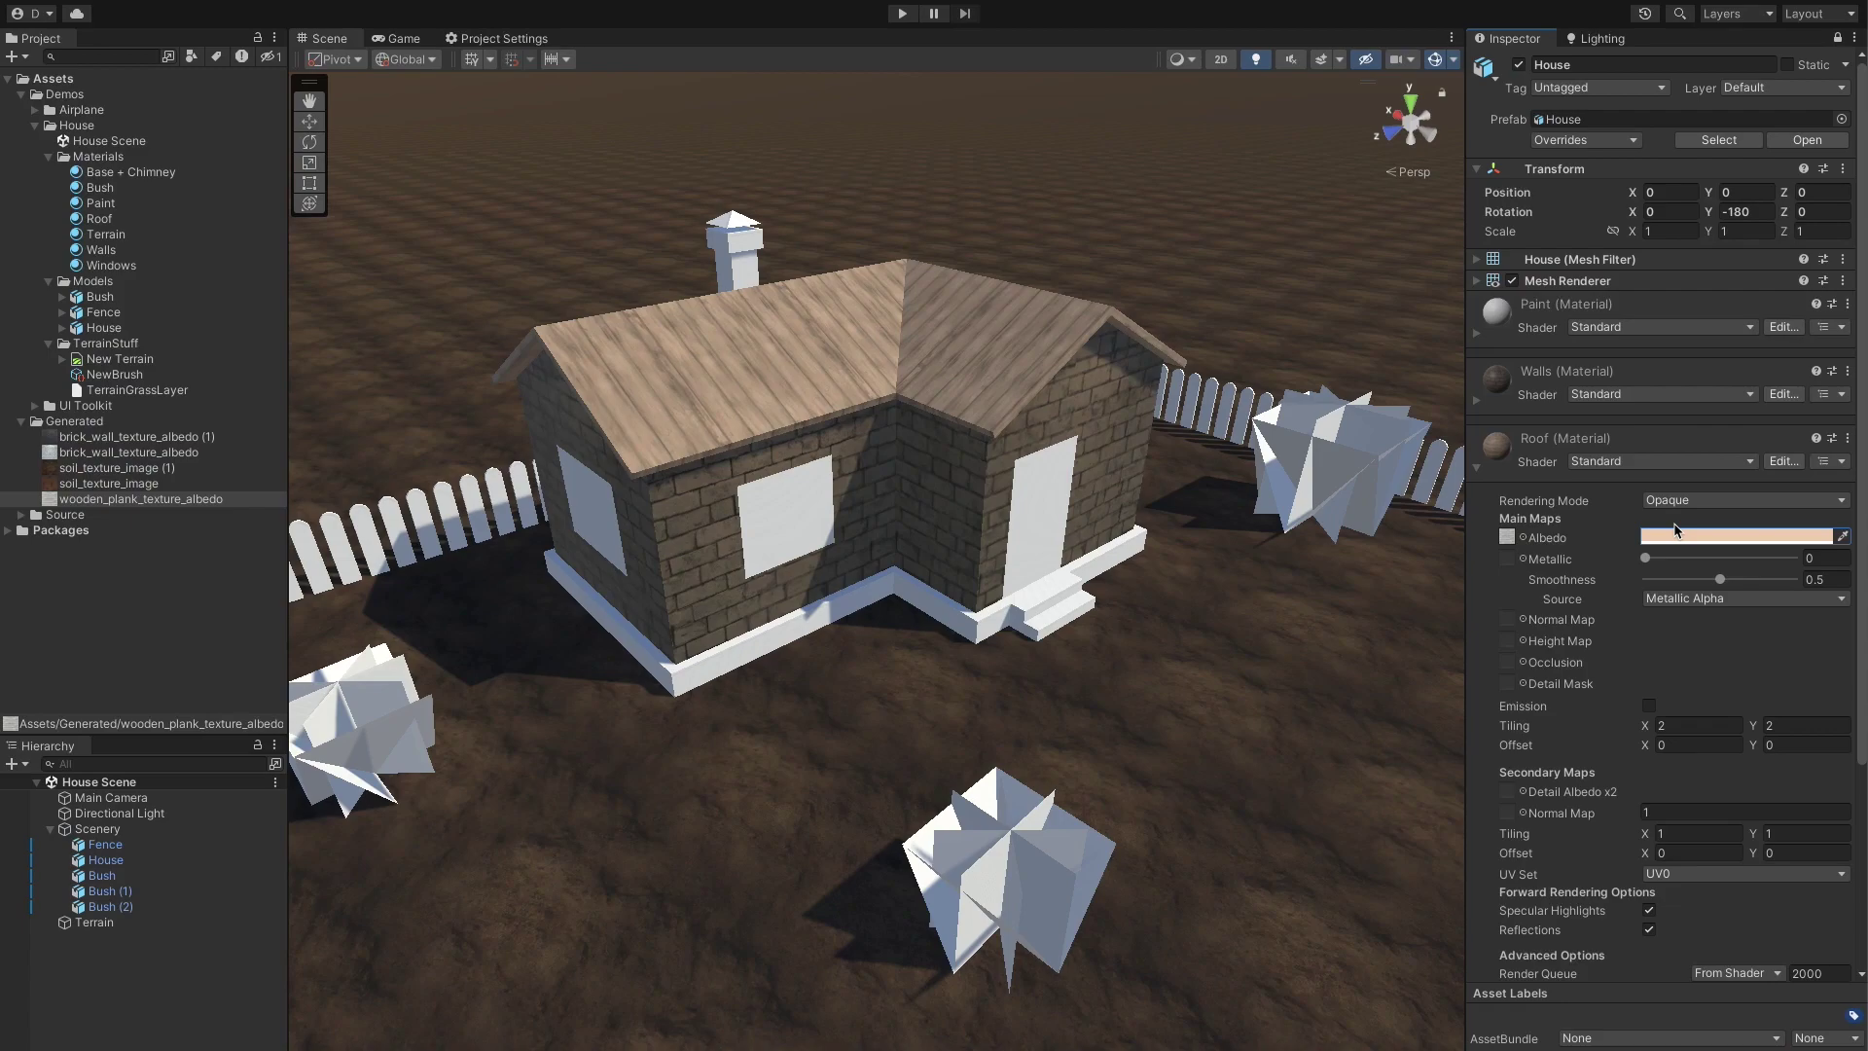
# Step: Generate and keep a non-tileable 256x256 DALL-E texture from the prompt "White paint wall texture" and assign it to the Paint material's Albedo
pyautogui.click(1479, 463)
pyautogui.click(1477, 333)
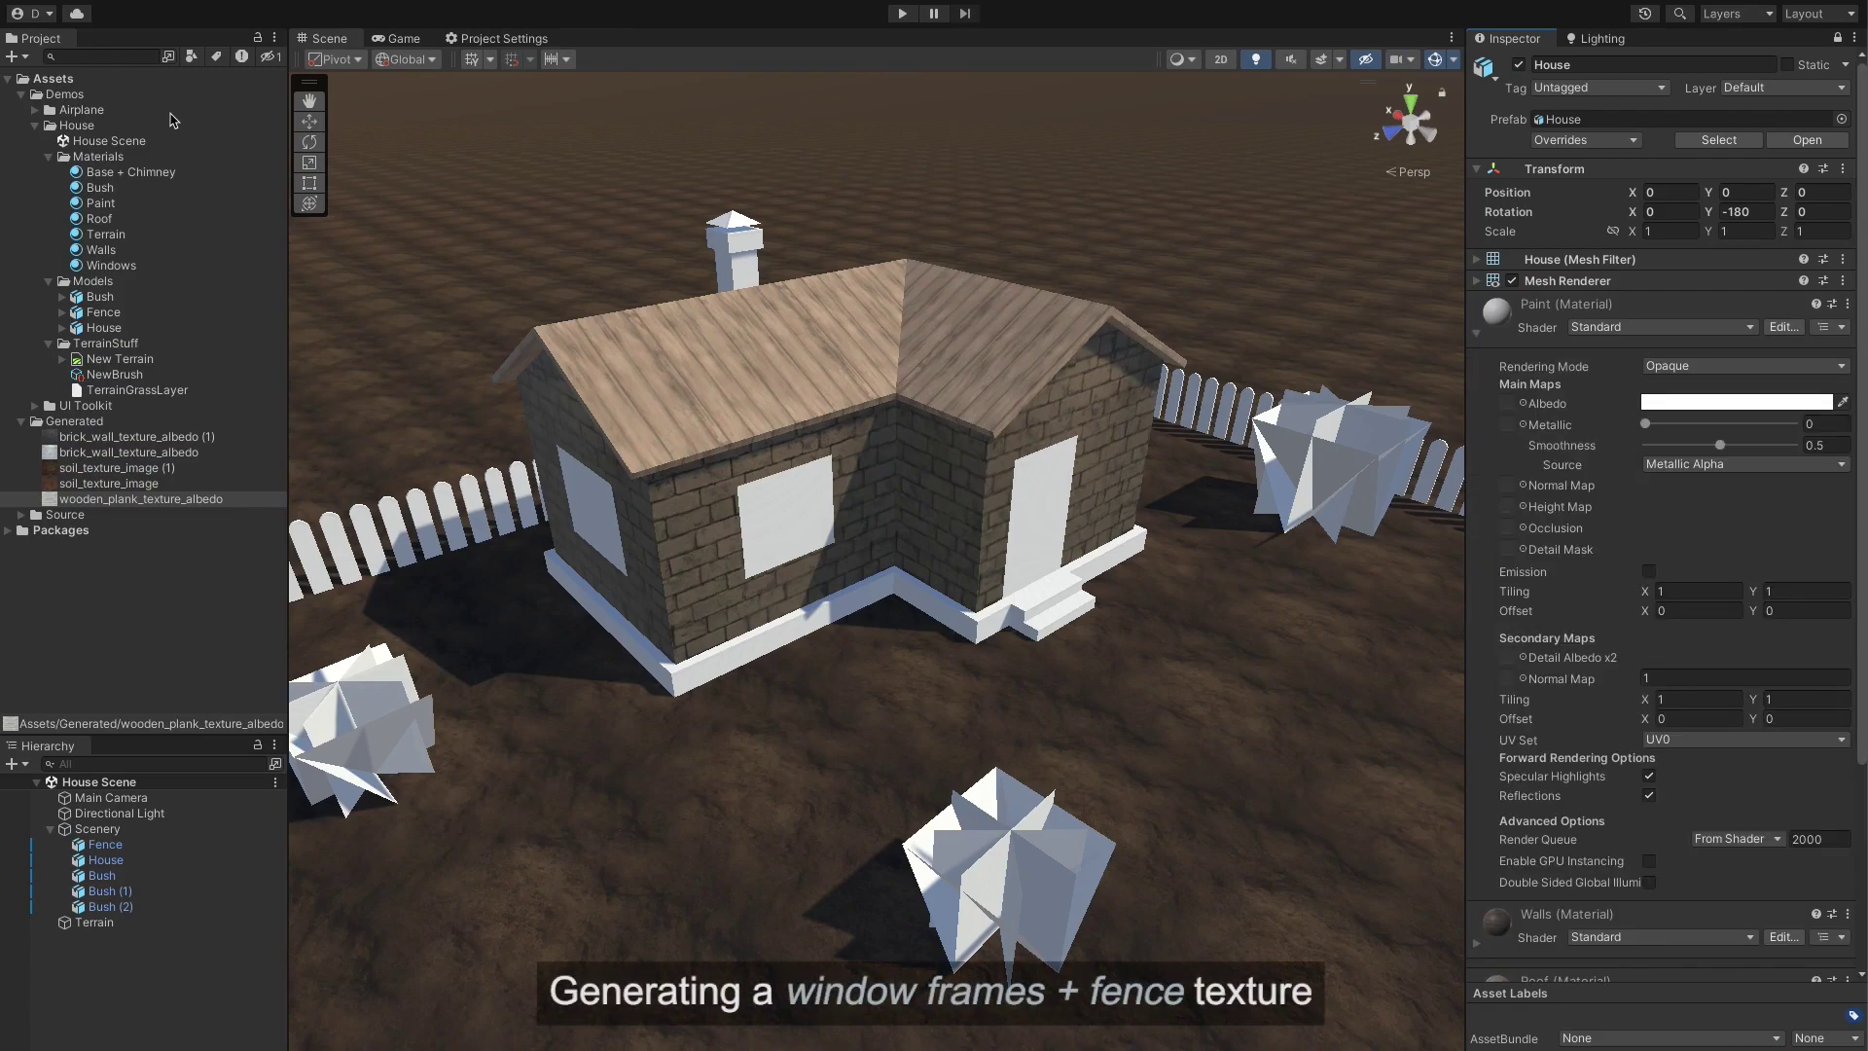
pyautogui.click(21, 58)
pyautogui.click(60, 307)
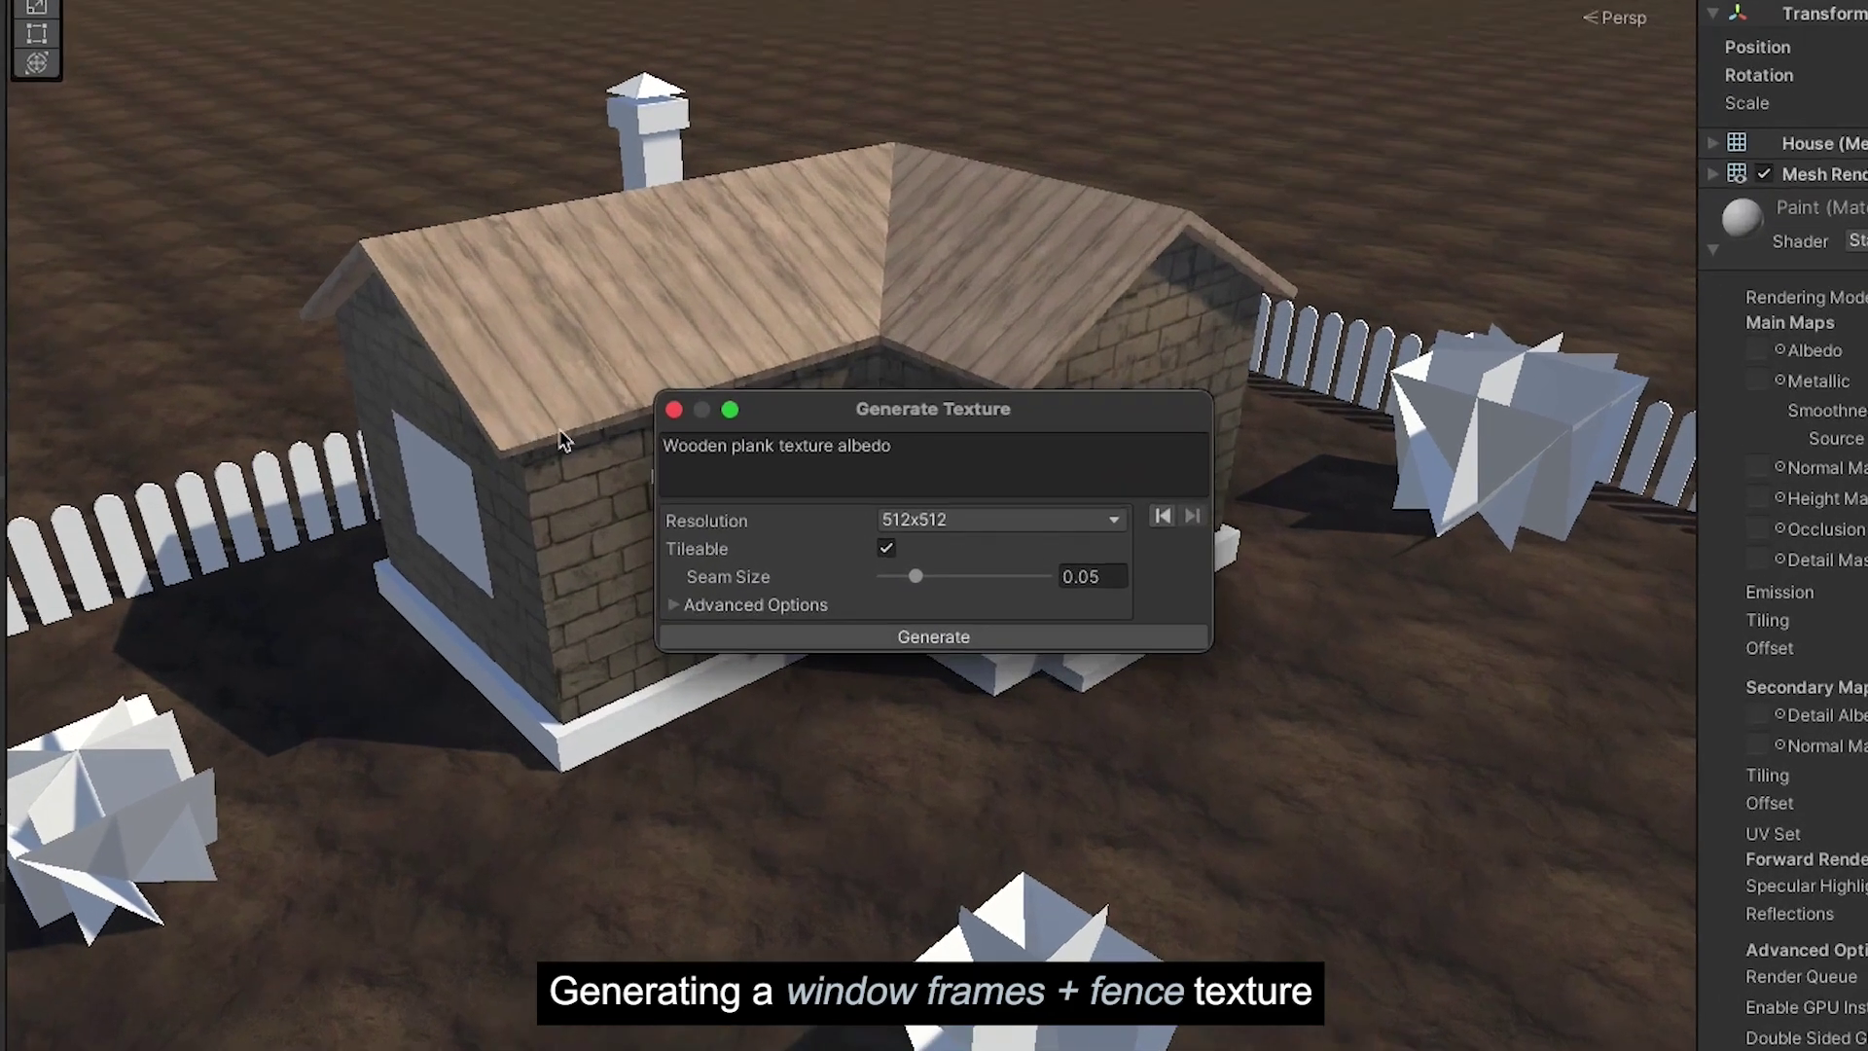
pyautogui.click(756, 494)
pyautogui.write('White paint wall texture')
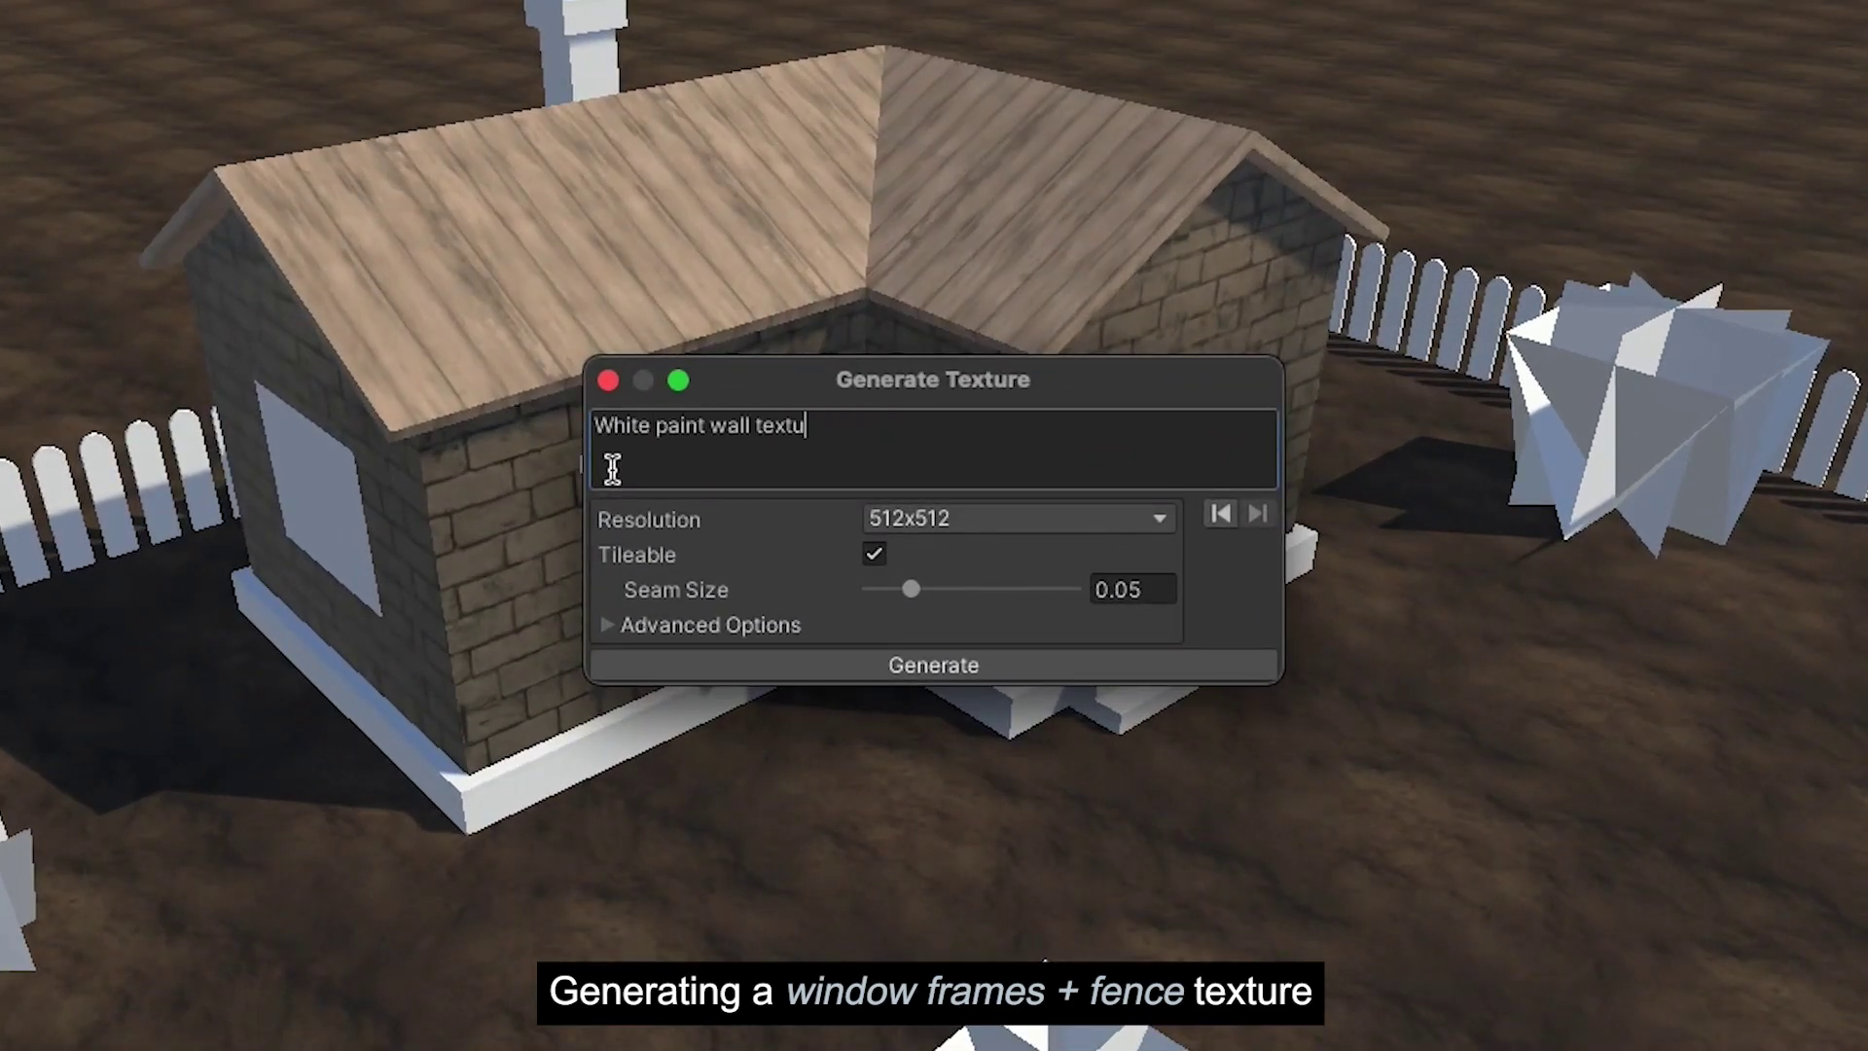
pyautogui.click(1002, 521)
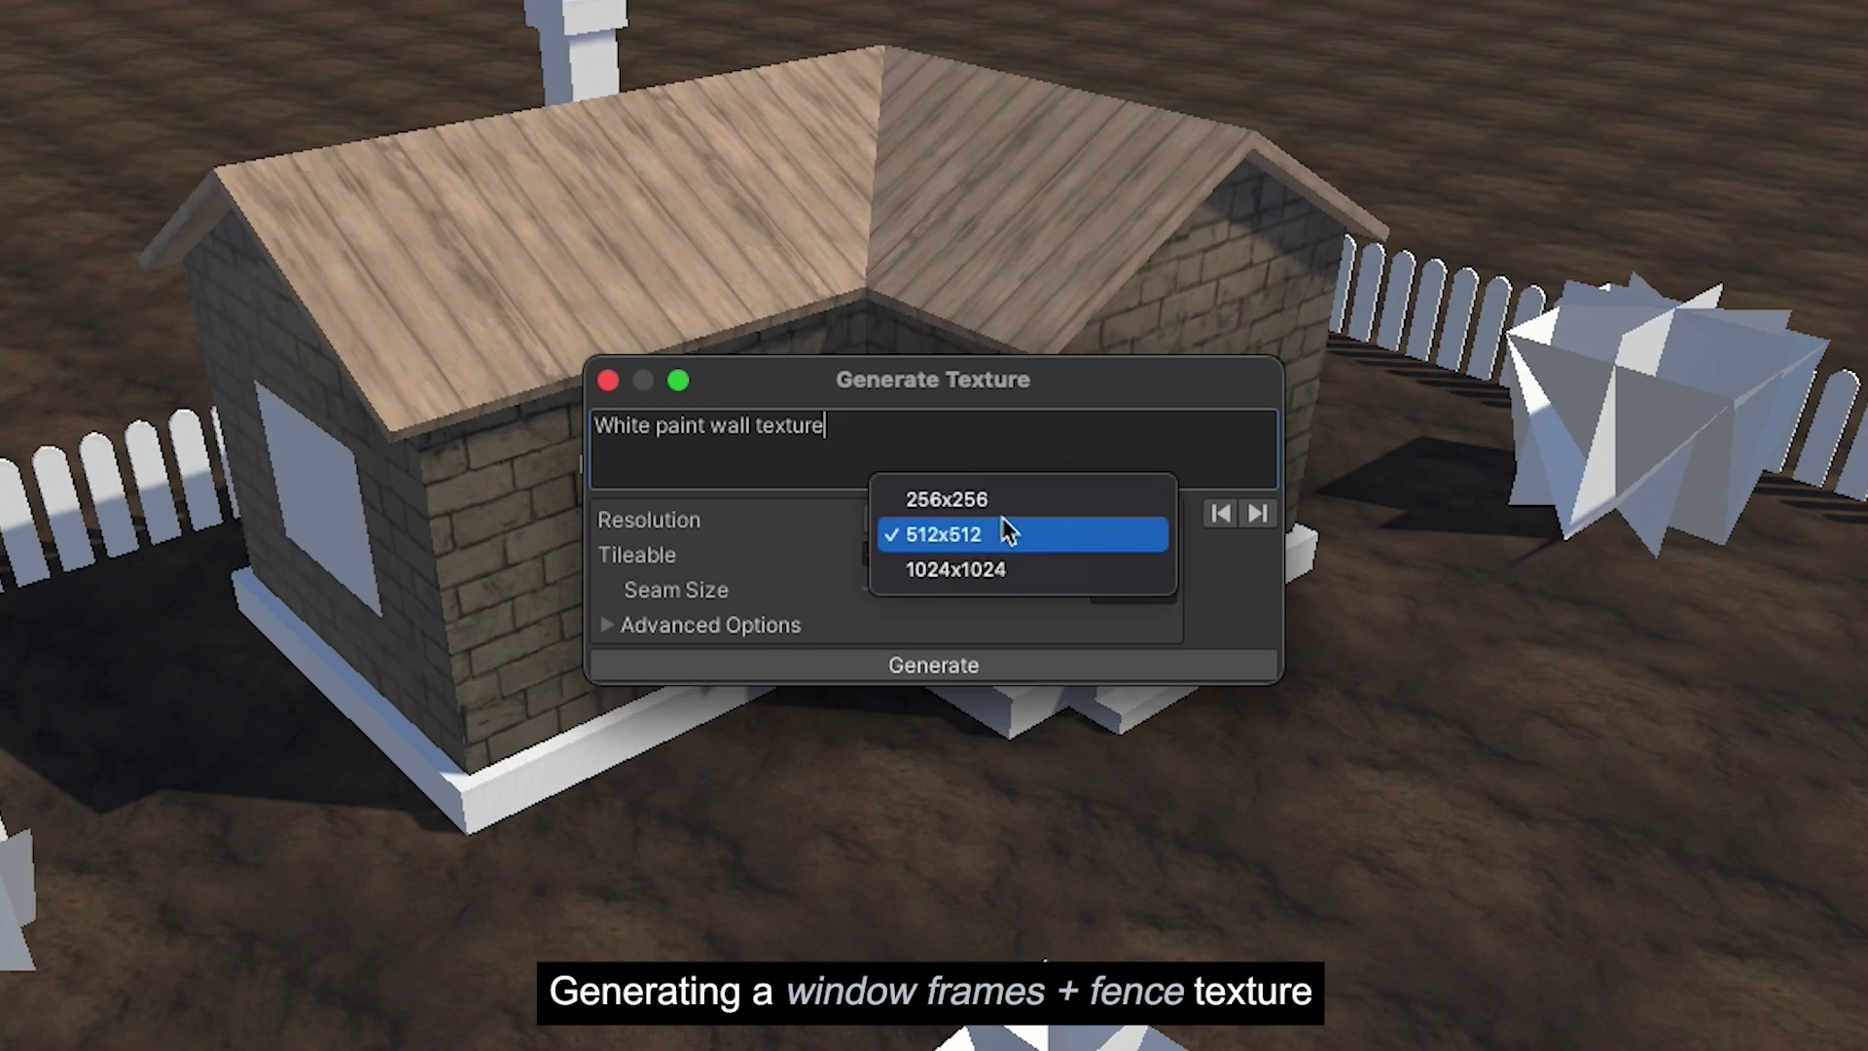
pyautogui.click(1010, 498)
pyautogui.click(875, 554)
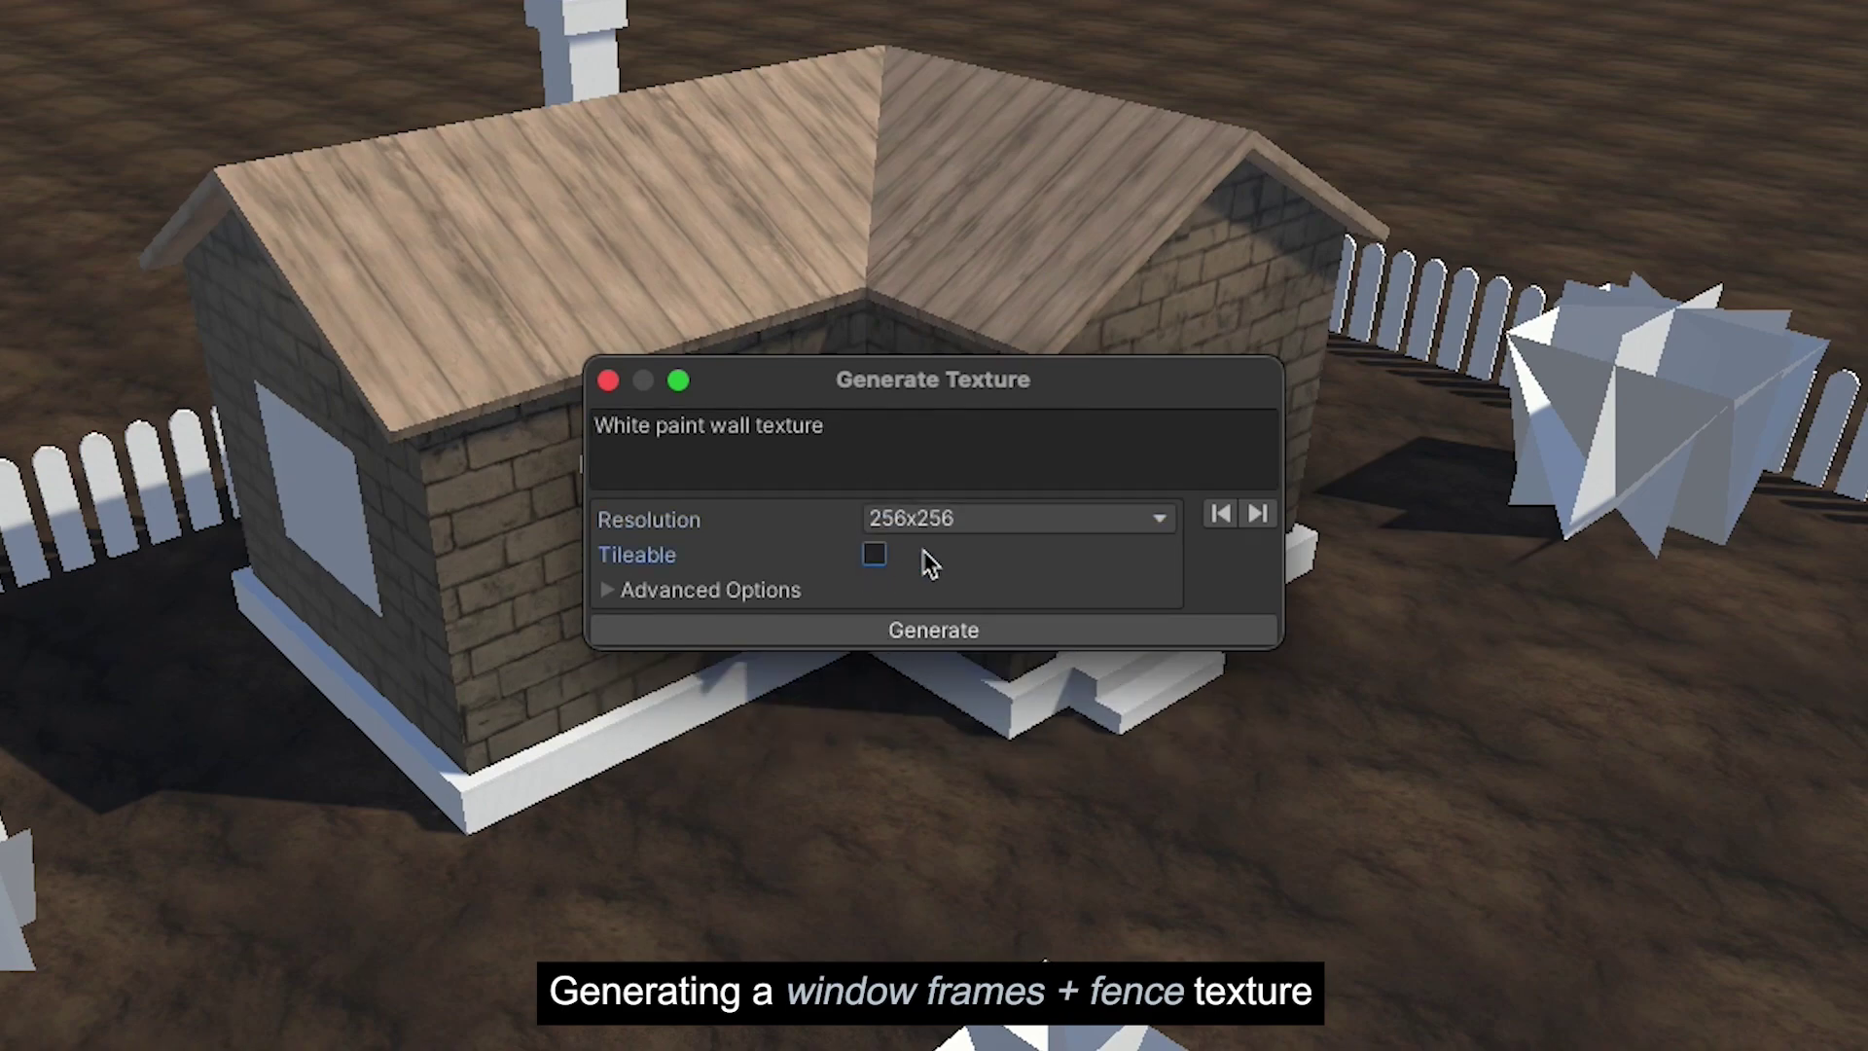
pyautogui.click(1027, 628)
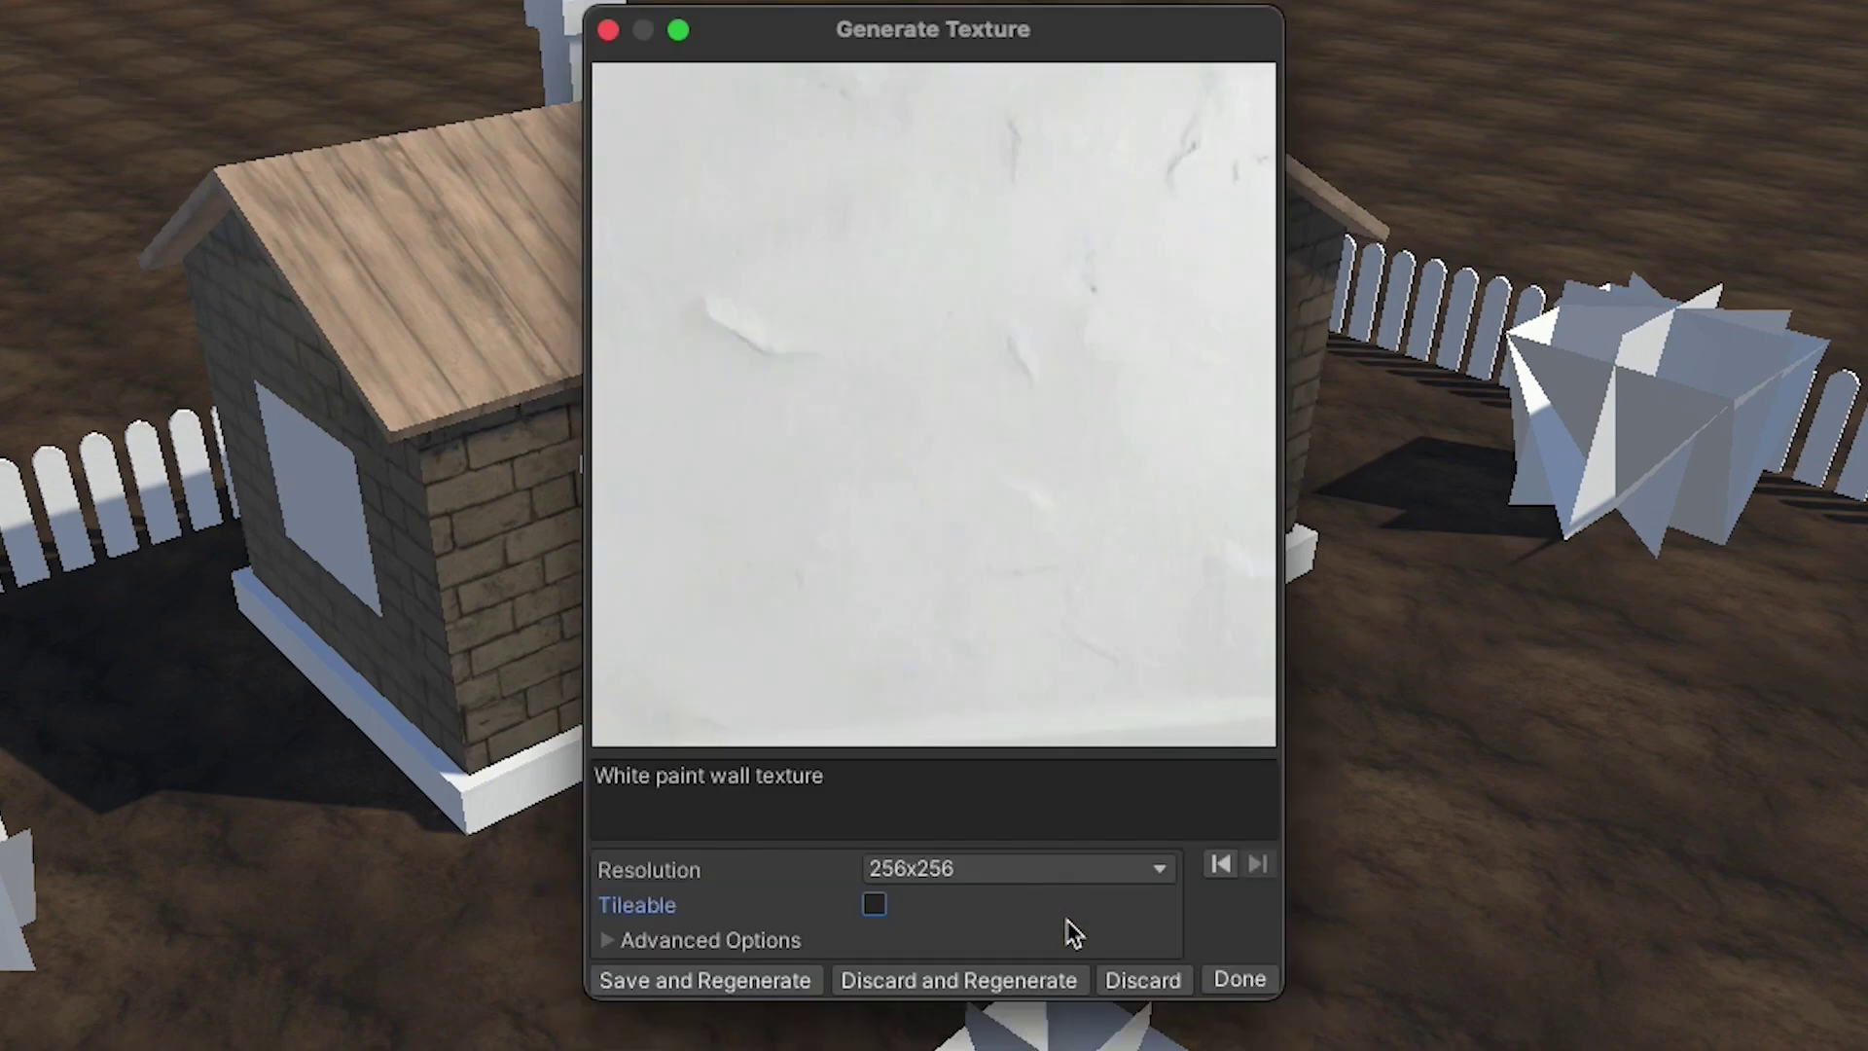
pyautogui.click(1226, 977)
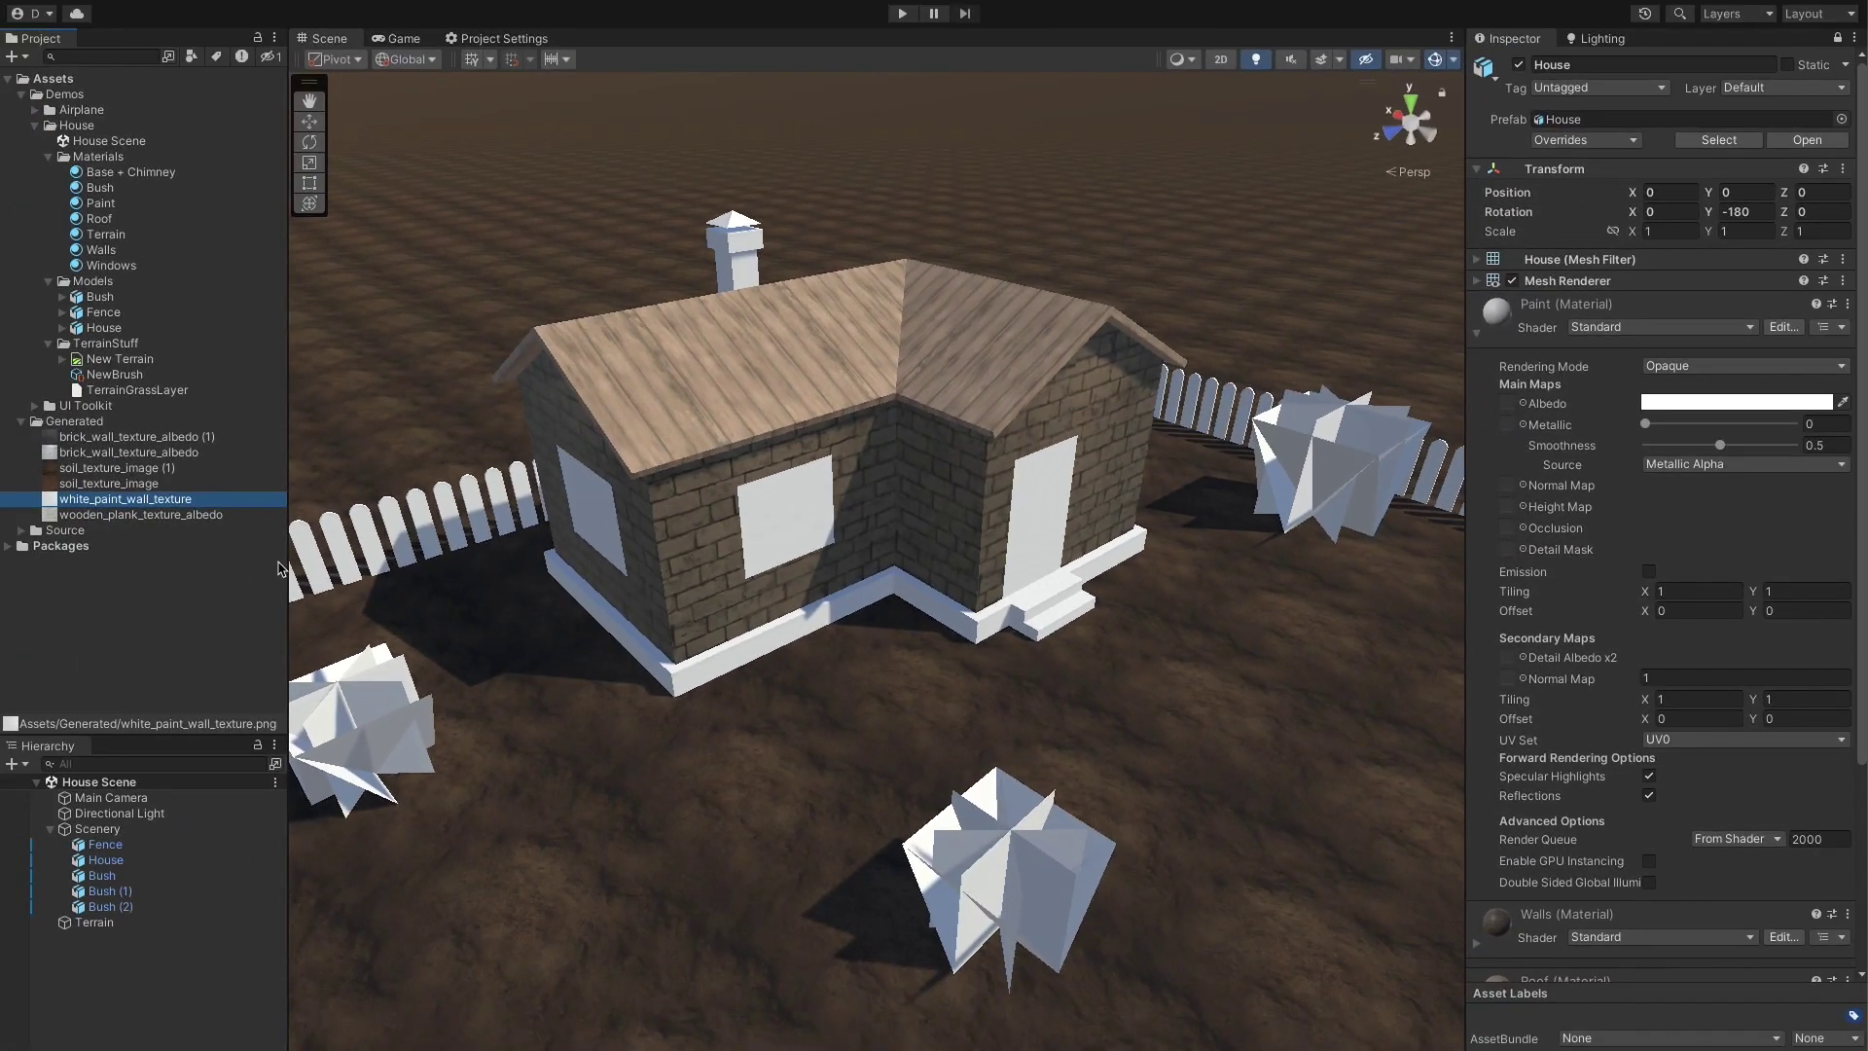
pyautogui.moveTo(165, 511)
pyautogui.mouseDown()
pyautogui.moveTo(875, 492)
pyautogui.moveTo(1507, 405)
pyautogui.mouseUp()
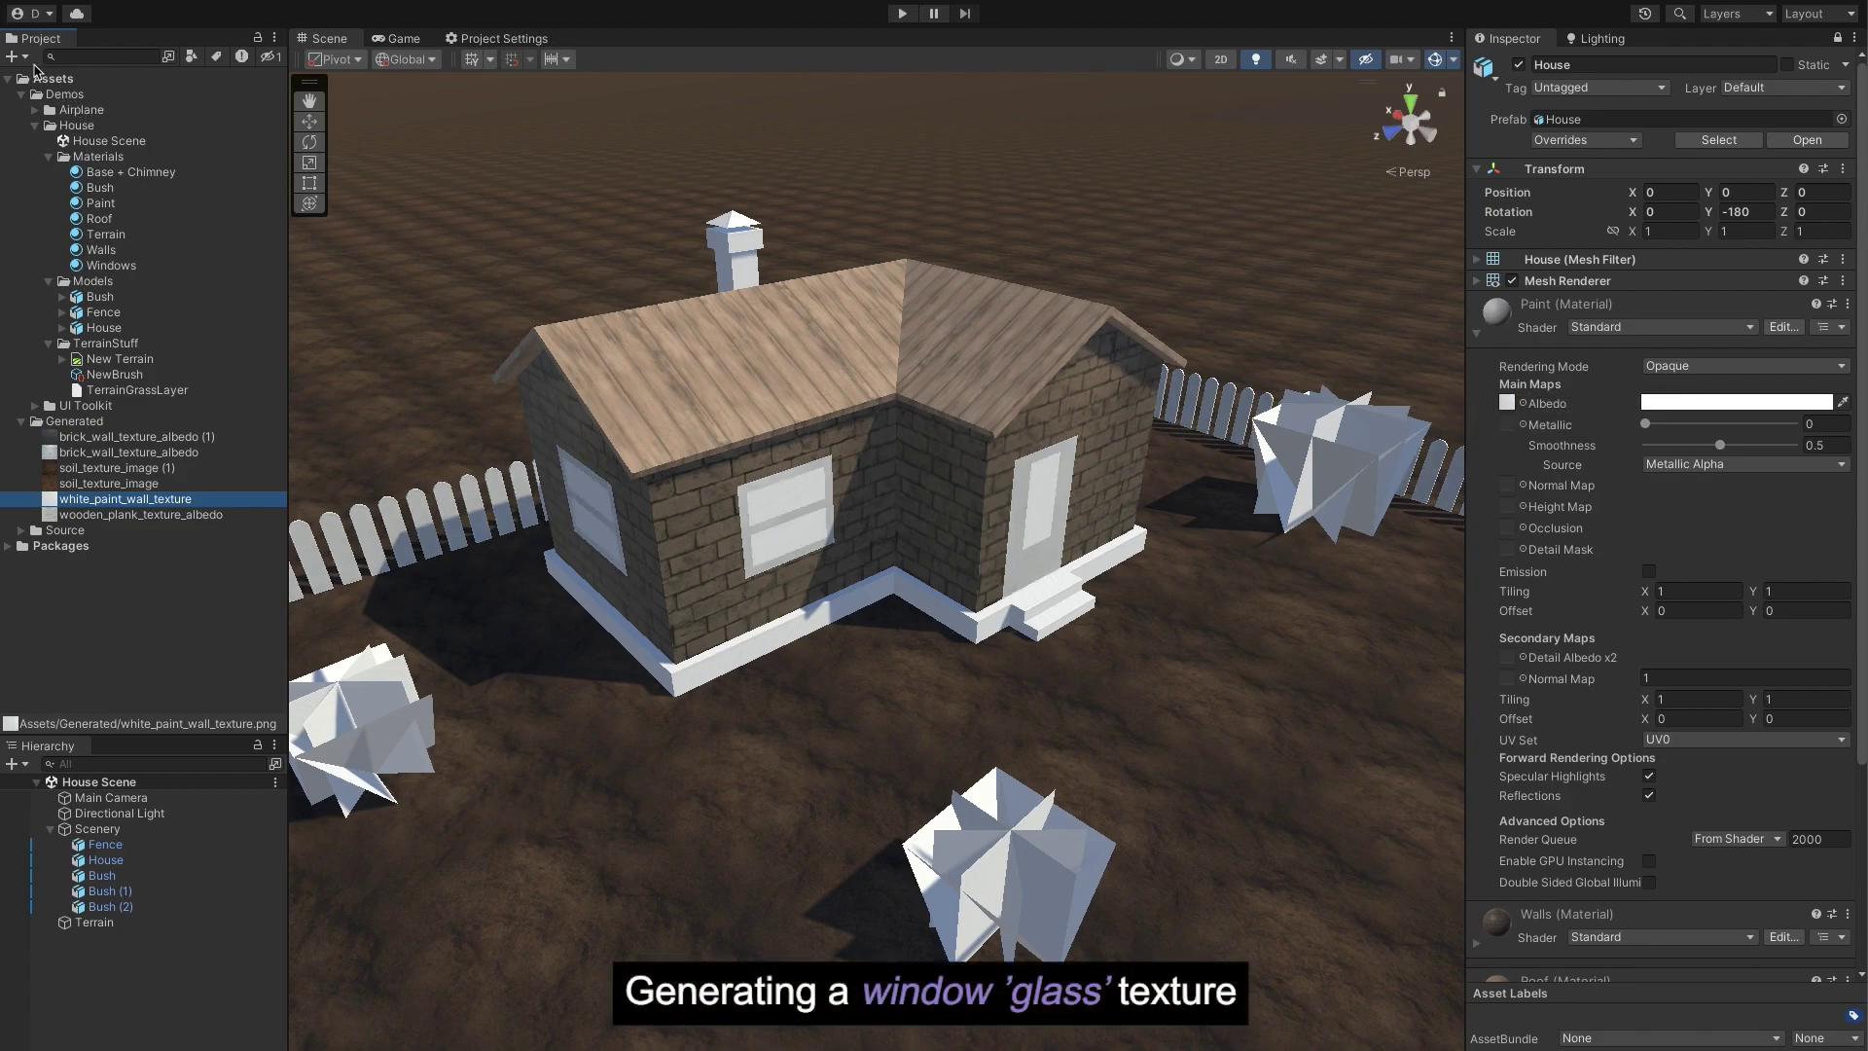
# Step: Generate and keep a non-tileable 256x256 DALL-E texture from the prompt "Sky gradient texture"
pyautogui.click(18, 56)
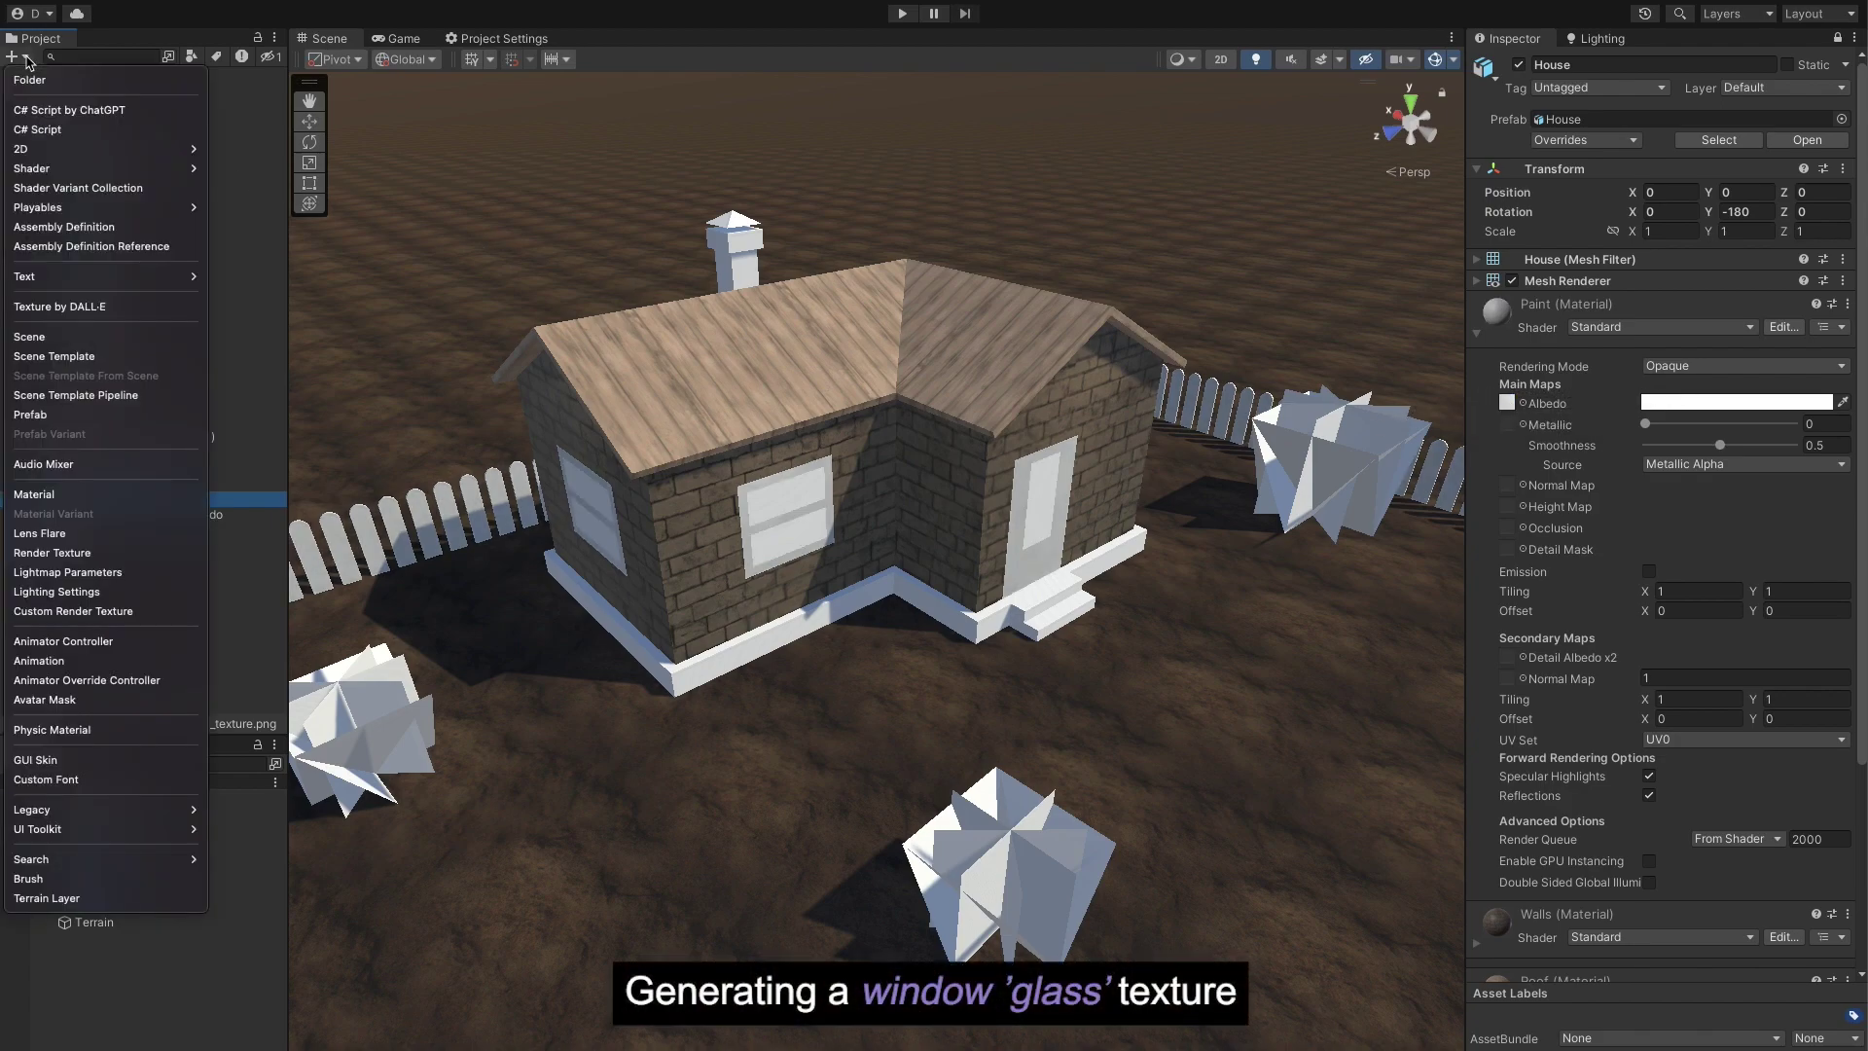
pyautogui.click(93, 307)
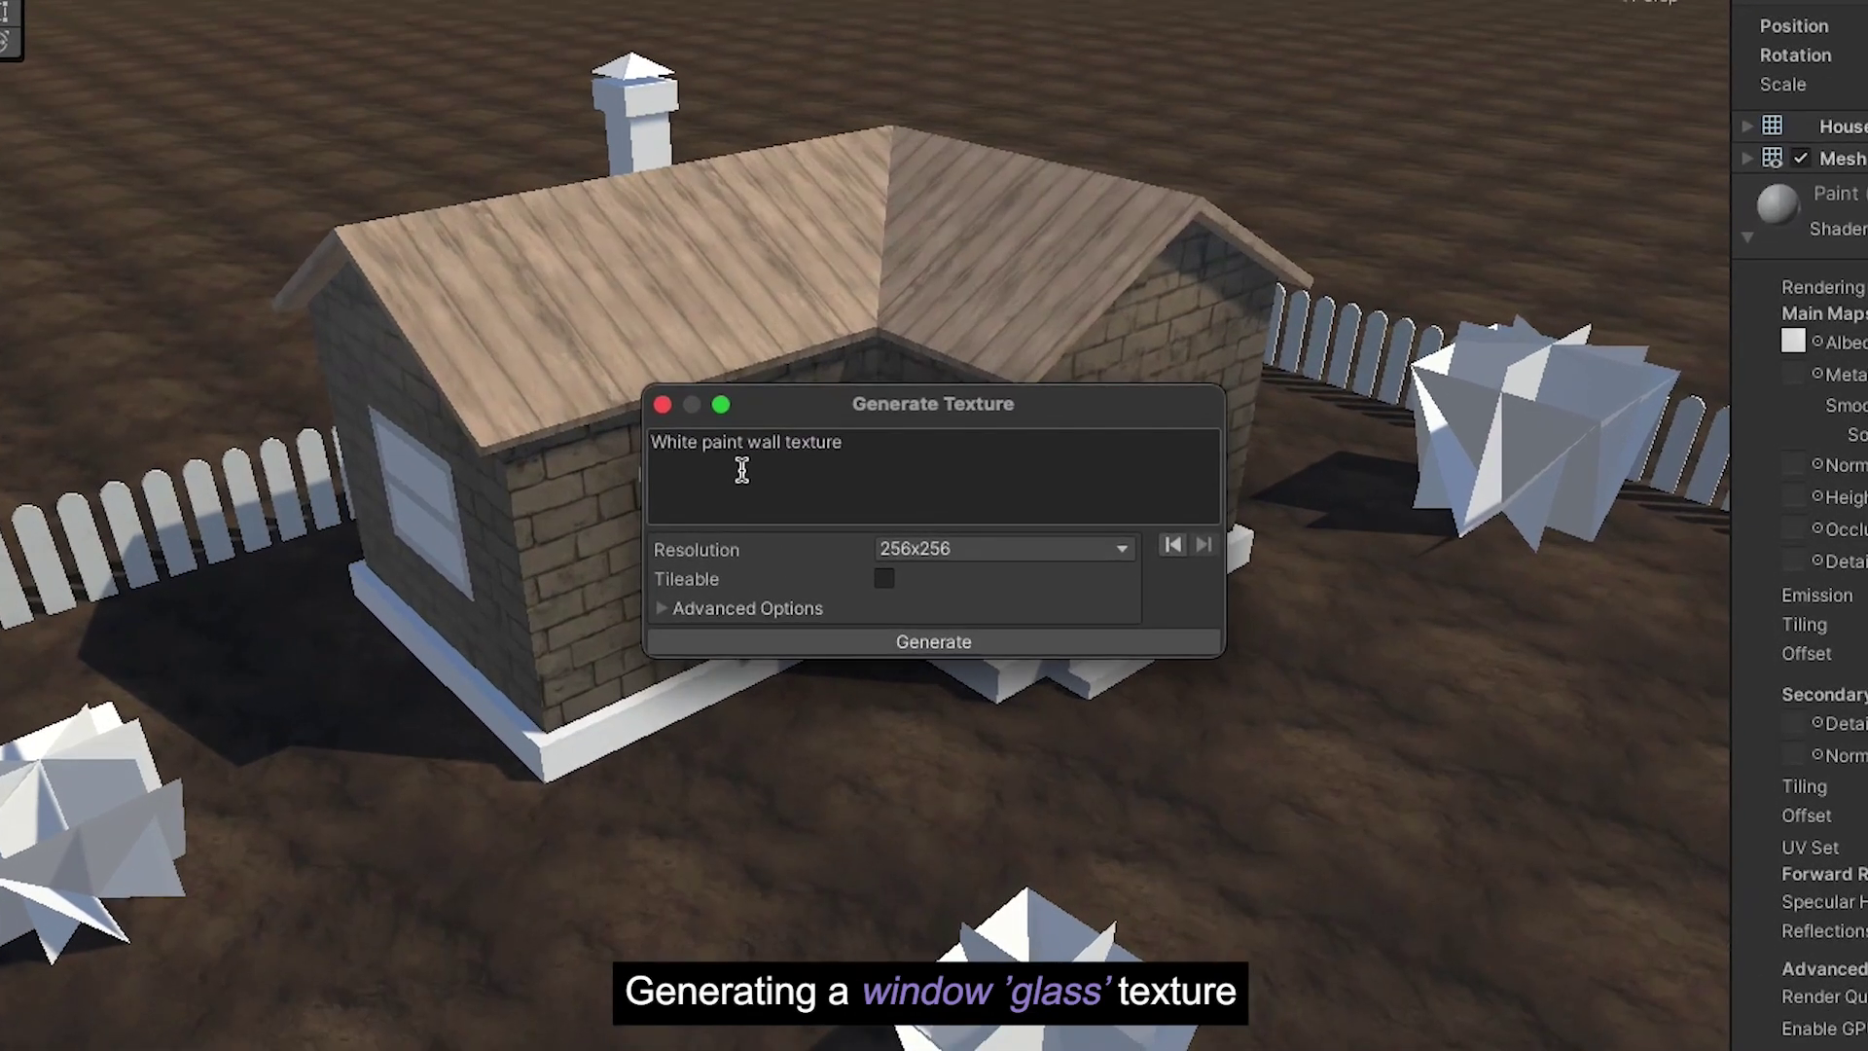
pyautogui.click(806, 488)
pyautogui.write('Sky gradient texture')
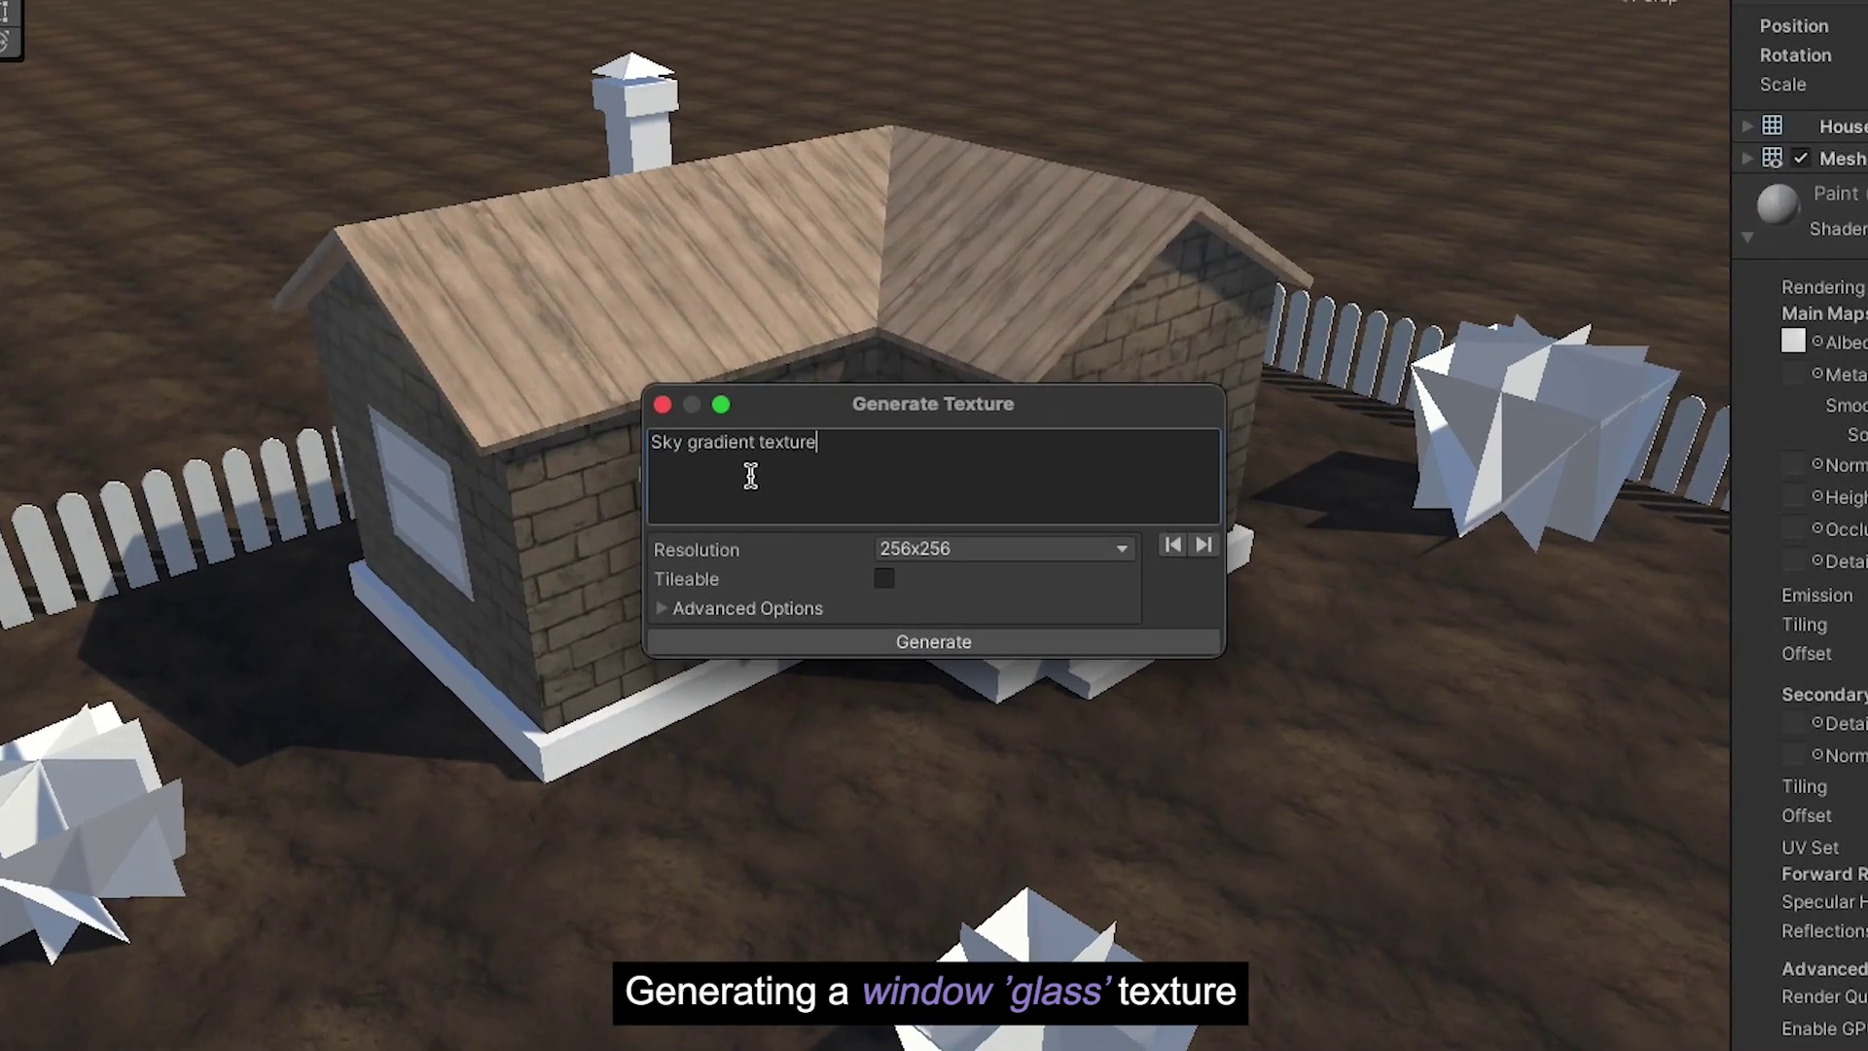
pyautogui.click(855, 643)
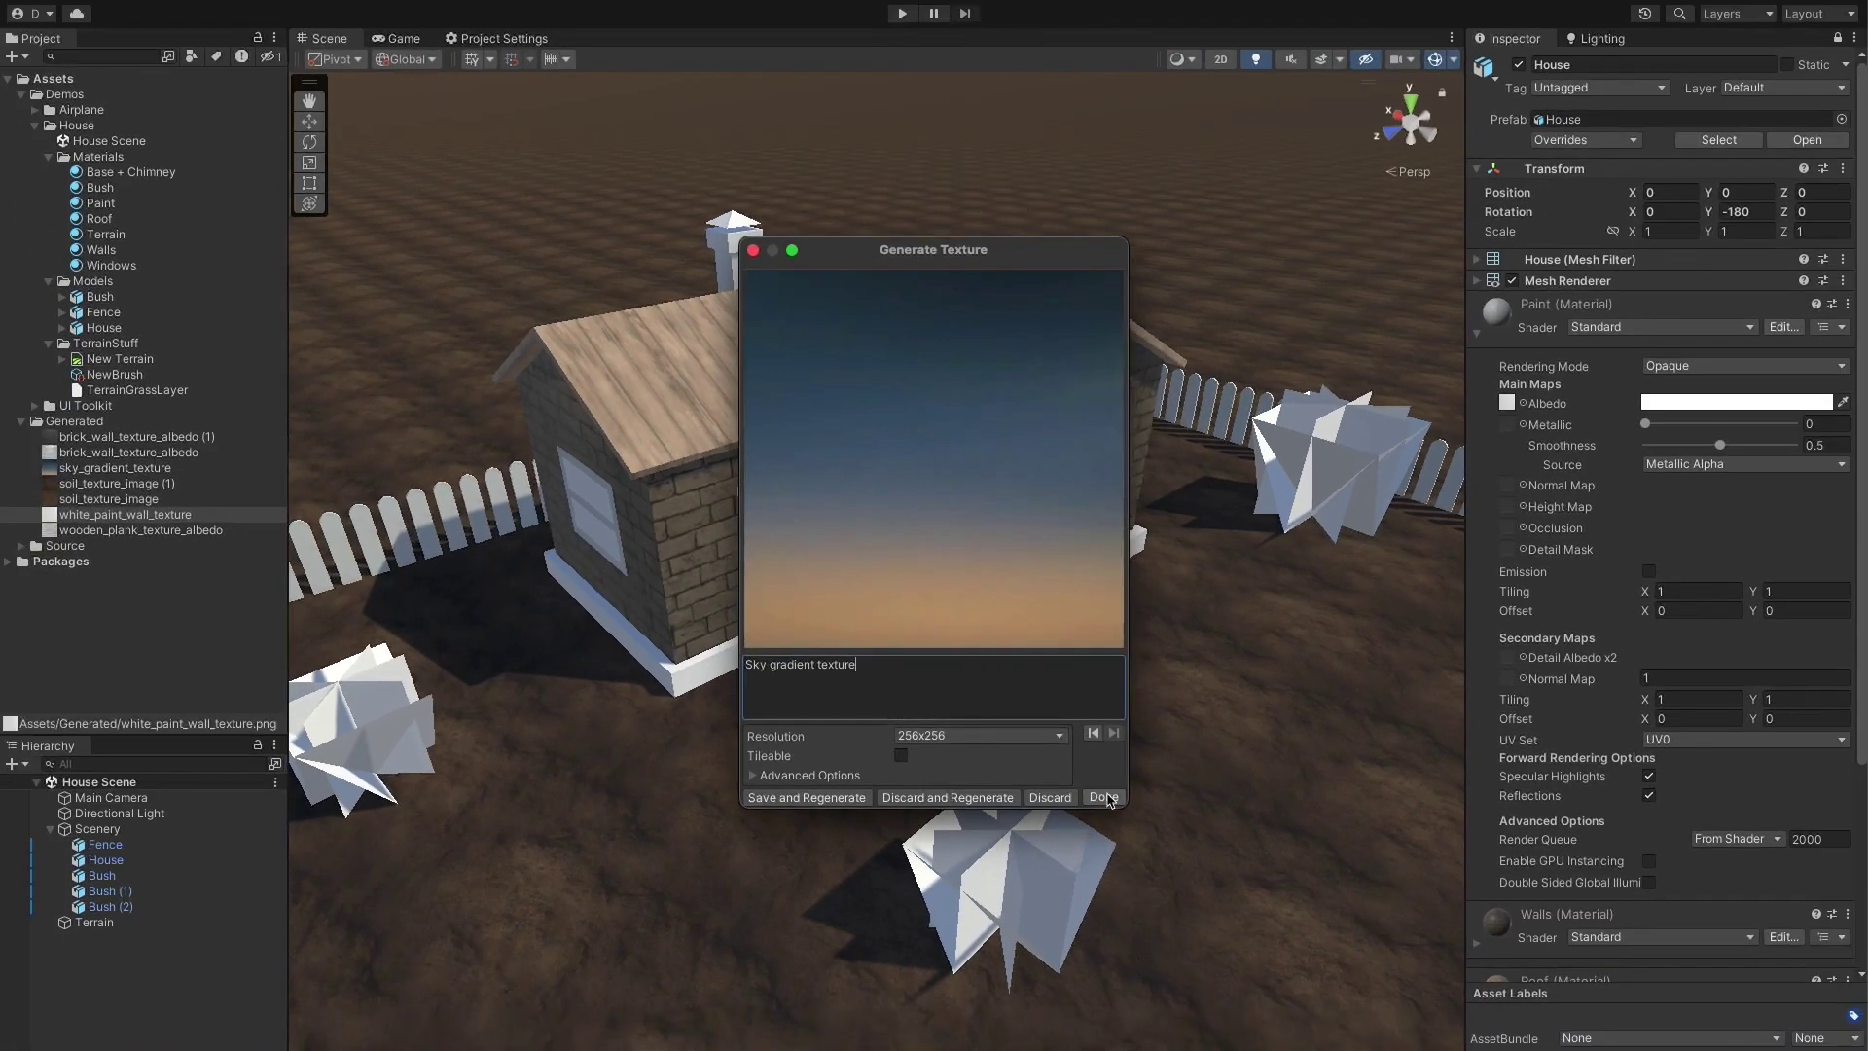
pyautogui.click(1103, 797)
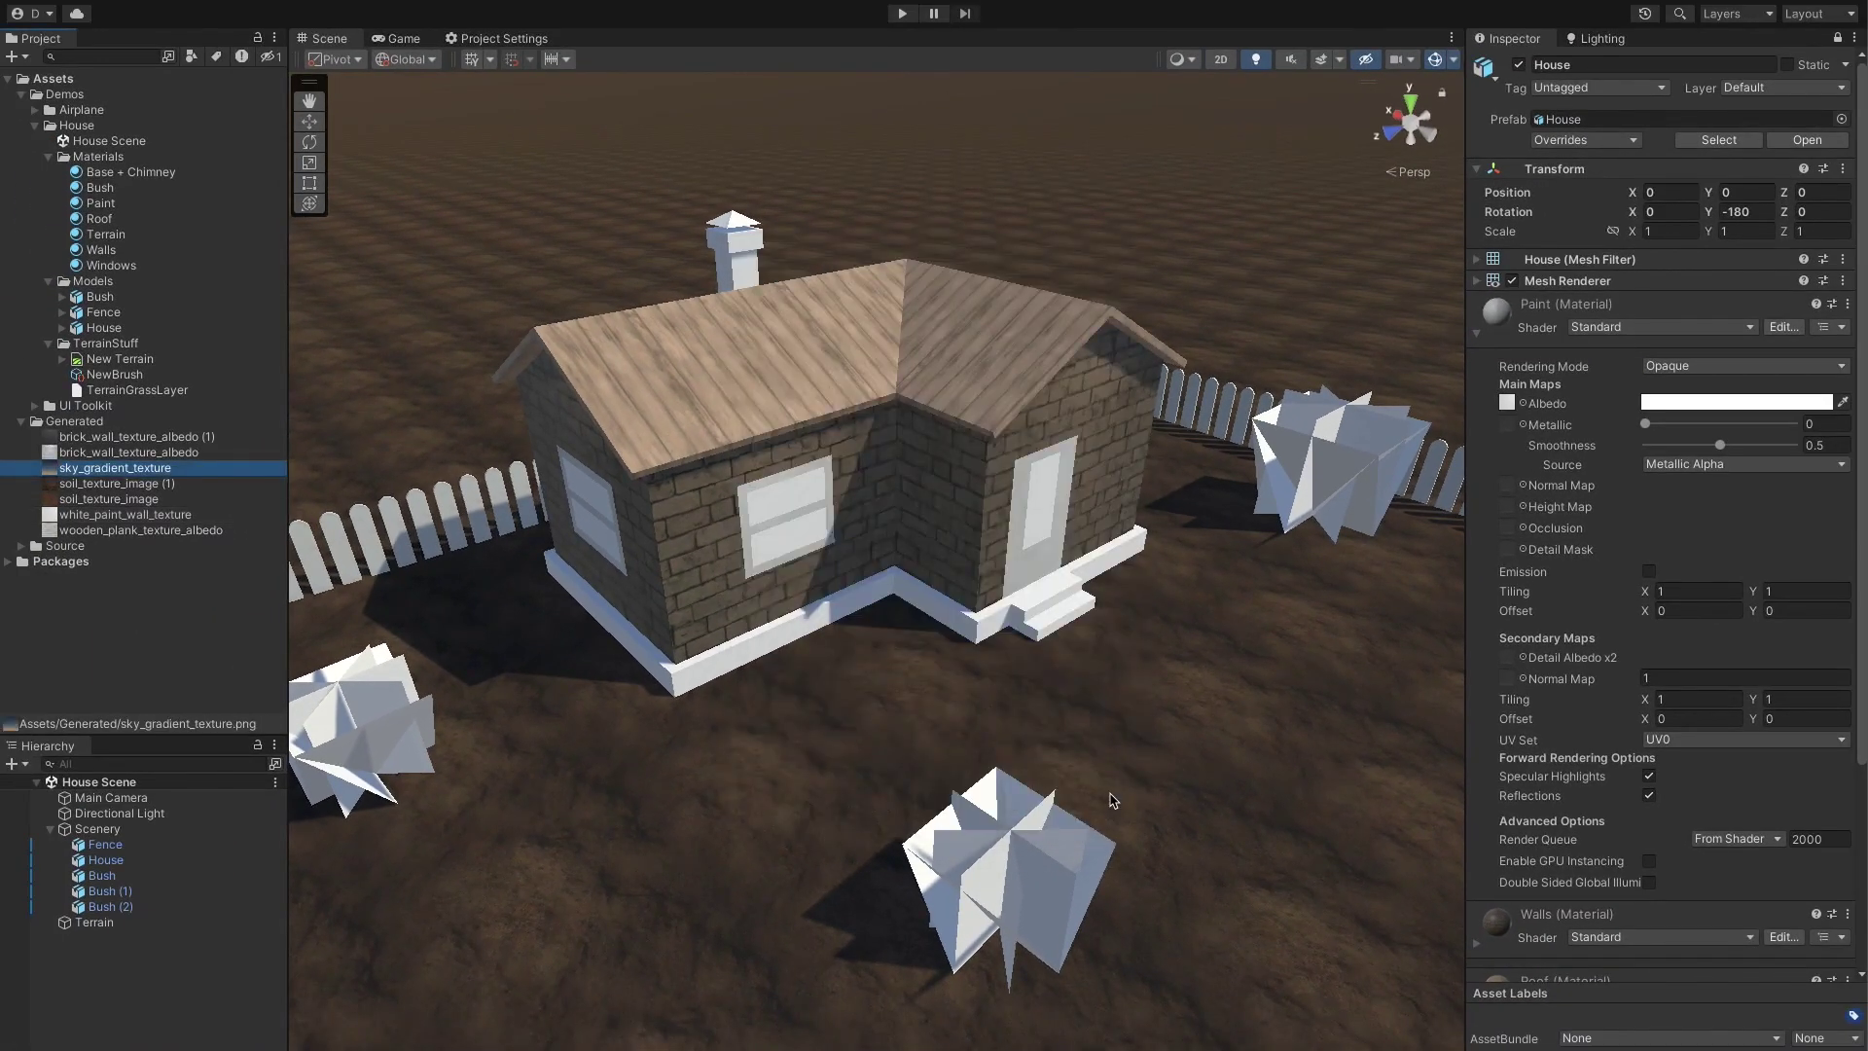
# Step: Assign sky_gradient_texture to the Windows material's Albedo on the House
pyautogui.click(1477, 338)
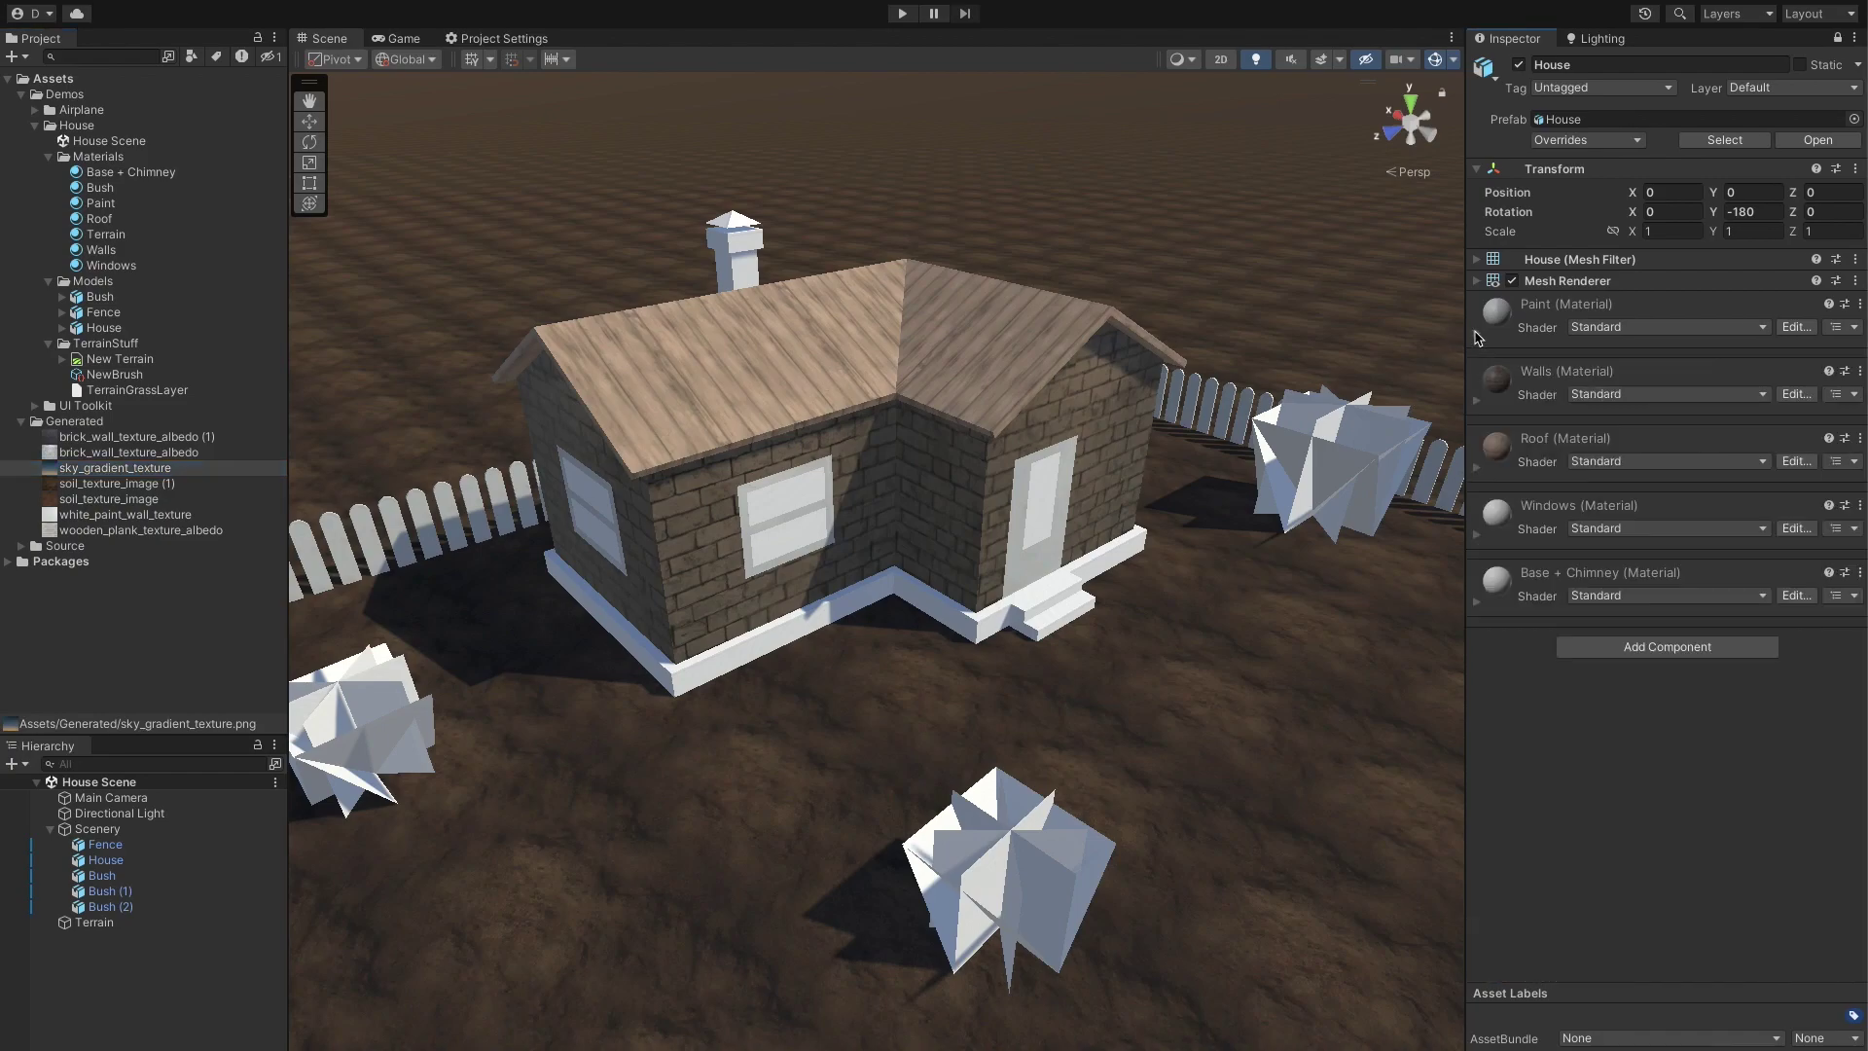
pyautogui.click(1477, 537)
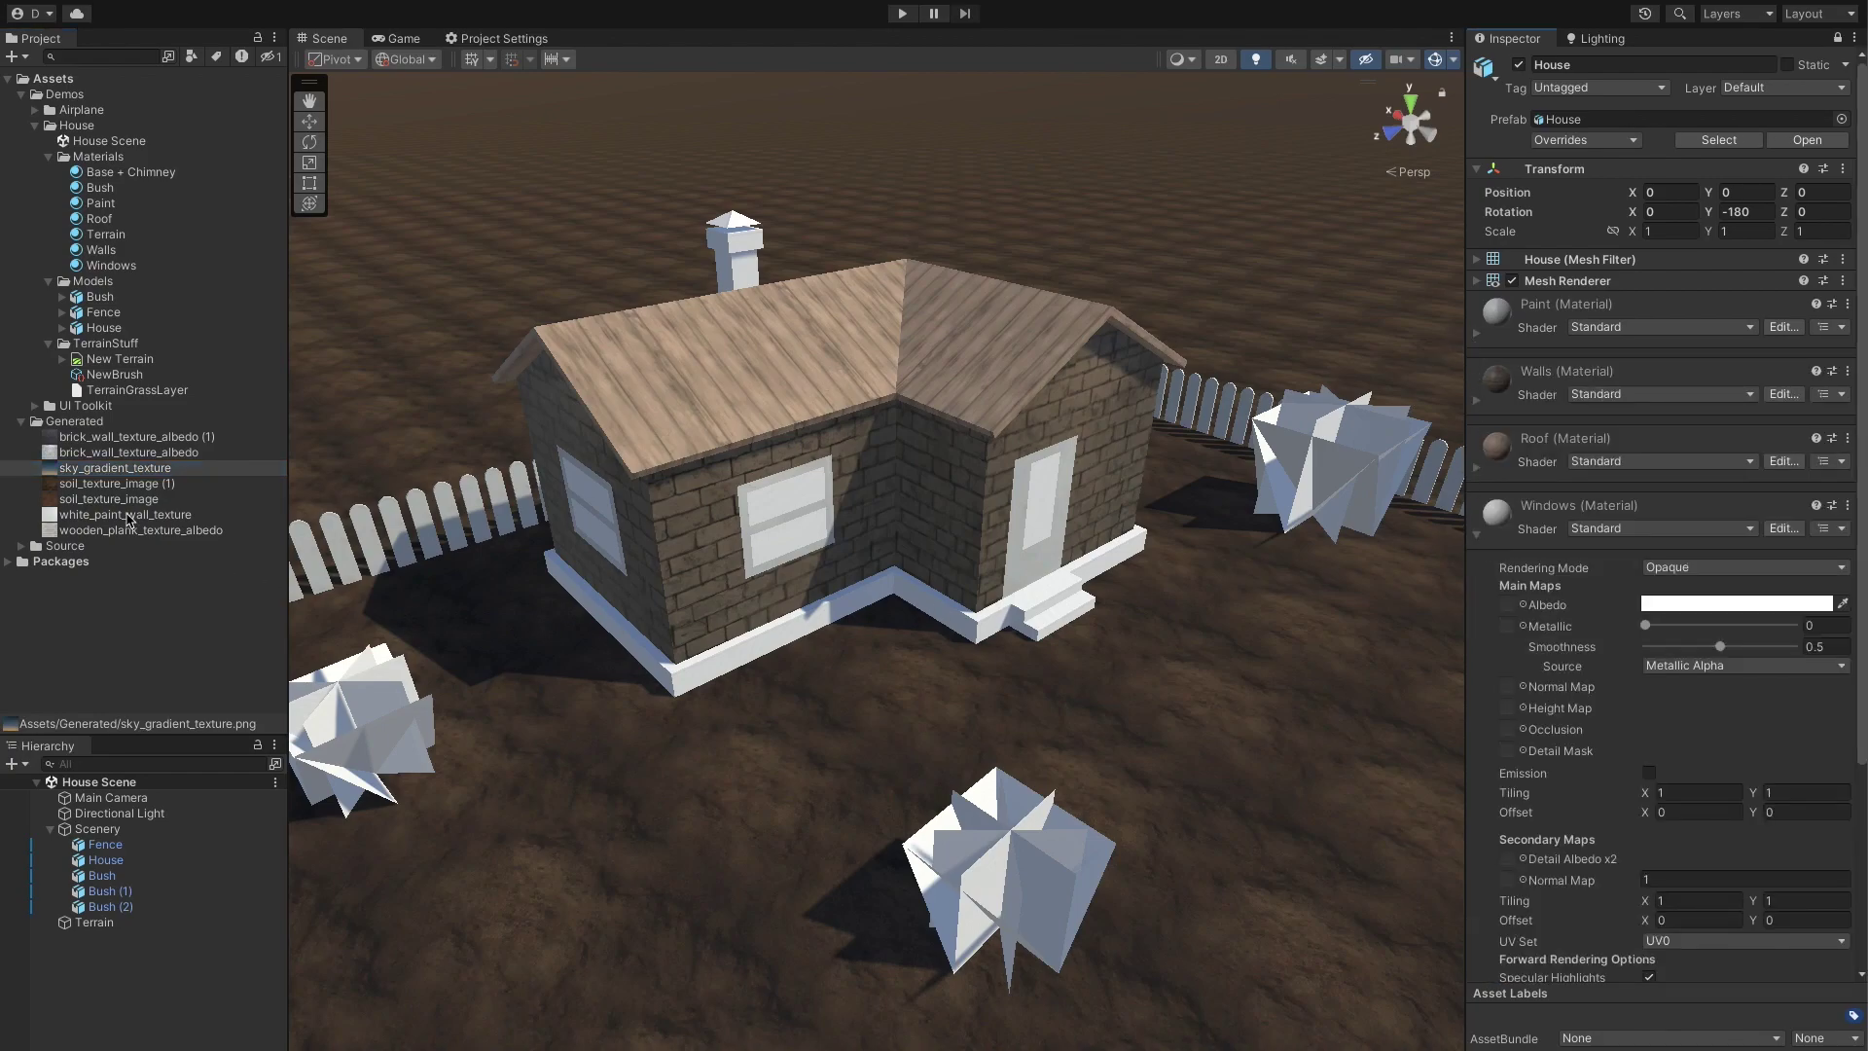
pyautogui.moveTo(126, 477); pyautogui.dragTo(1506, 610)
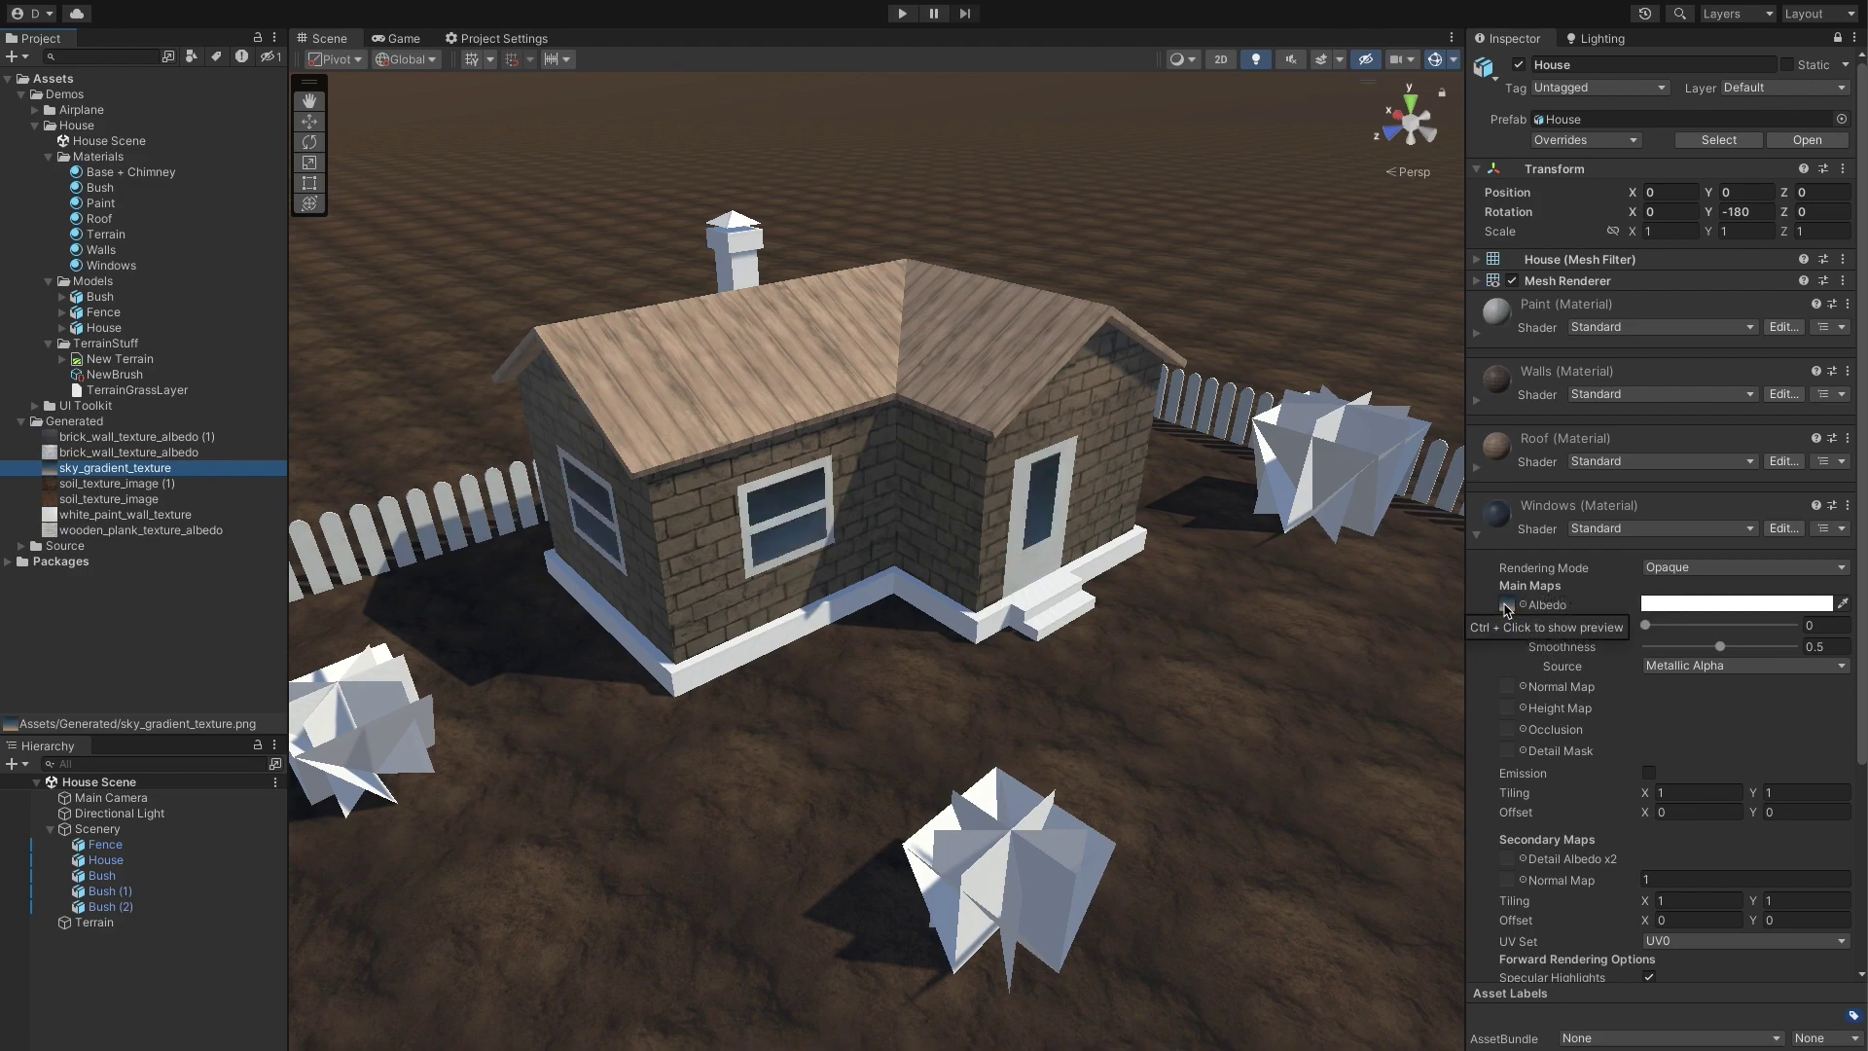
# Step: Generate and keep a tileable 256x256 "Concrete wall texture albedo" DALL-E texture and assign it to the Base + Chimney material's Albedo
pyautogui.click(1477, 535)
pyautogui.click(1477, 603)
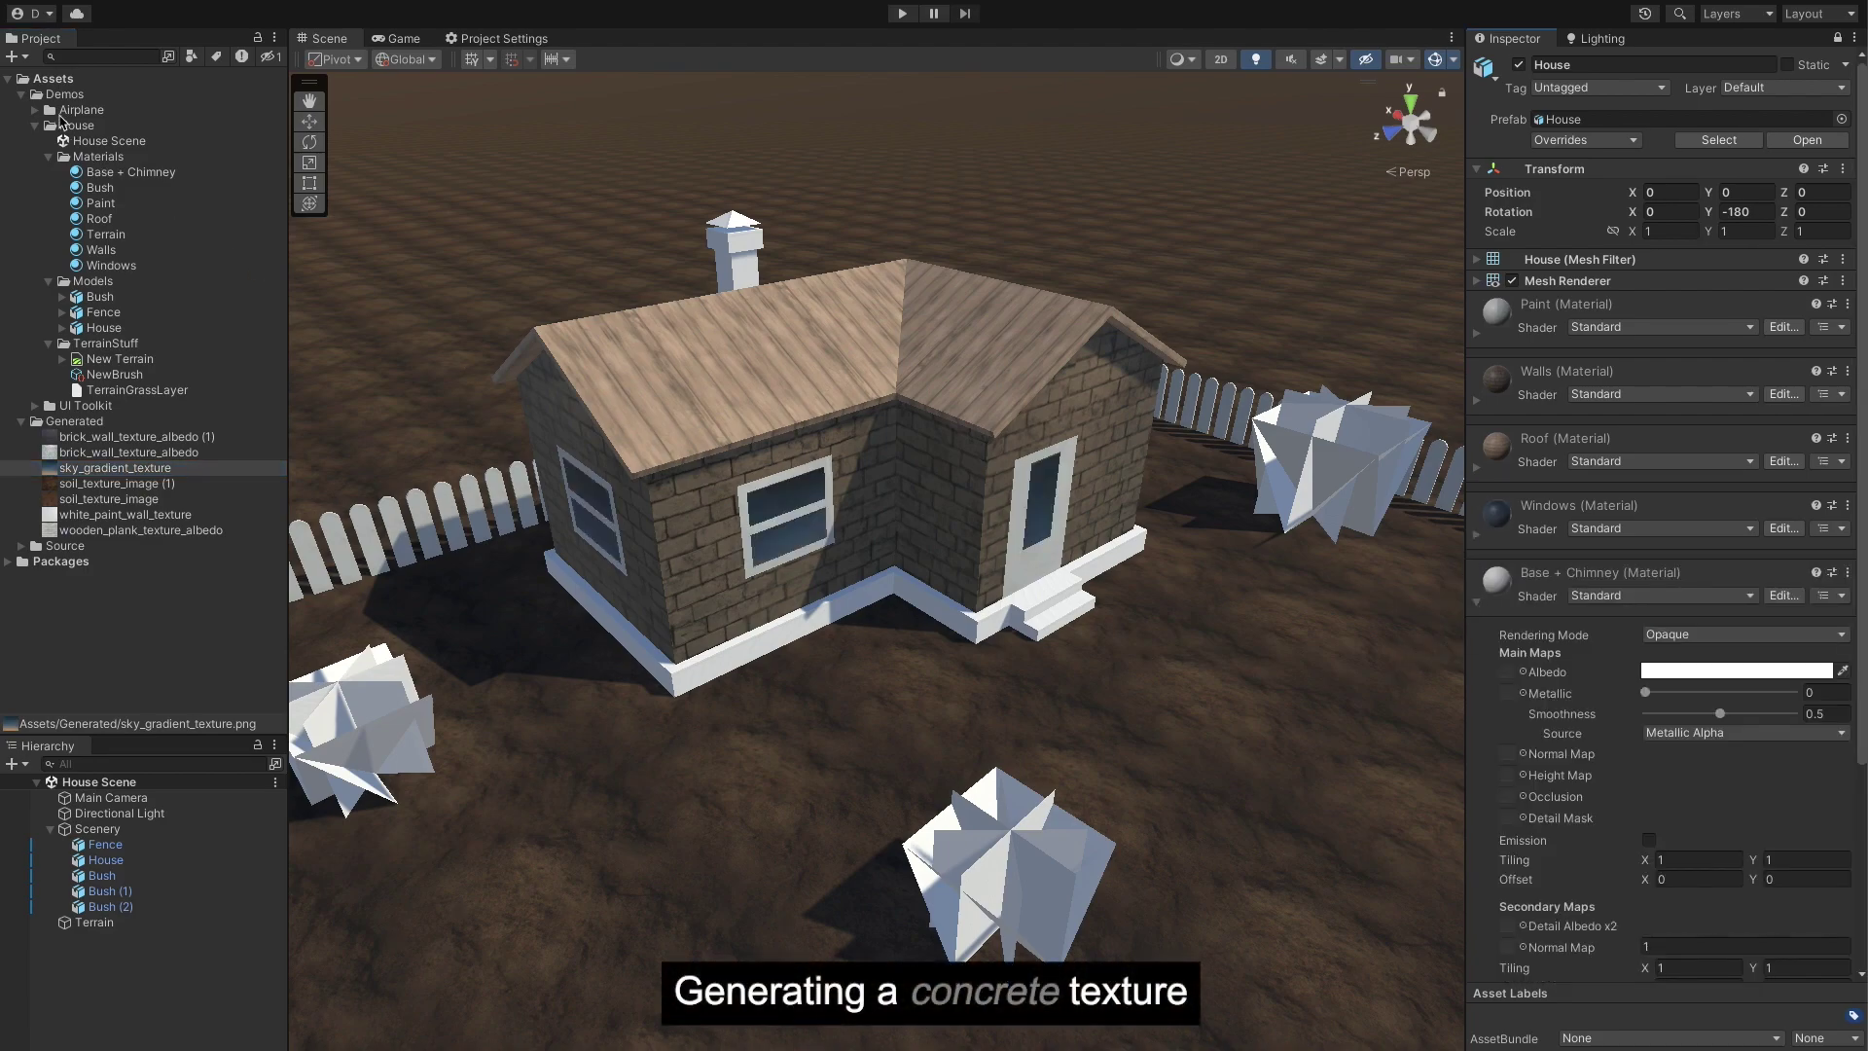
pyautogui.click(26, 61)
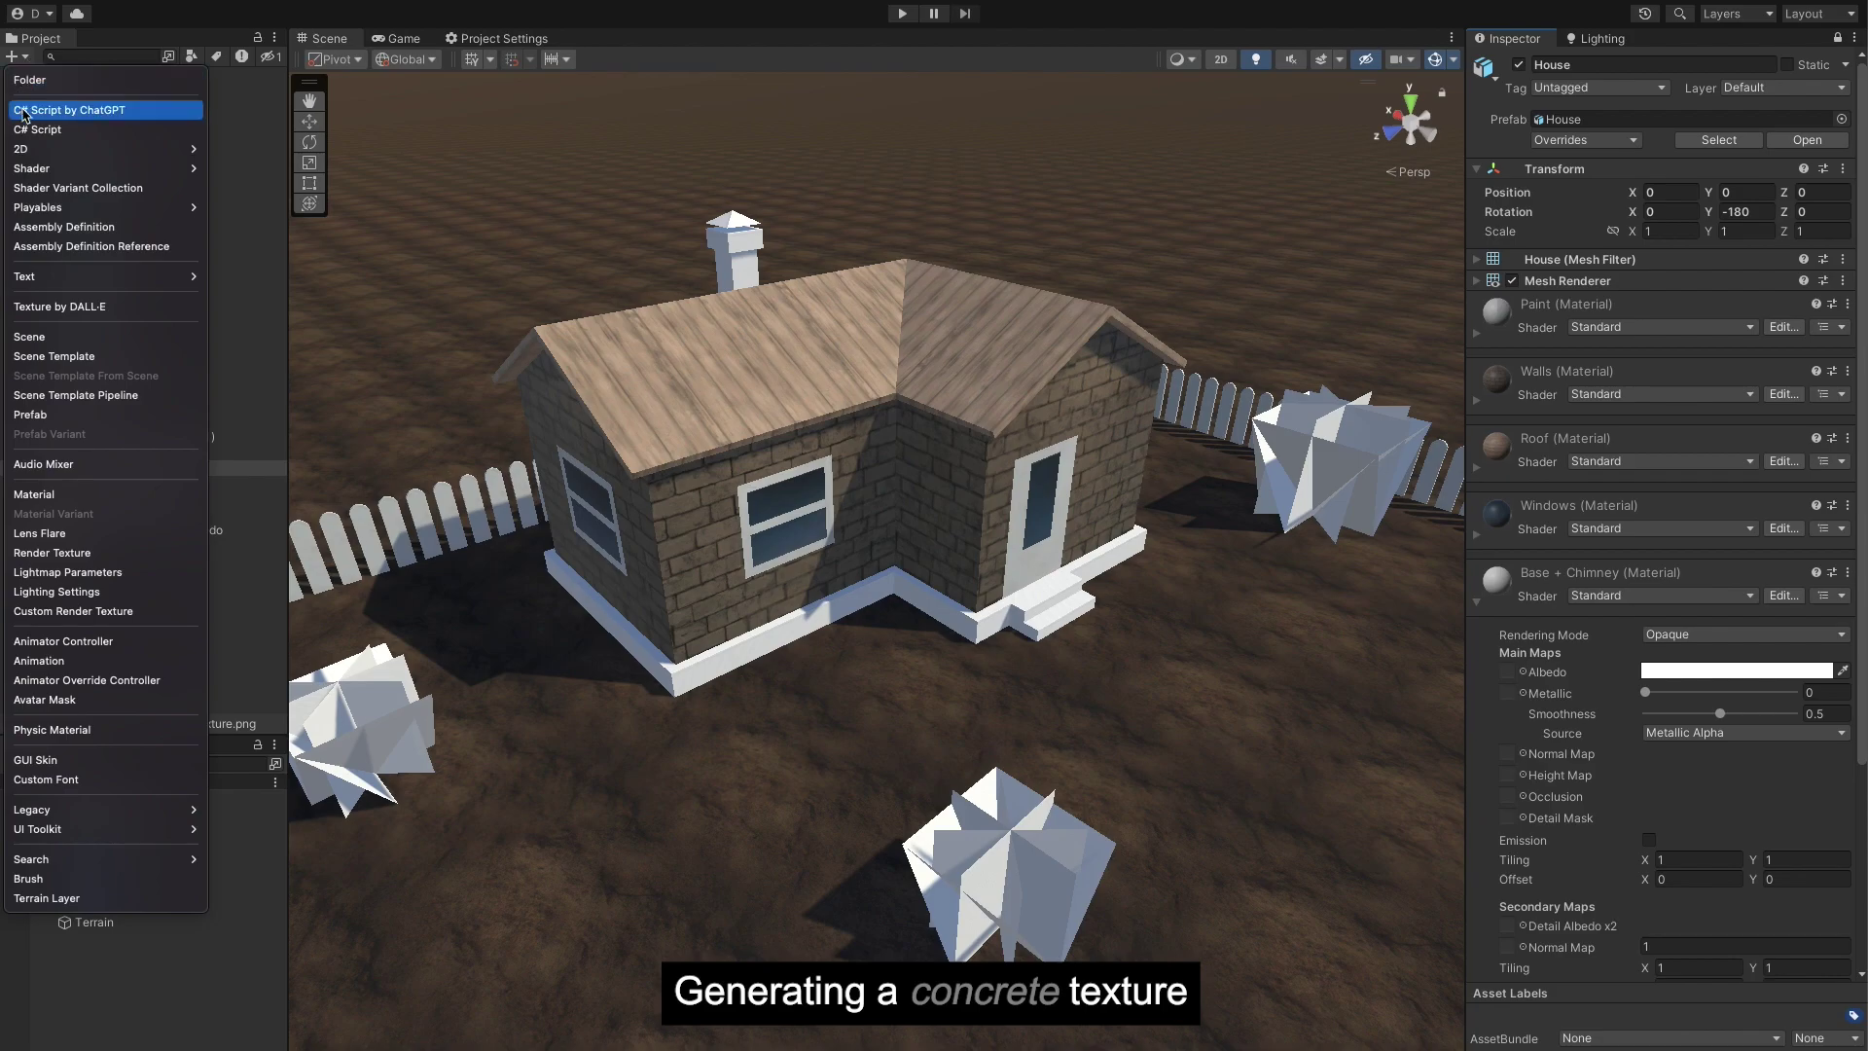
pyautogui.click(92, 310)
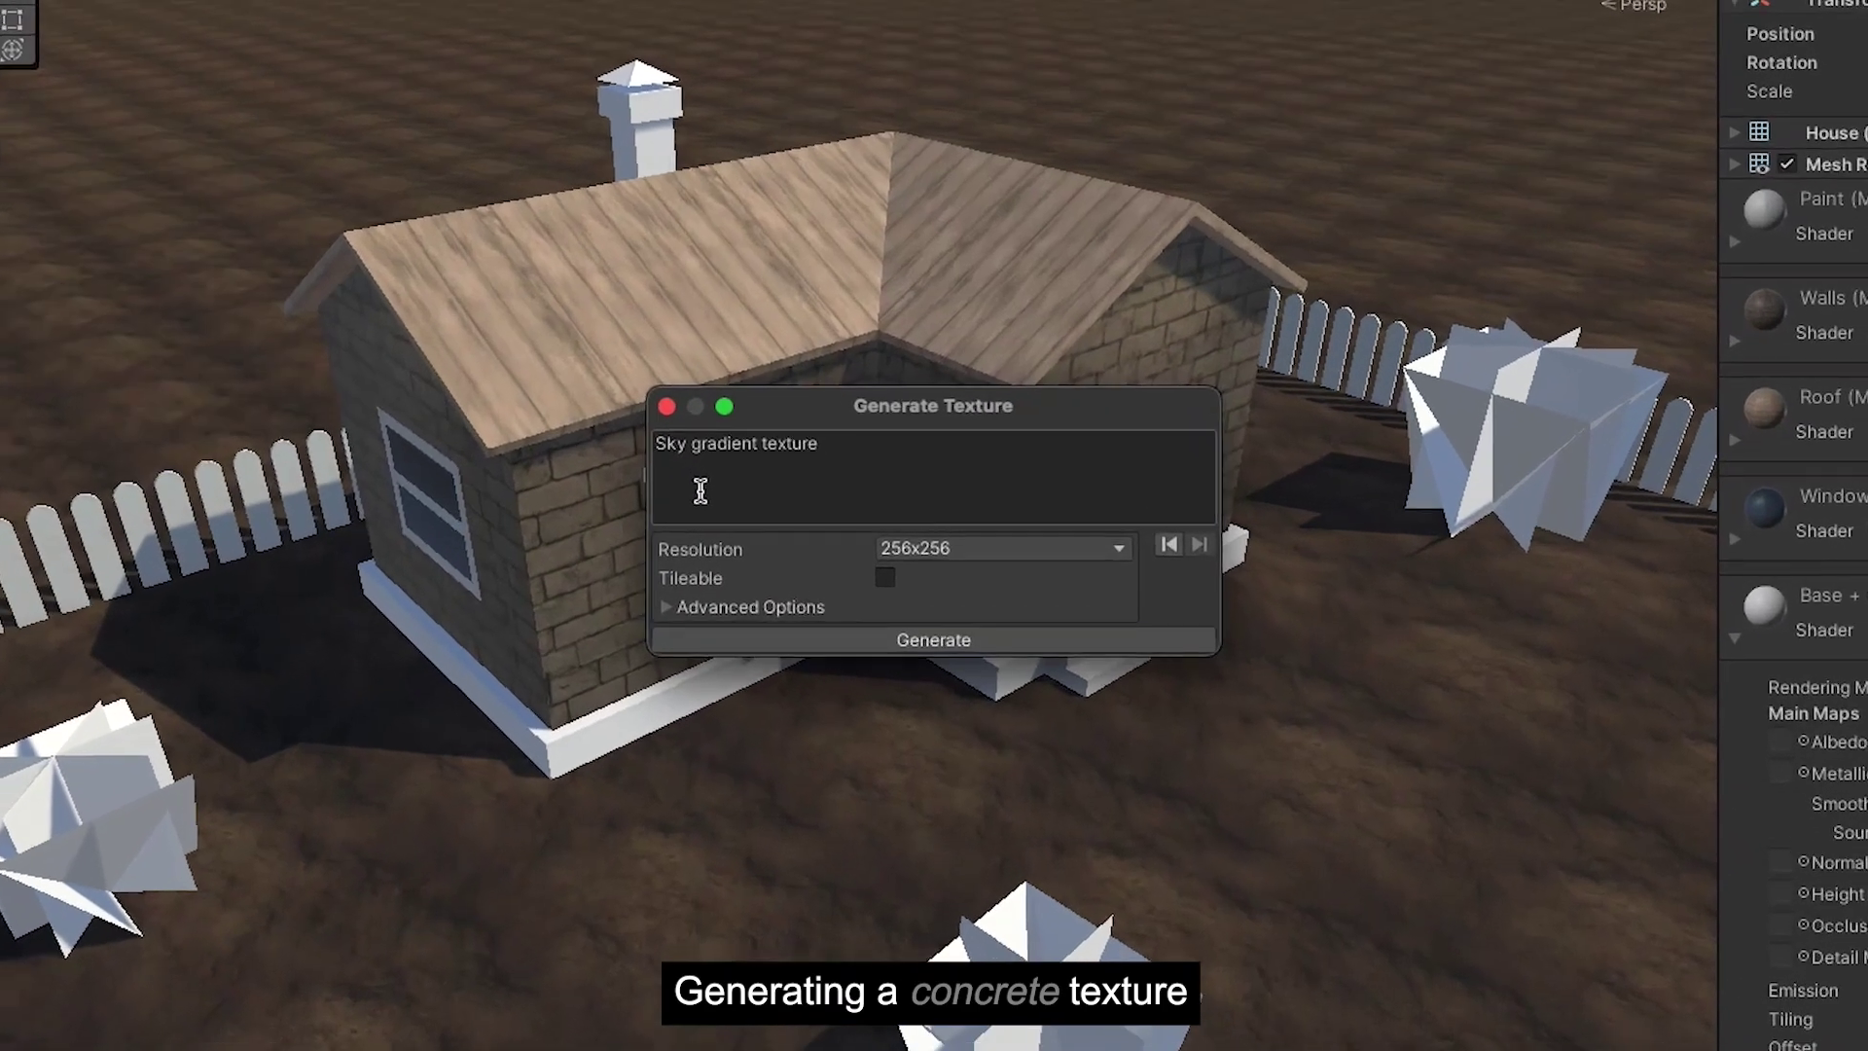
pyautogui.click(776, 502)
pyautogui.hotkey('ctrl', 'a')
pyautogui.write('Con')
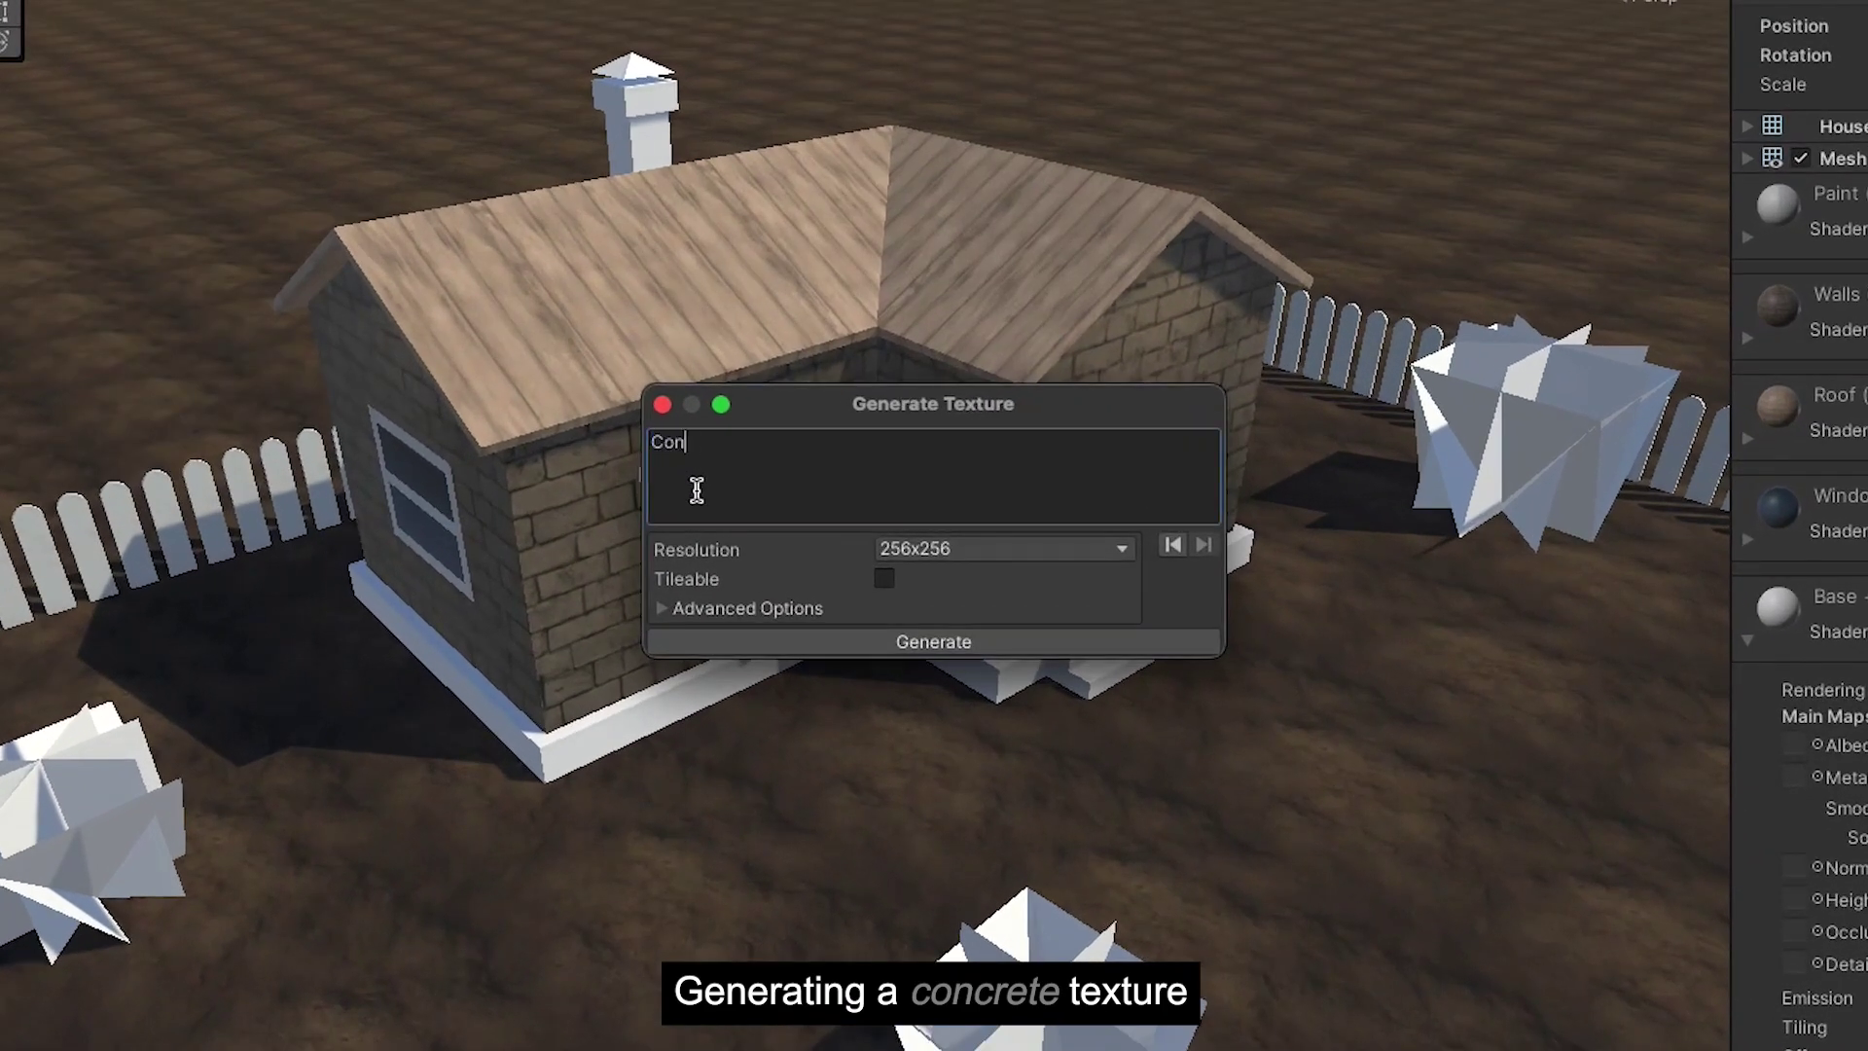
pyautogui.write('crete wall texture albedo')
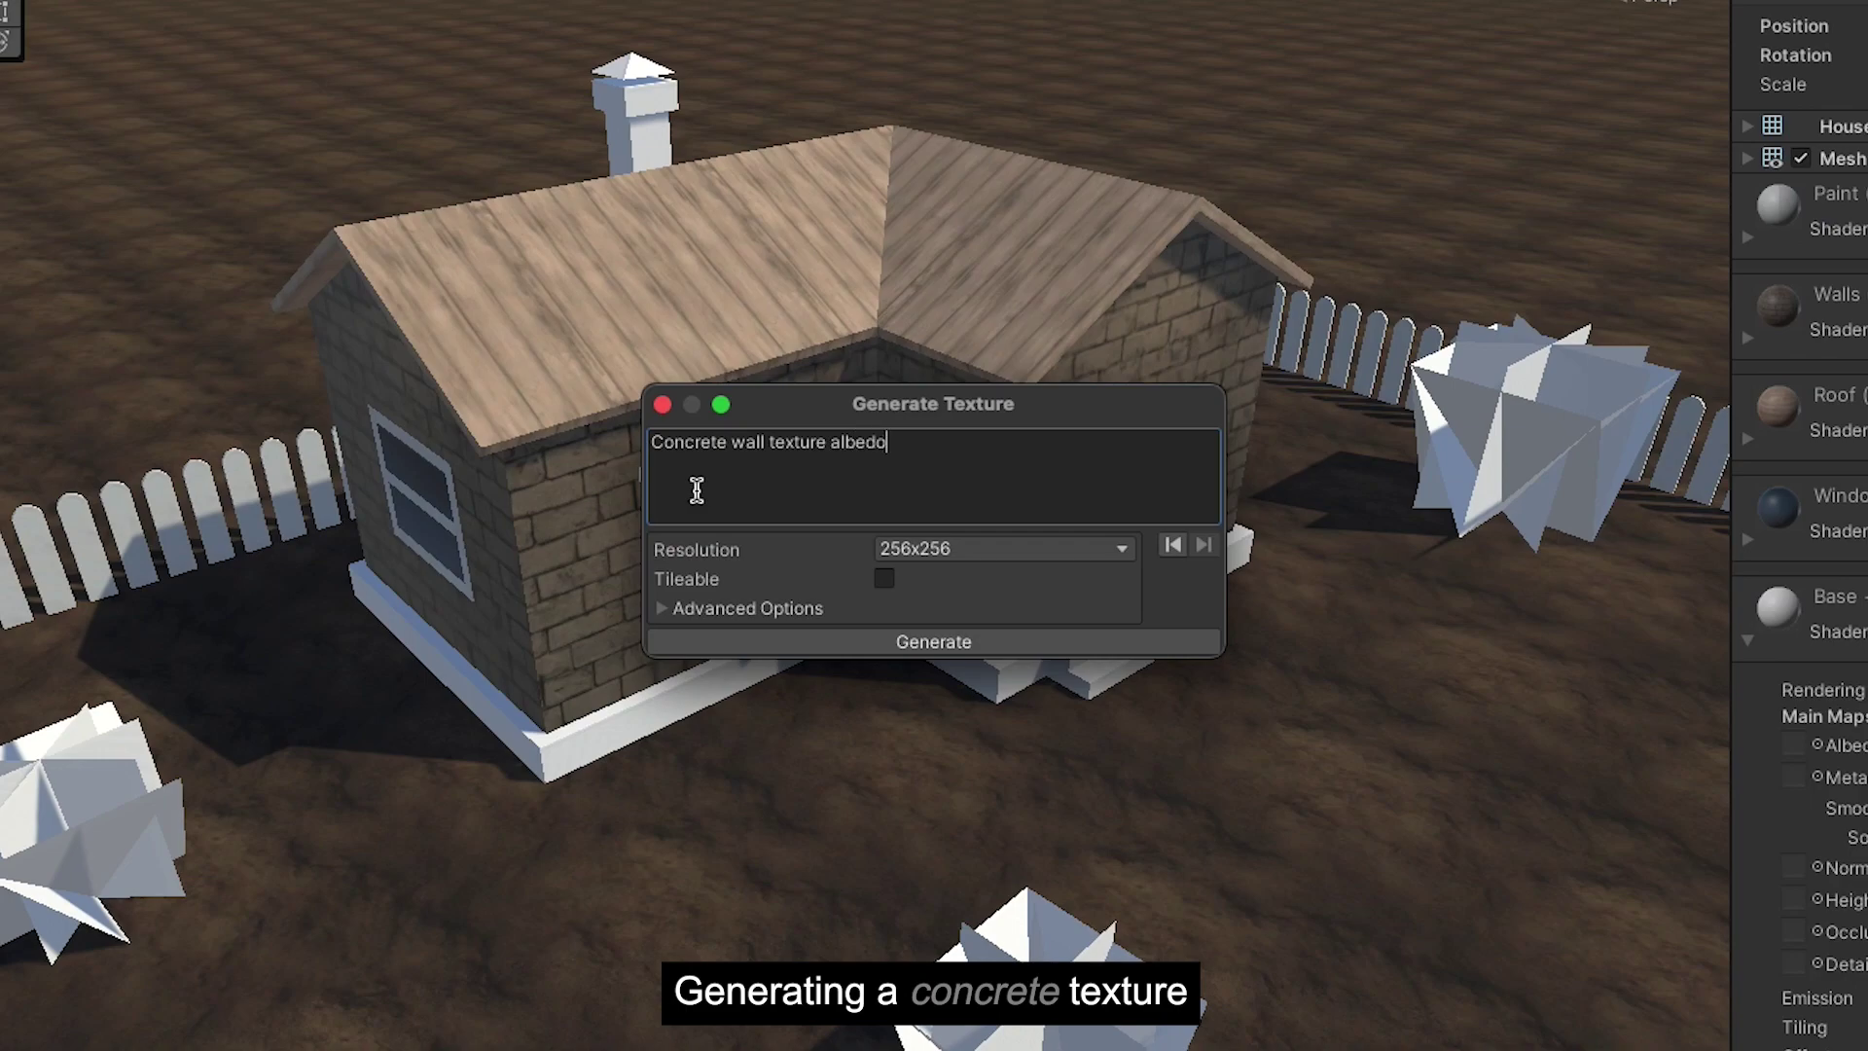
pyautogui.click(884, 579)
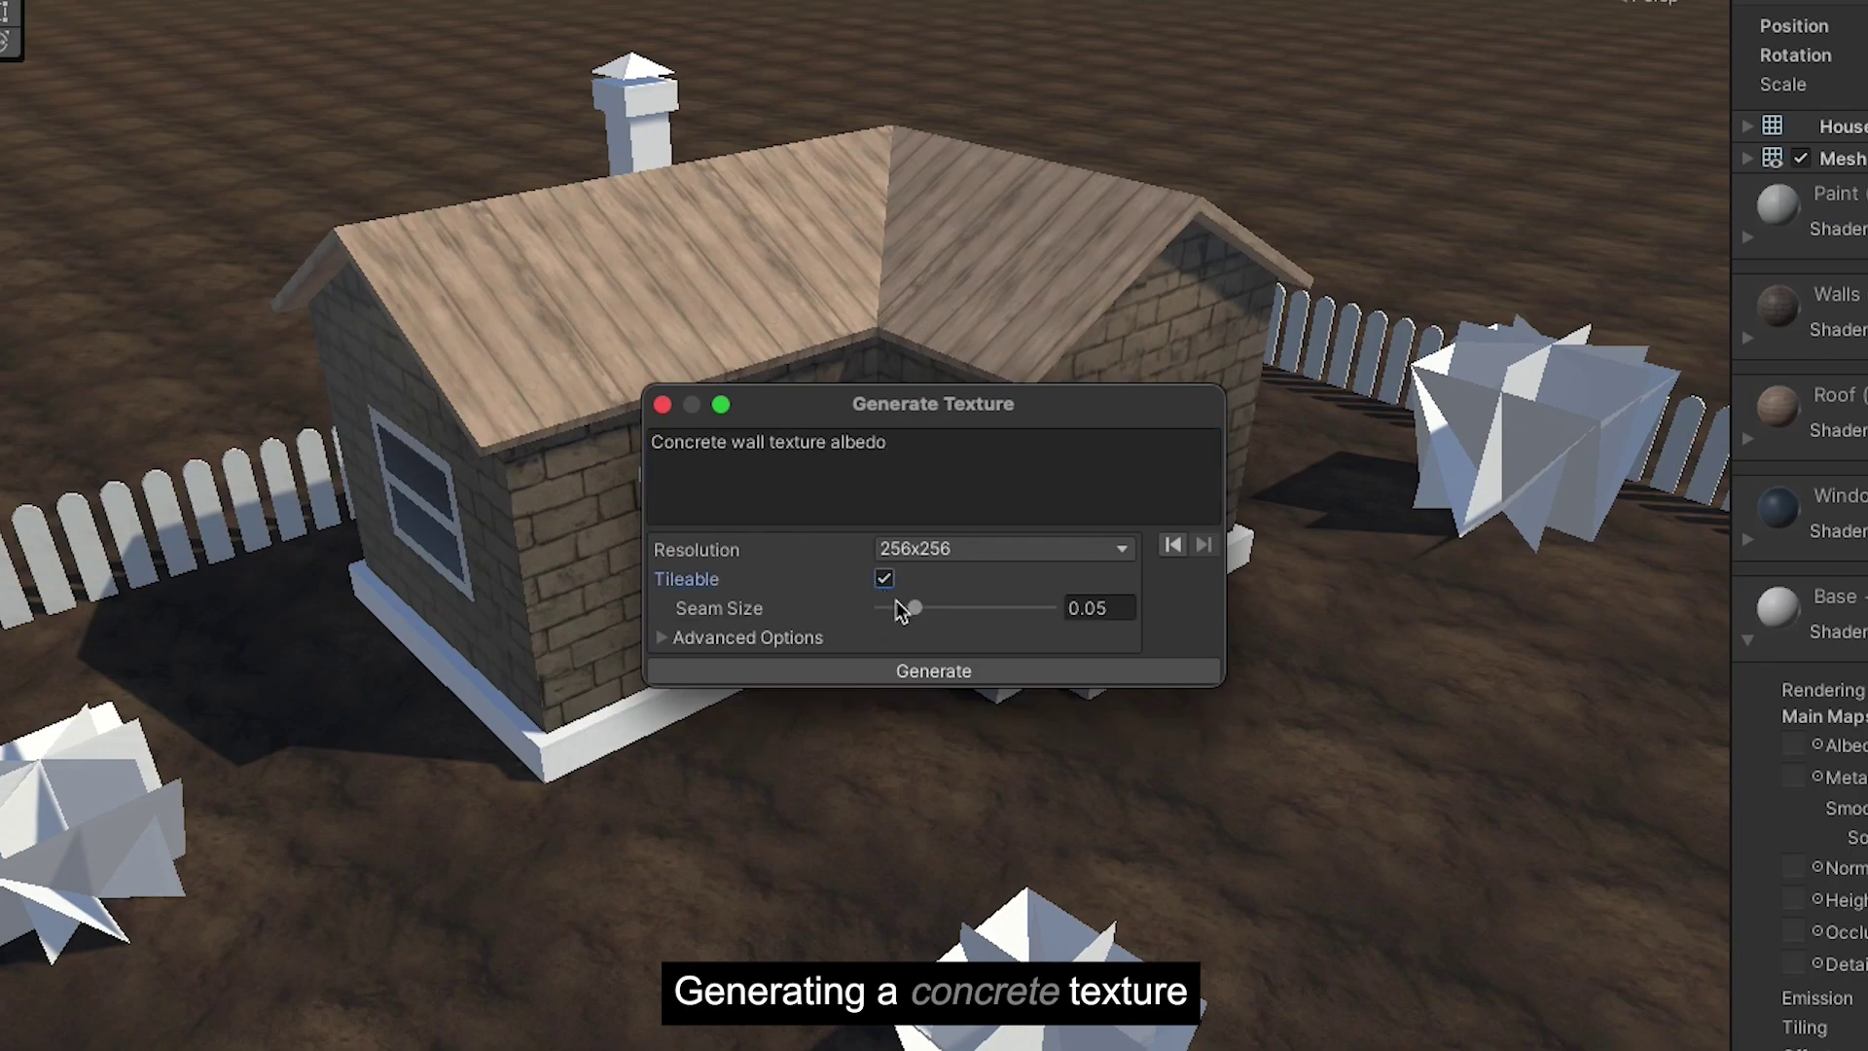
pyautogui.click(1013, 671)
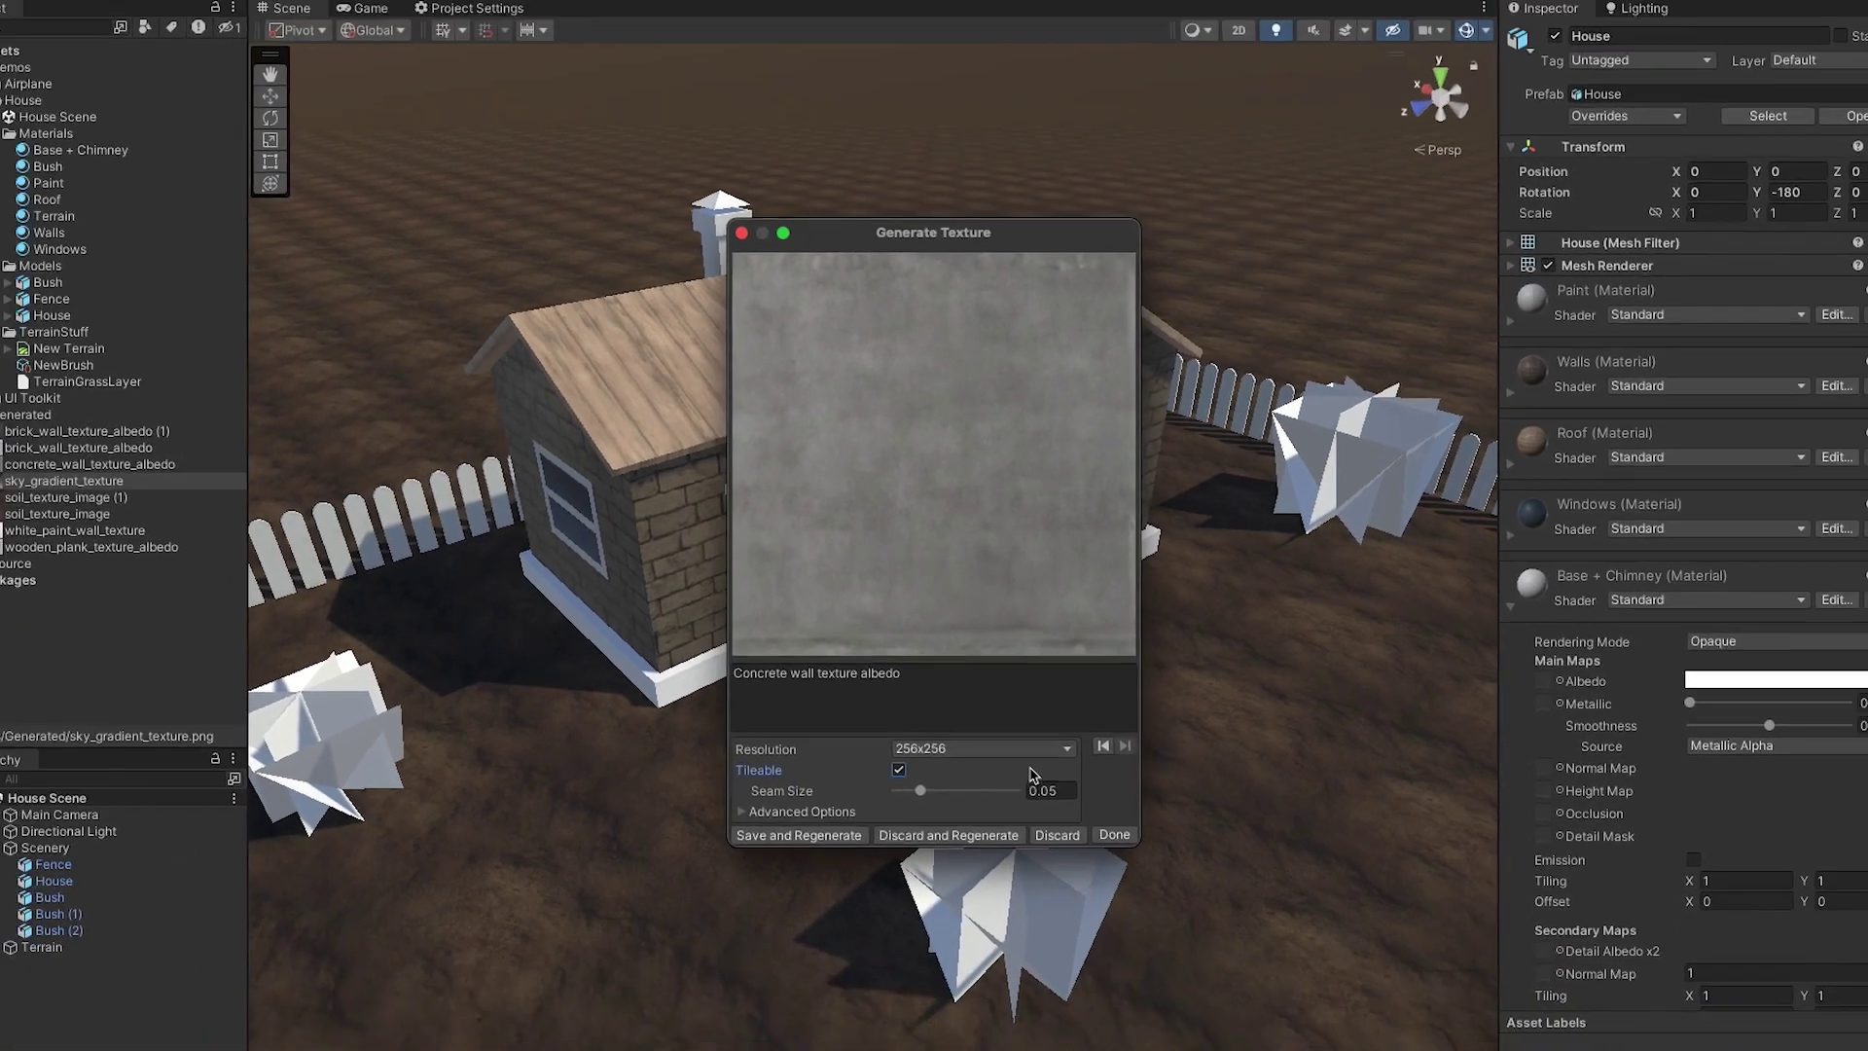
pyautogui.click(1119, 841)
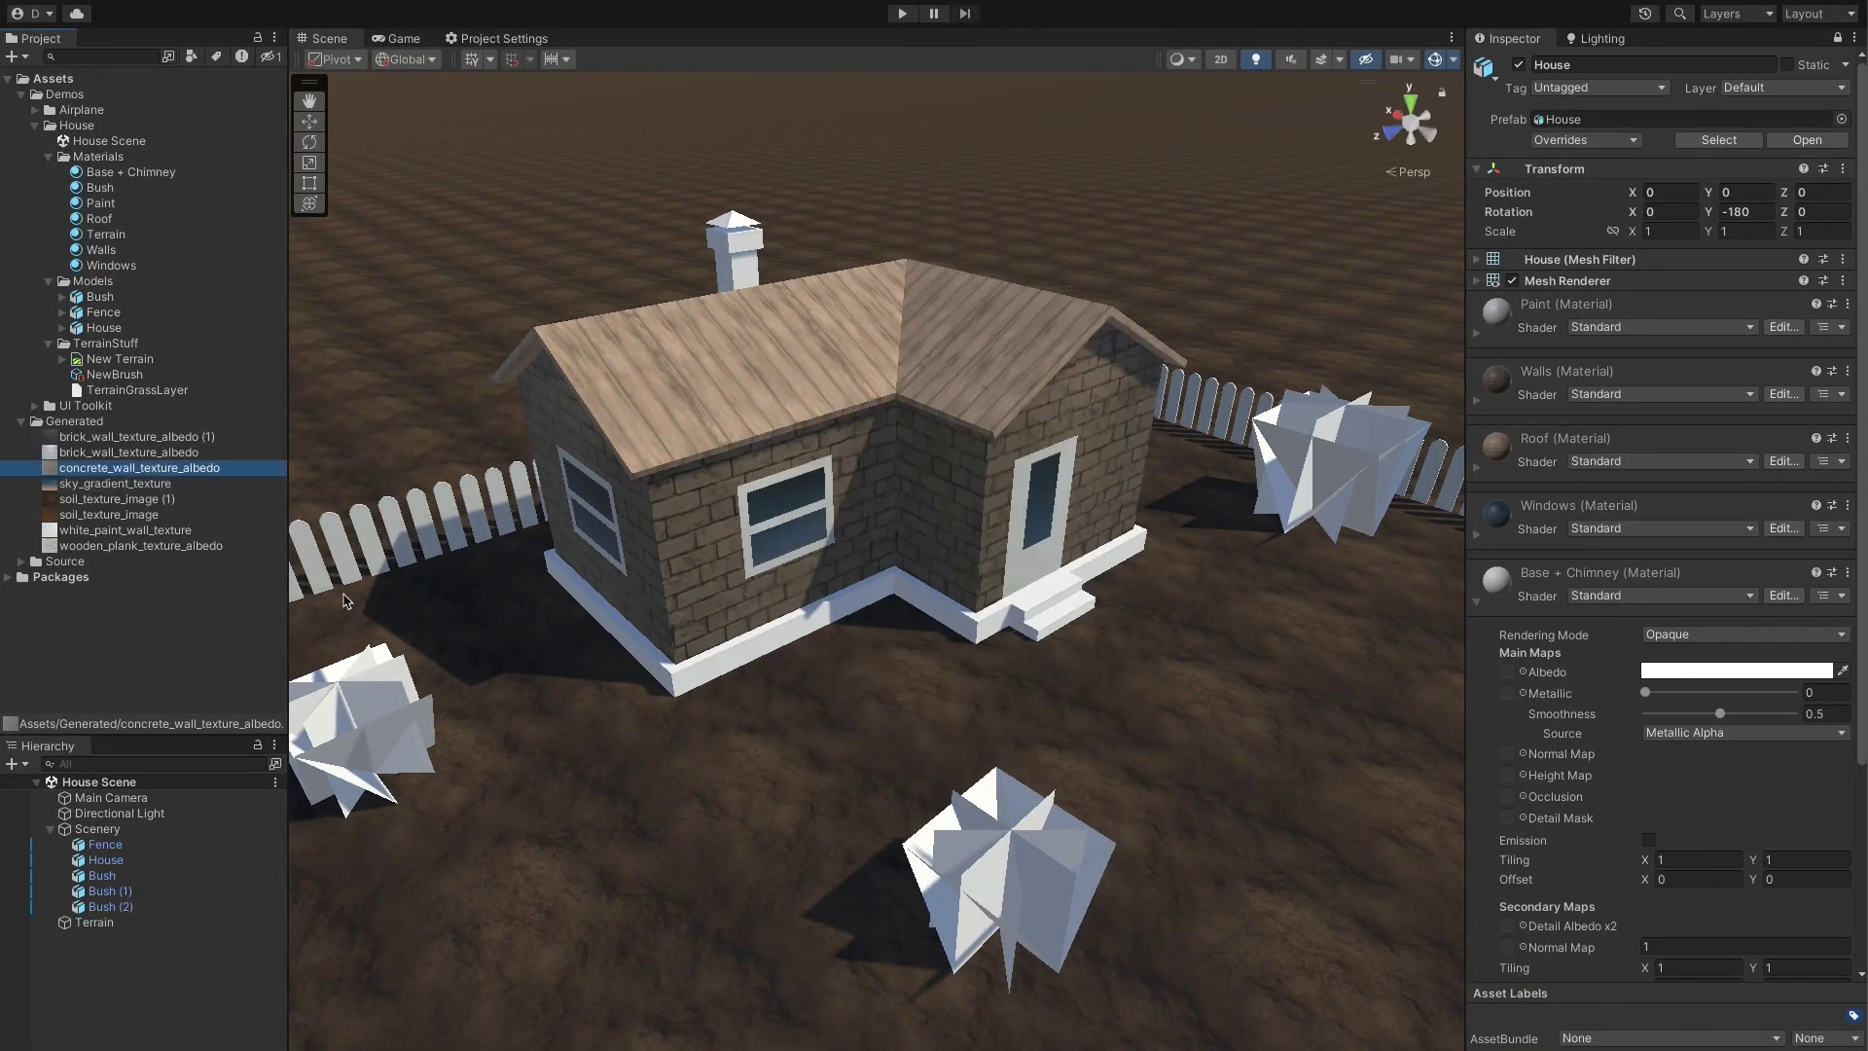
pyautogui.moveTo(176, 475); pyautogui.dragTo(1514, 669)
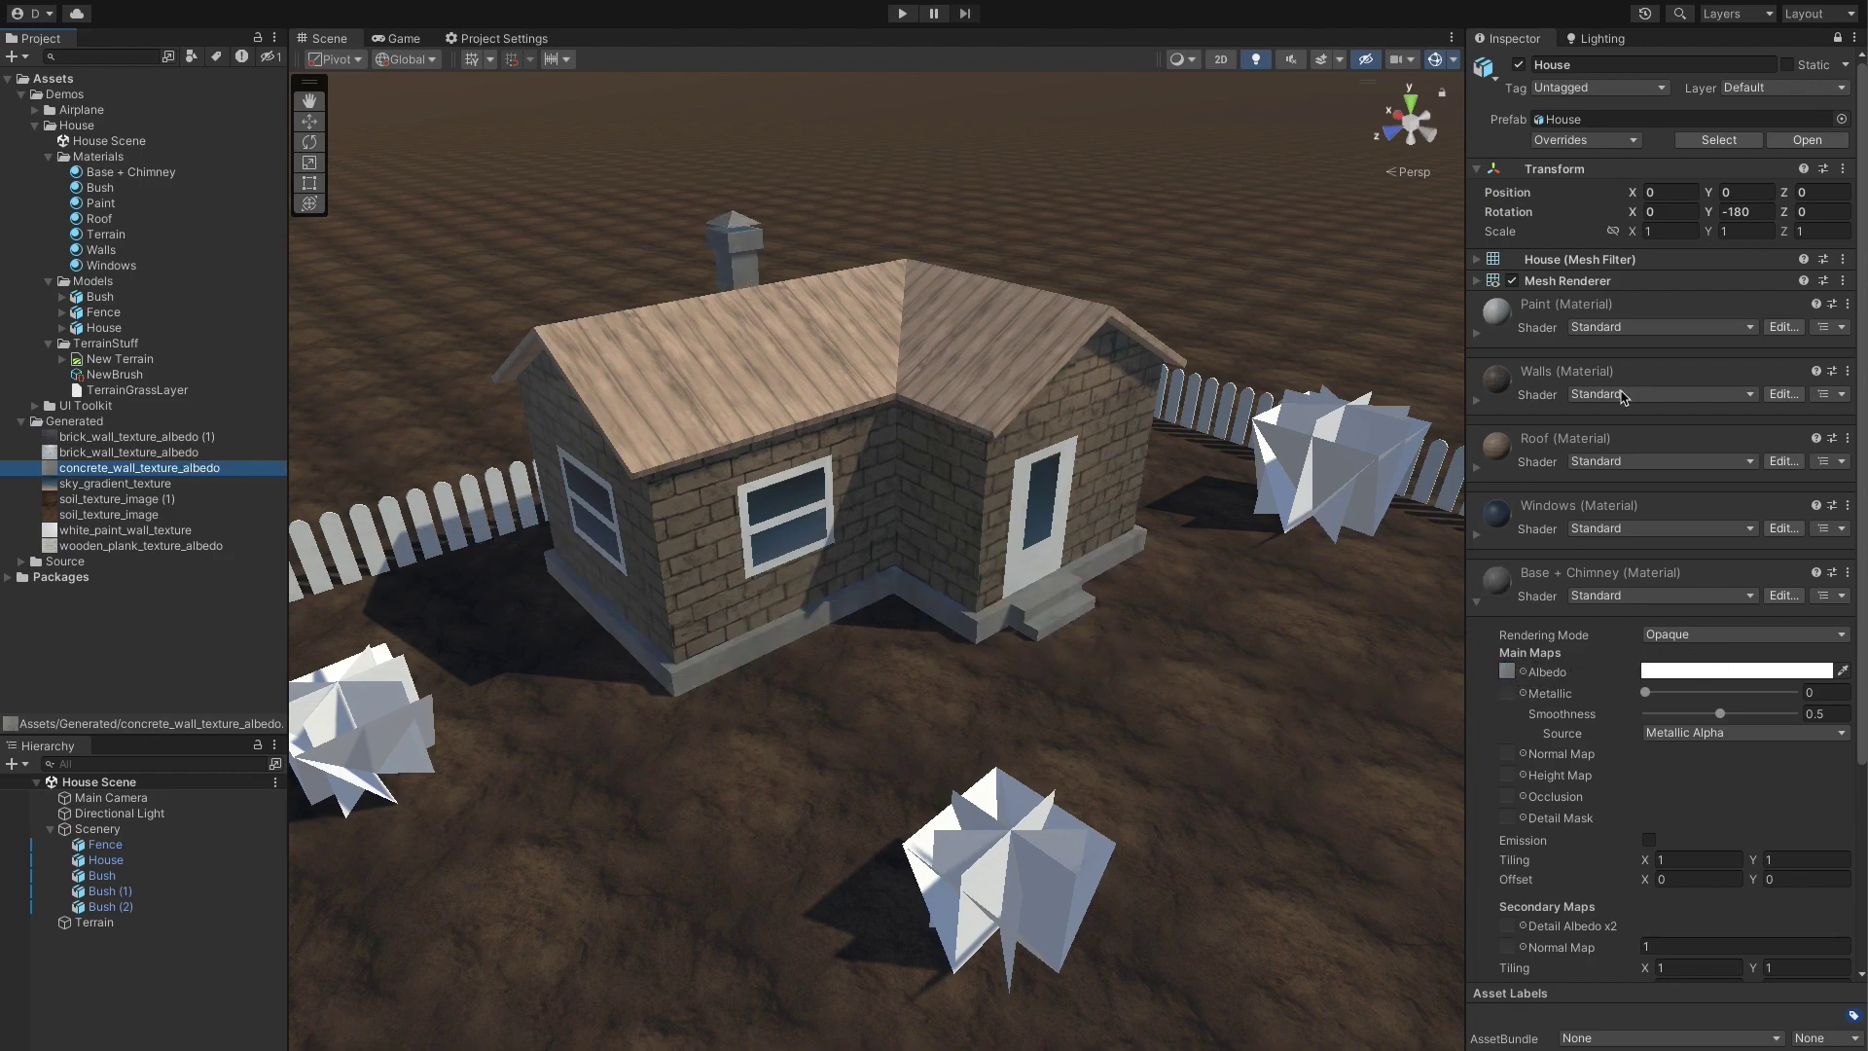
# Step: Unlock the Inspector, then generate and keep a tileable 512x512 DALL-E texture from the prompt "Paving stone texture"
pyautogui.click(1837, 38)
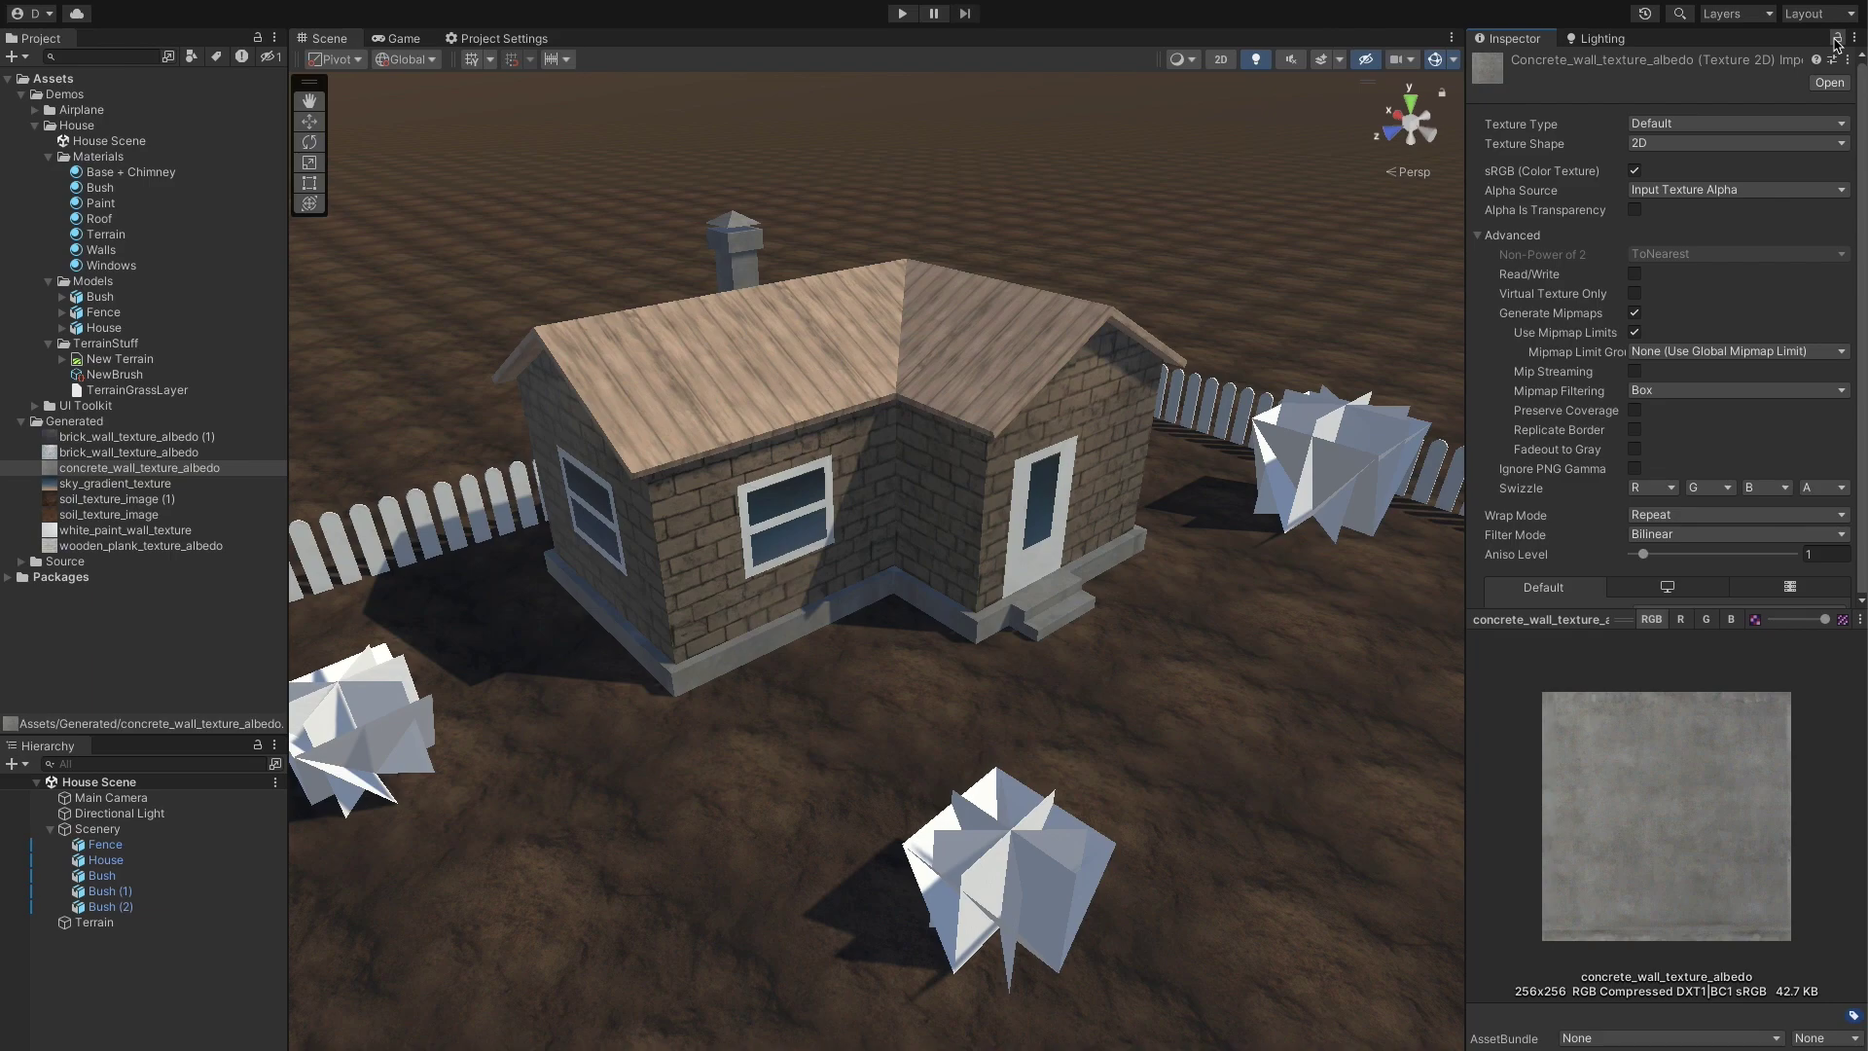
pyautogui.click(14, 58)
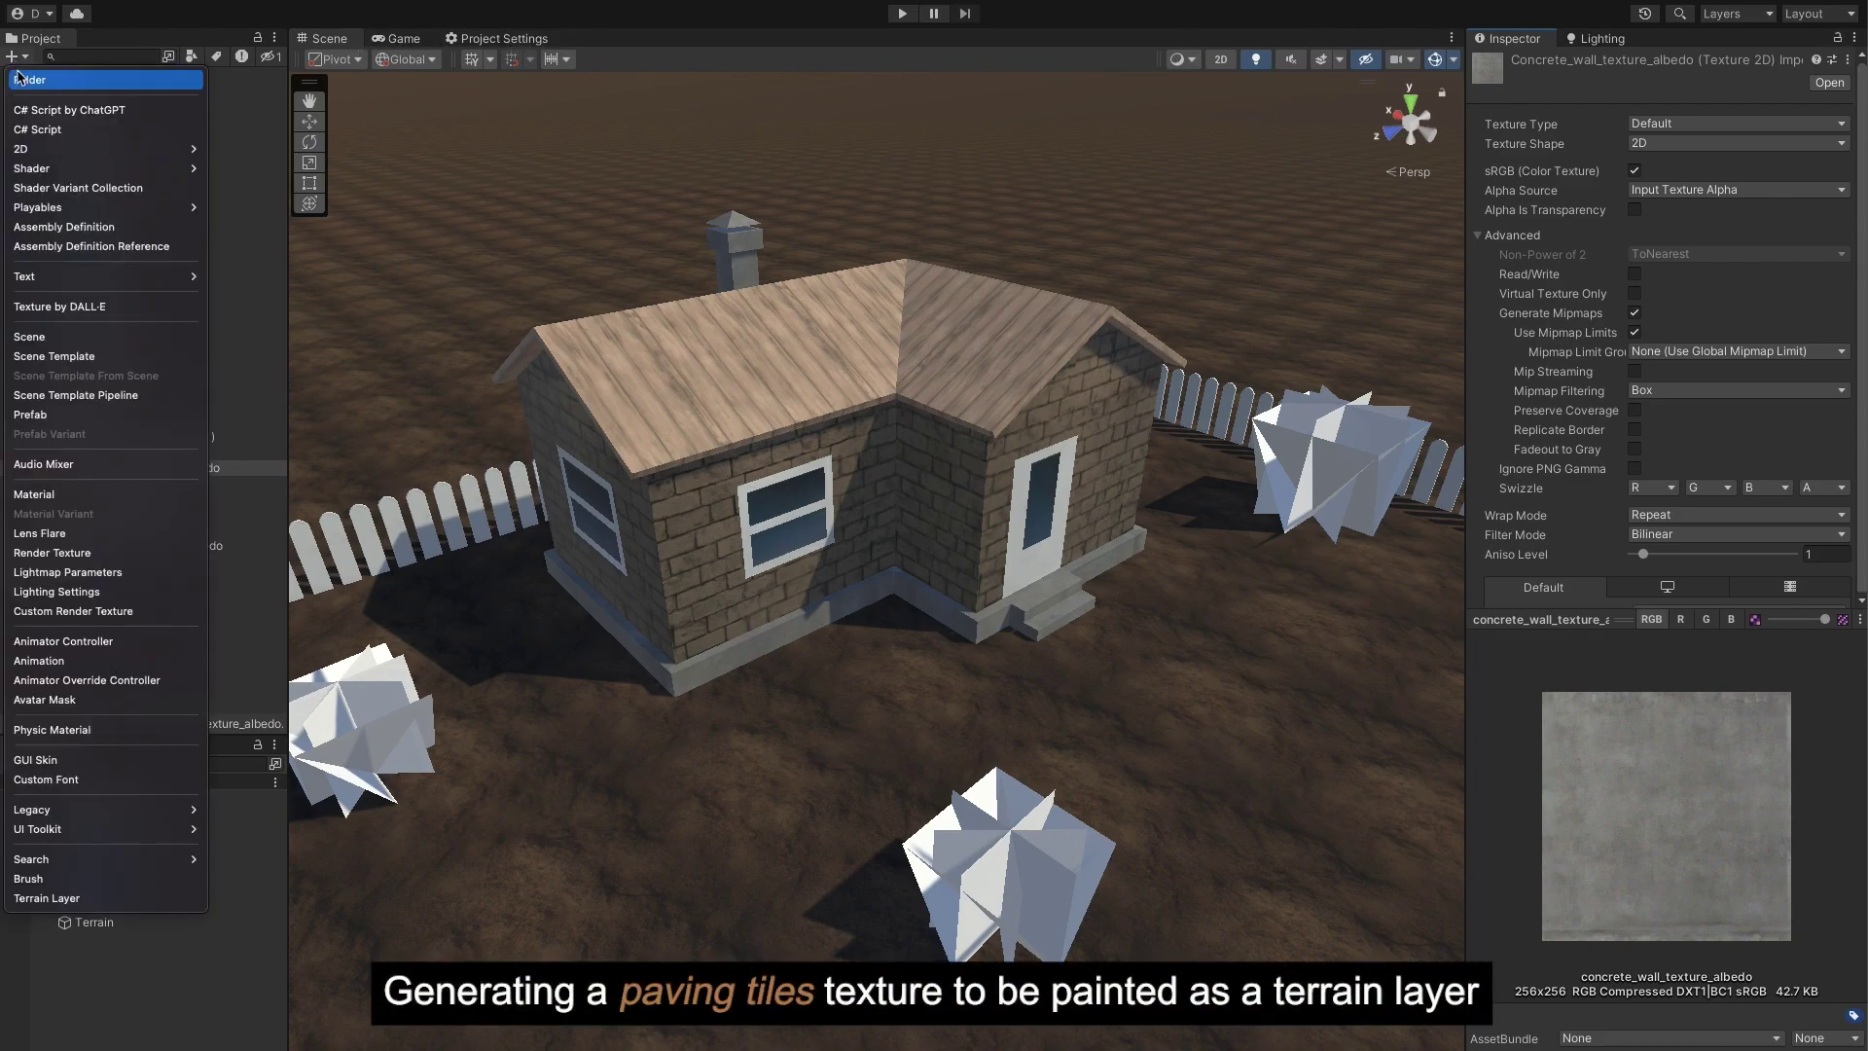
pyautogui.click(68, 306)
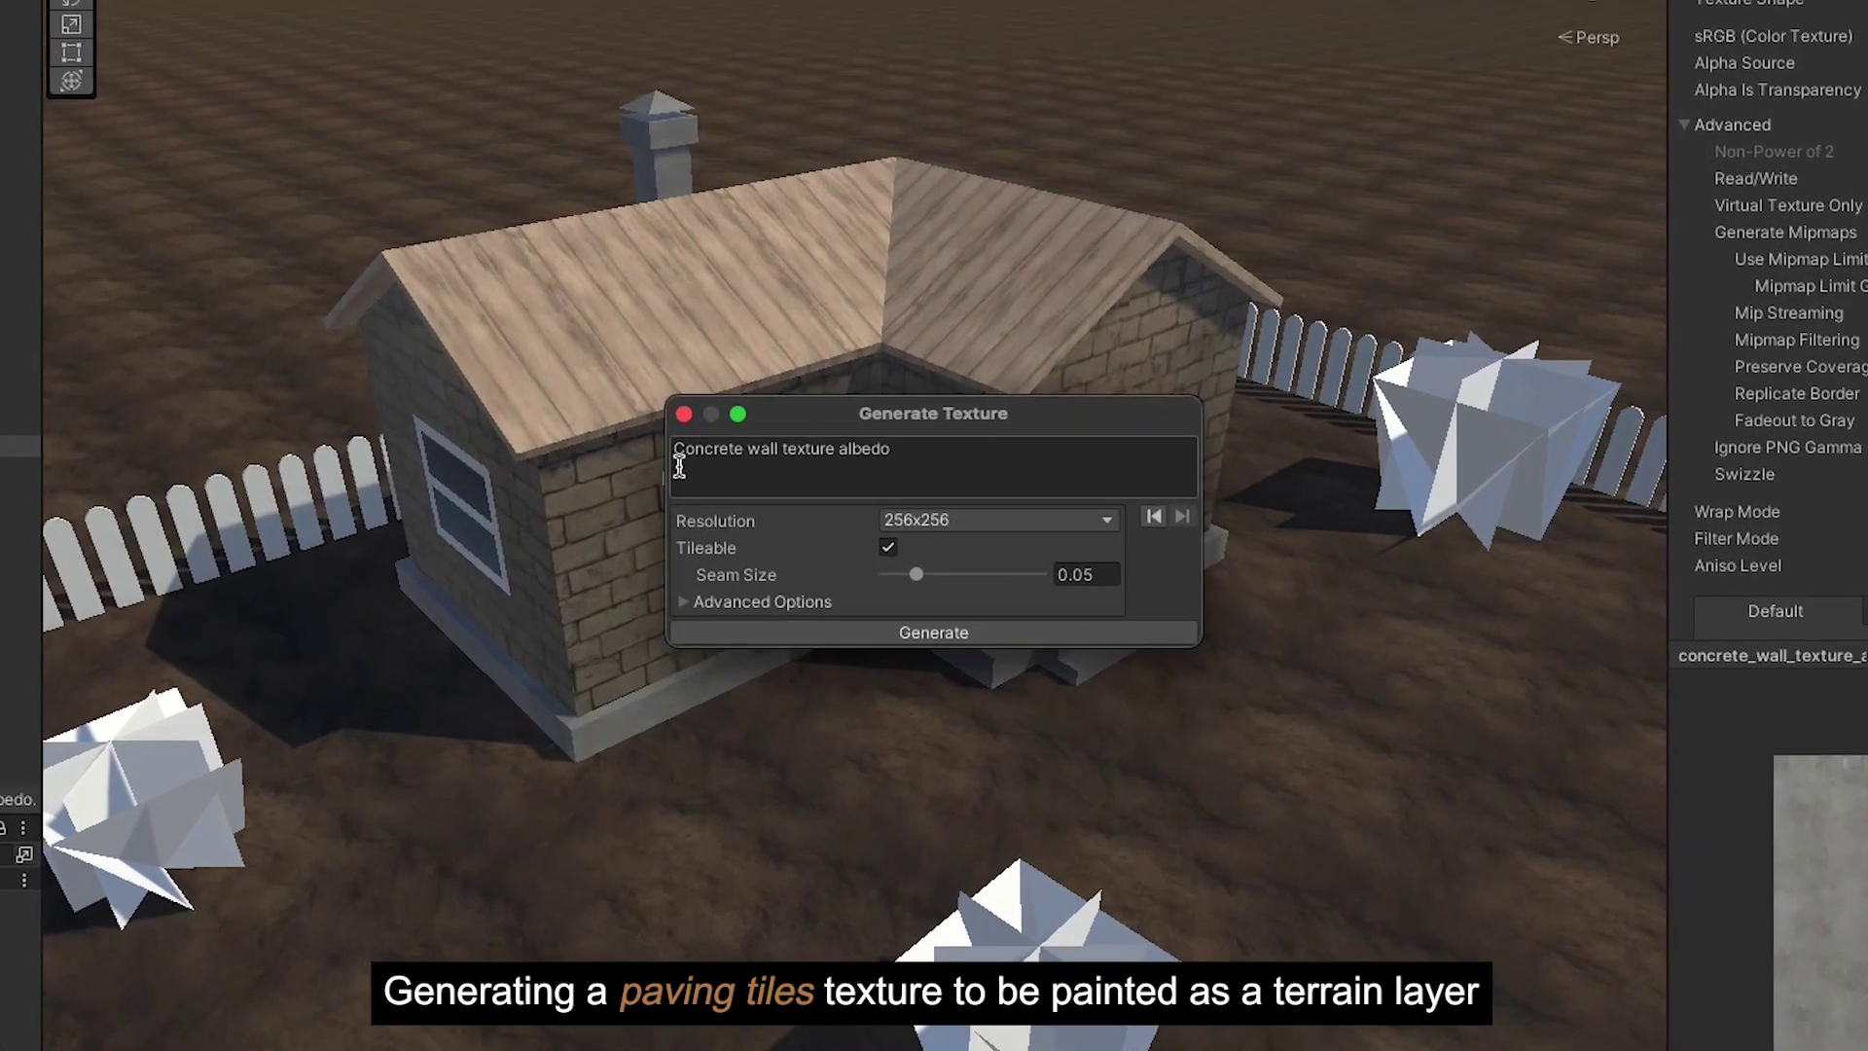
pyautogui.click(759, 487)
pyautogui.write('Paving stone texture')
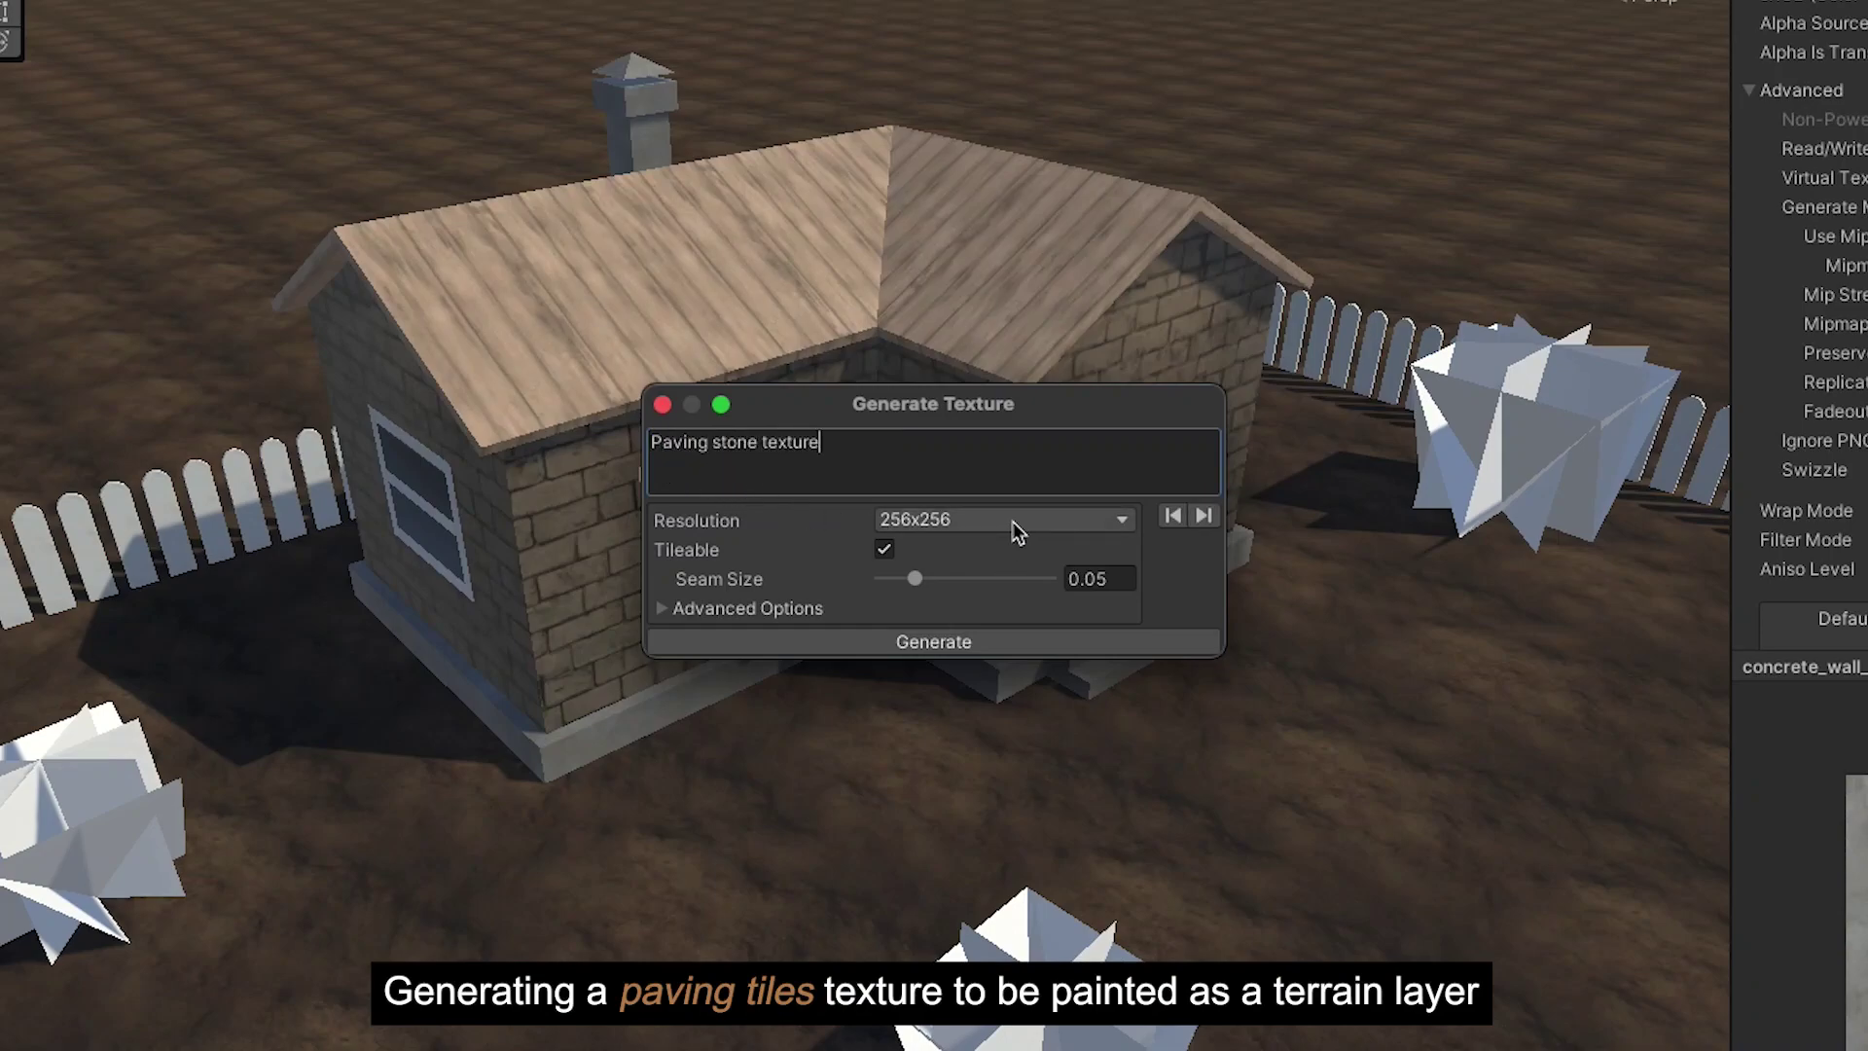
pyautogui.click(1013, 521)
pyautogui.click(1012, 551)
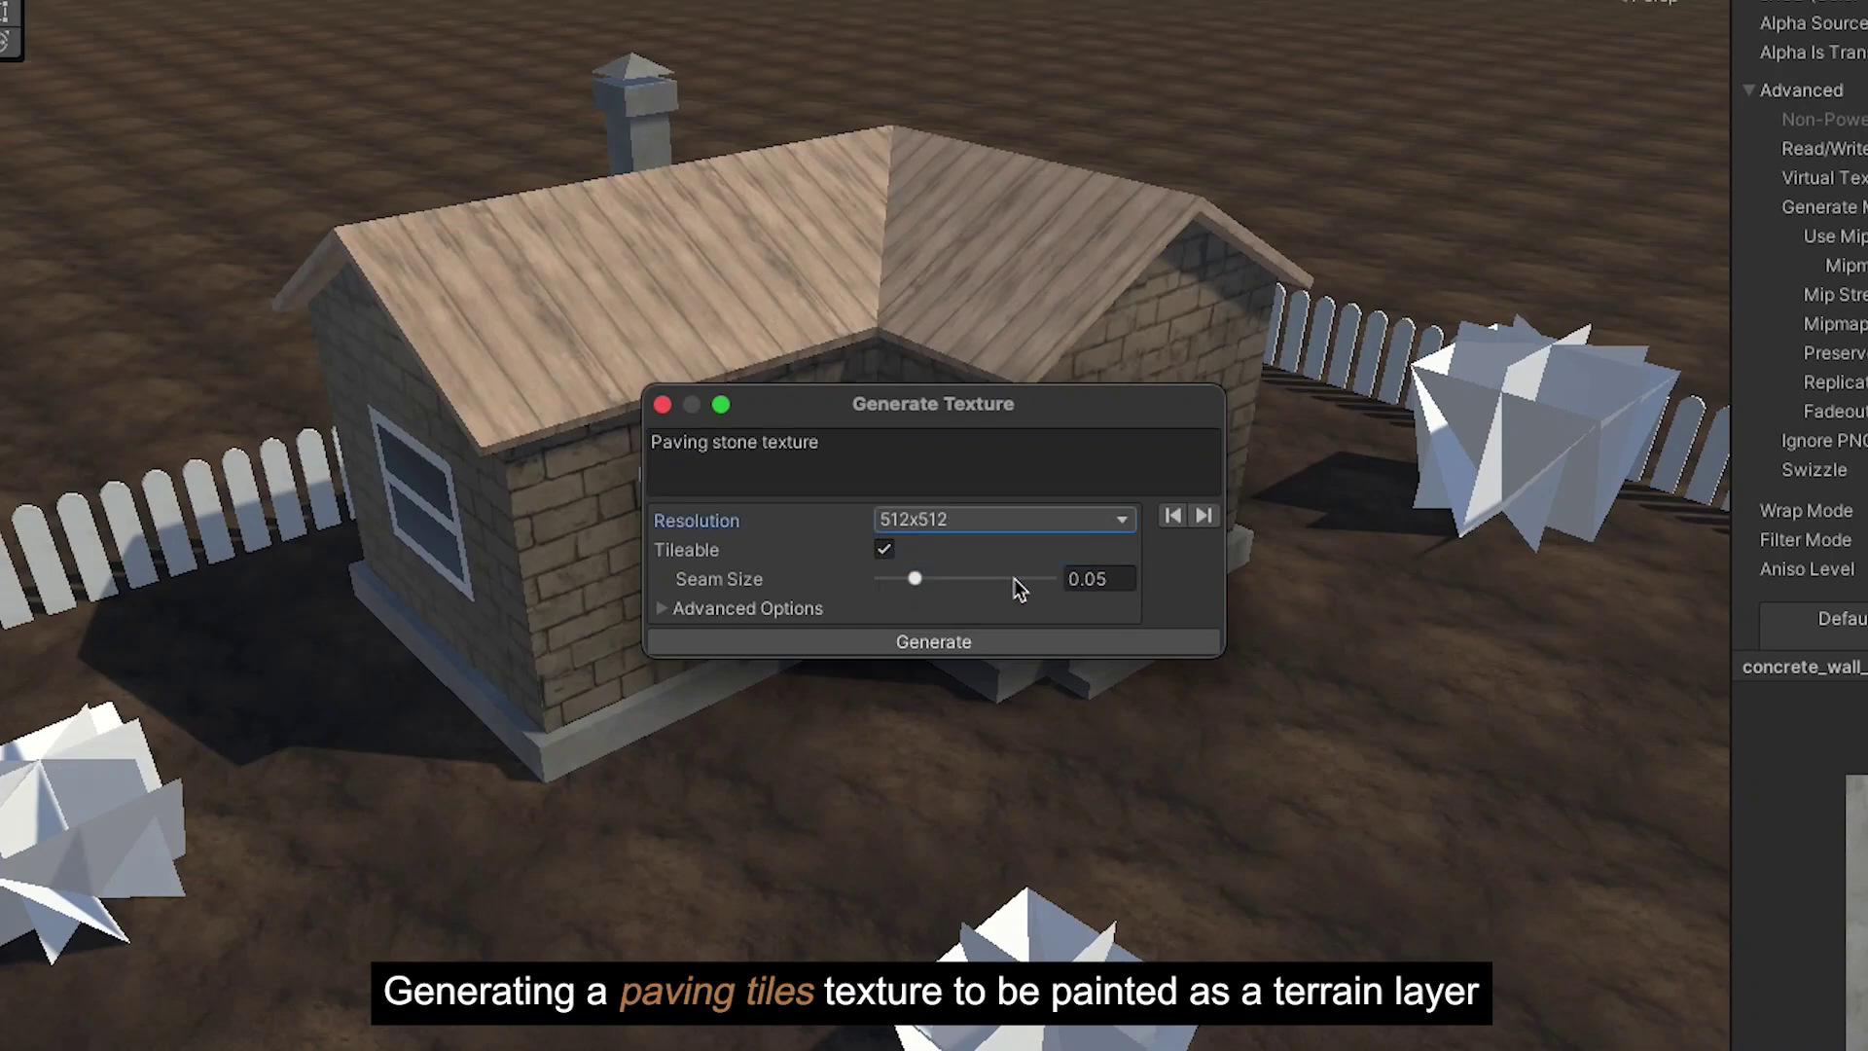
pyautogui.click(1024, 639)
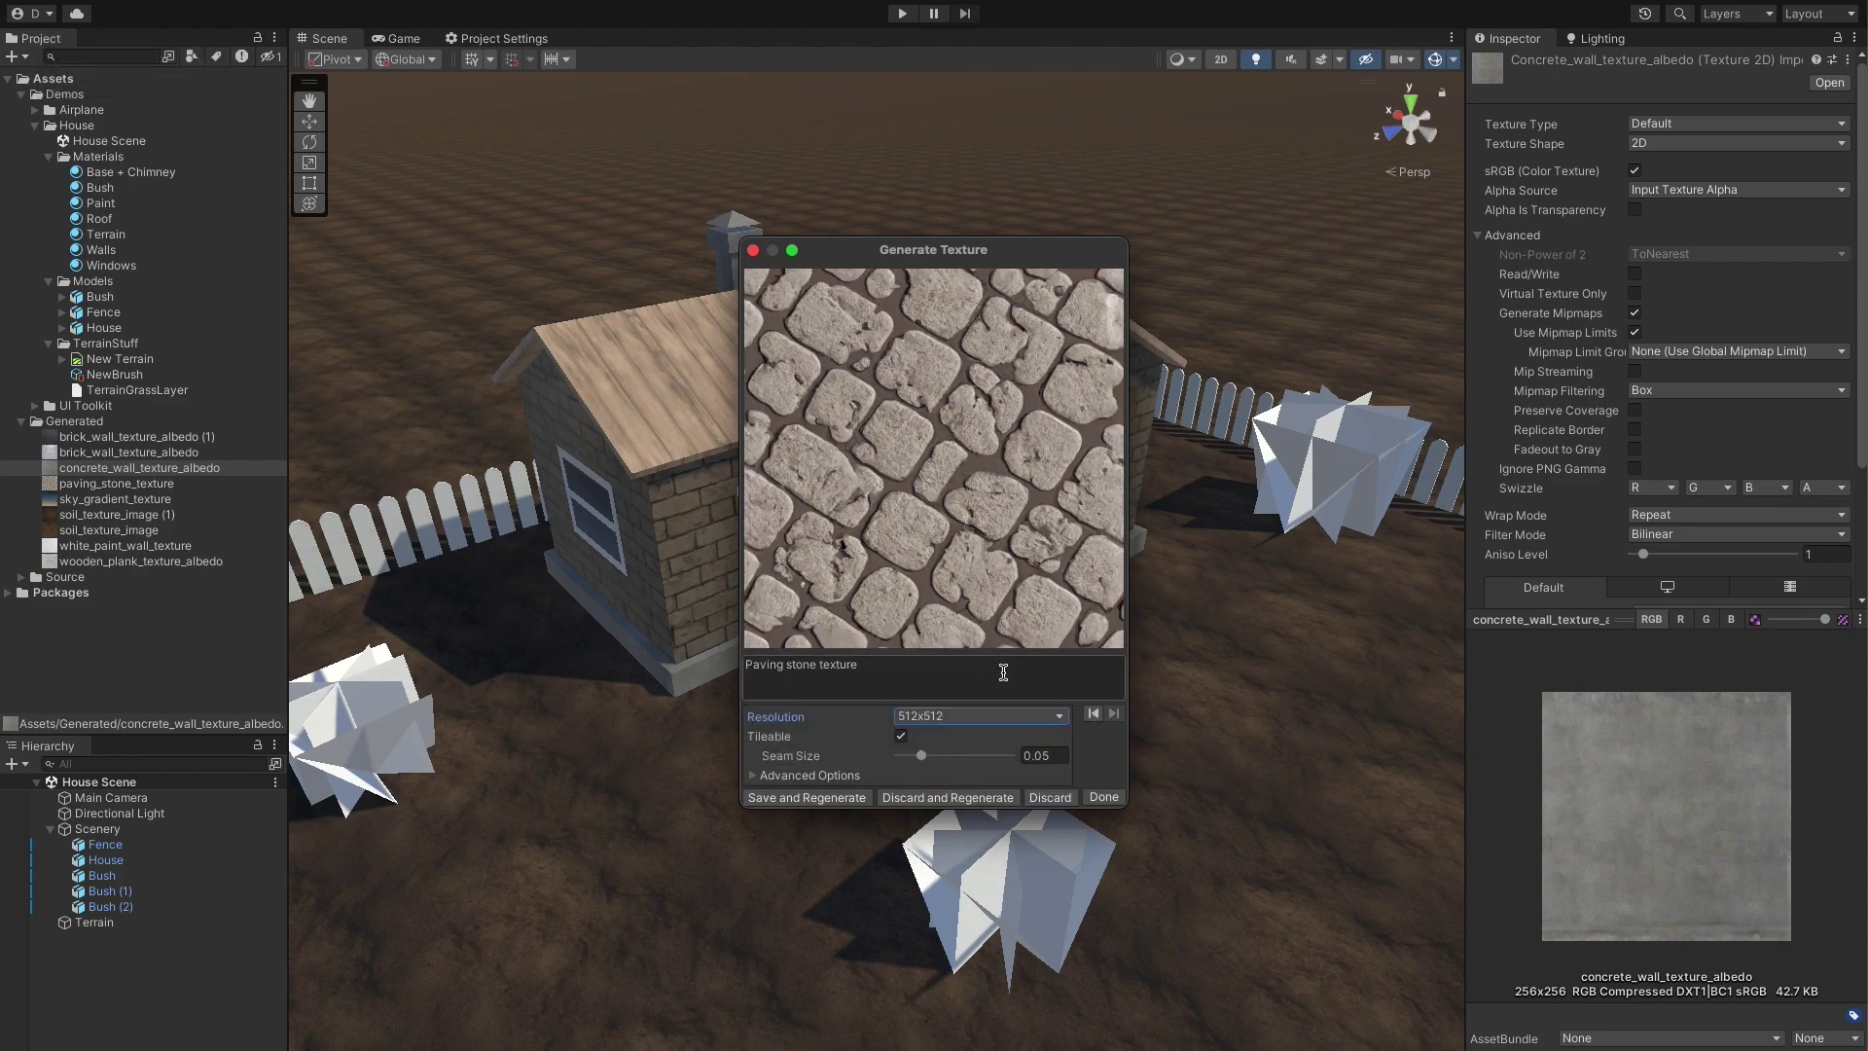
pyautogui.click(1102, 798)
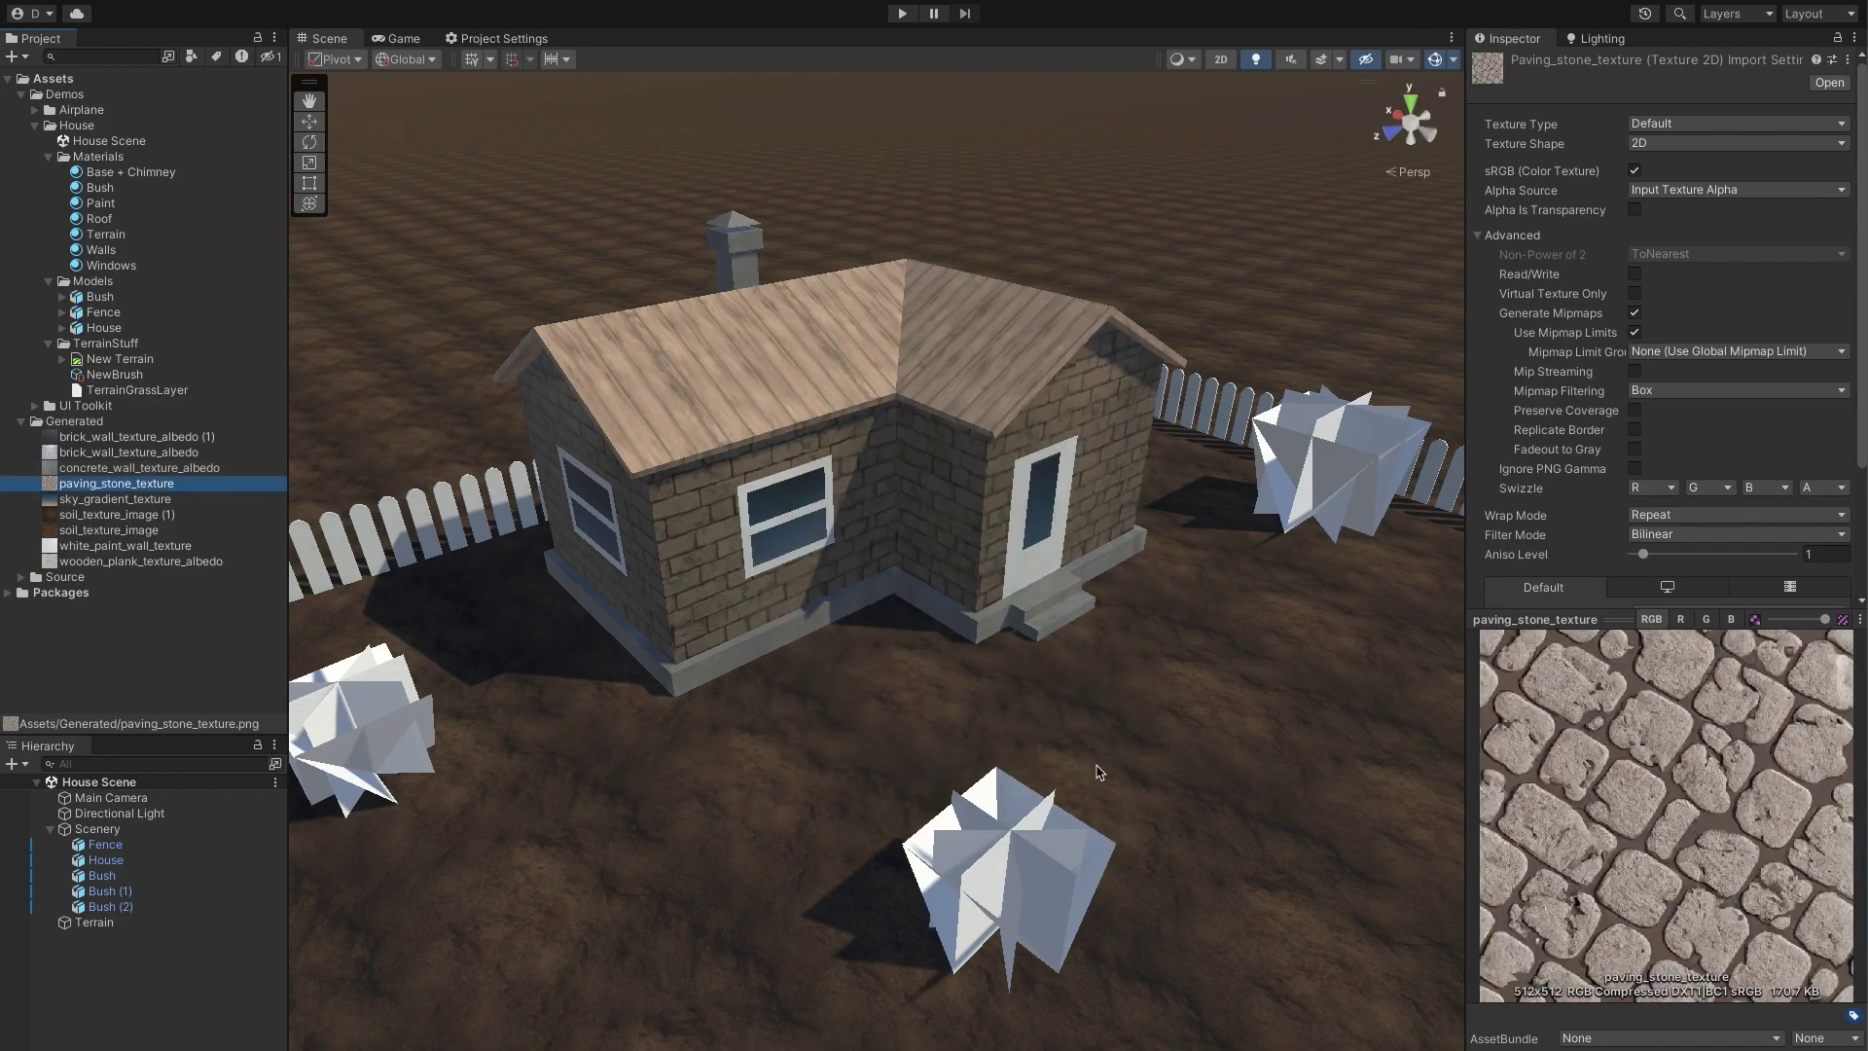
# Step: Create a new terrain layer on the Terrain using paving_stone_texture
pyautogui.click(1096, 779)
pyautogui.click(1753, 526)
pyautogui.click(1758, 541)
pyautogui.moveTo(1815, 529); pyautogui.dragTo(1563, 466)
pyautogui.write('pav')
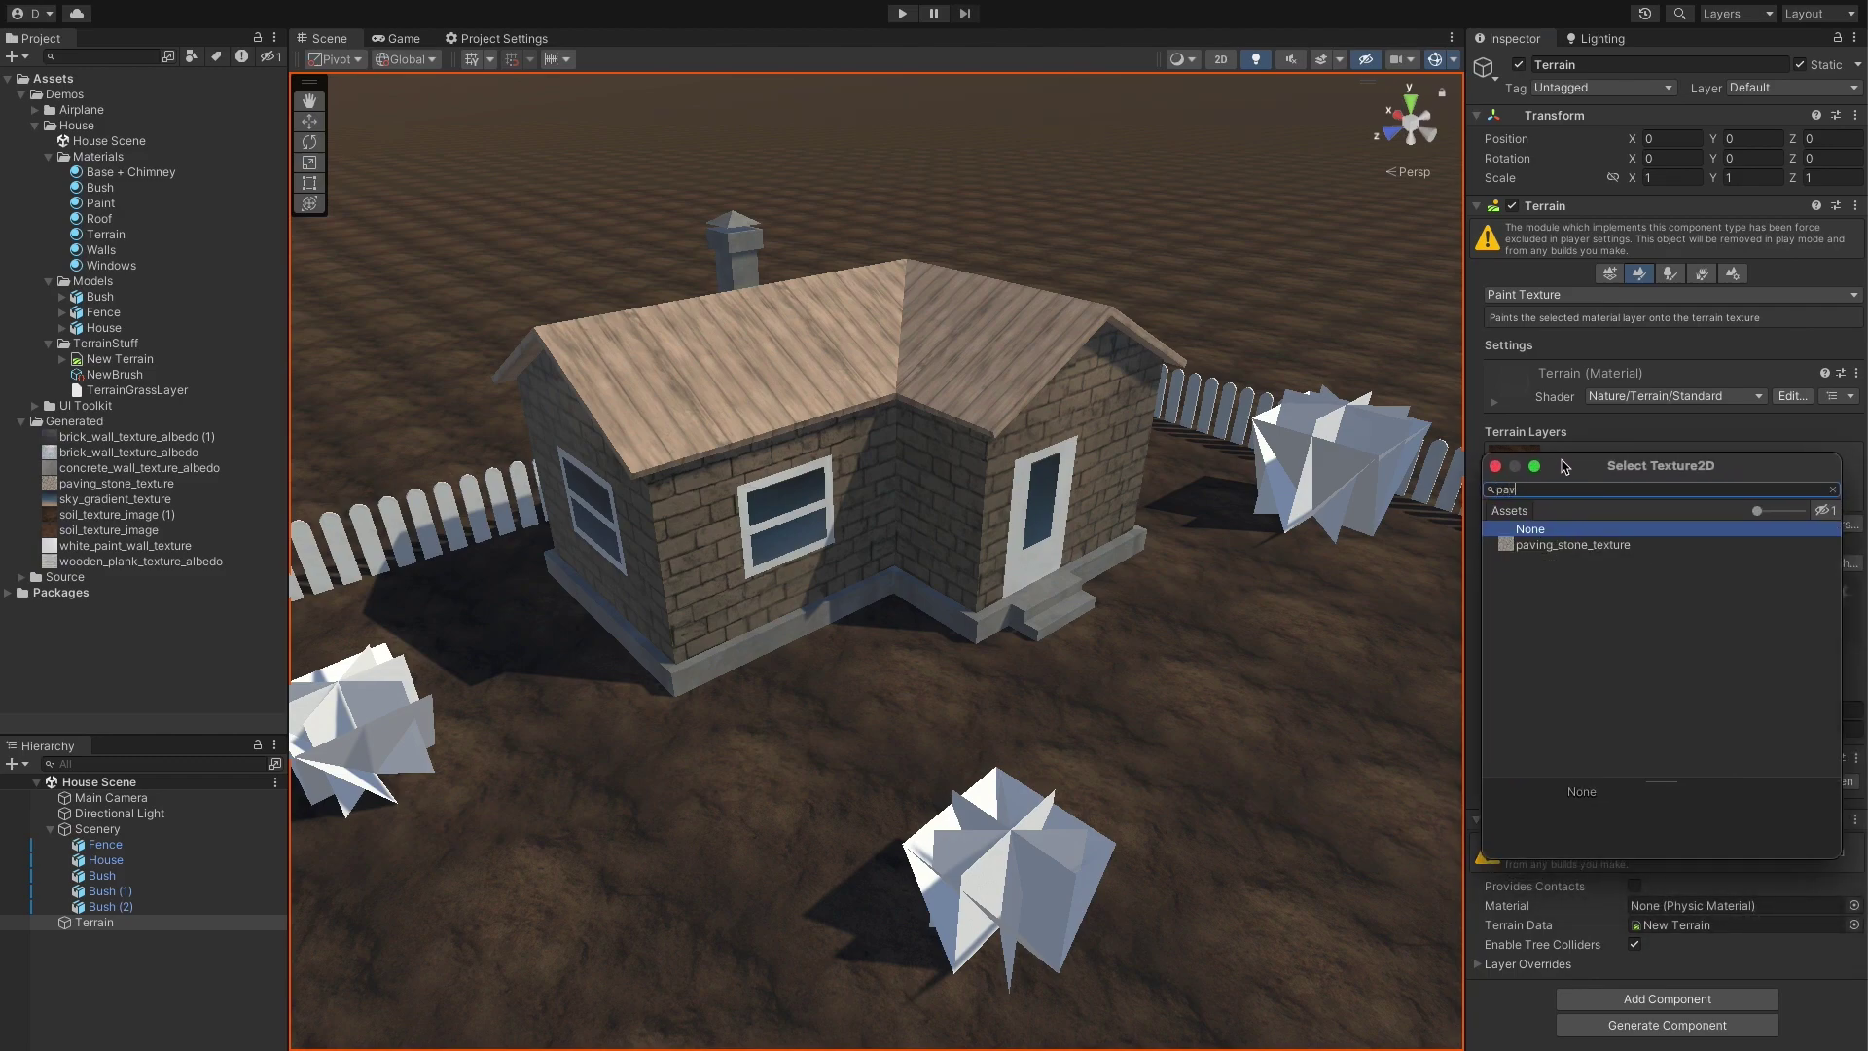
pyautogui.click(1561, 546)
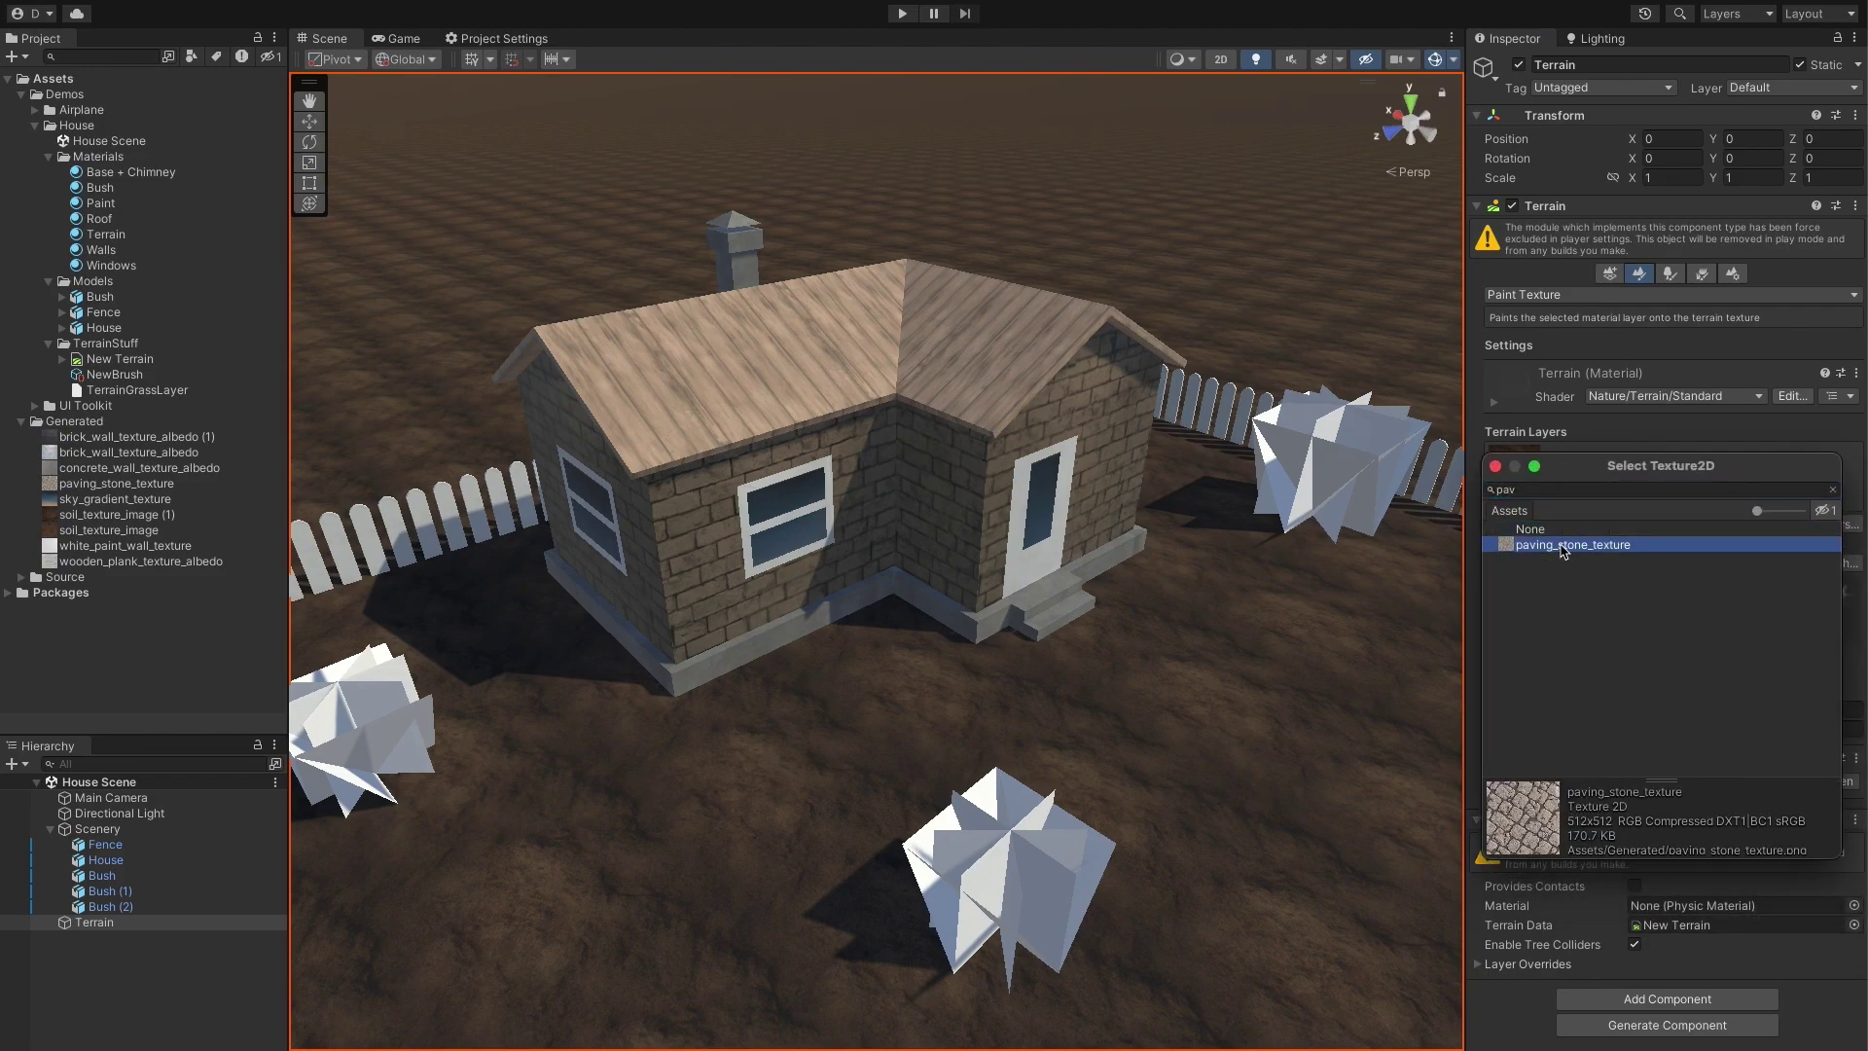
pyautogui.doubleClick(1561, 546)
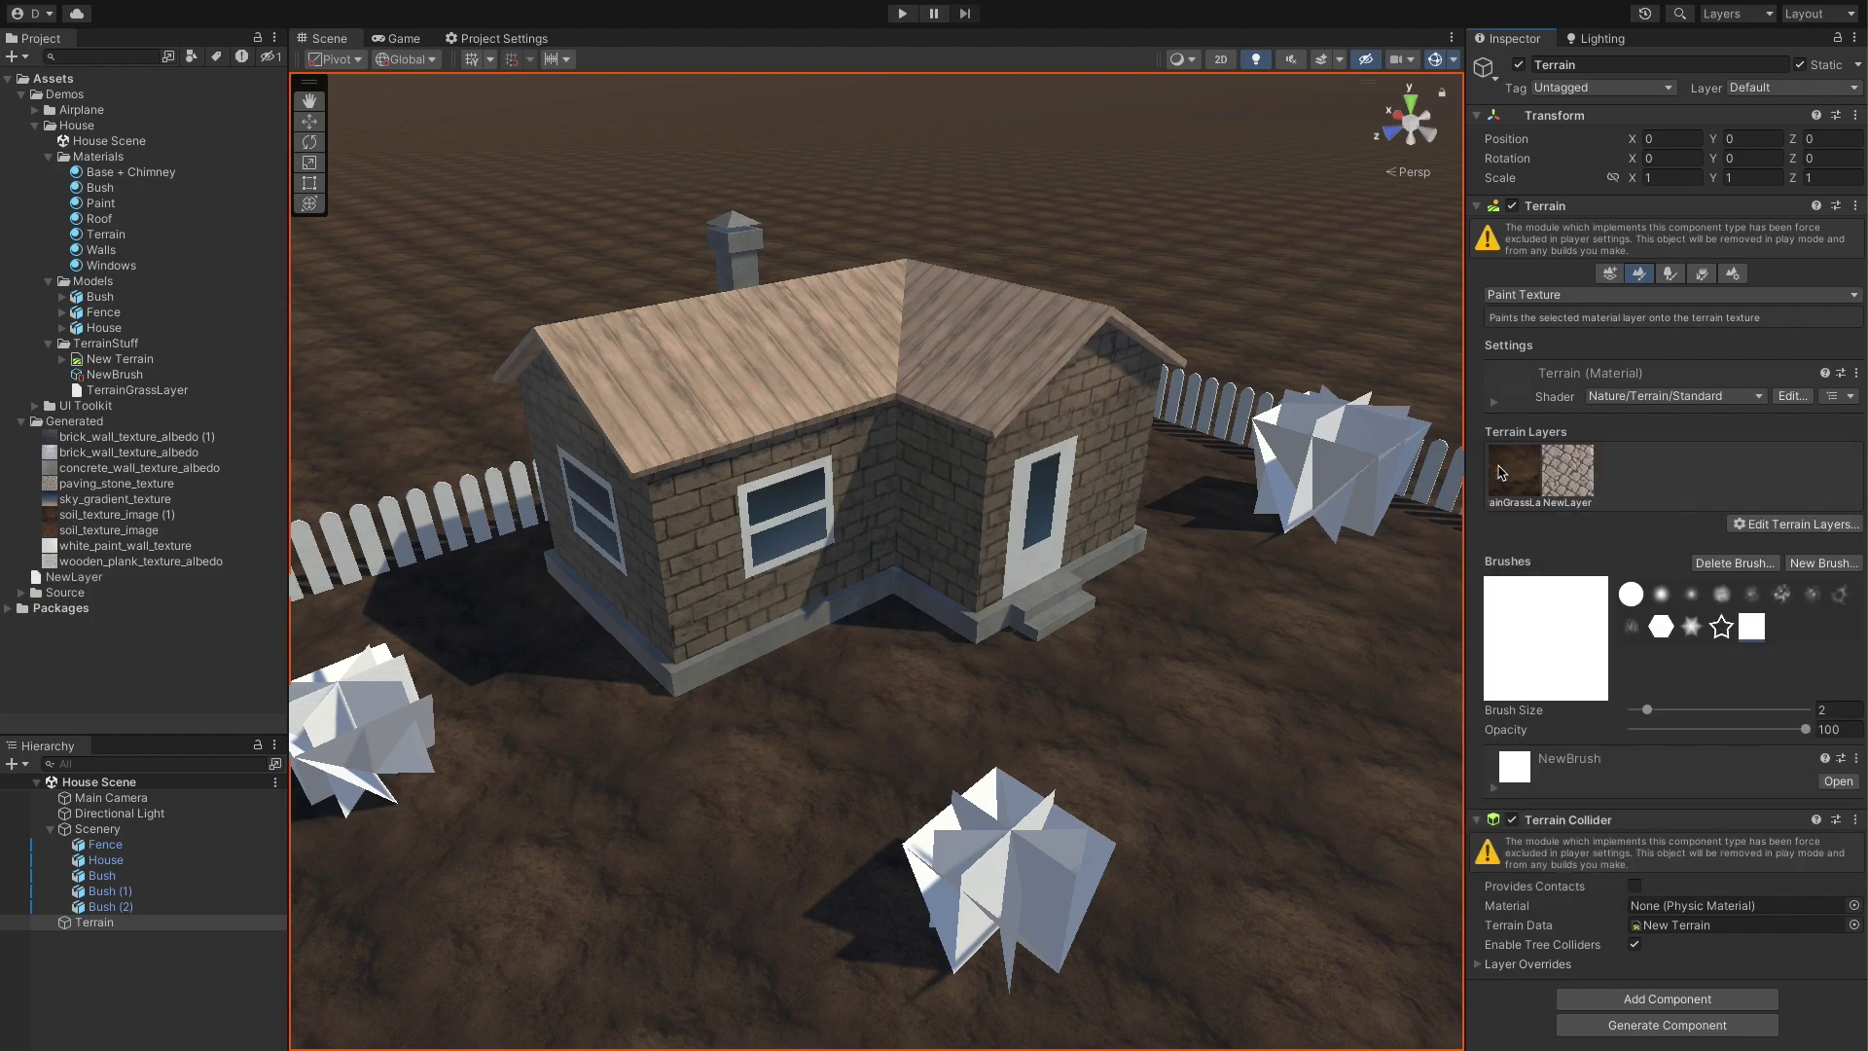
# Step: Paint the paving stone layer on the terrain around the front of the house and along a path leading from the door
pyautogui.click(1557, 477)
pyautogui.moveTo(1245, 606)
pyautogui.mouseDown()
pyautogui.moveTo(1086, 648)
pyautogui.moveTo(867, 621)
pyautogui.moveTo(675, 663)
pyautogui.moveTo(602, 614)
pyautogui.moveTo(578, 569)
pyautogui.moveTo(825, 492)
pyautogui.moveTo(1054, 466)
pyautogui.moveTo(1148, 538)
pyautogui.moveTo(1086, 595)
pyautogui.moveTo(1097, 628)
pyautogui.moveTo(1446, 833)
pyautogui.mouseUp()
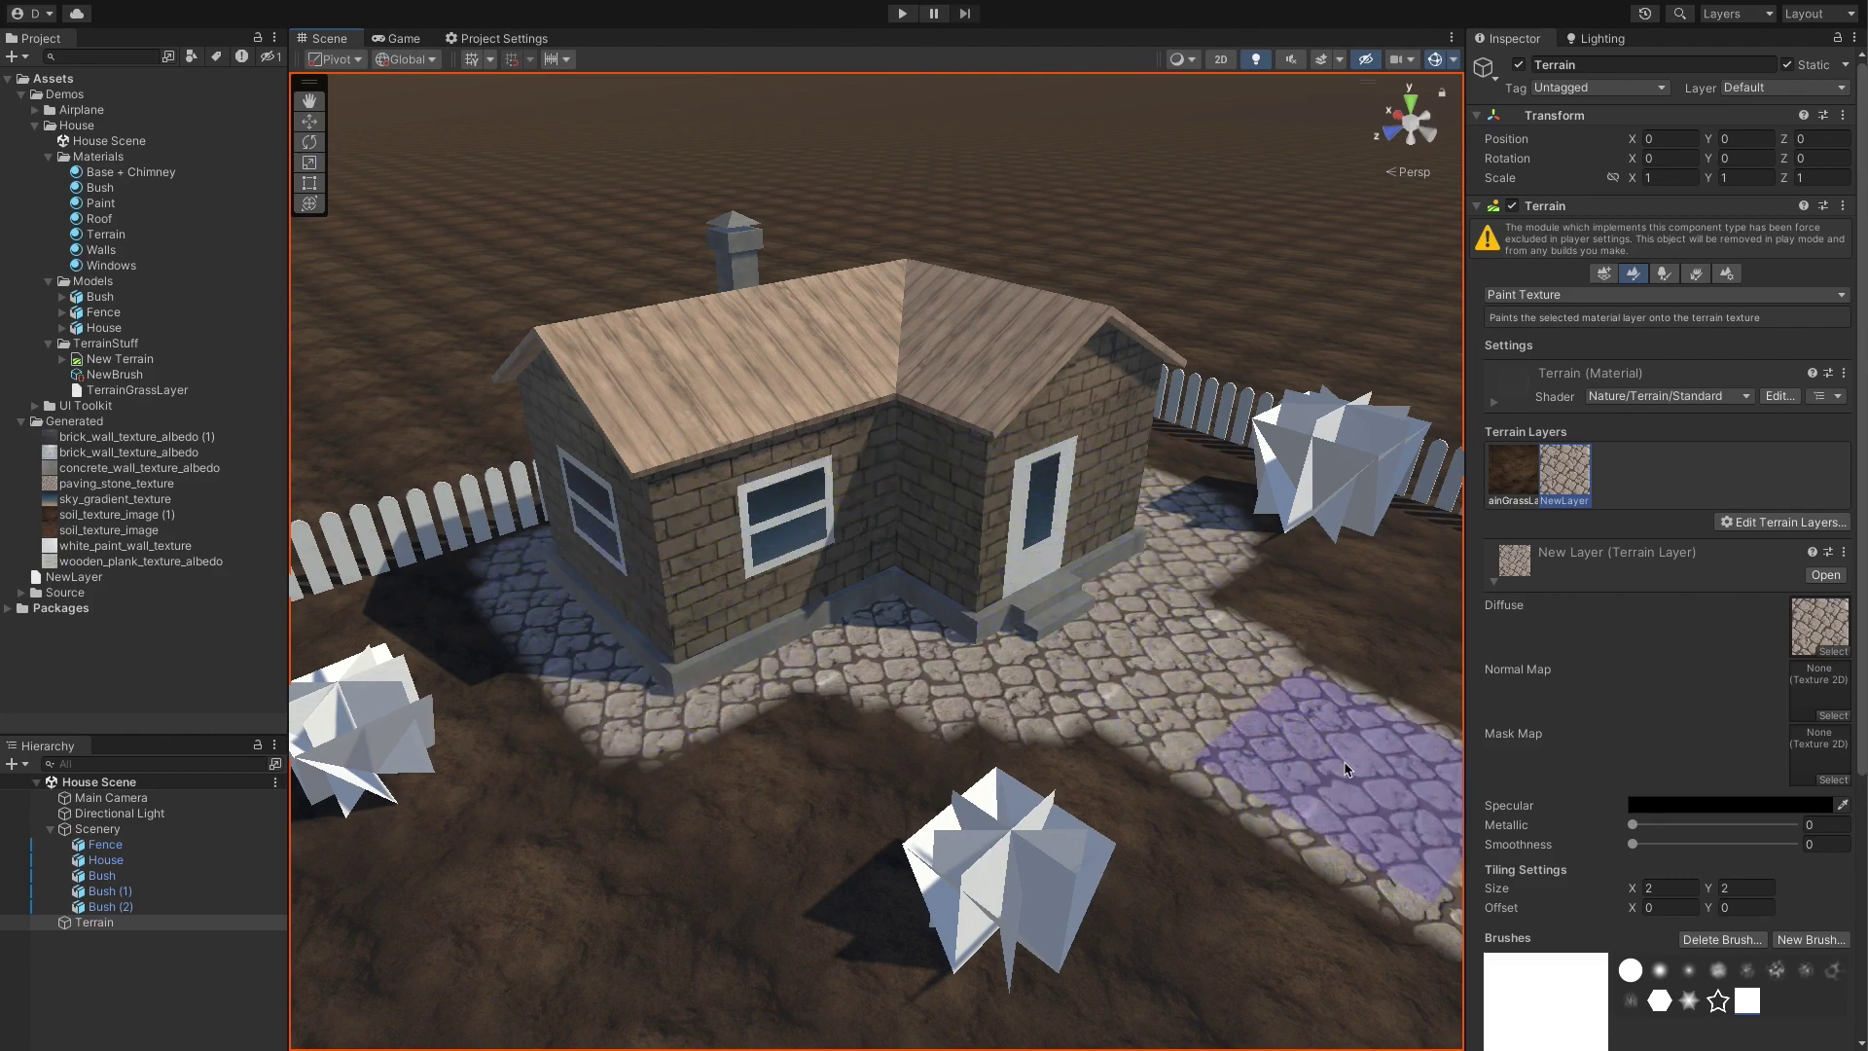
pyautogui.moveTo(1244, 717)
pyautogui.mouseDown()
pyautogui.moveTo(843, 652)
pyautogui.moveTo(706, 697)
pyautogui.moveTo(597, 619)
pyautogui.mouseUp()
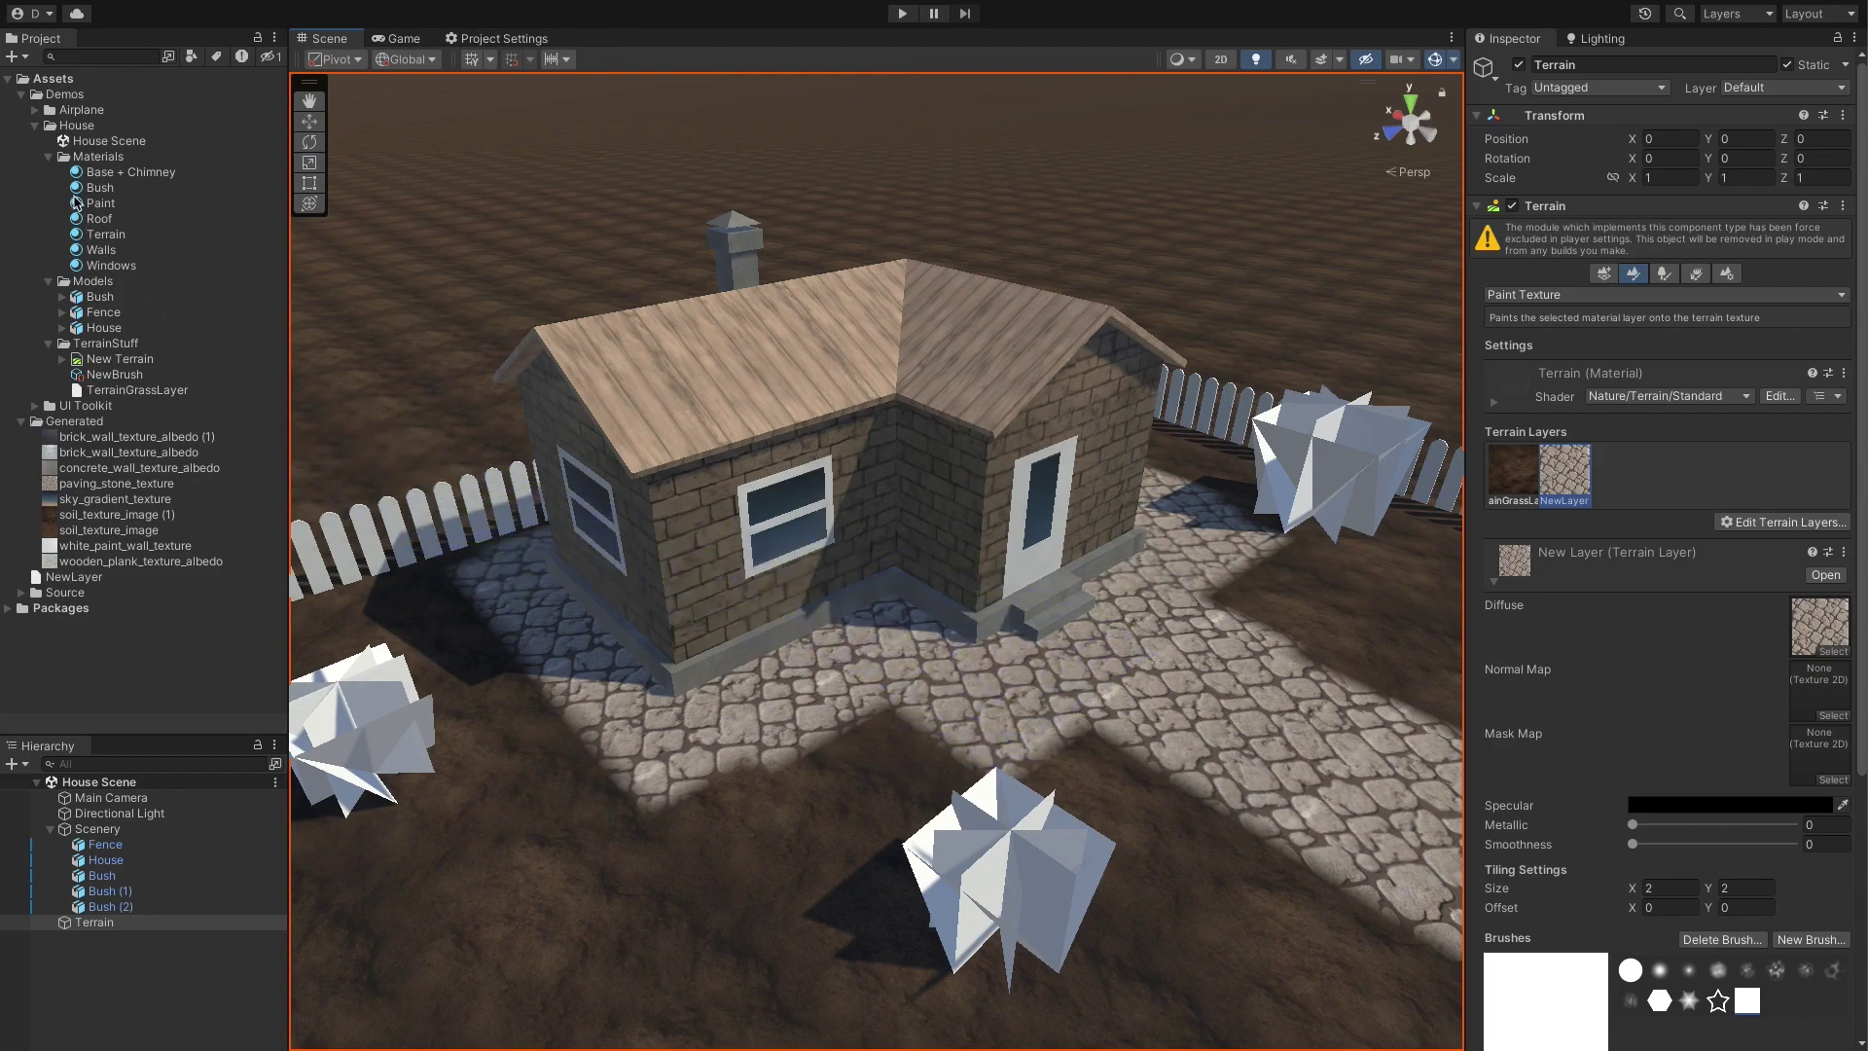
# Step: Generate and keep a non-tileable 512x512 DALL-E texture from "Bush single branch with leaves flat 2D albedo texture on black background"
pyautogui.click(97, 188)
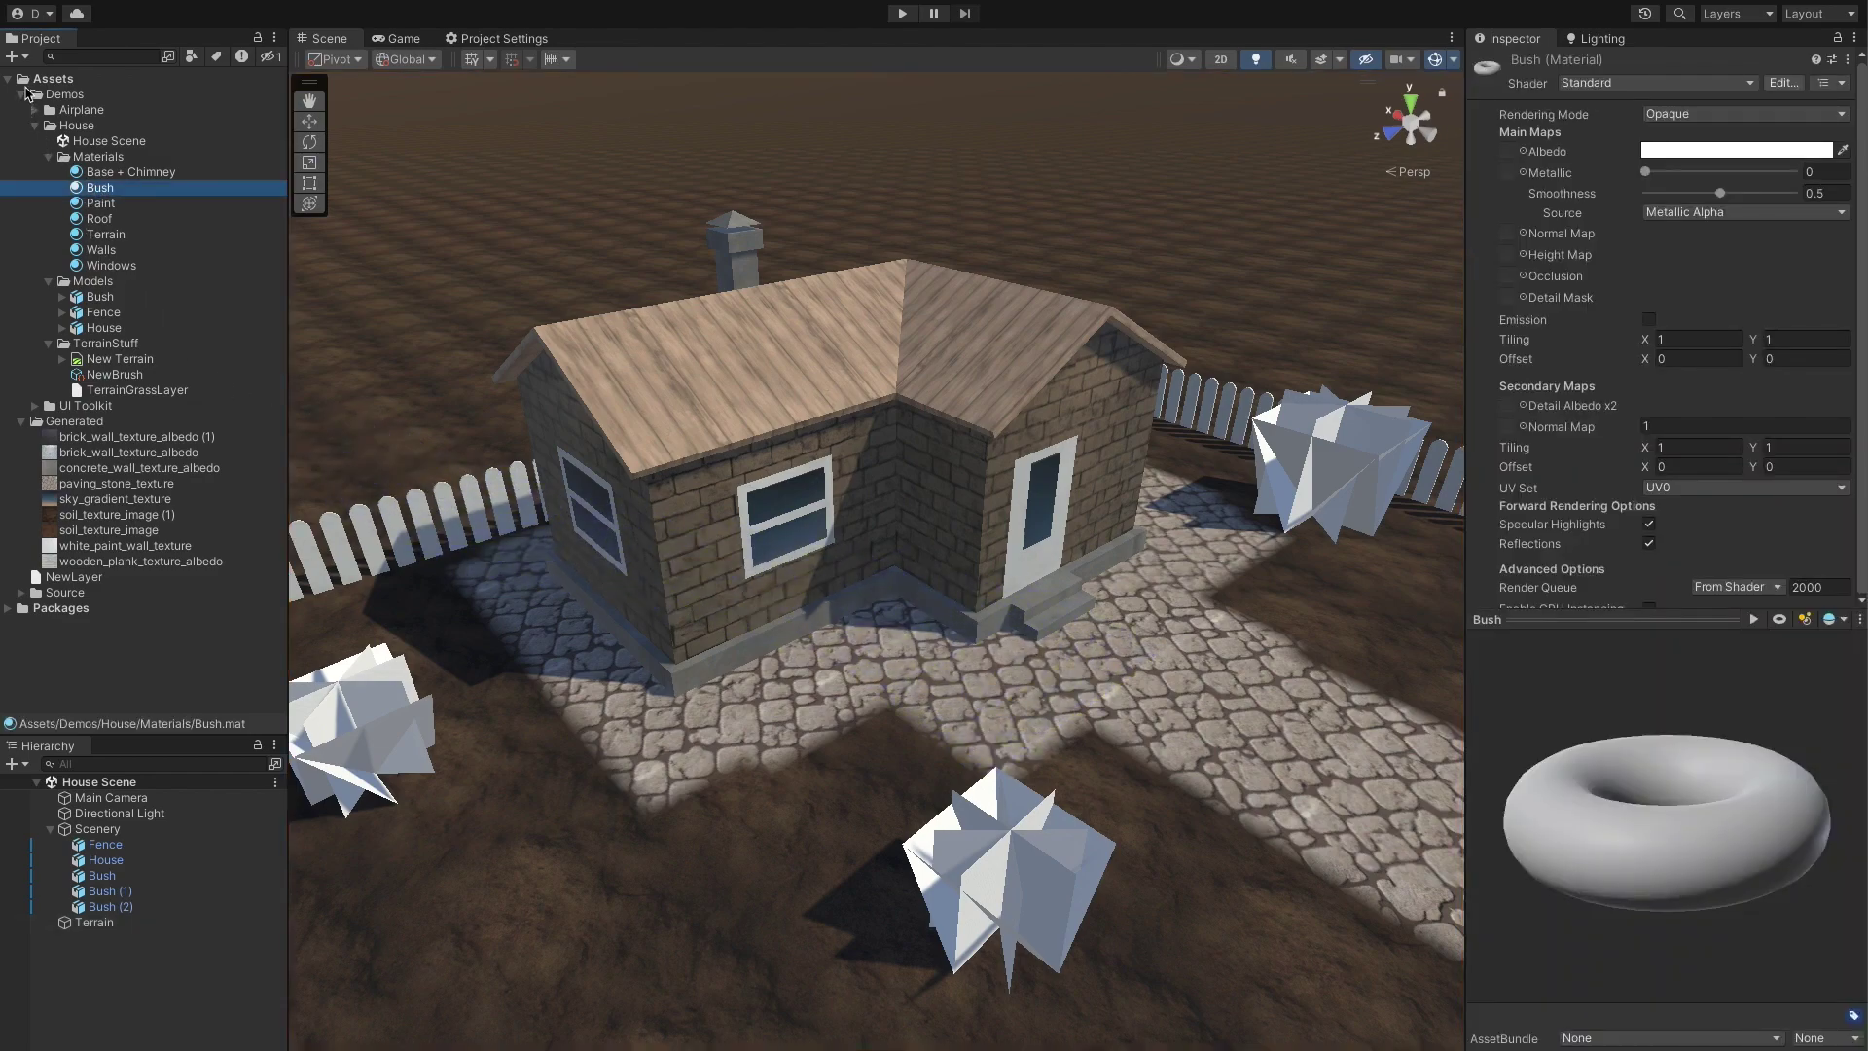
pyautogui.click(21, 60)
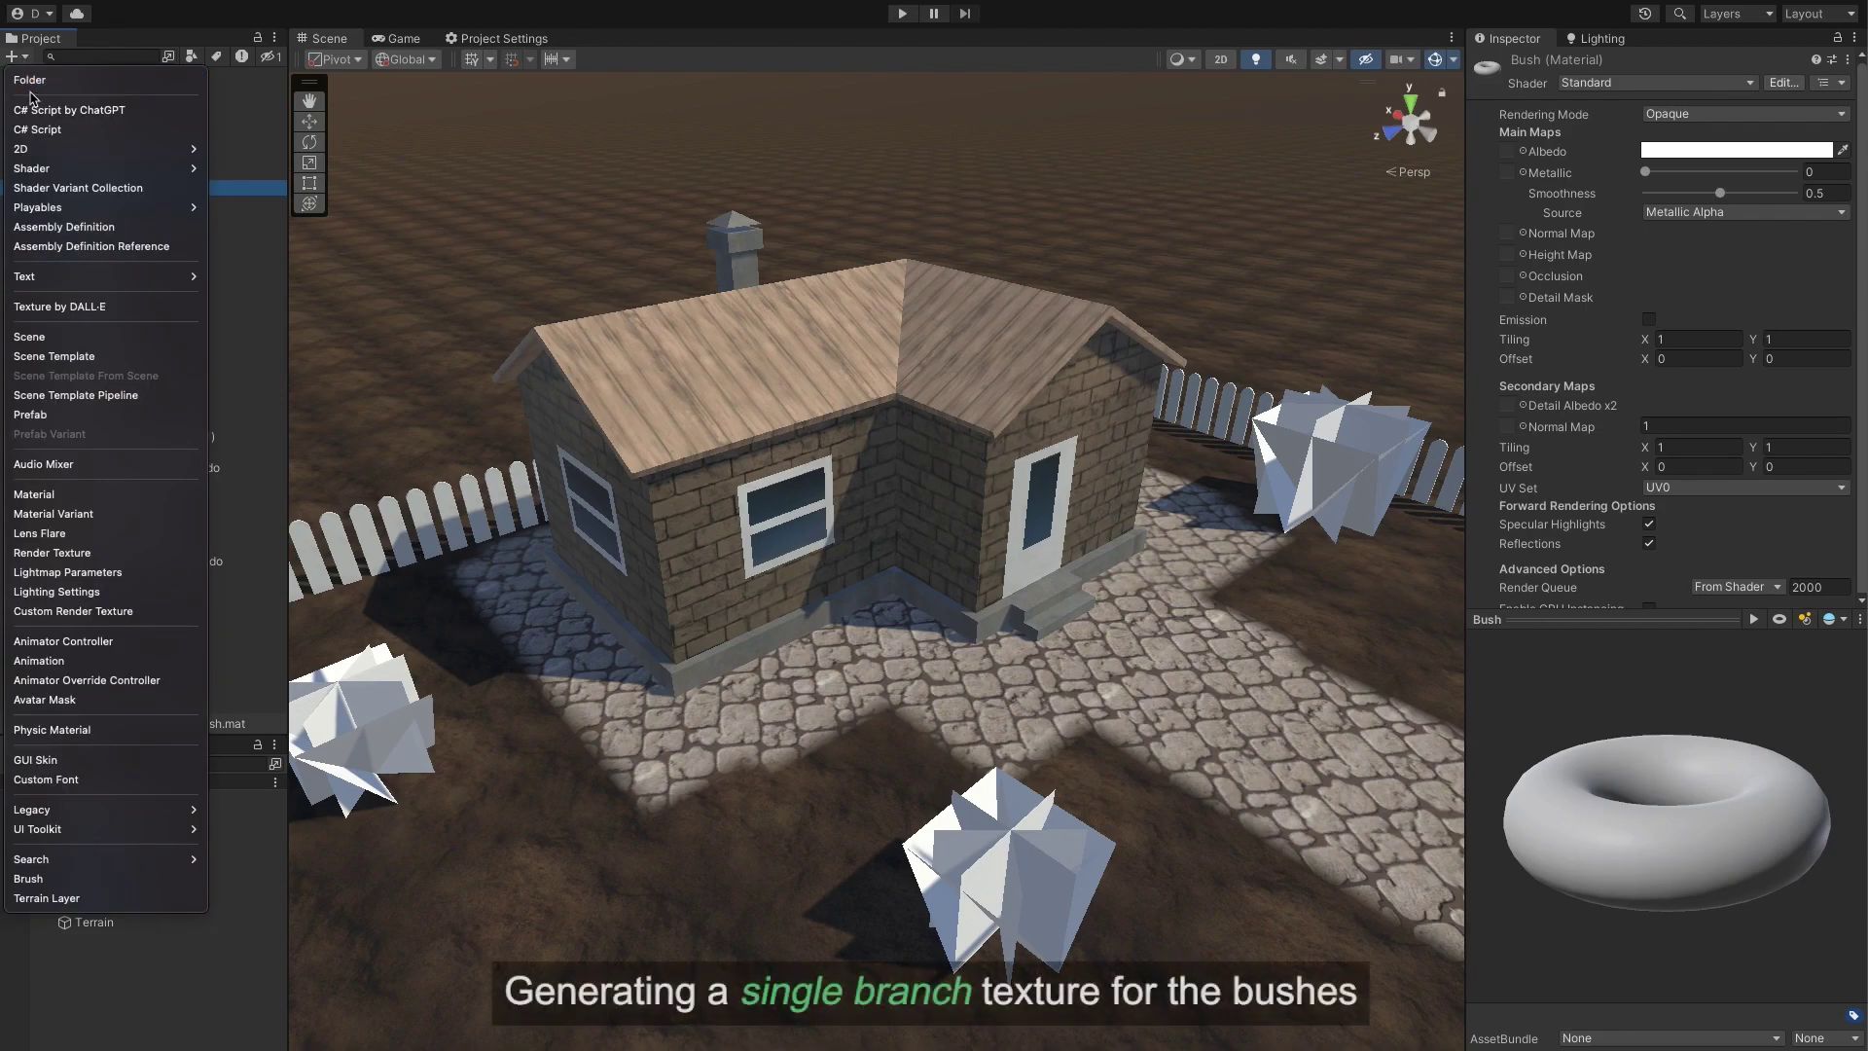
pyautogui.click(98, 312)
pyautogui.click(757, 489)
pyautogui.write('Bus')
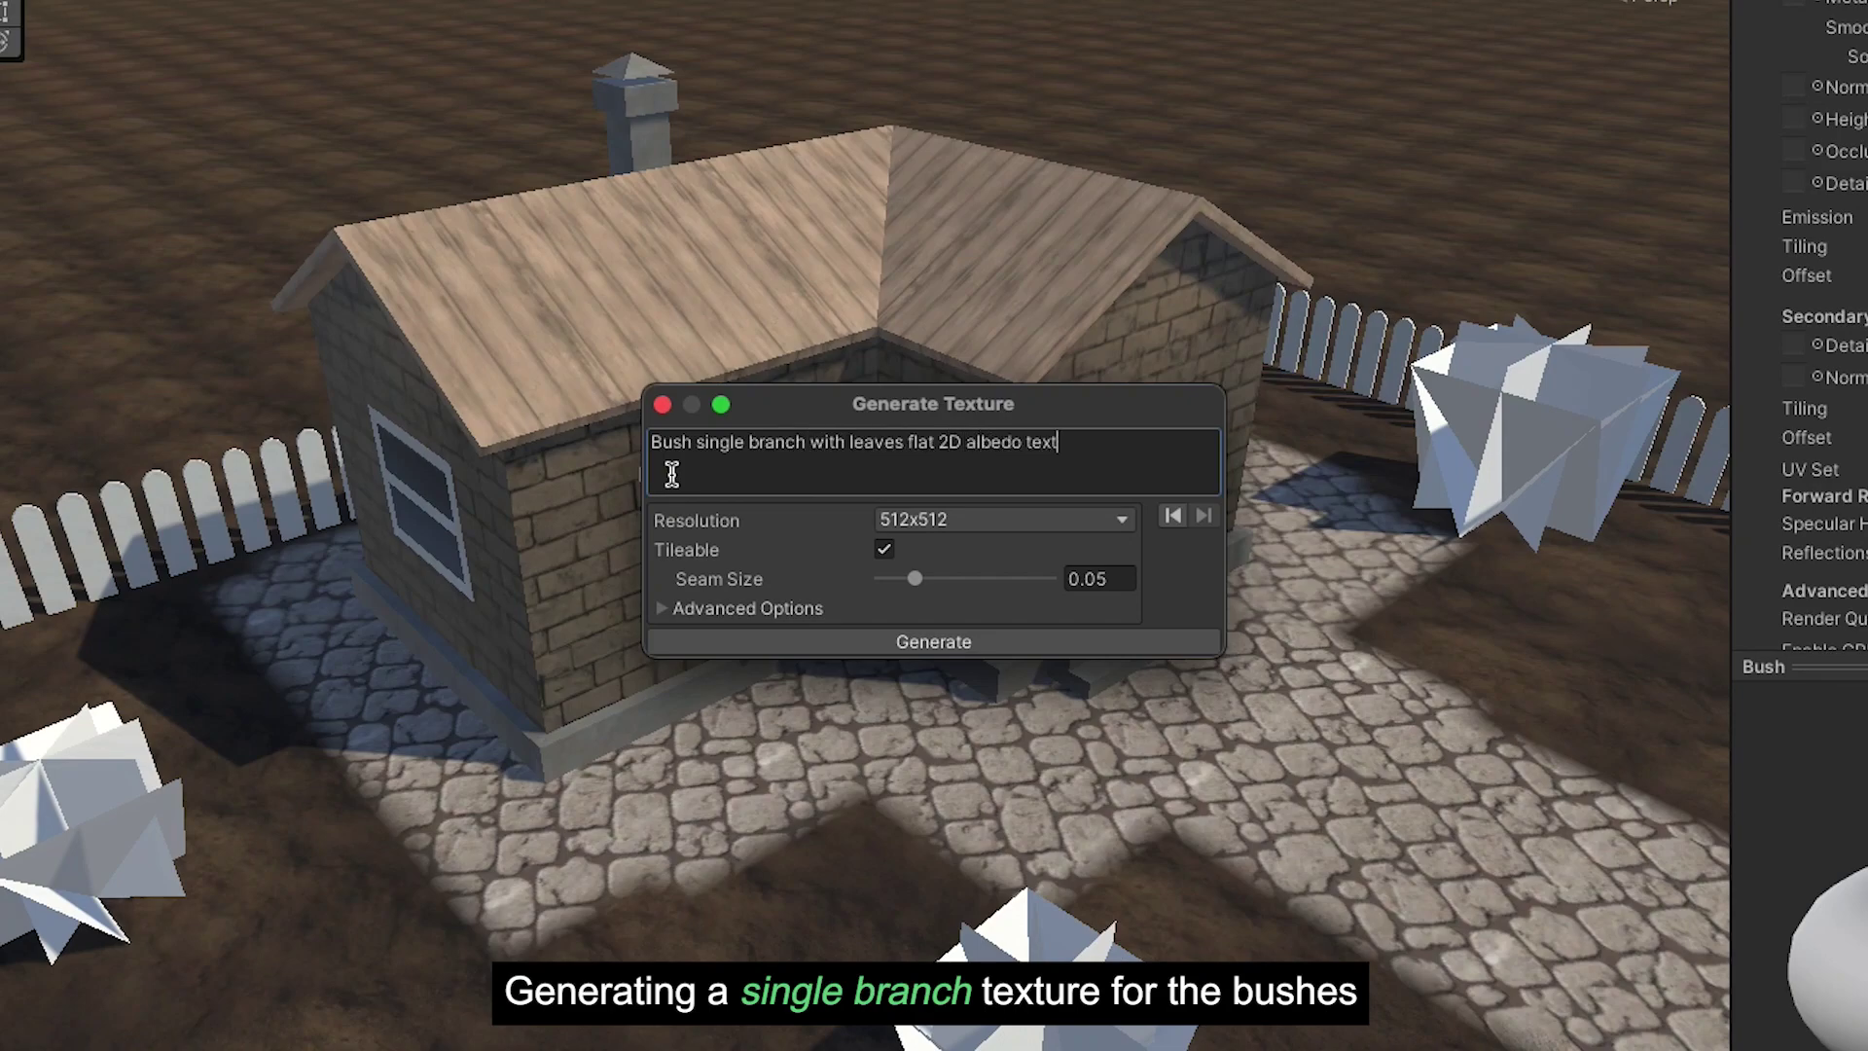
pyautogui.write('kground')
pyautogui.click(885, 551)
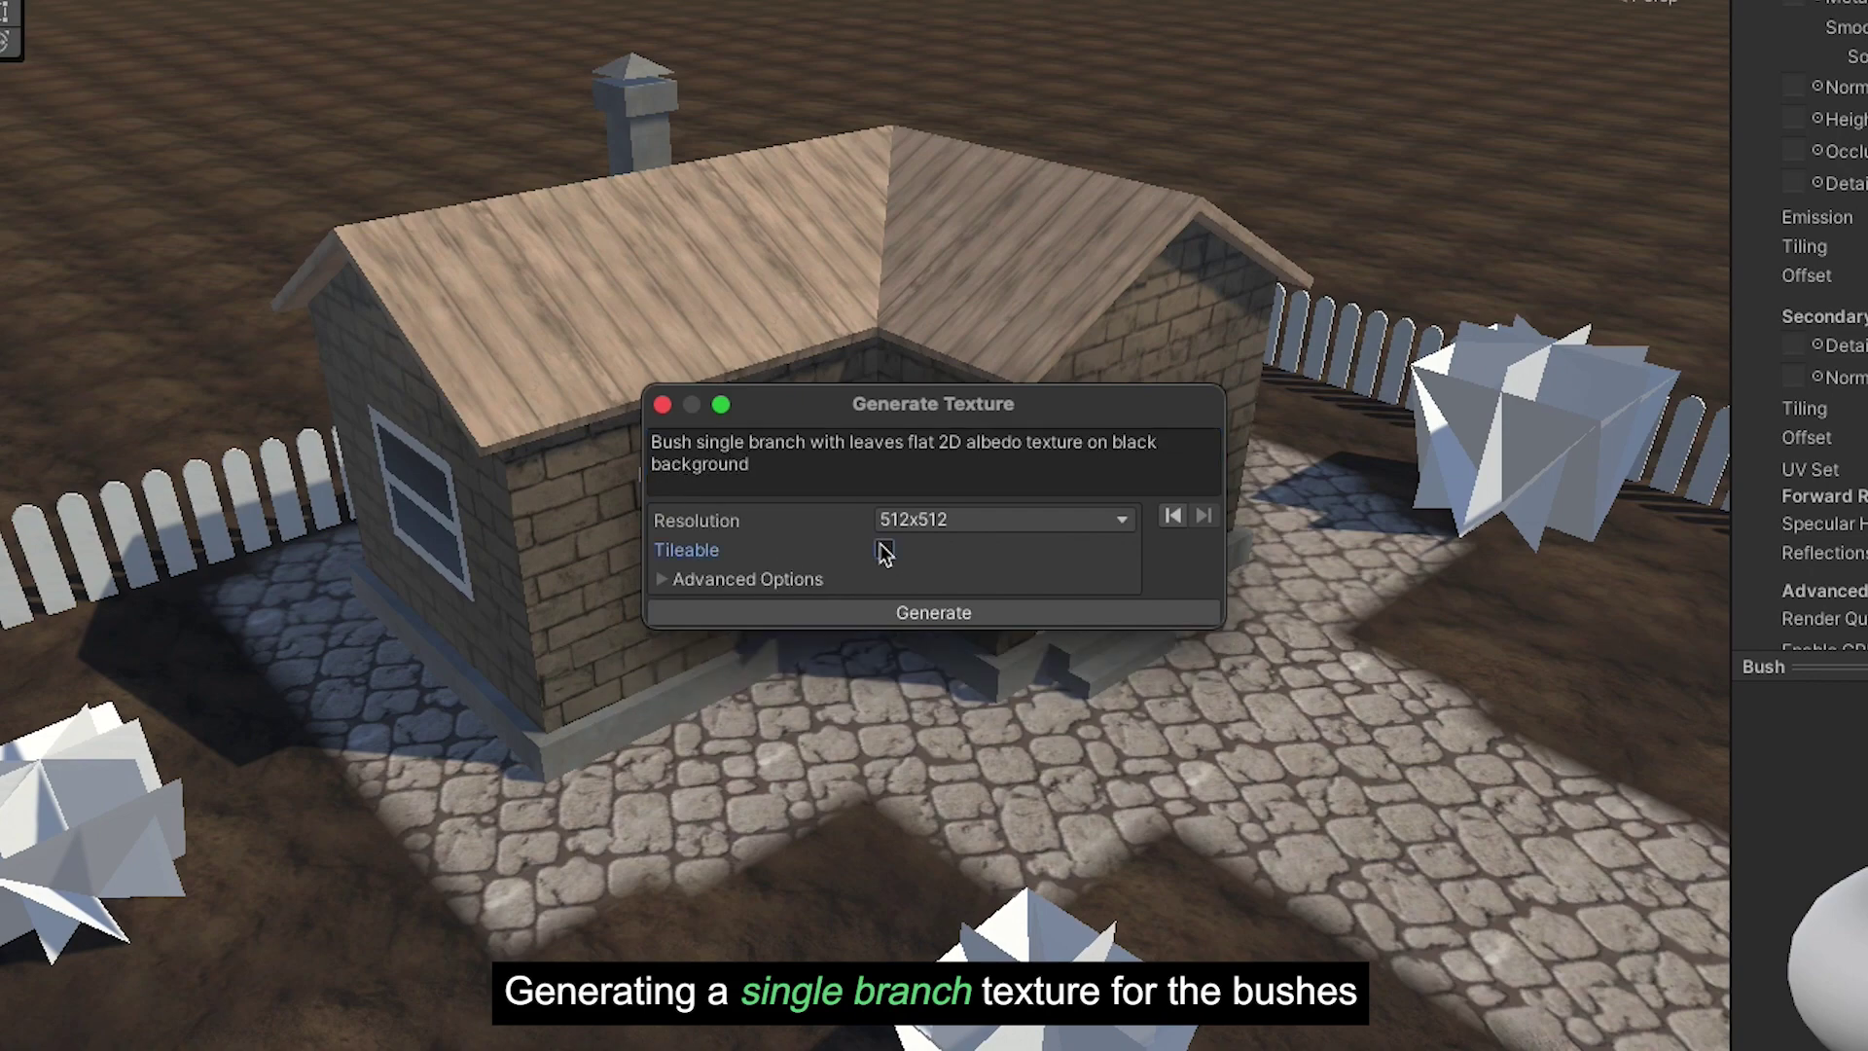
pyautogui.click(958, 611)
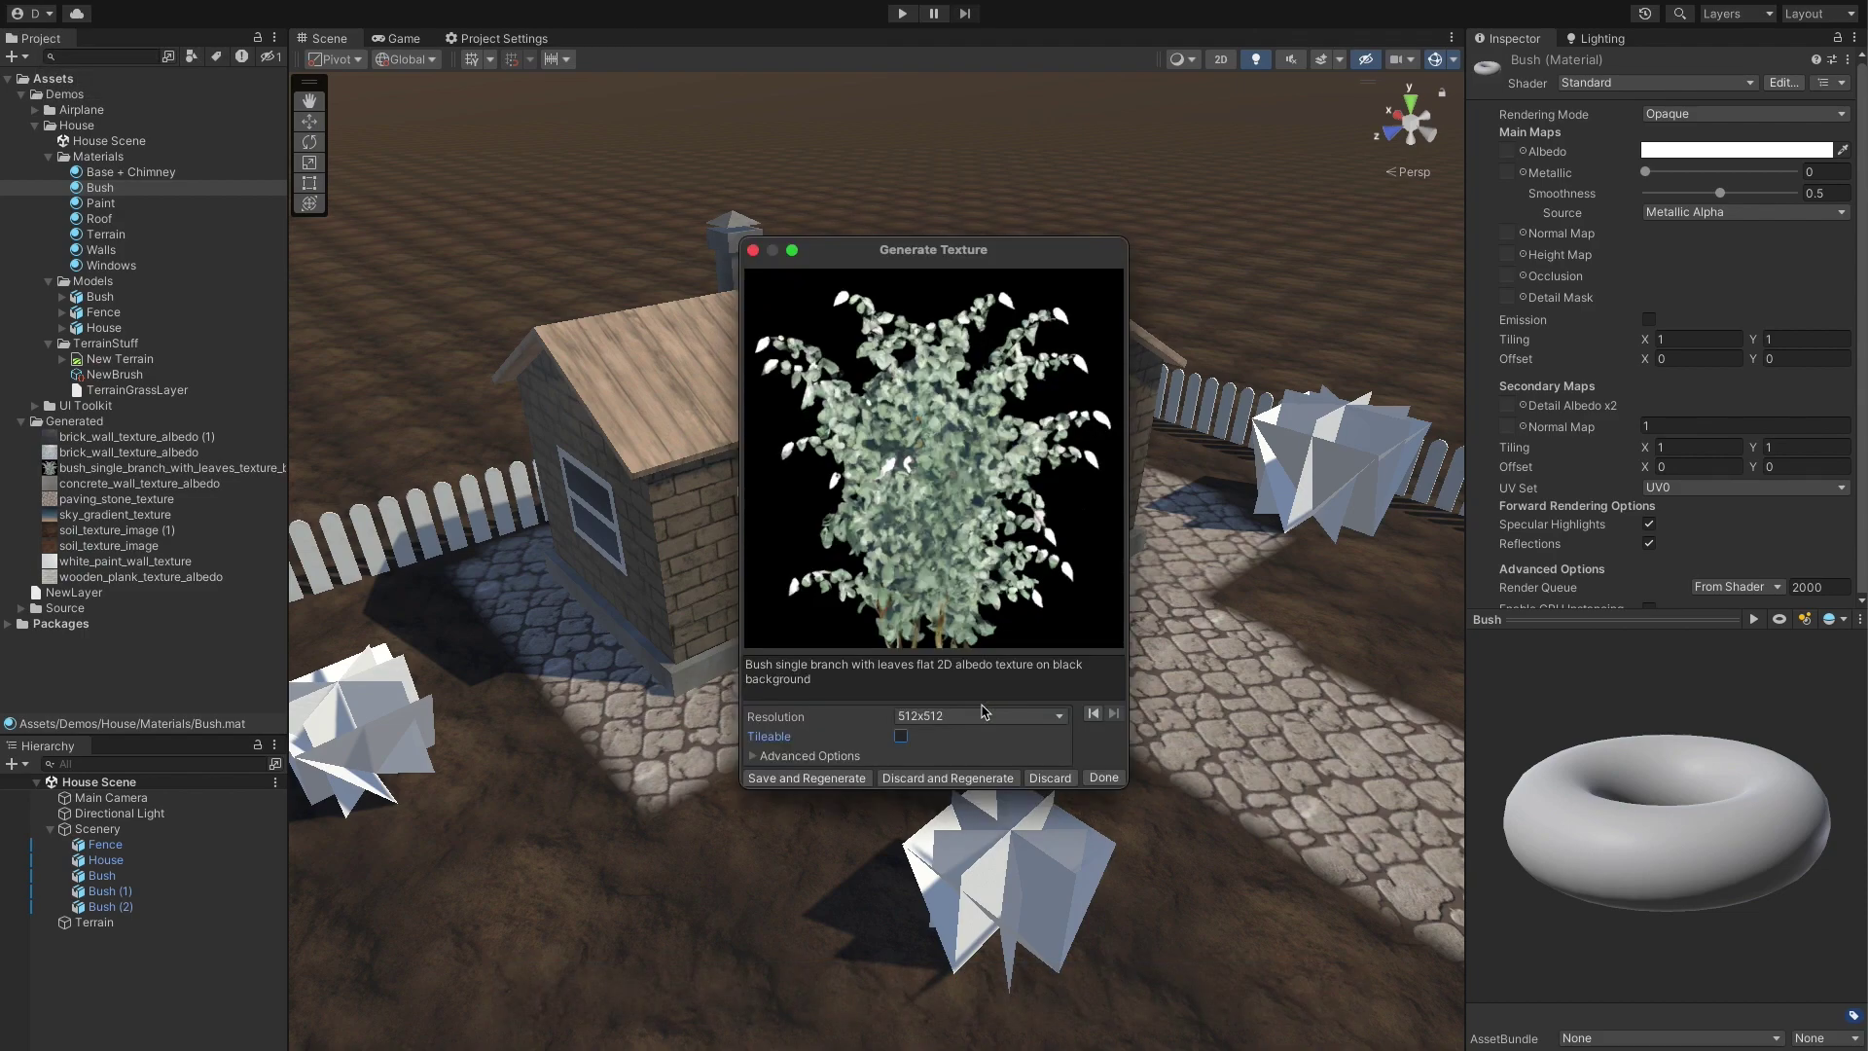
pyautogui.click(1103, 778)
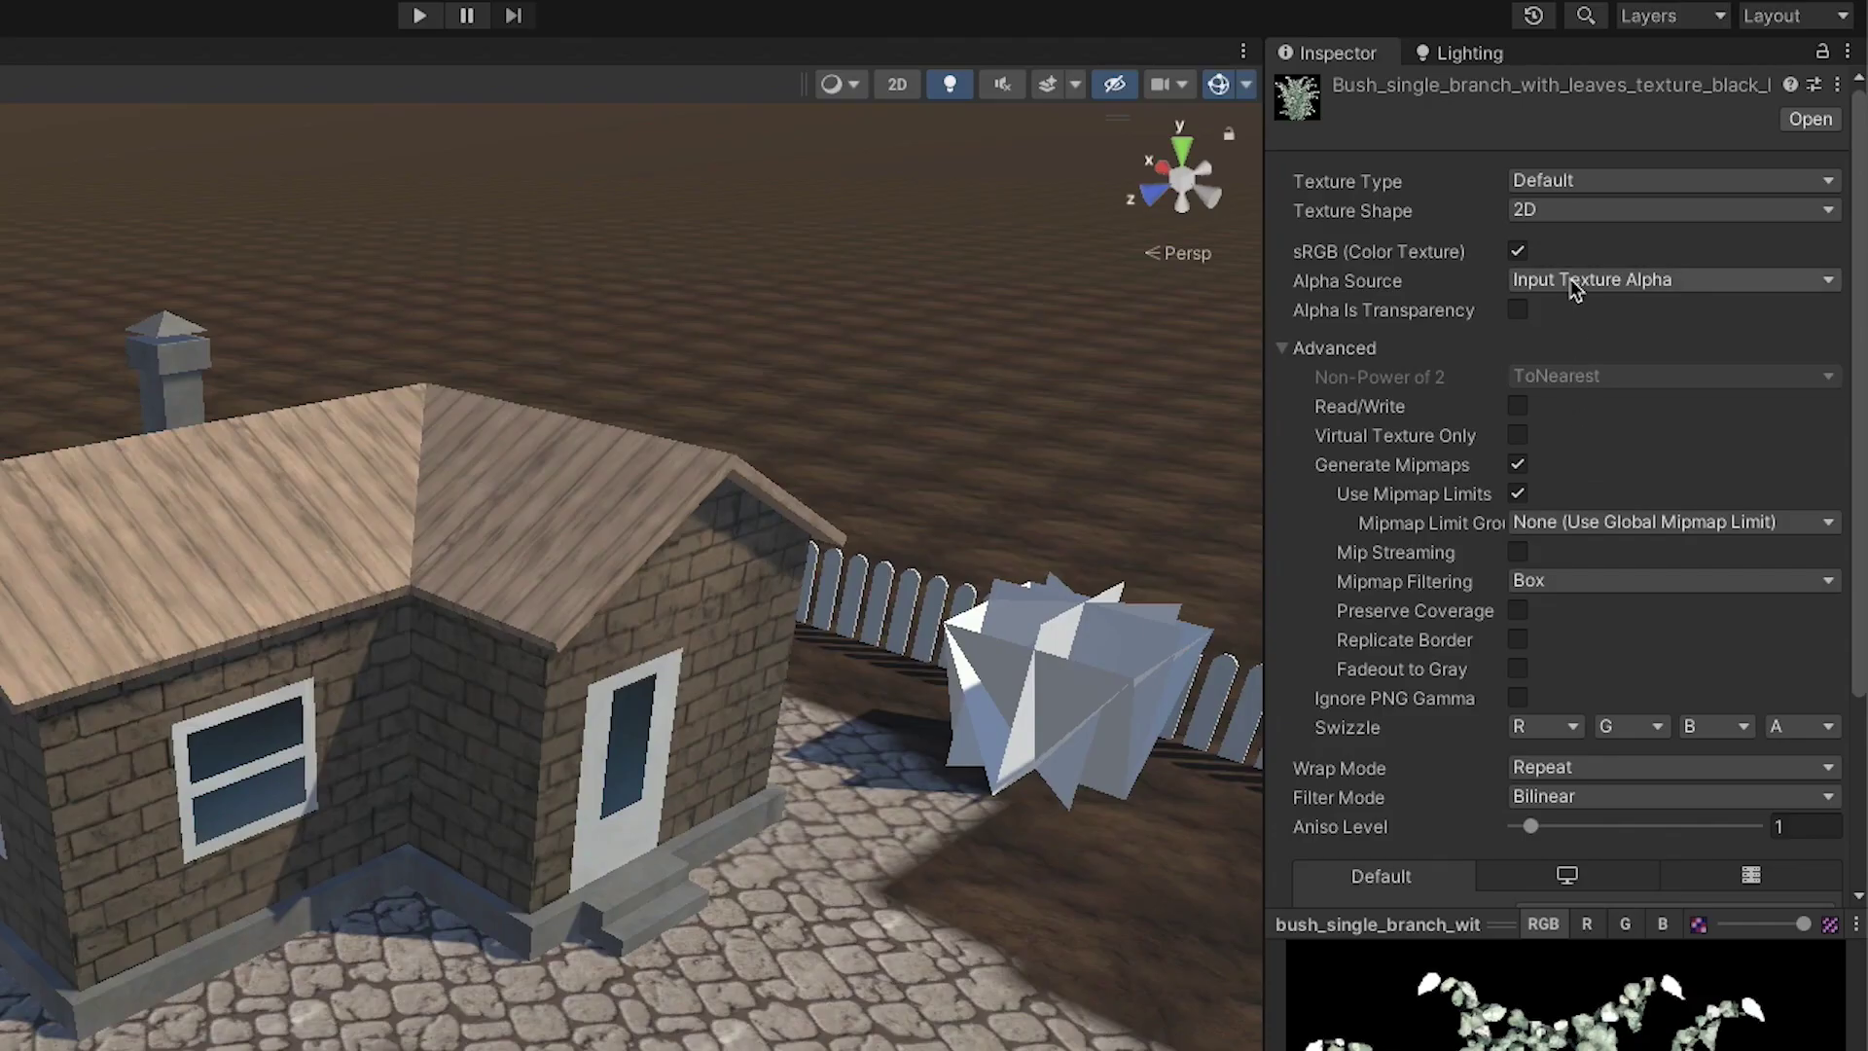
# Step: Set the bush branch texture's Alpha Source to From Gray Scale and apply the import settings
pyautogui.click(1674, 192)
pyautogui.click(1579, 322)
pyautogui.scroll(-5, 1616, 409)
pyautogui.click(1805, 828)
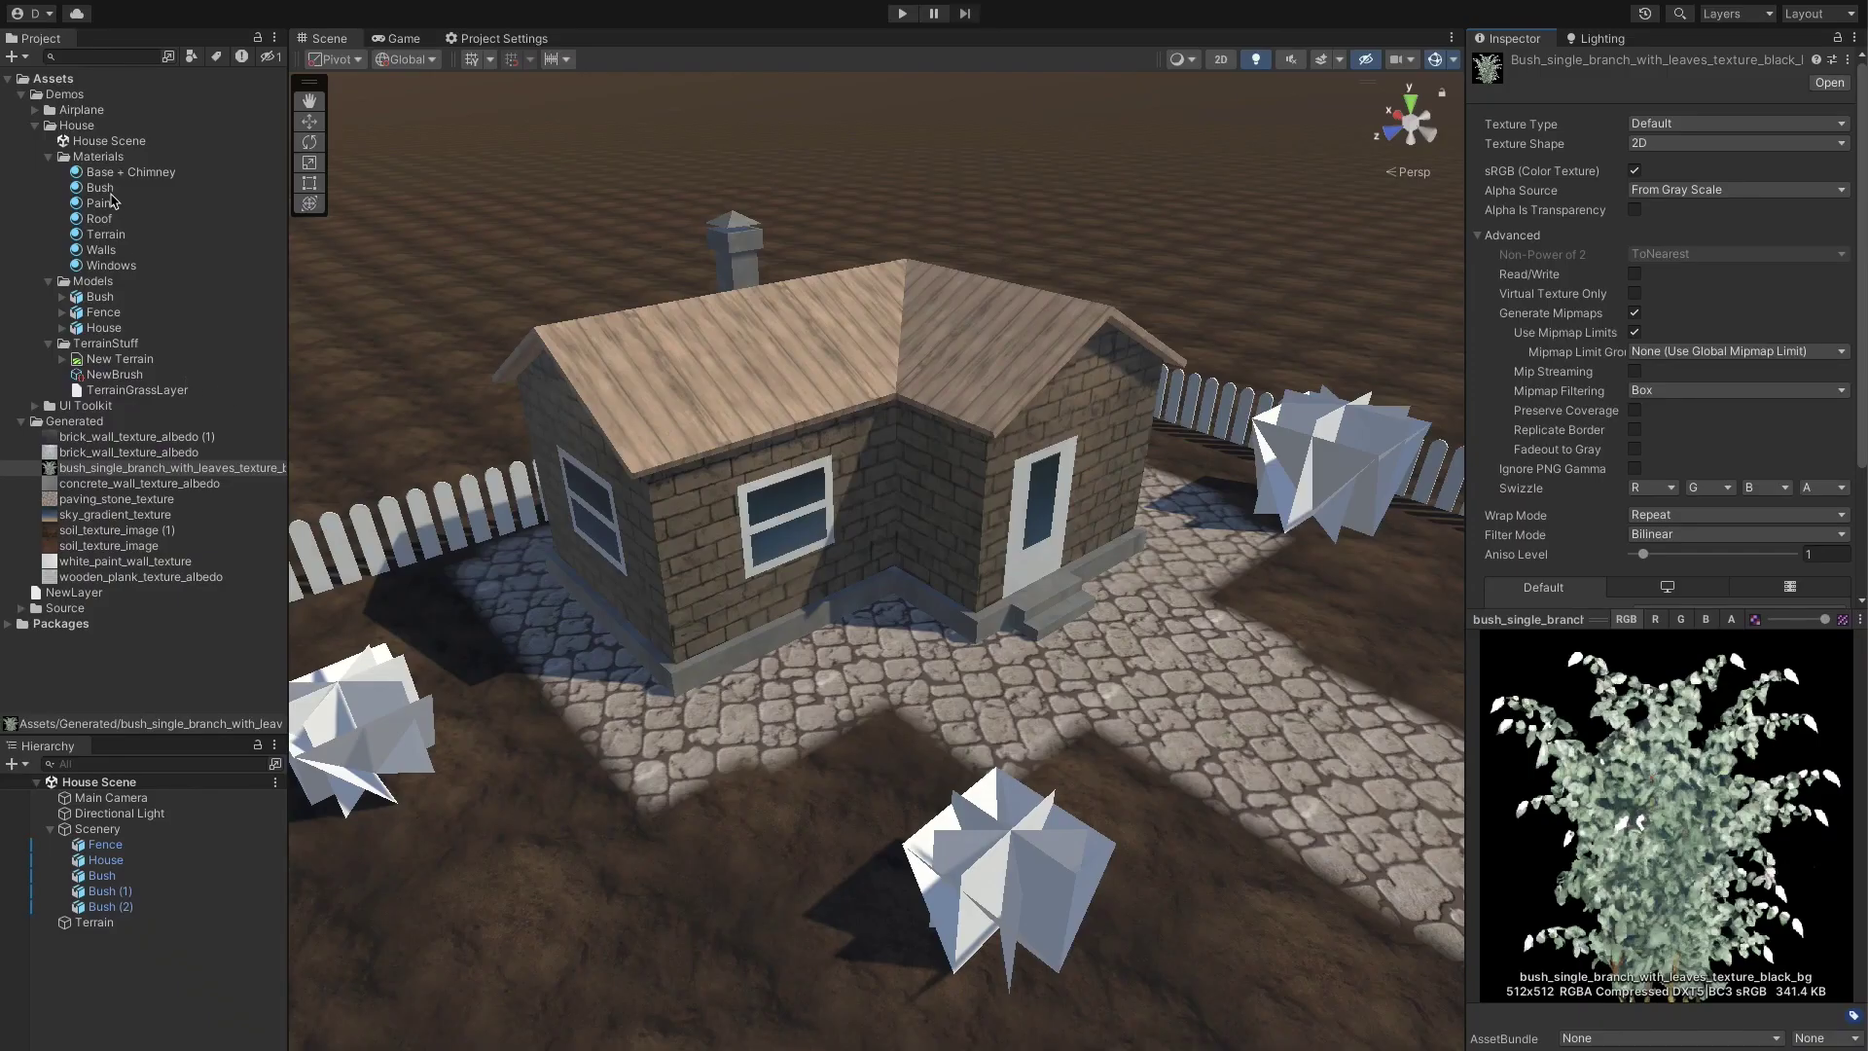
# Step: Assign the bush branch texture to the Bush material's Albedo, using Cutout rendering mode with an Alpha Cutoff of 0.34
pyautogui.click(100, 188)
pyautogui.moveTo(100, 471); pyautogui.dragTo(1507, 153)
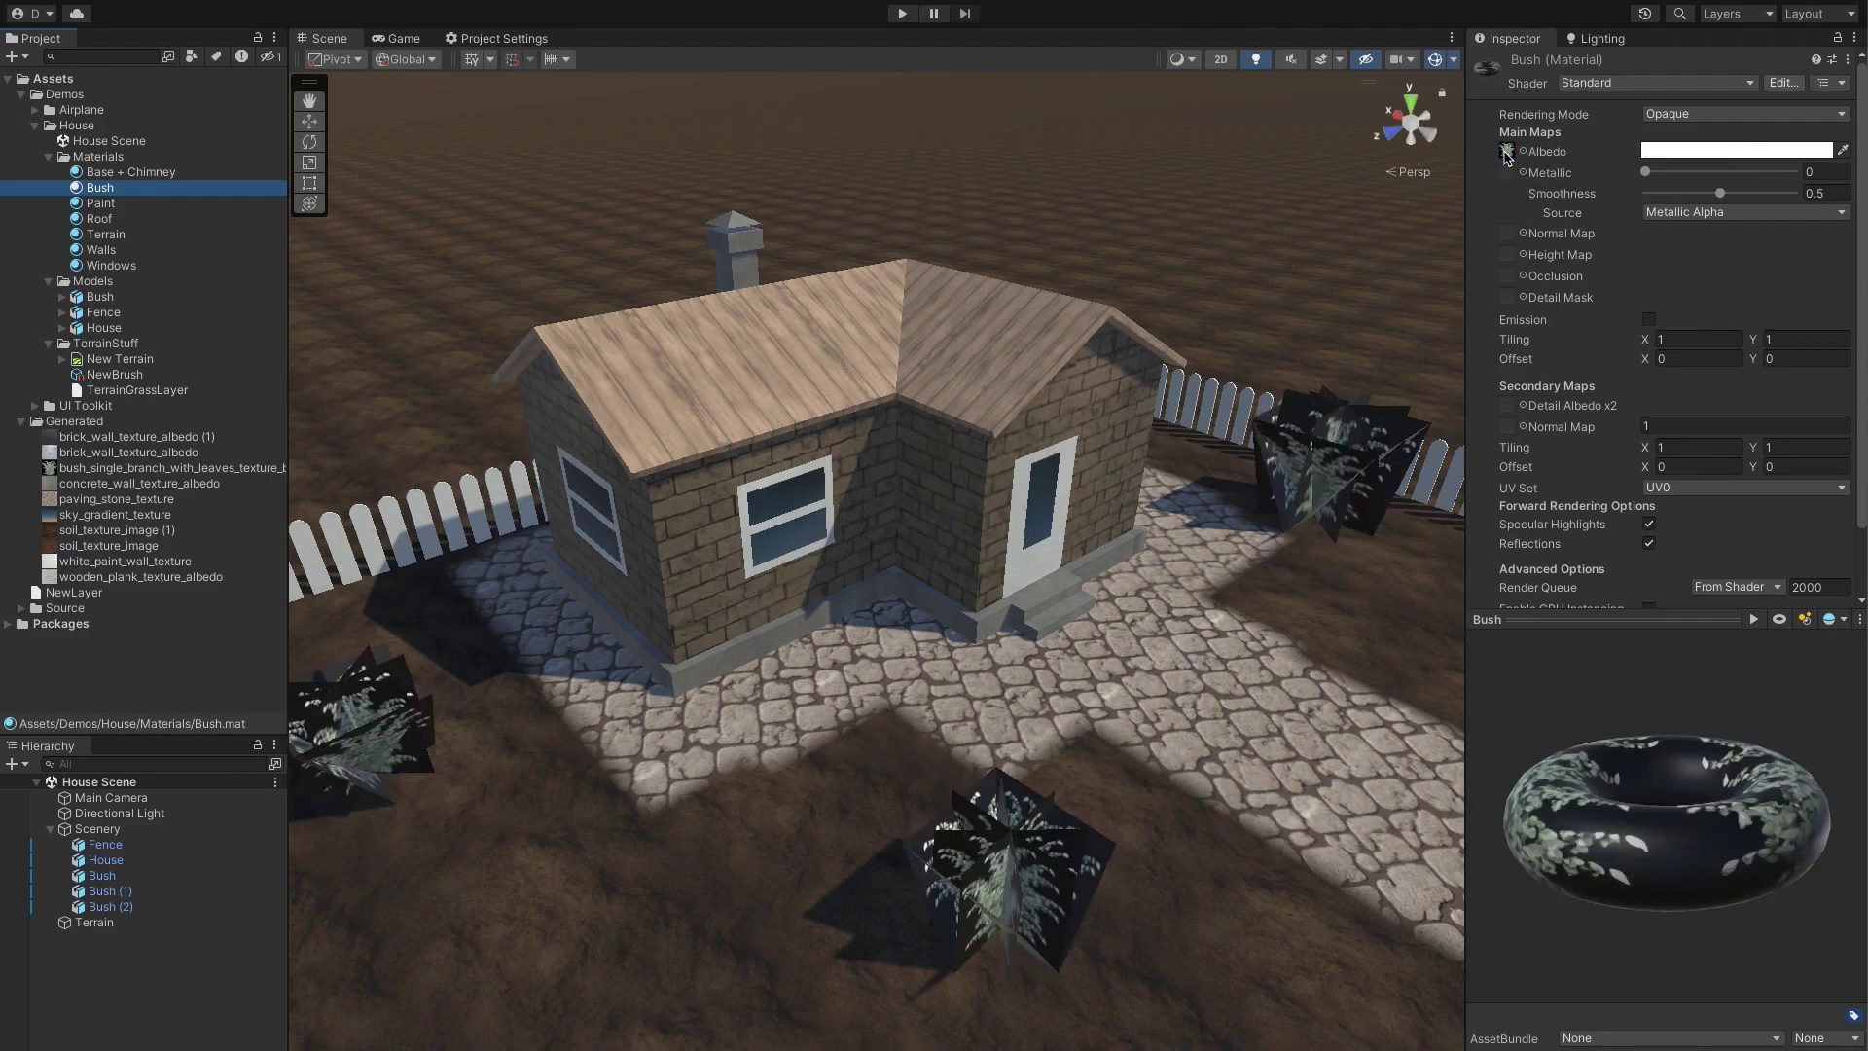
pyautogui.click(1698, 114)
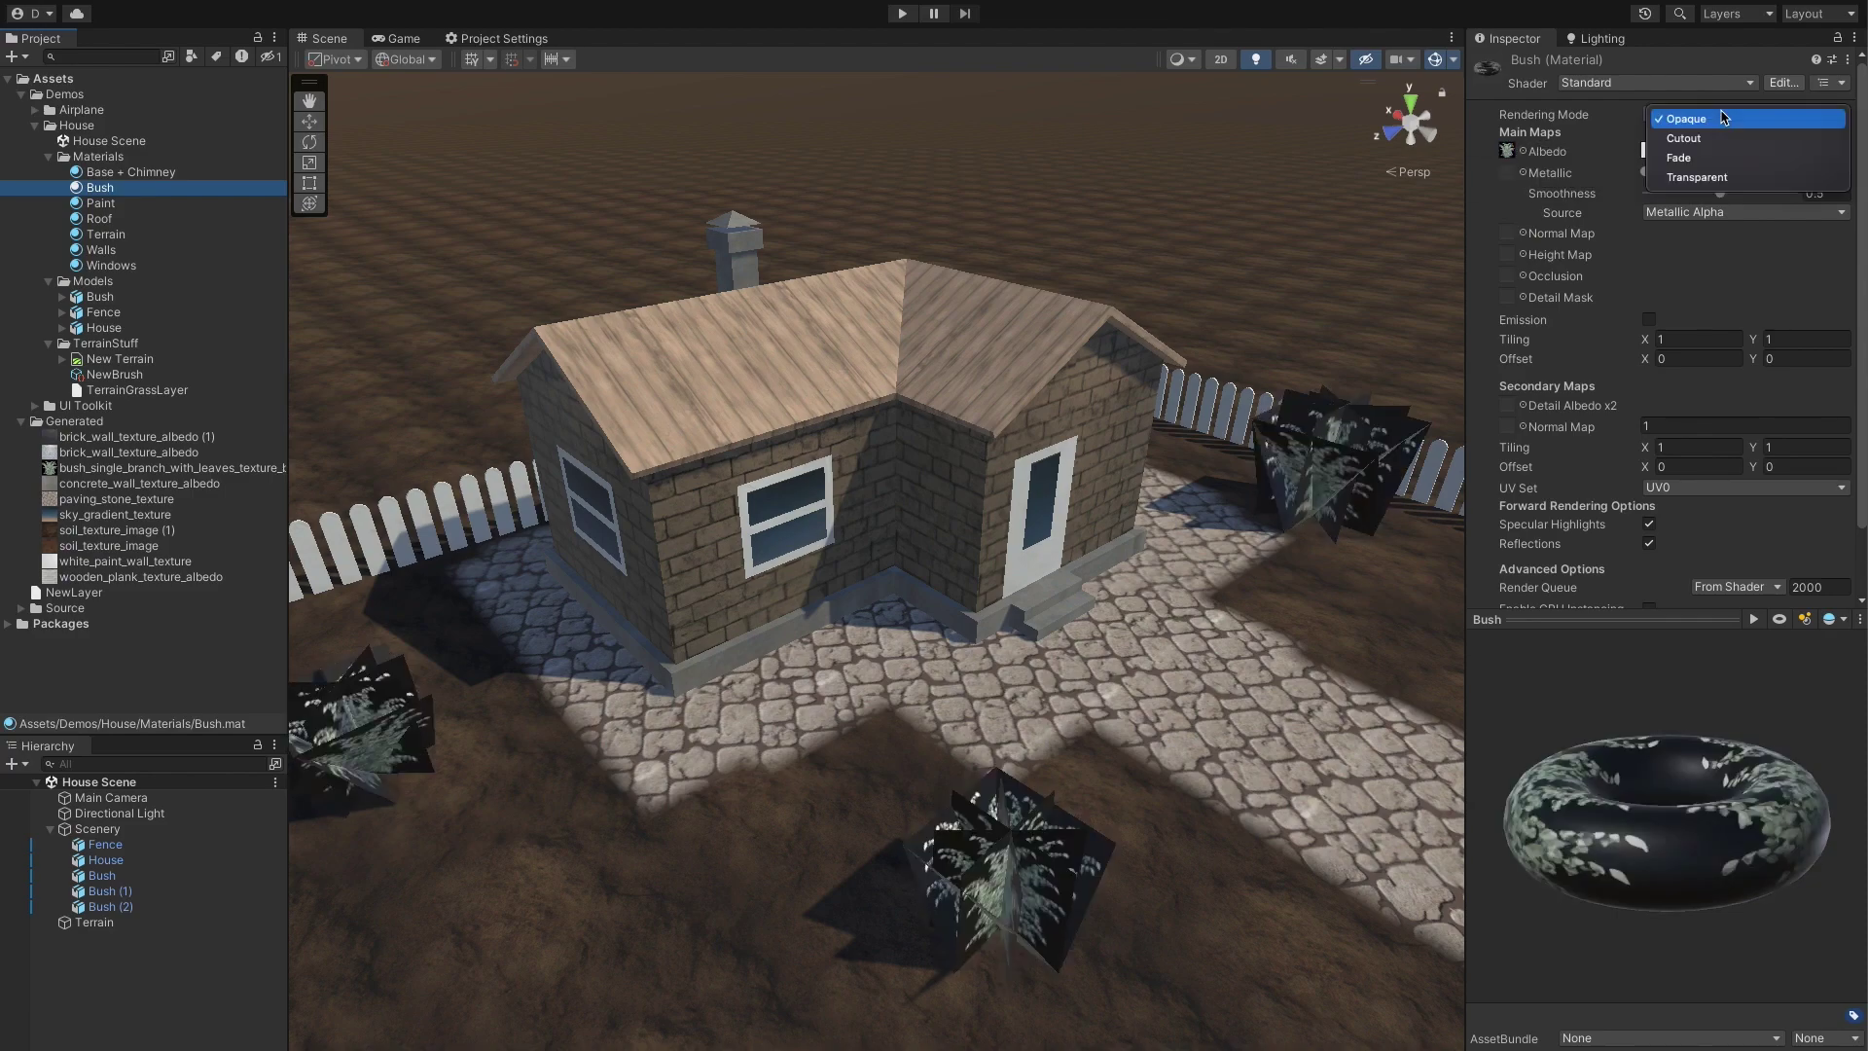
pyautogui.click(1725, 133)
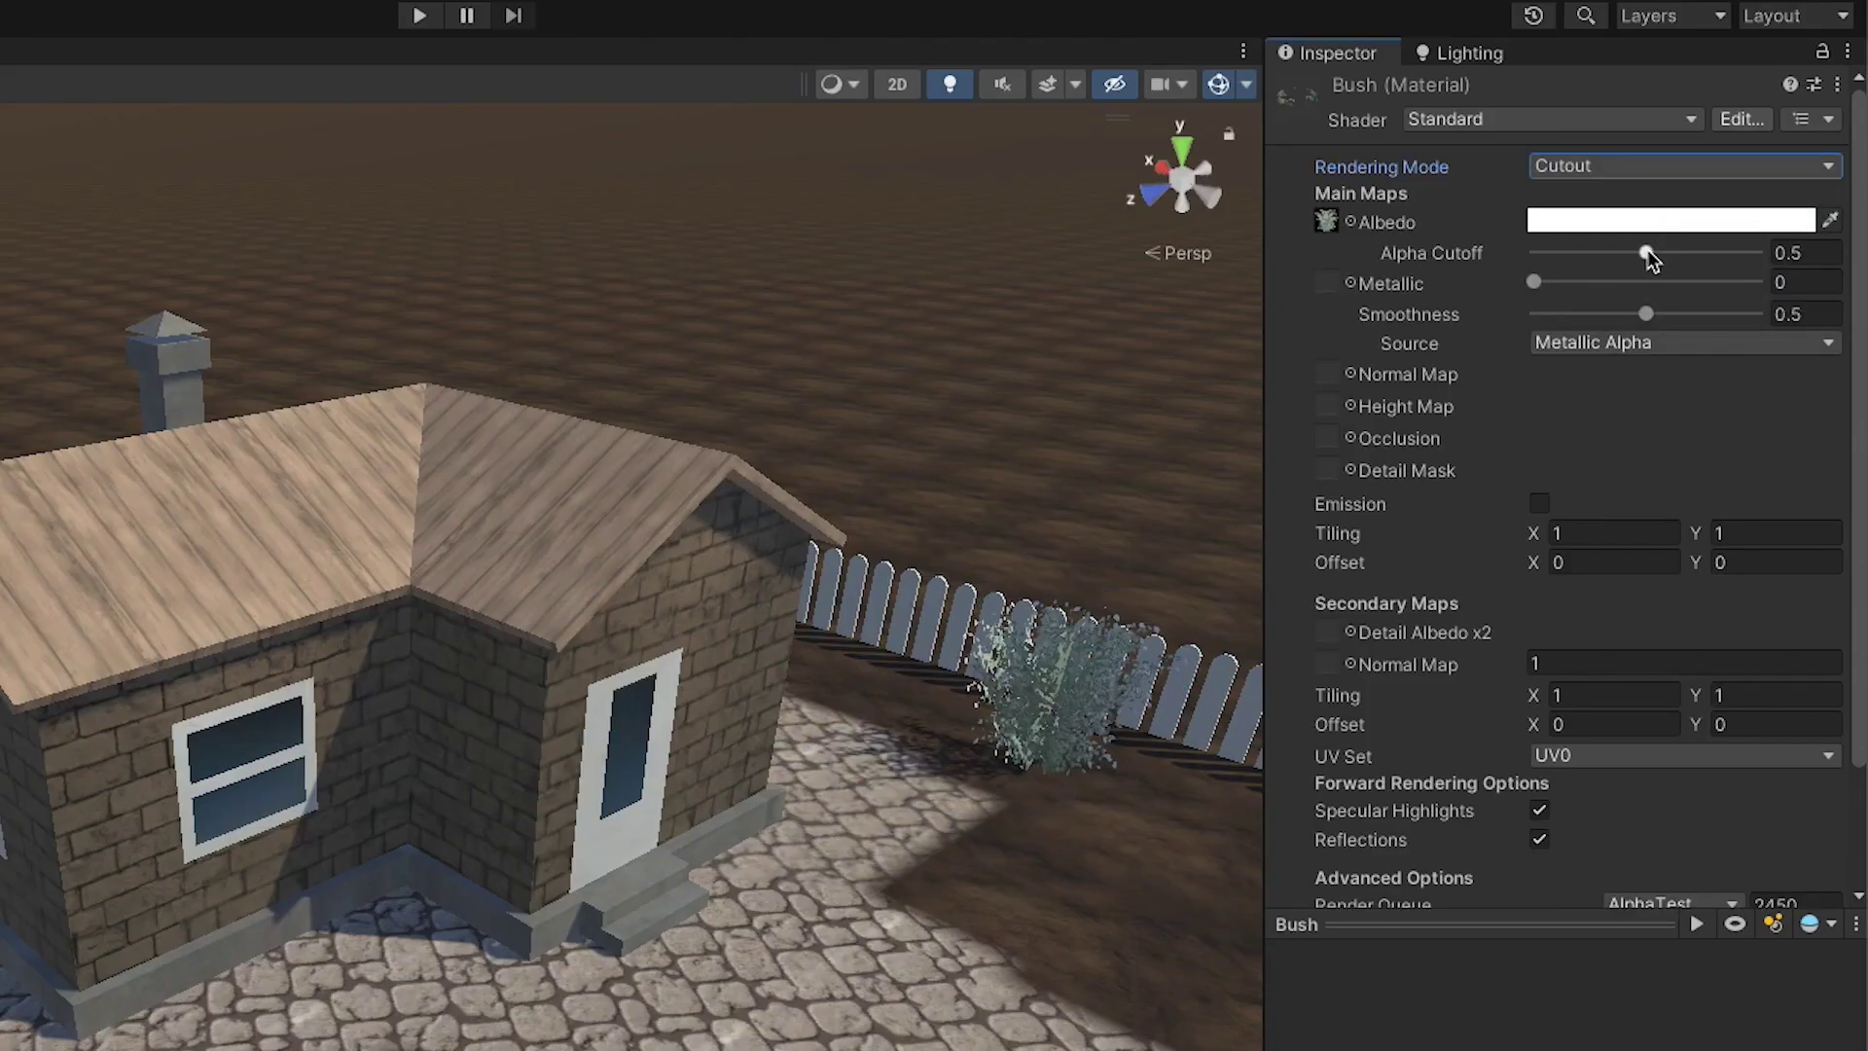
pyautogui.moveTo(1648, 249)
pyautogui.mouseDown()
pyautogui.moveTo(1714, 261)
pyautogui.moveTo(1604, 261)
pyautogui.moveTo(1630, 261)
pyautogui.mouseUp()
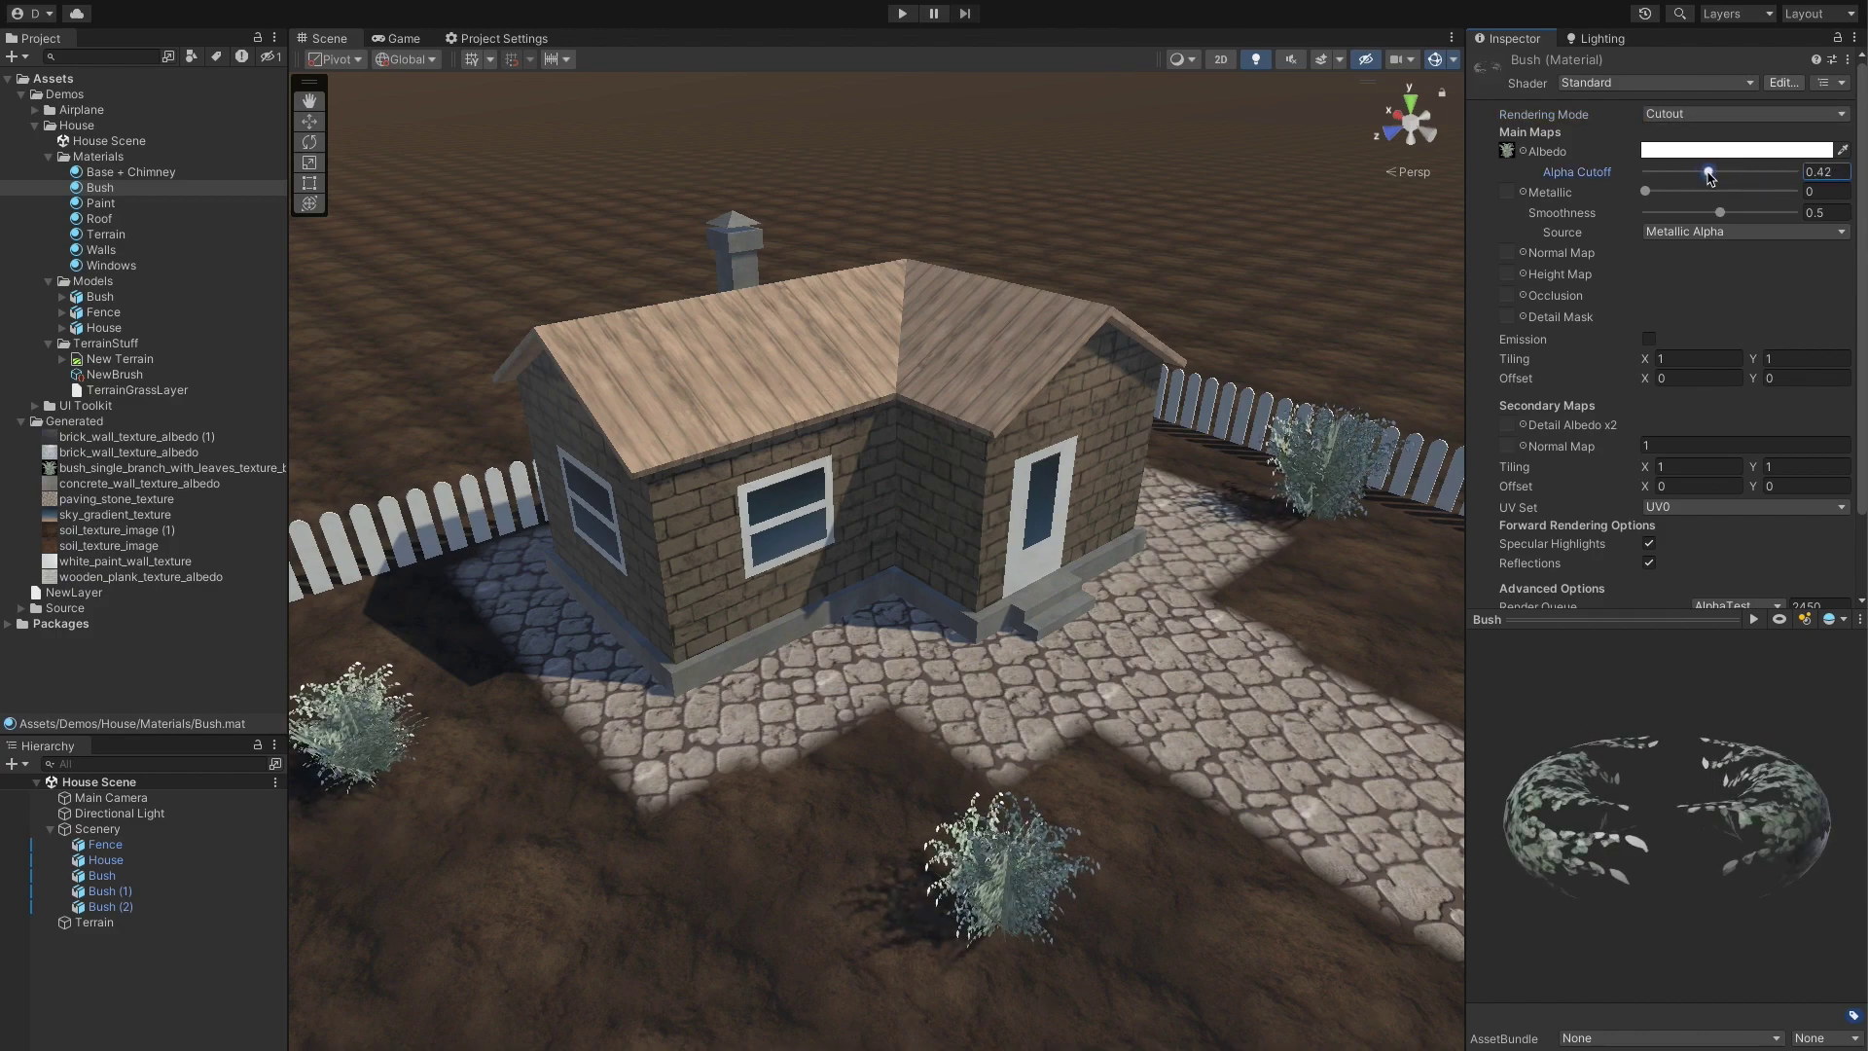
# Step: Tint the Bush material's Albedo colour light green
pyautogui.click(1698, 151)
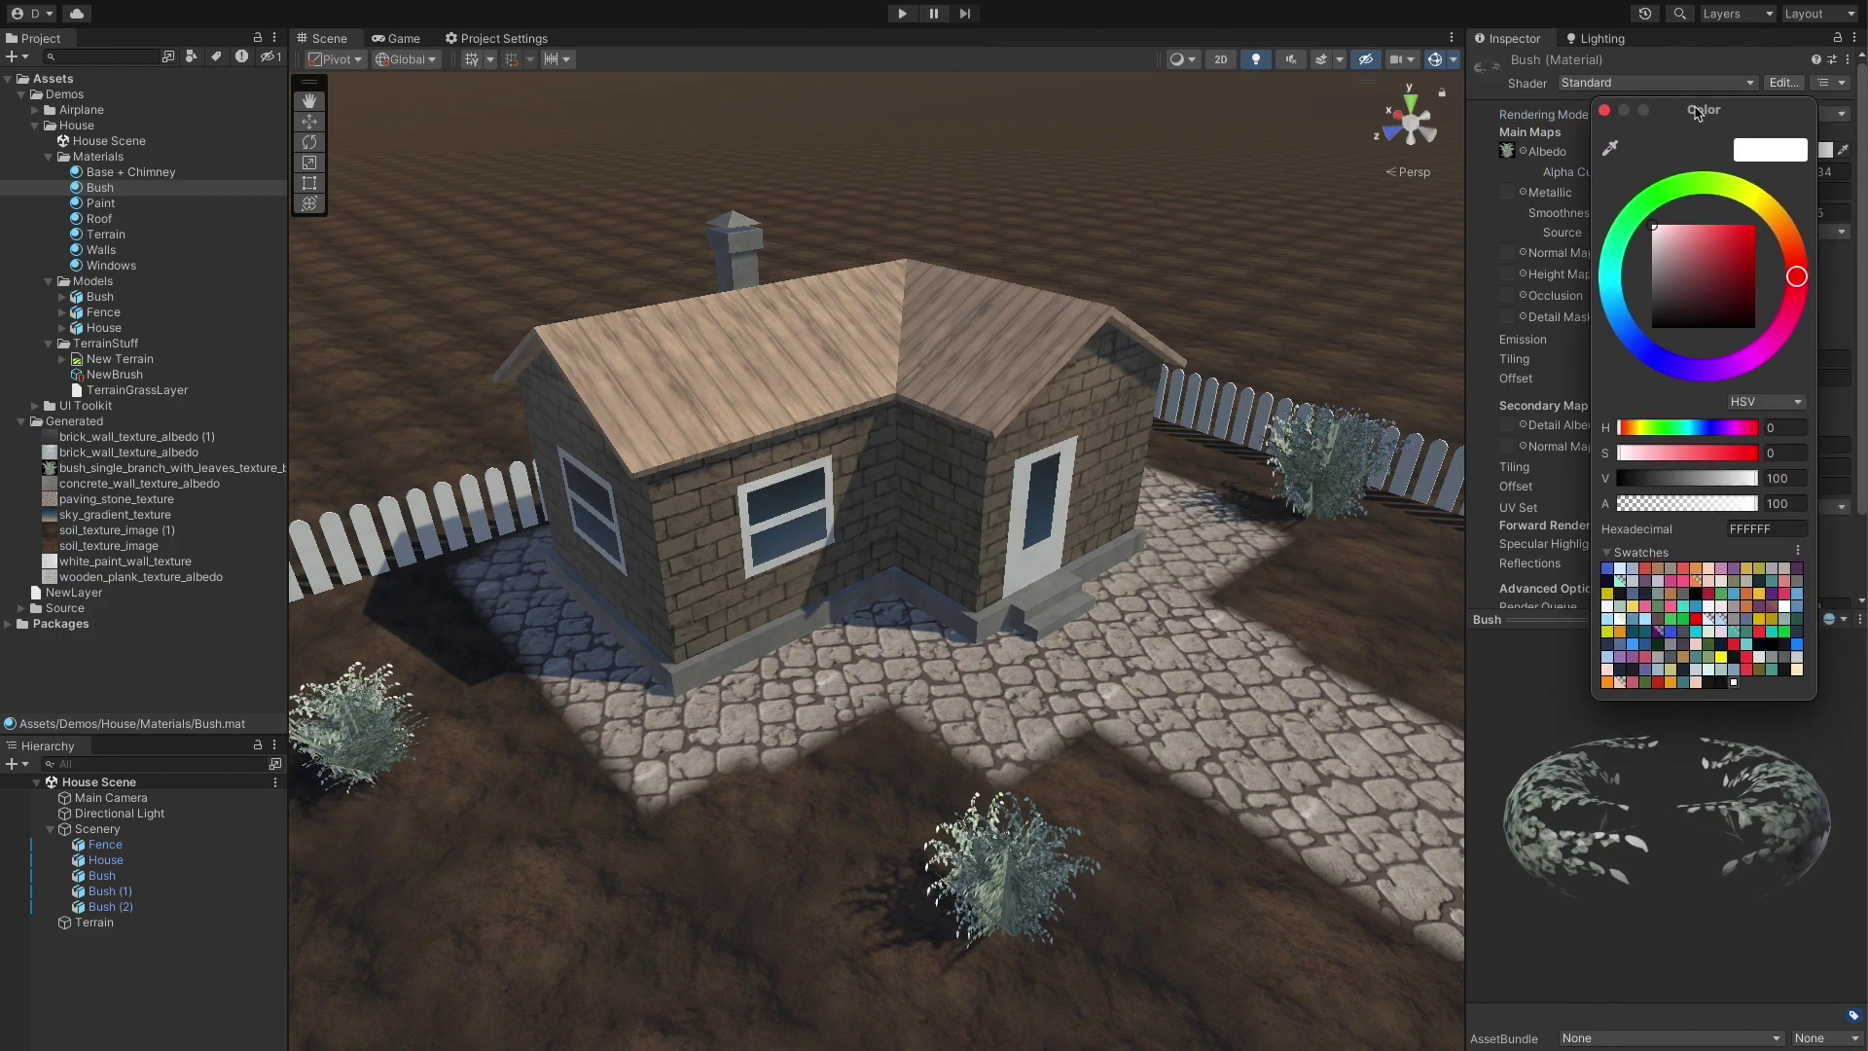
pyautogui.click(1695, 237)
pyautogui.click(1648, 189)
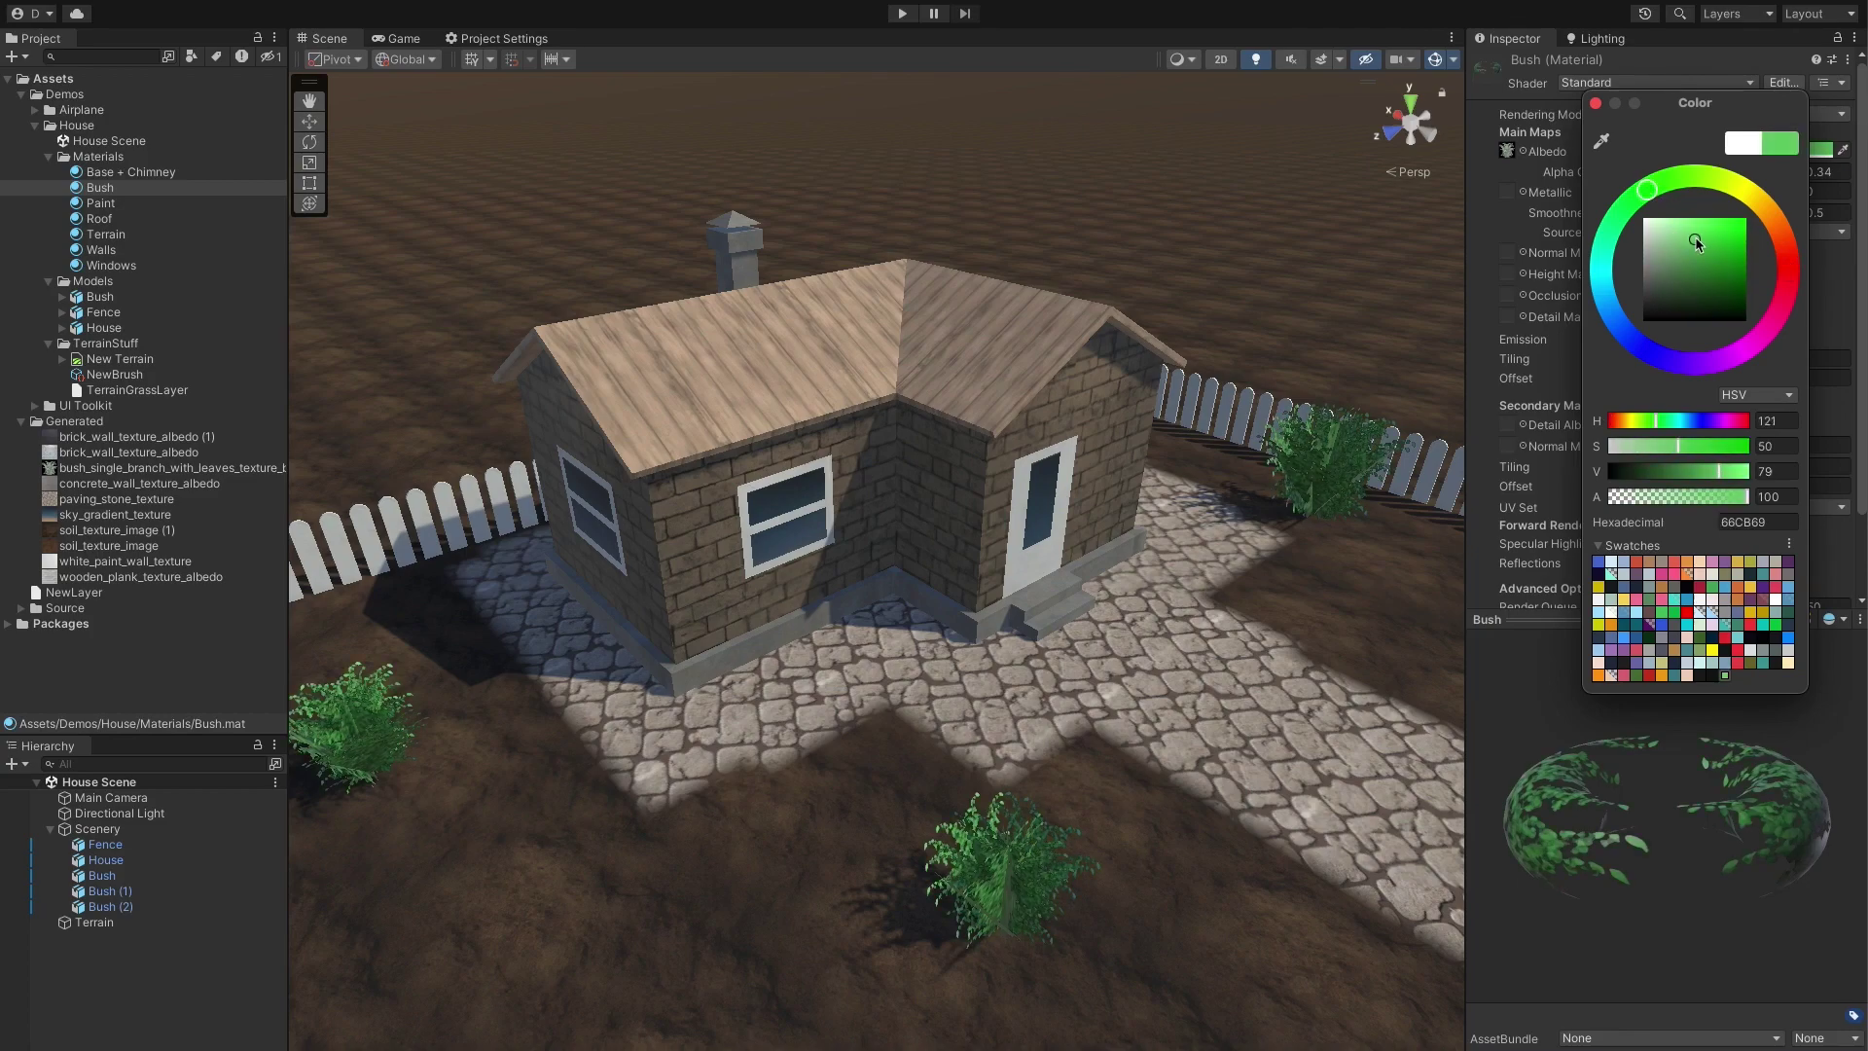
pyautogui.moveTo(1694, 236); pyautogui.dragTo(1690, 232)
pyautogui.click(1595, 104)
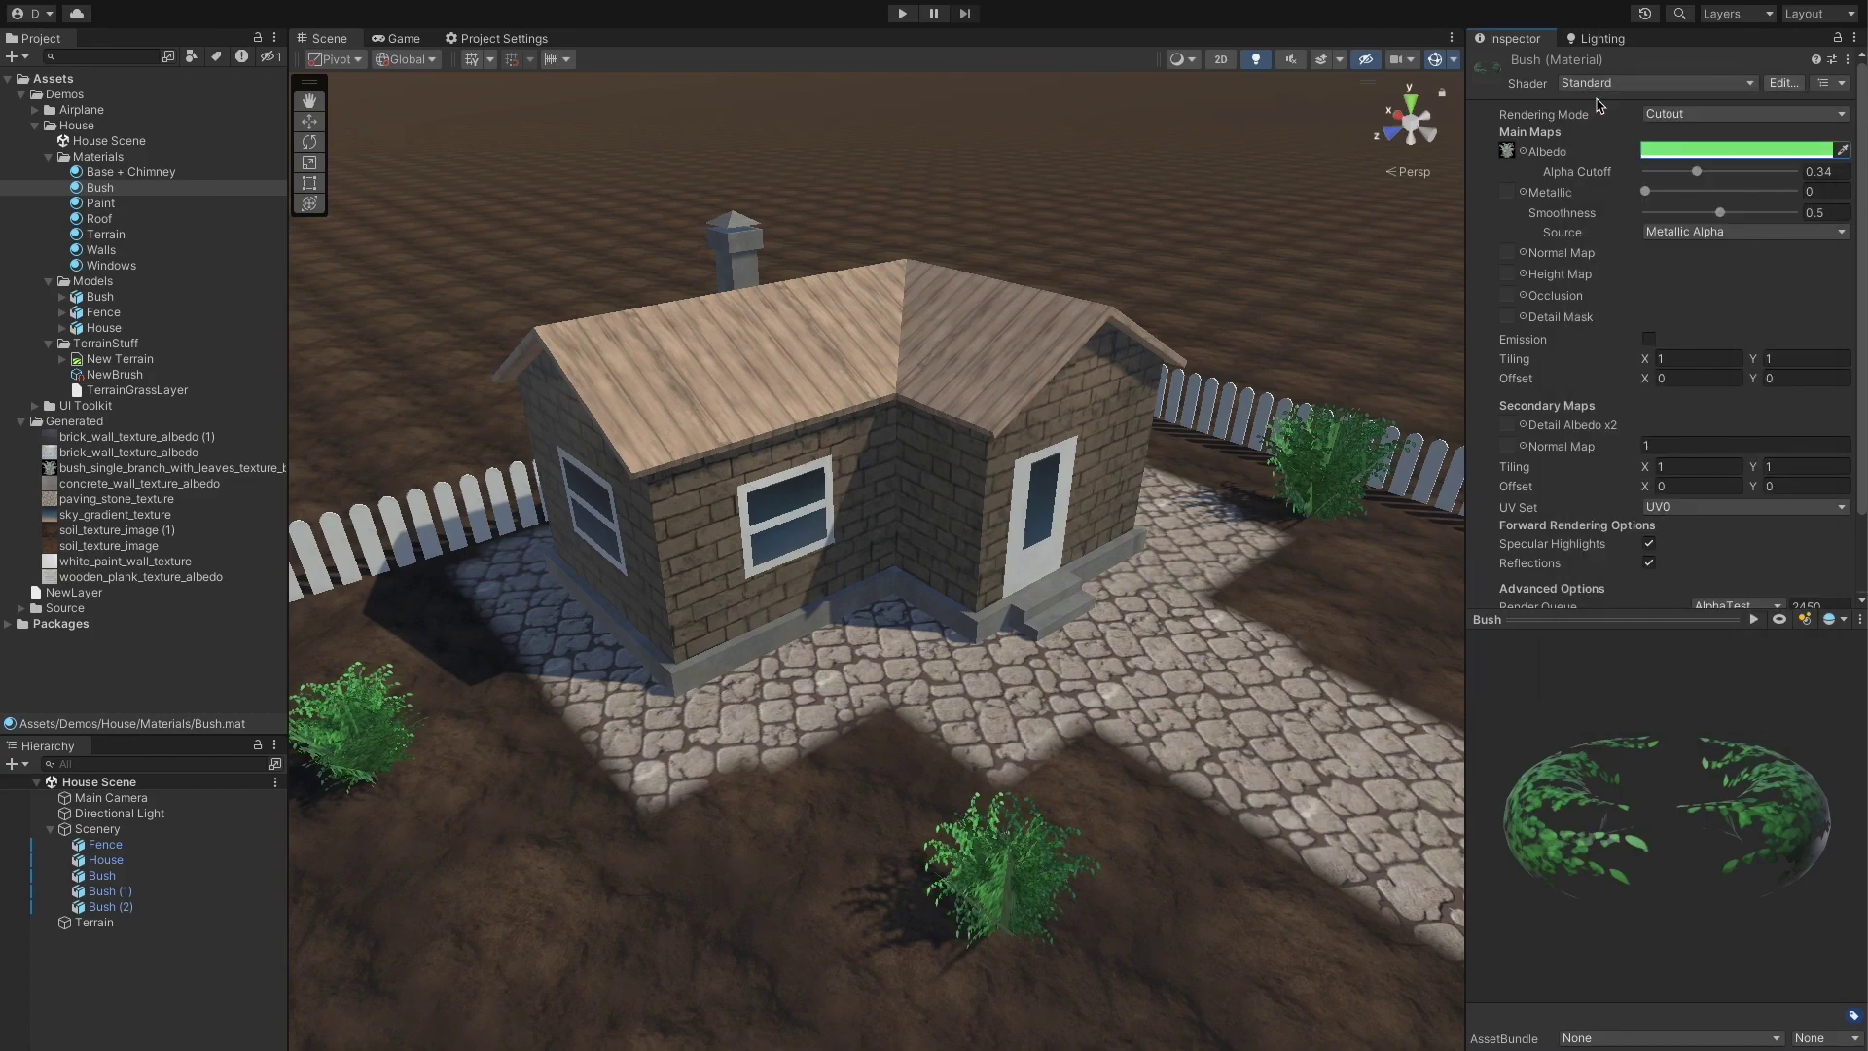
# Step: Generate a non-tileable 256x256 DALL-E texture from "Flat white single color grass sprout on flat black background, 2D texture", regenerate once and keep the second result
pyautogui.click(11, 57)
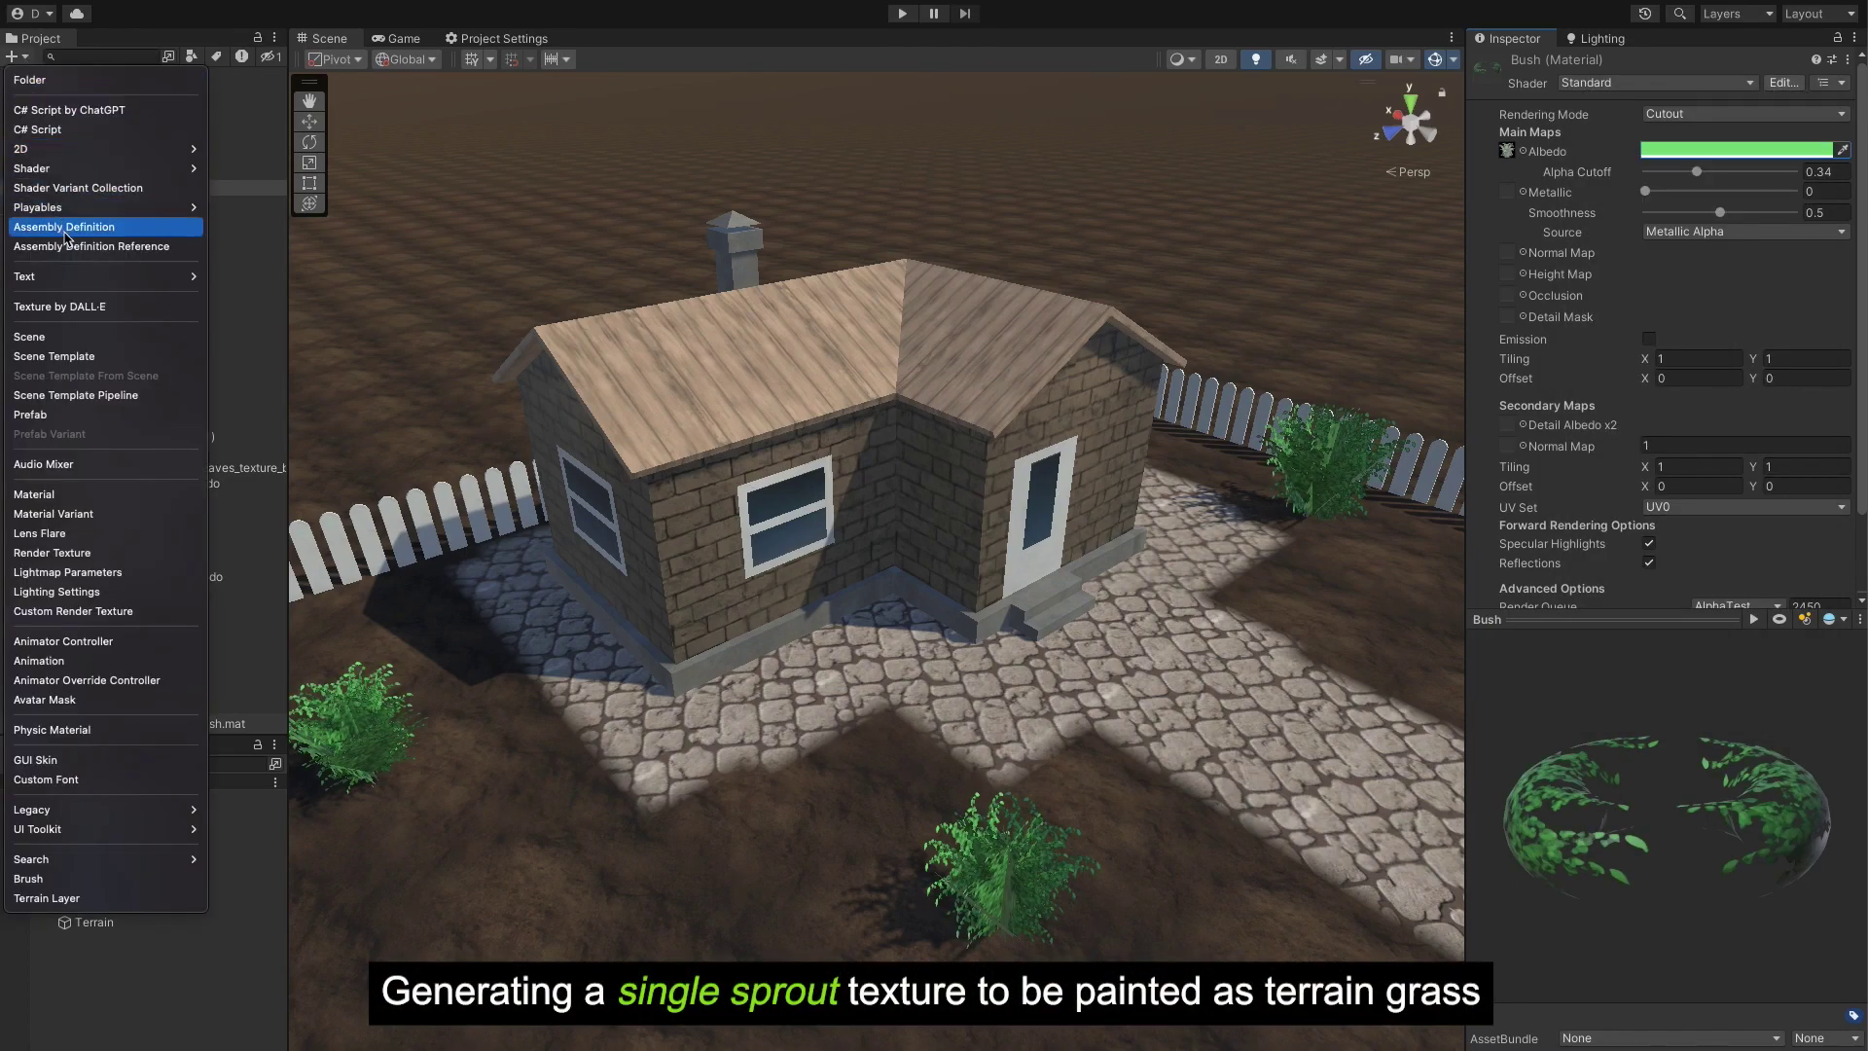
pyautogui.click(75, 308)
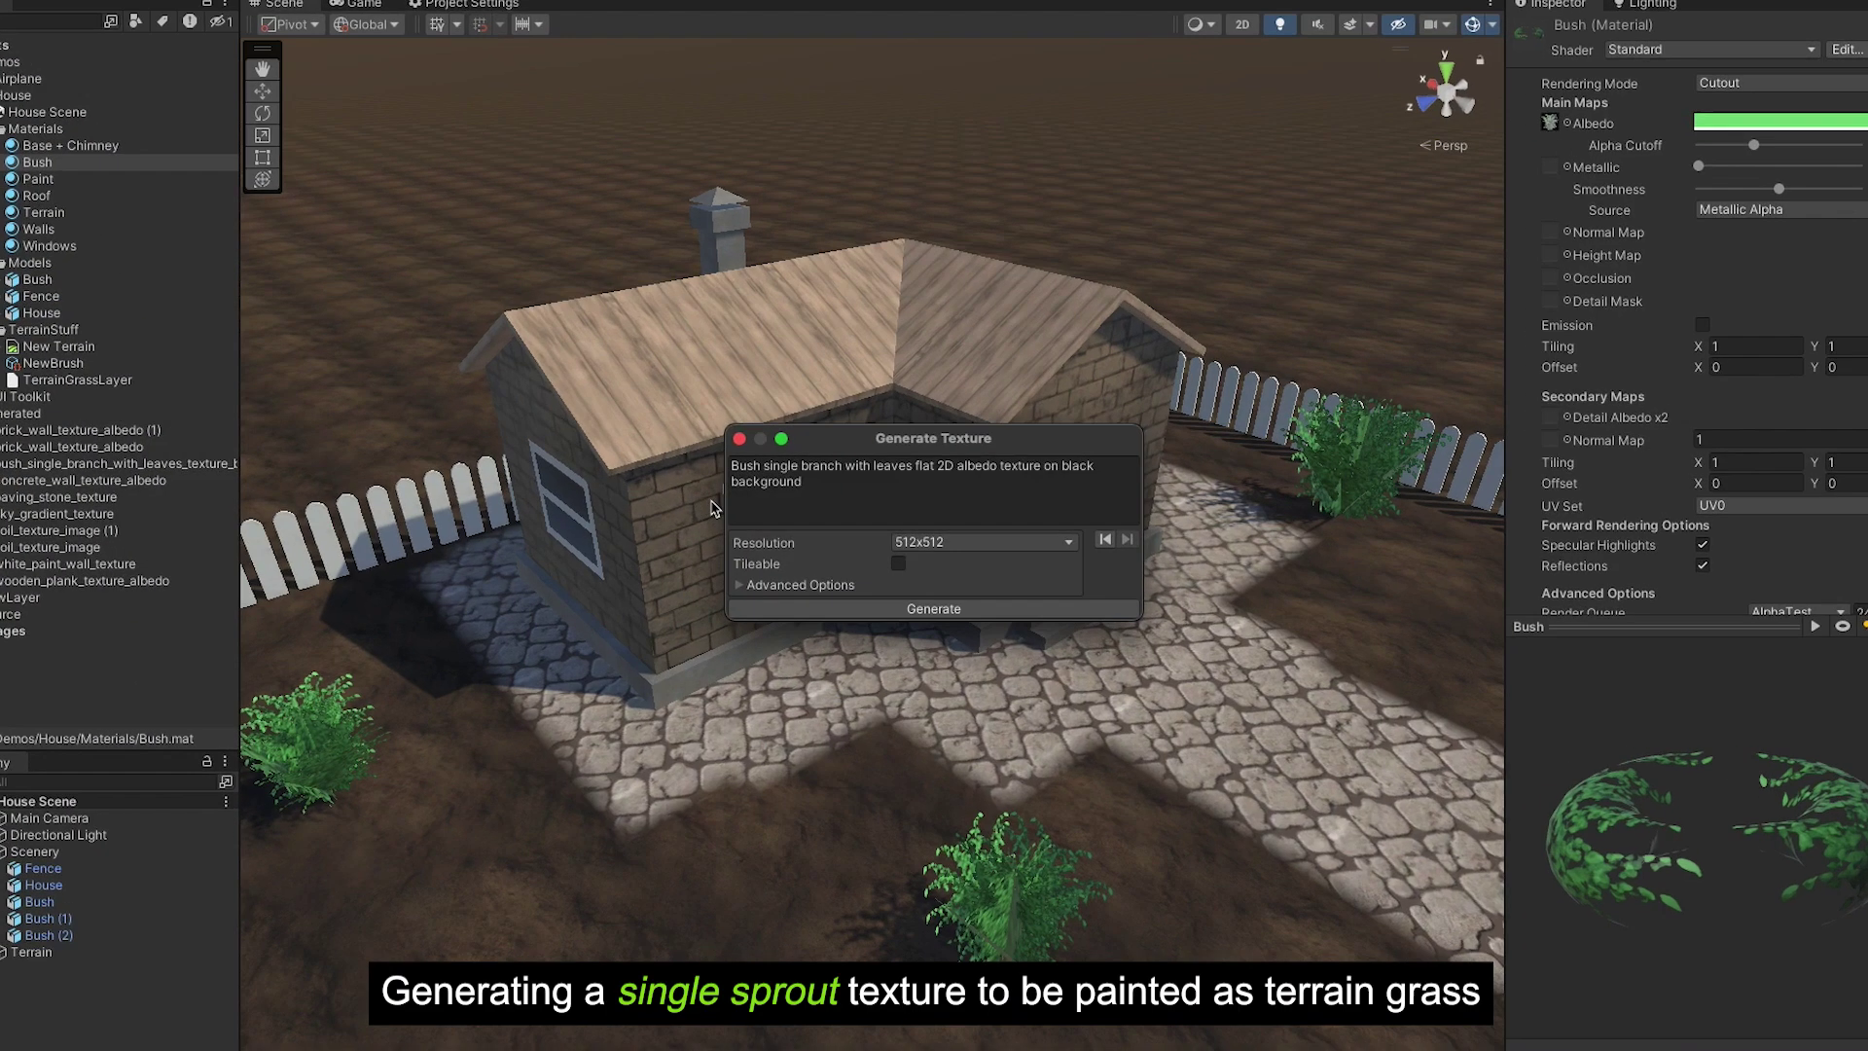
pyautogui.press('super+a')
pyautogui.write('Fla')
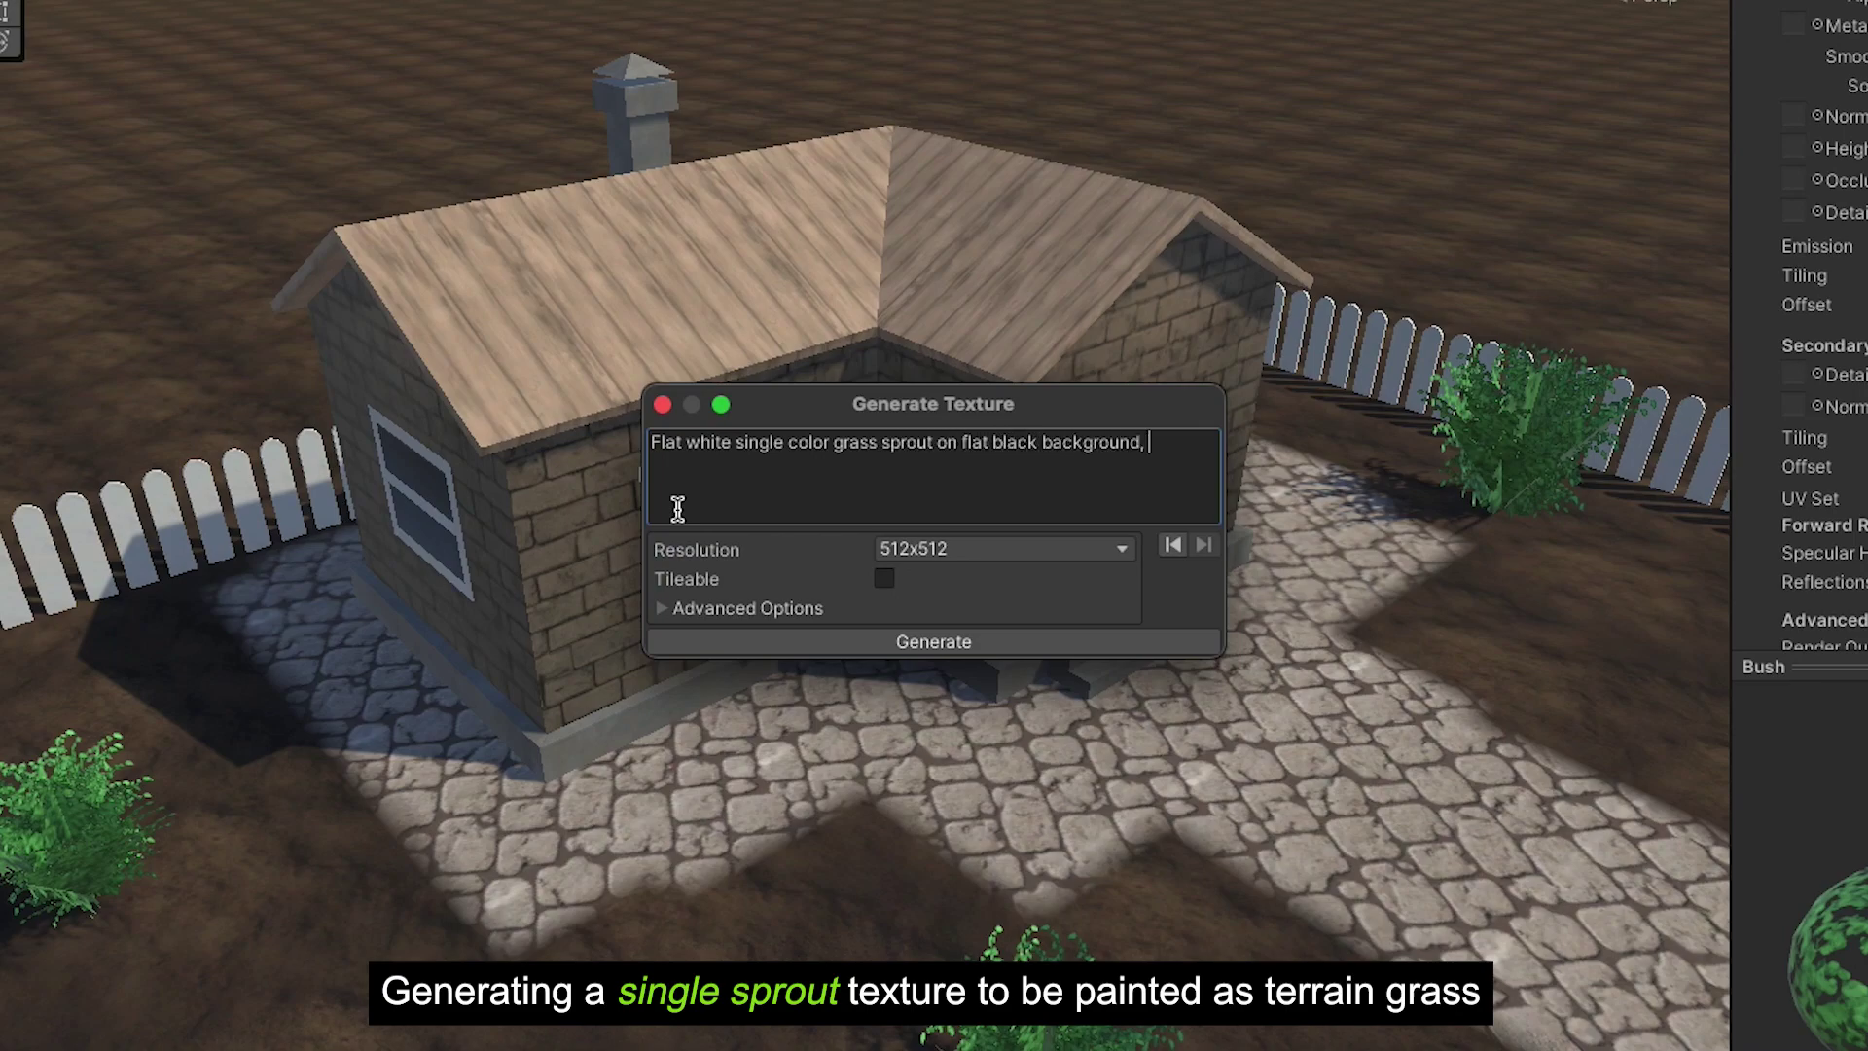
pyautogui.write('exture')
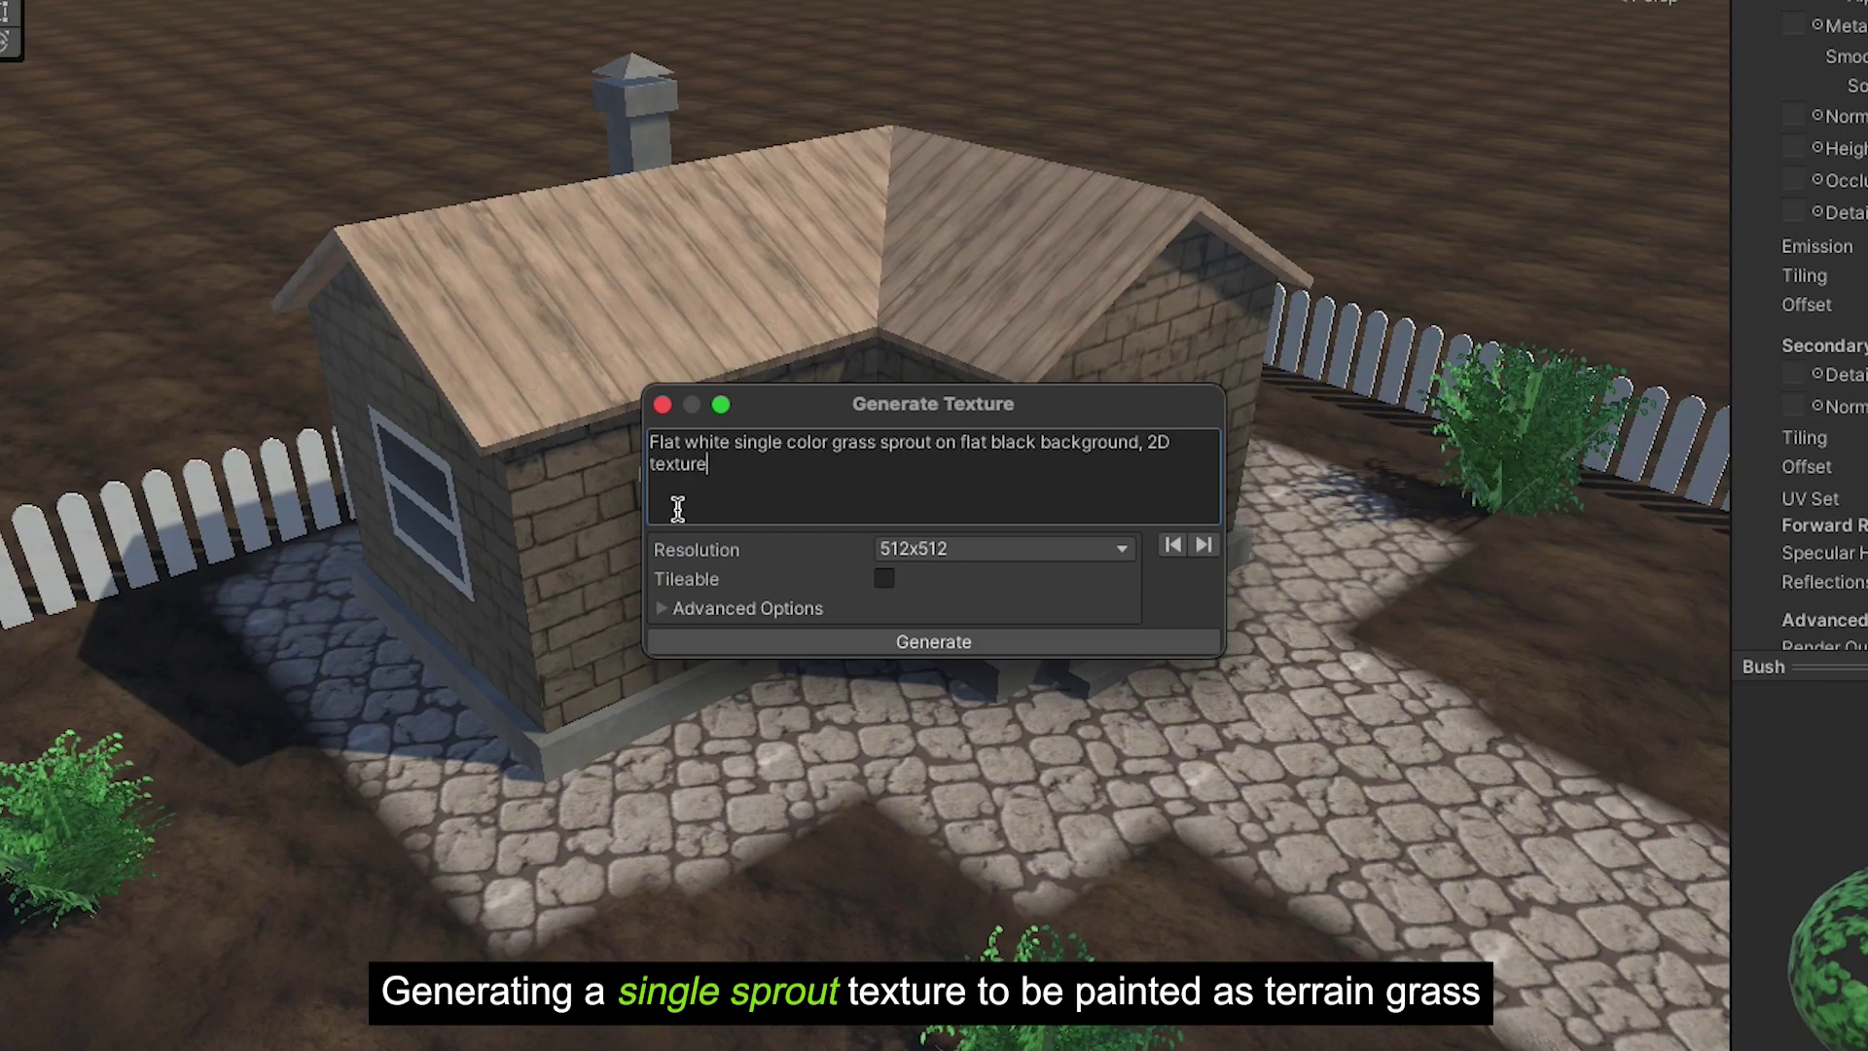
pyautogui.click(997, 551)
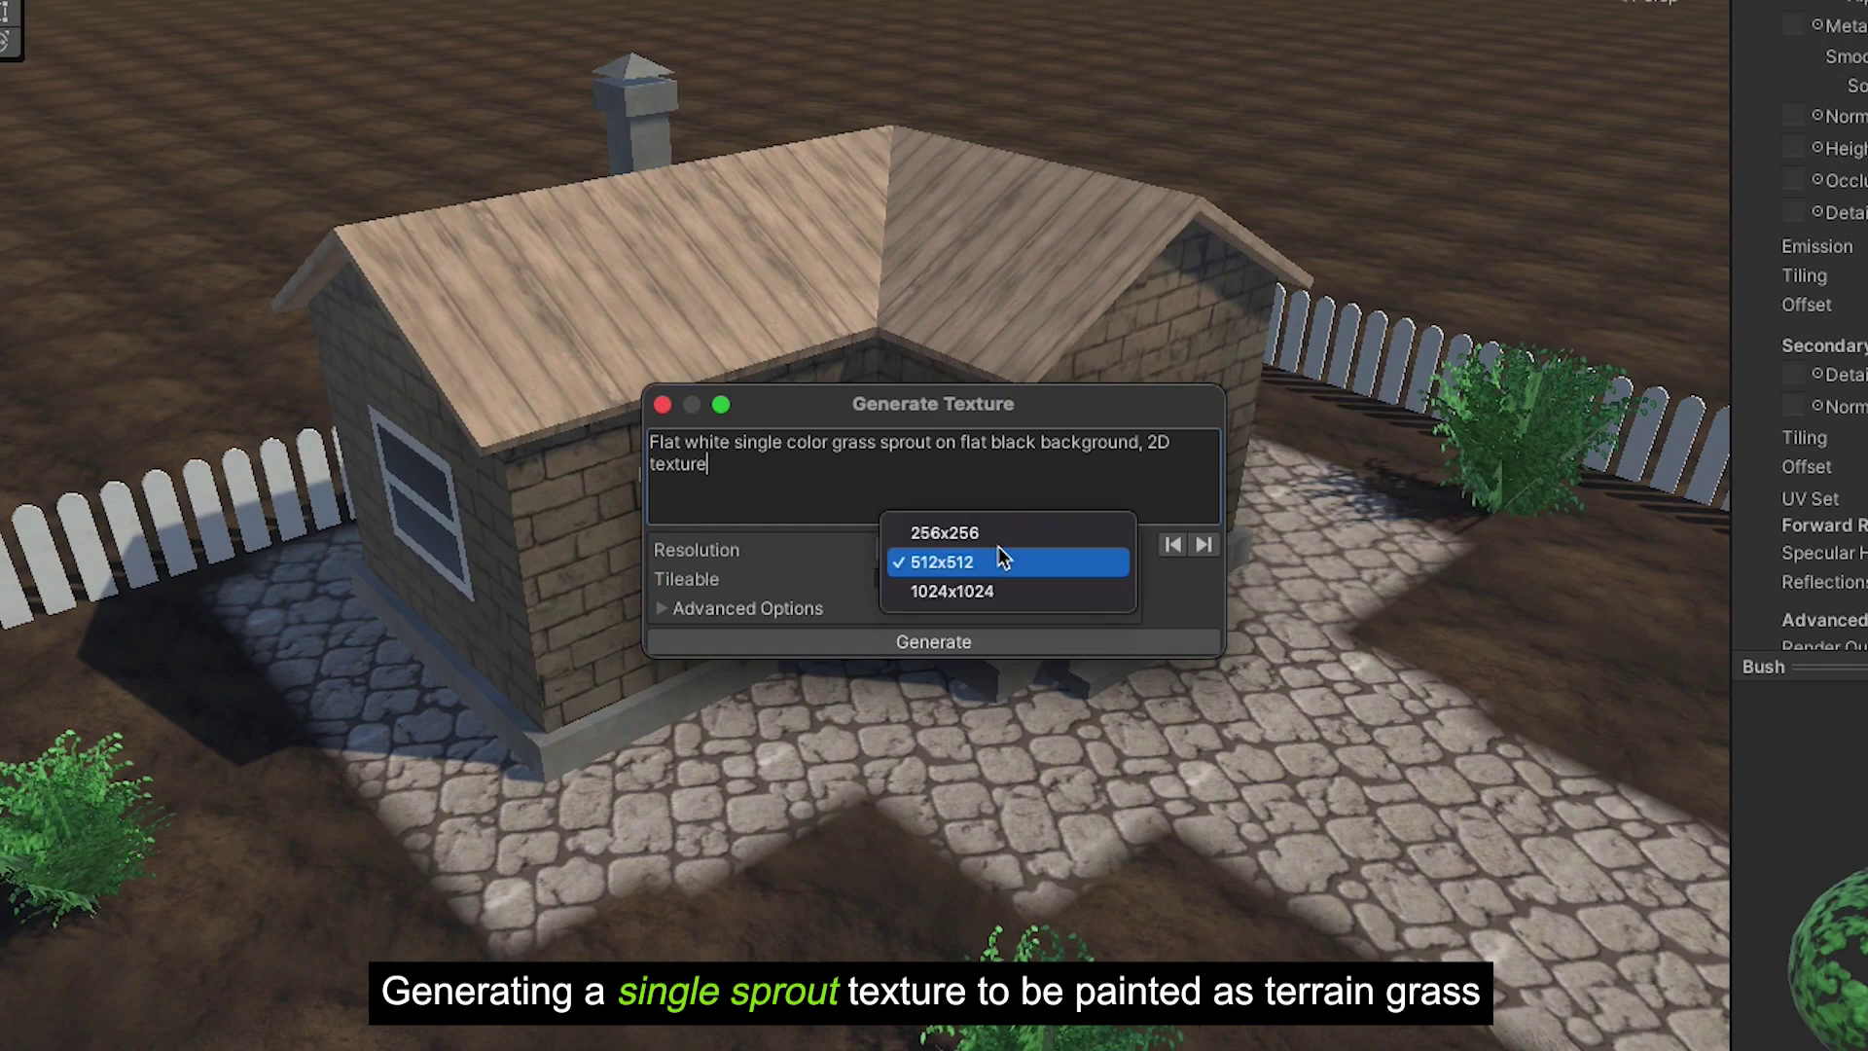
pyautogui.click(1012, 531)
pyautogui.click(1002, 638)
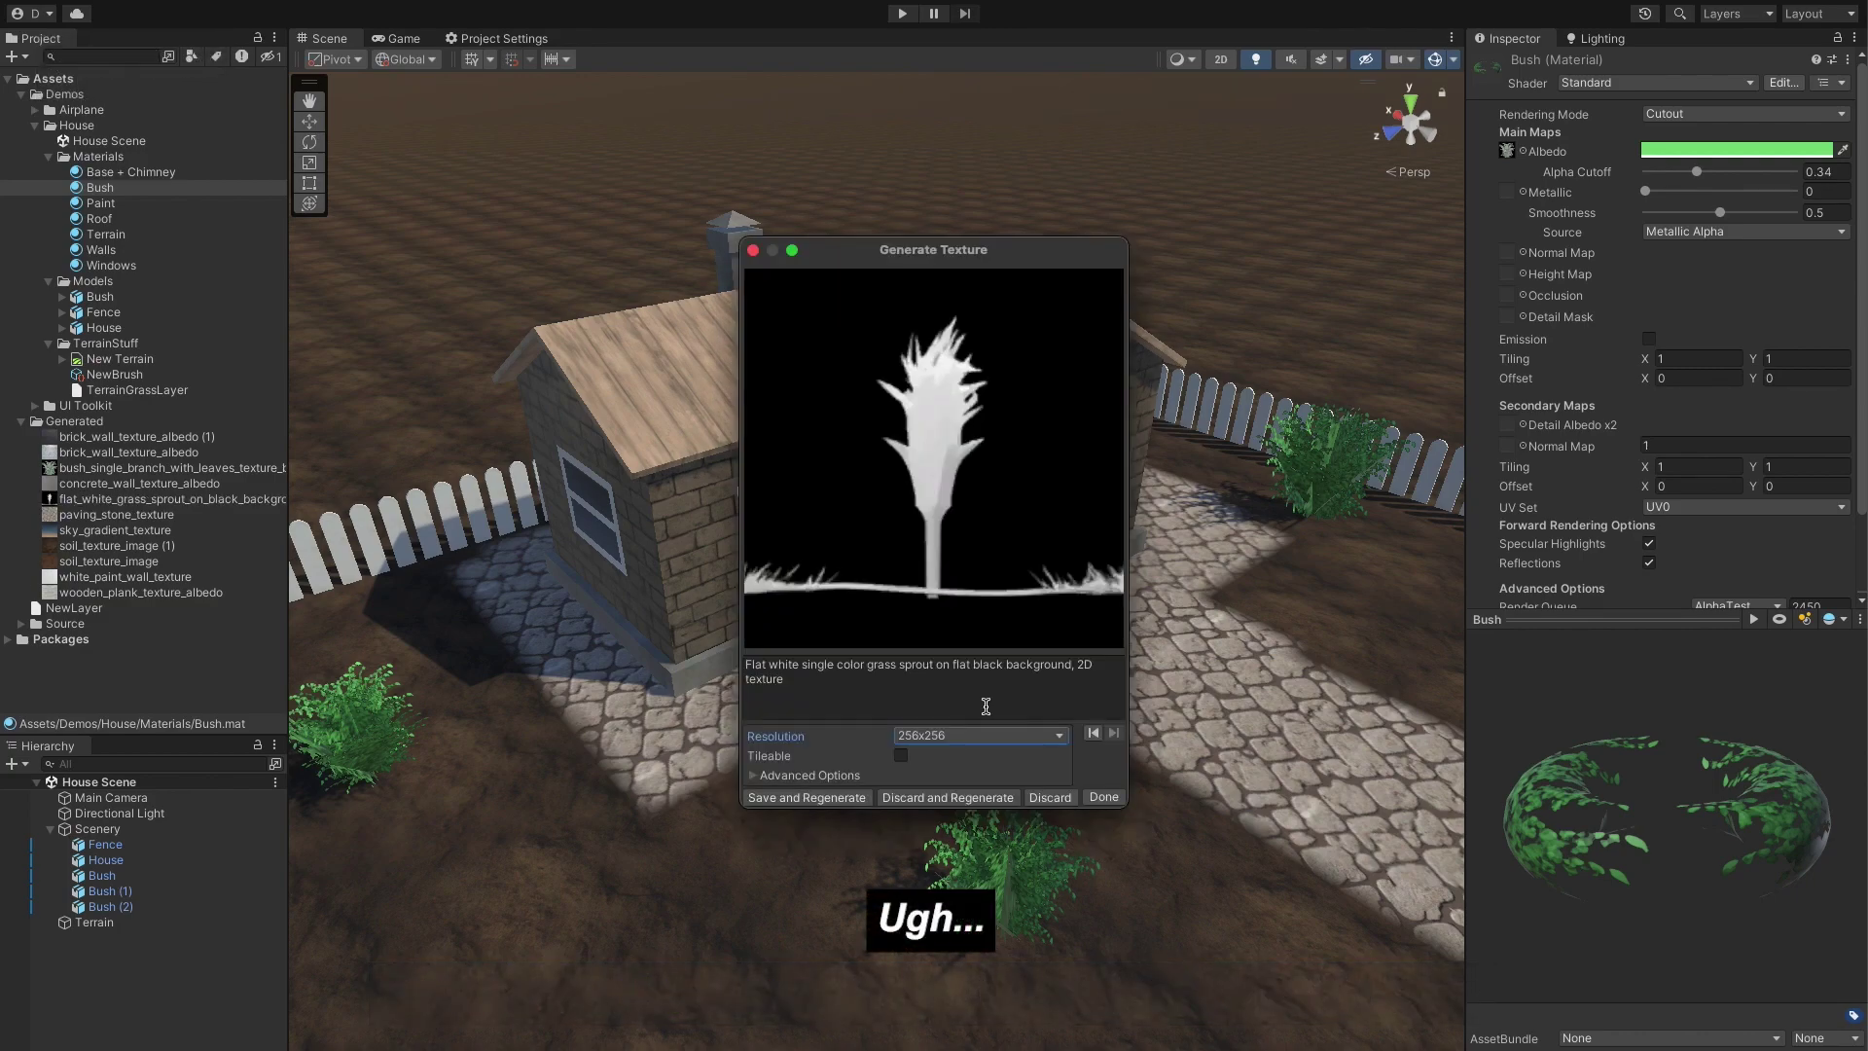
pyautogui.click(980, 797)
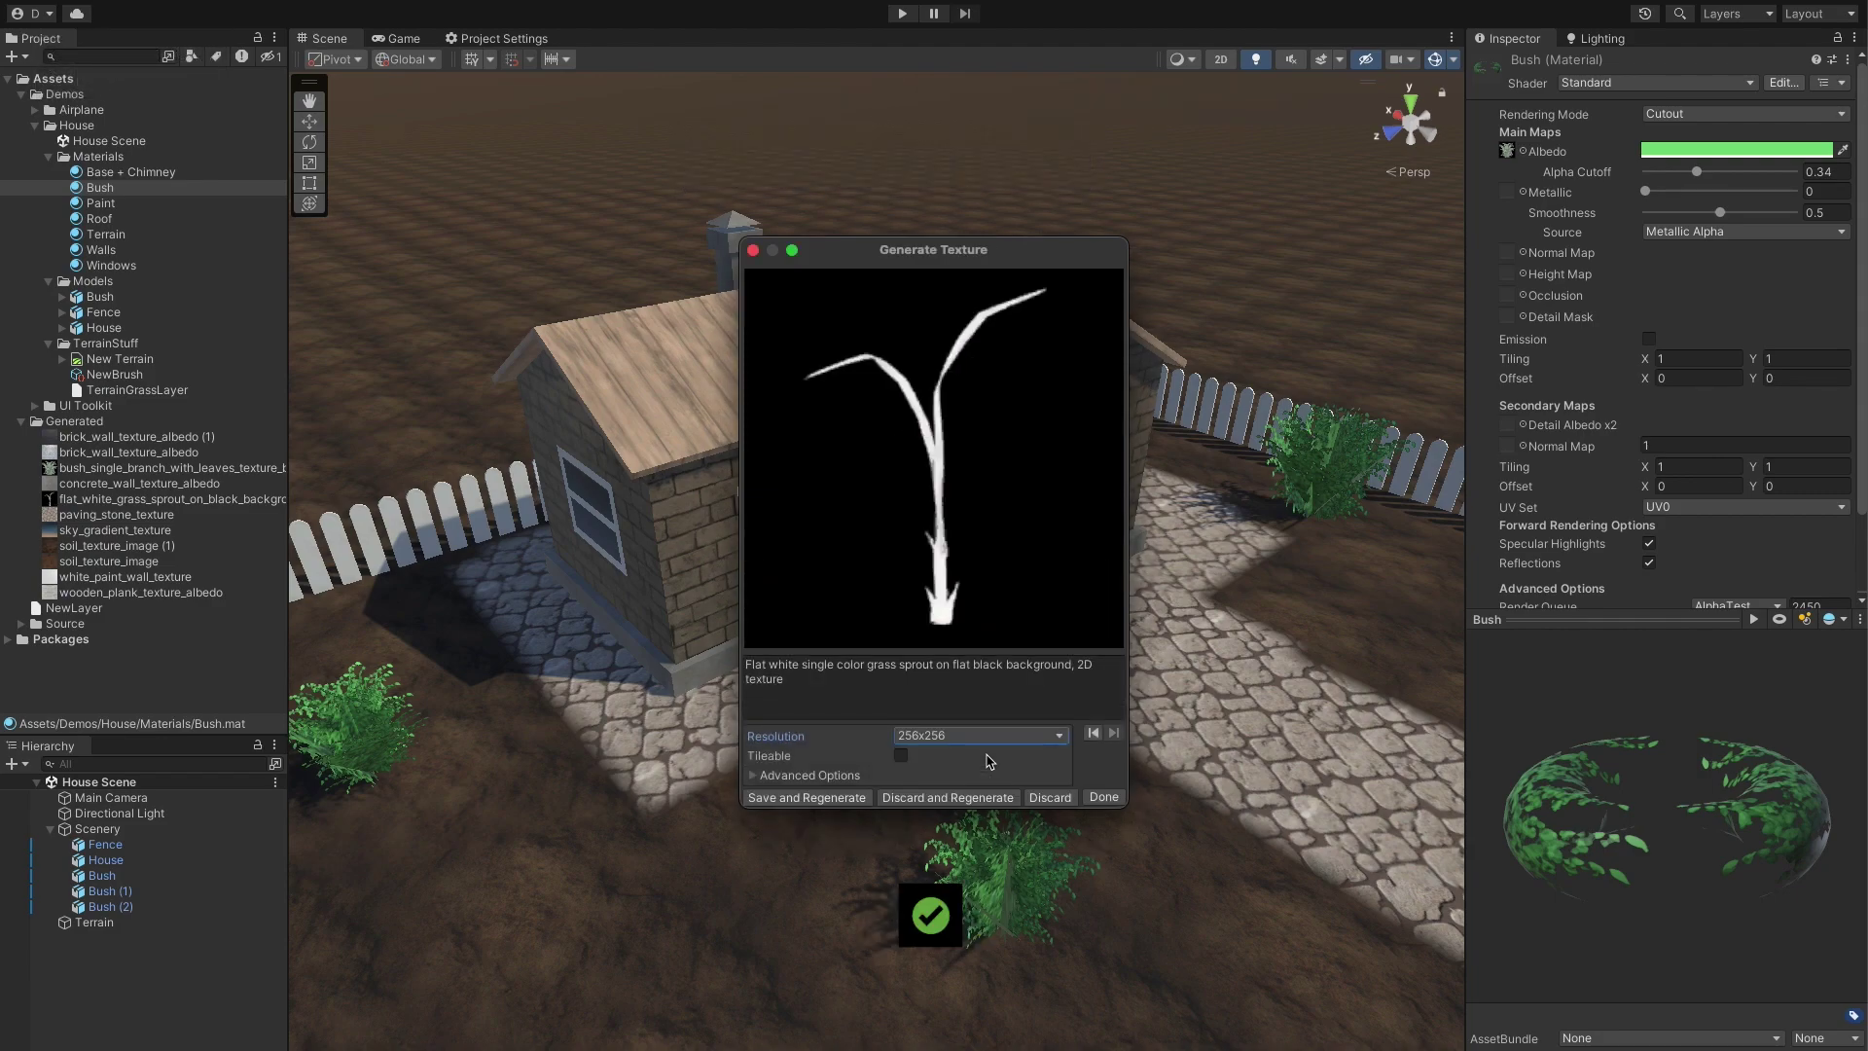
pyautogui.click(1090, 797)
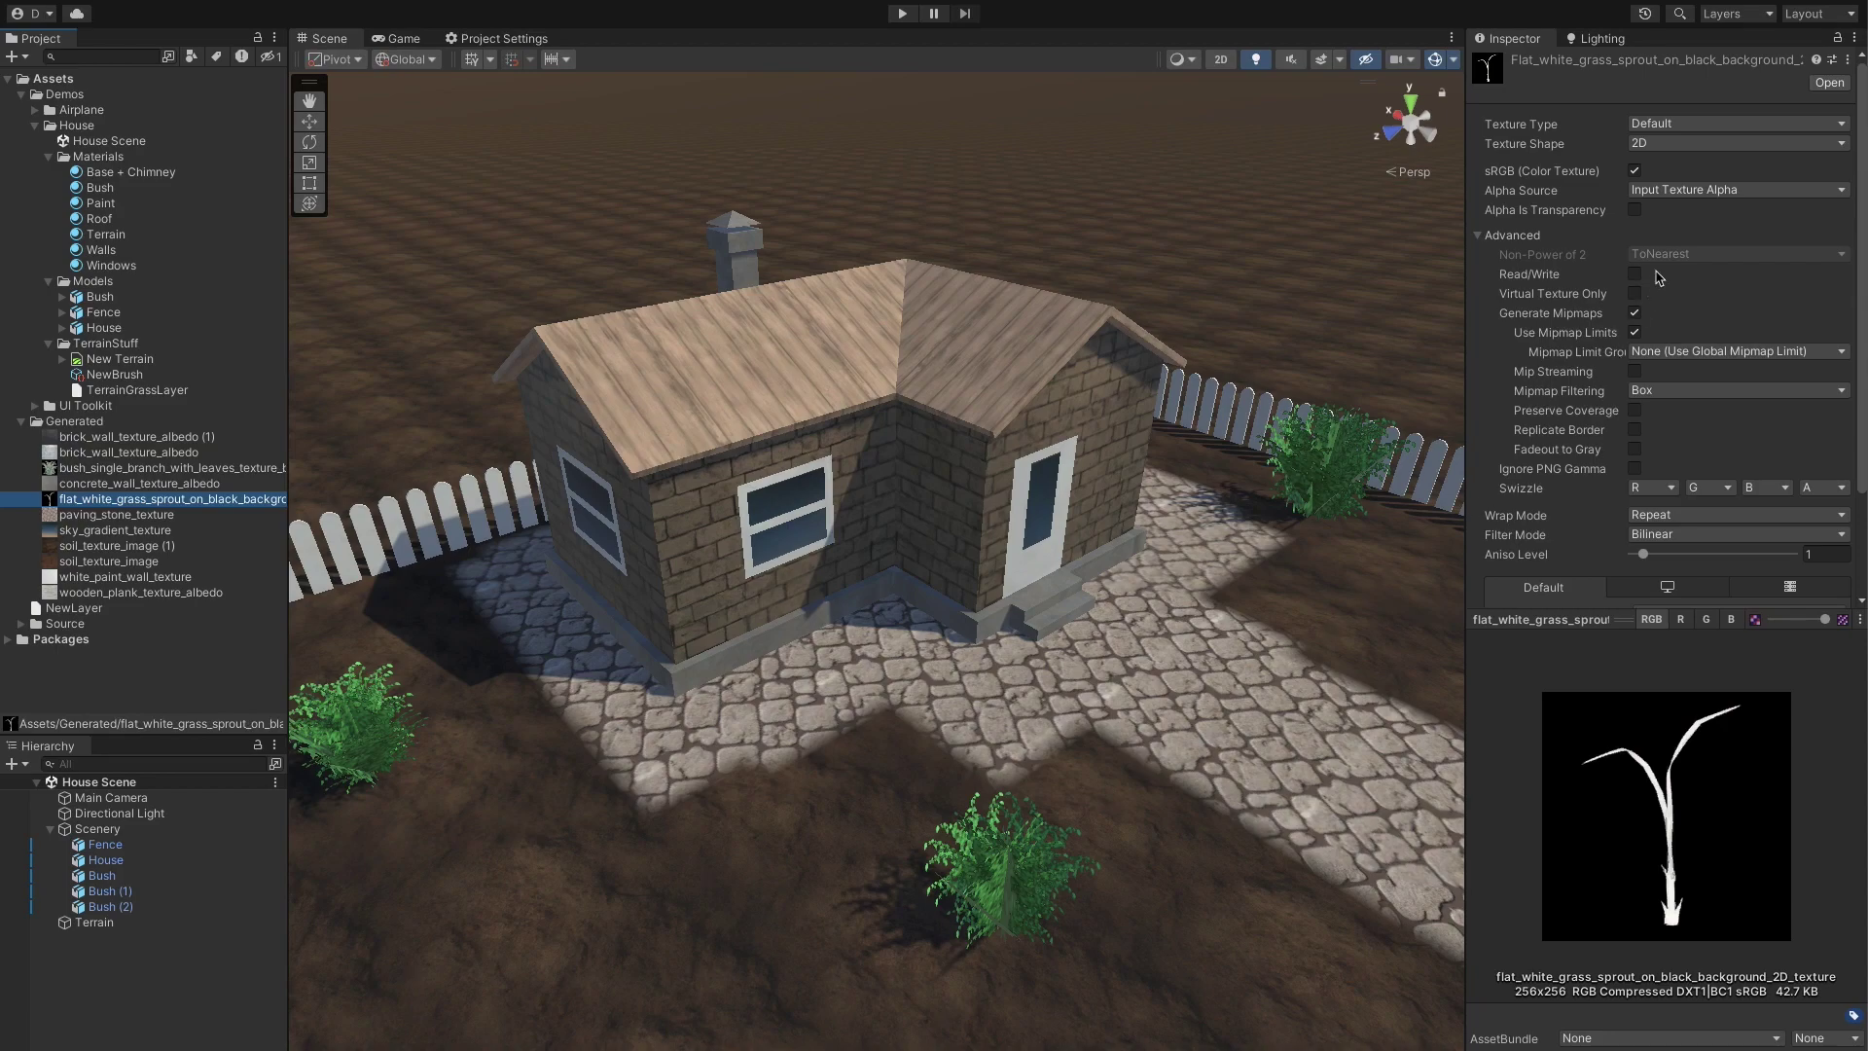
# Step: Set the grass sprout texture's Alpha Source to From Gray Scale, enable Alpha Is Transparency and apply the import settings
pyautogui.click(1673, 190)
pyautogui.click(1677, 222)
pyautogui.click(1636, 210)
pyautogui.scroll(-3, 1806, 430)
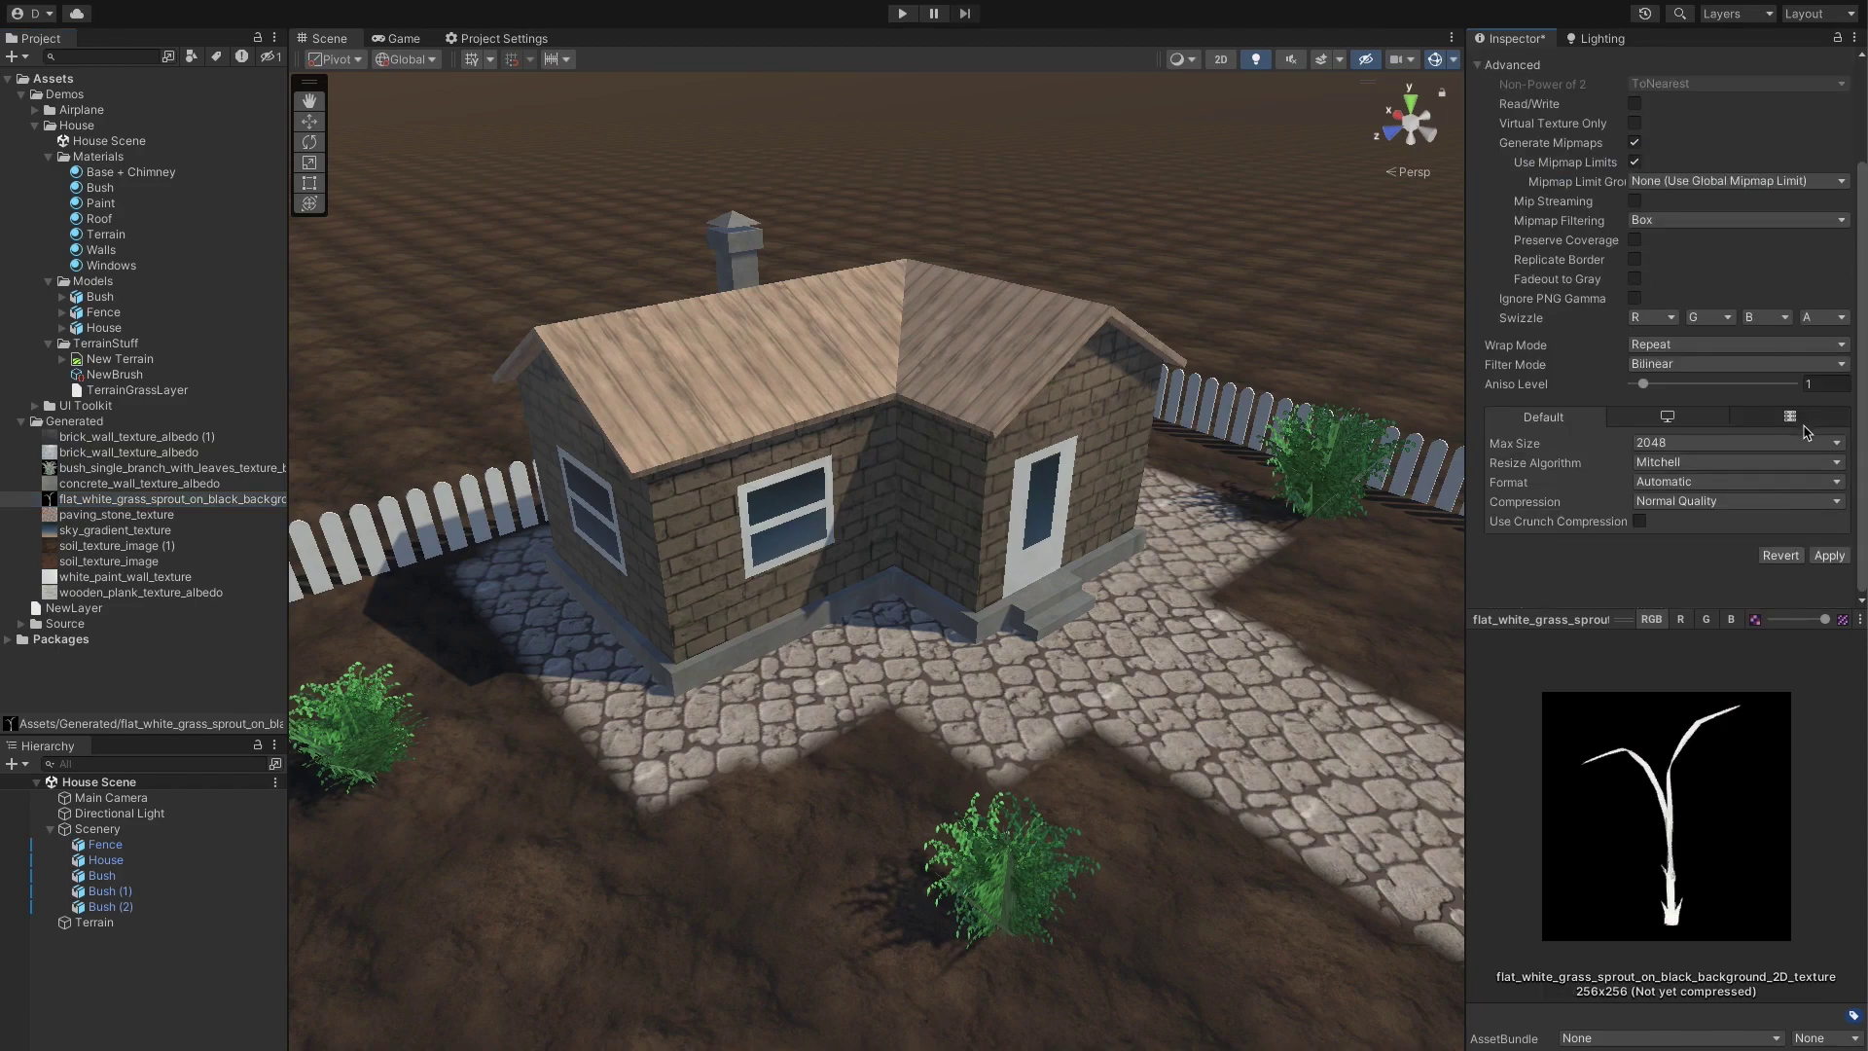
pyautogui.click(1829, 555)
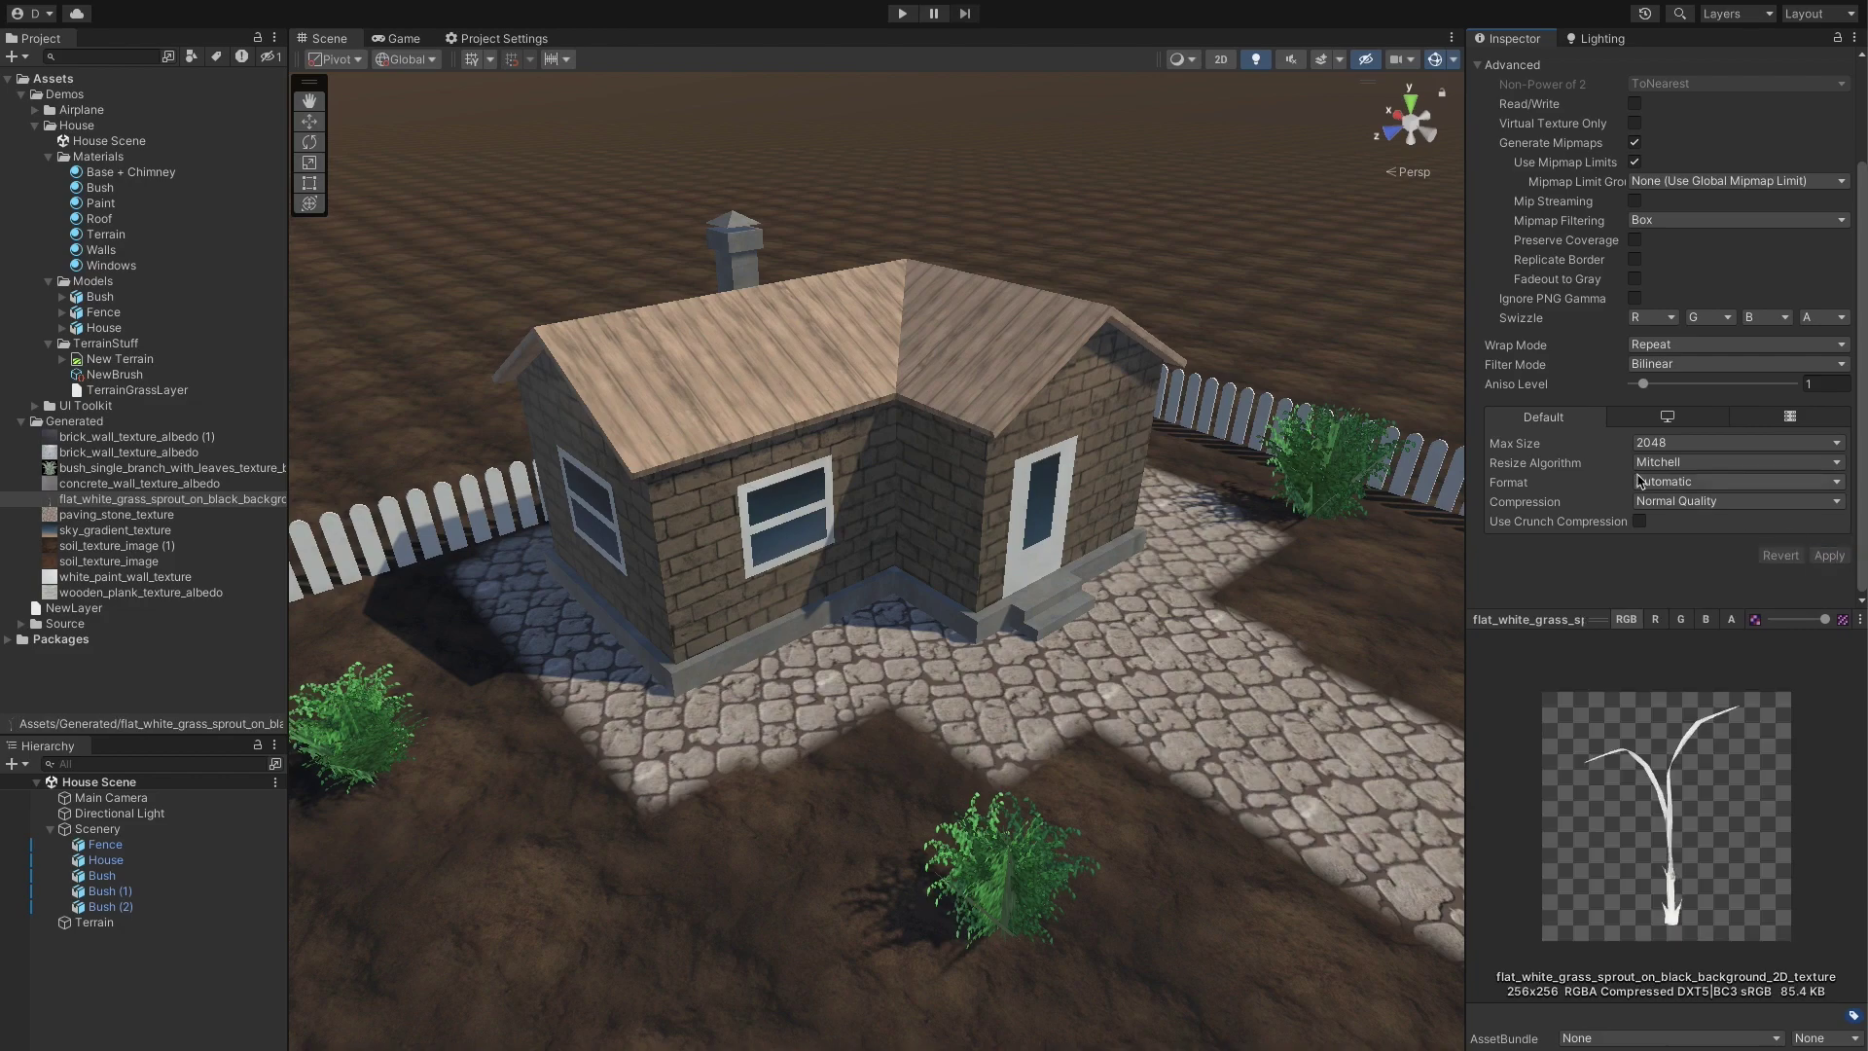
# Step: Add a grass texture detail to the Terrain using flat_white_grass_sprout_on_black_background_2D_texture as the Detail Texture
pyautogui.click(1352, 299)
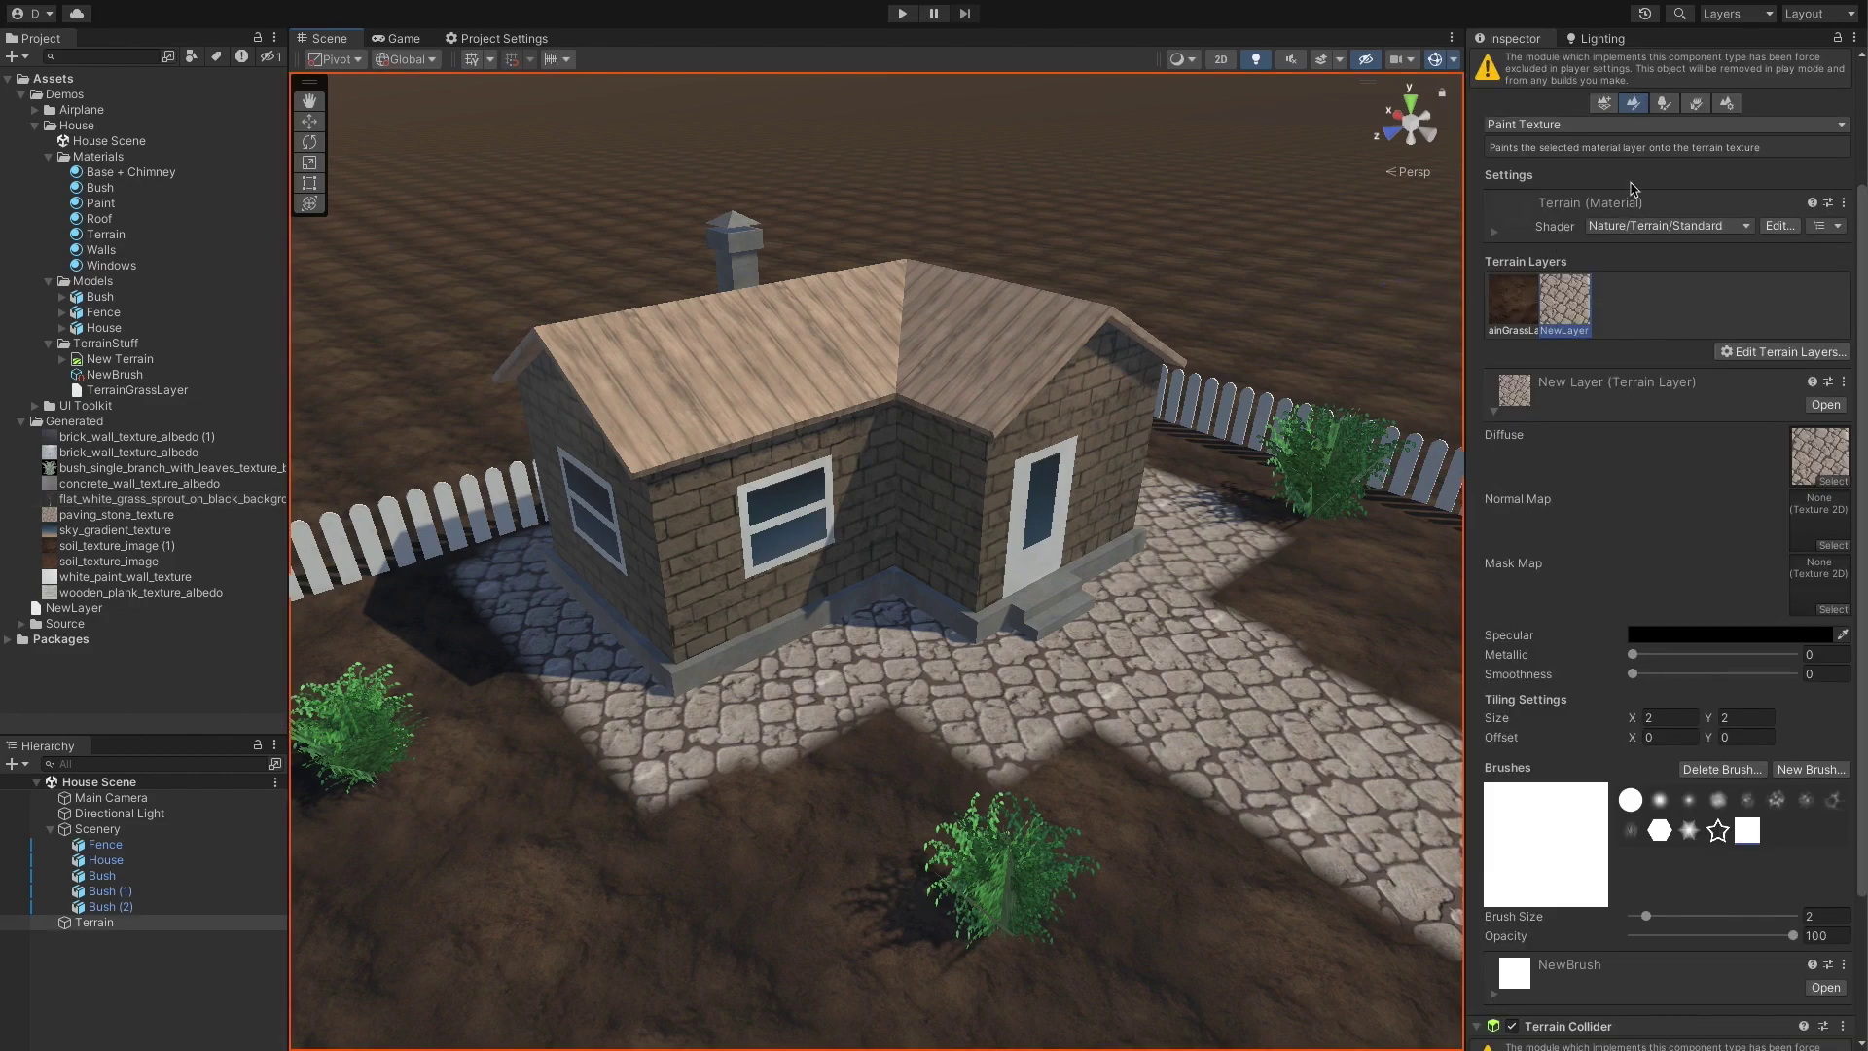
pyautogui.click(1691, 106)
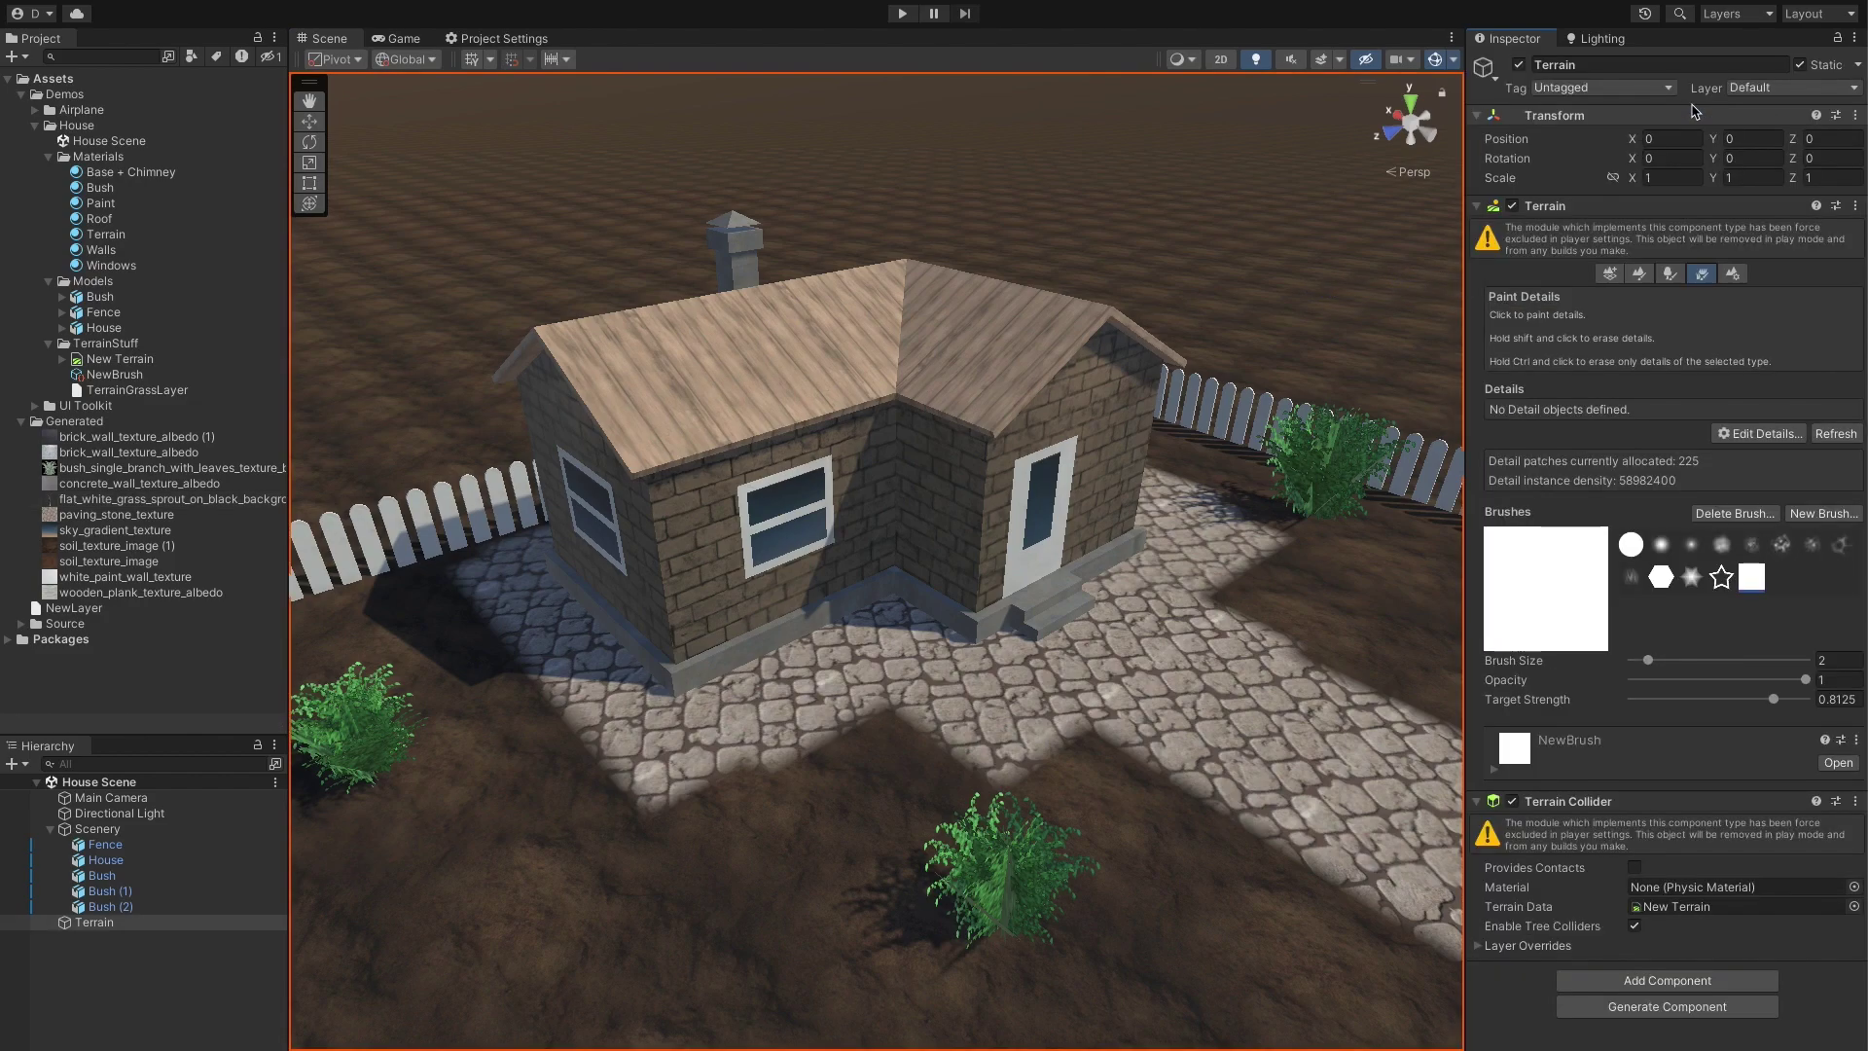
pyautogui.click(1759, 433)
pyautogui.click(1788, 467)
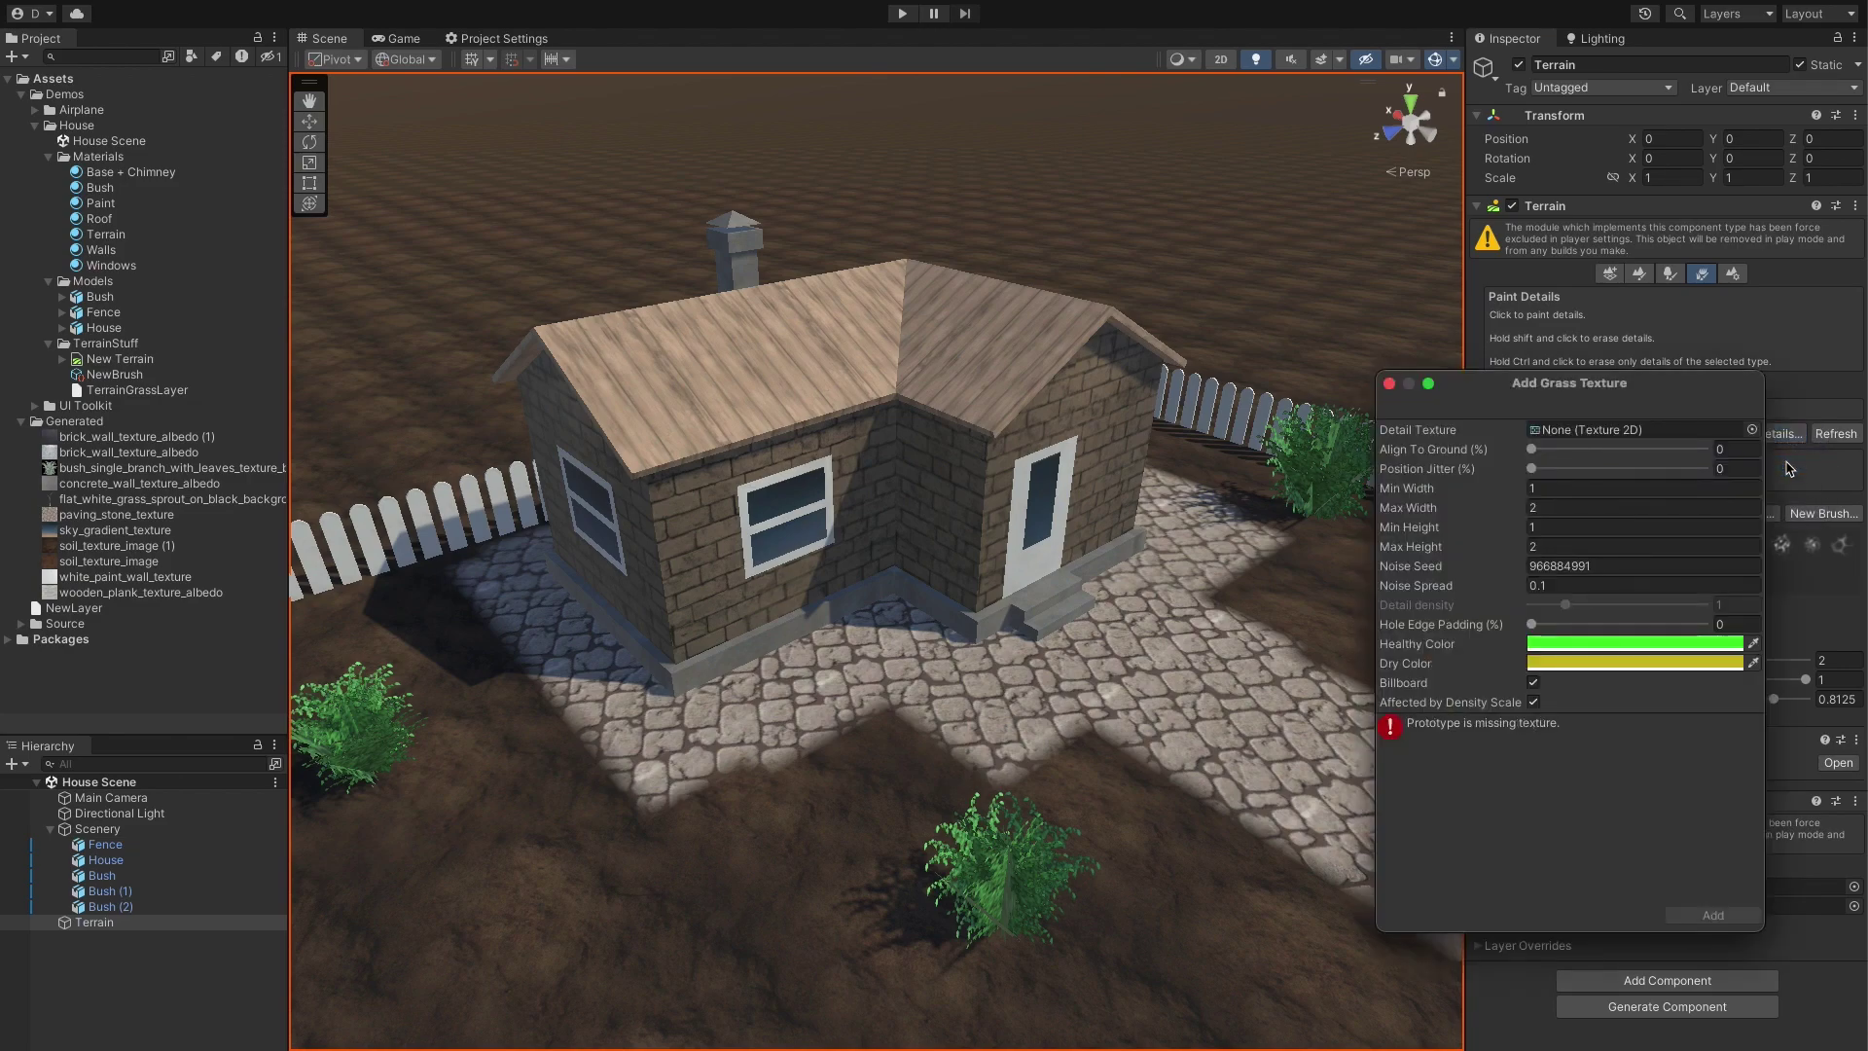
pyautogui.click(1753, 429)
pyautogui.moveTo(1710, 389); pyautogui.dragTo(1411, 355)
pyautogui.write('gra')
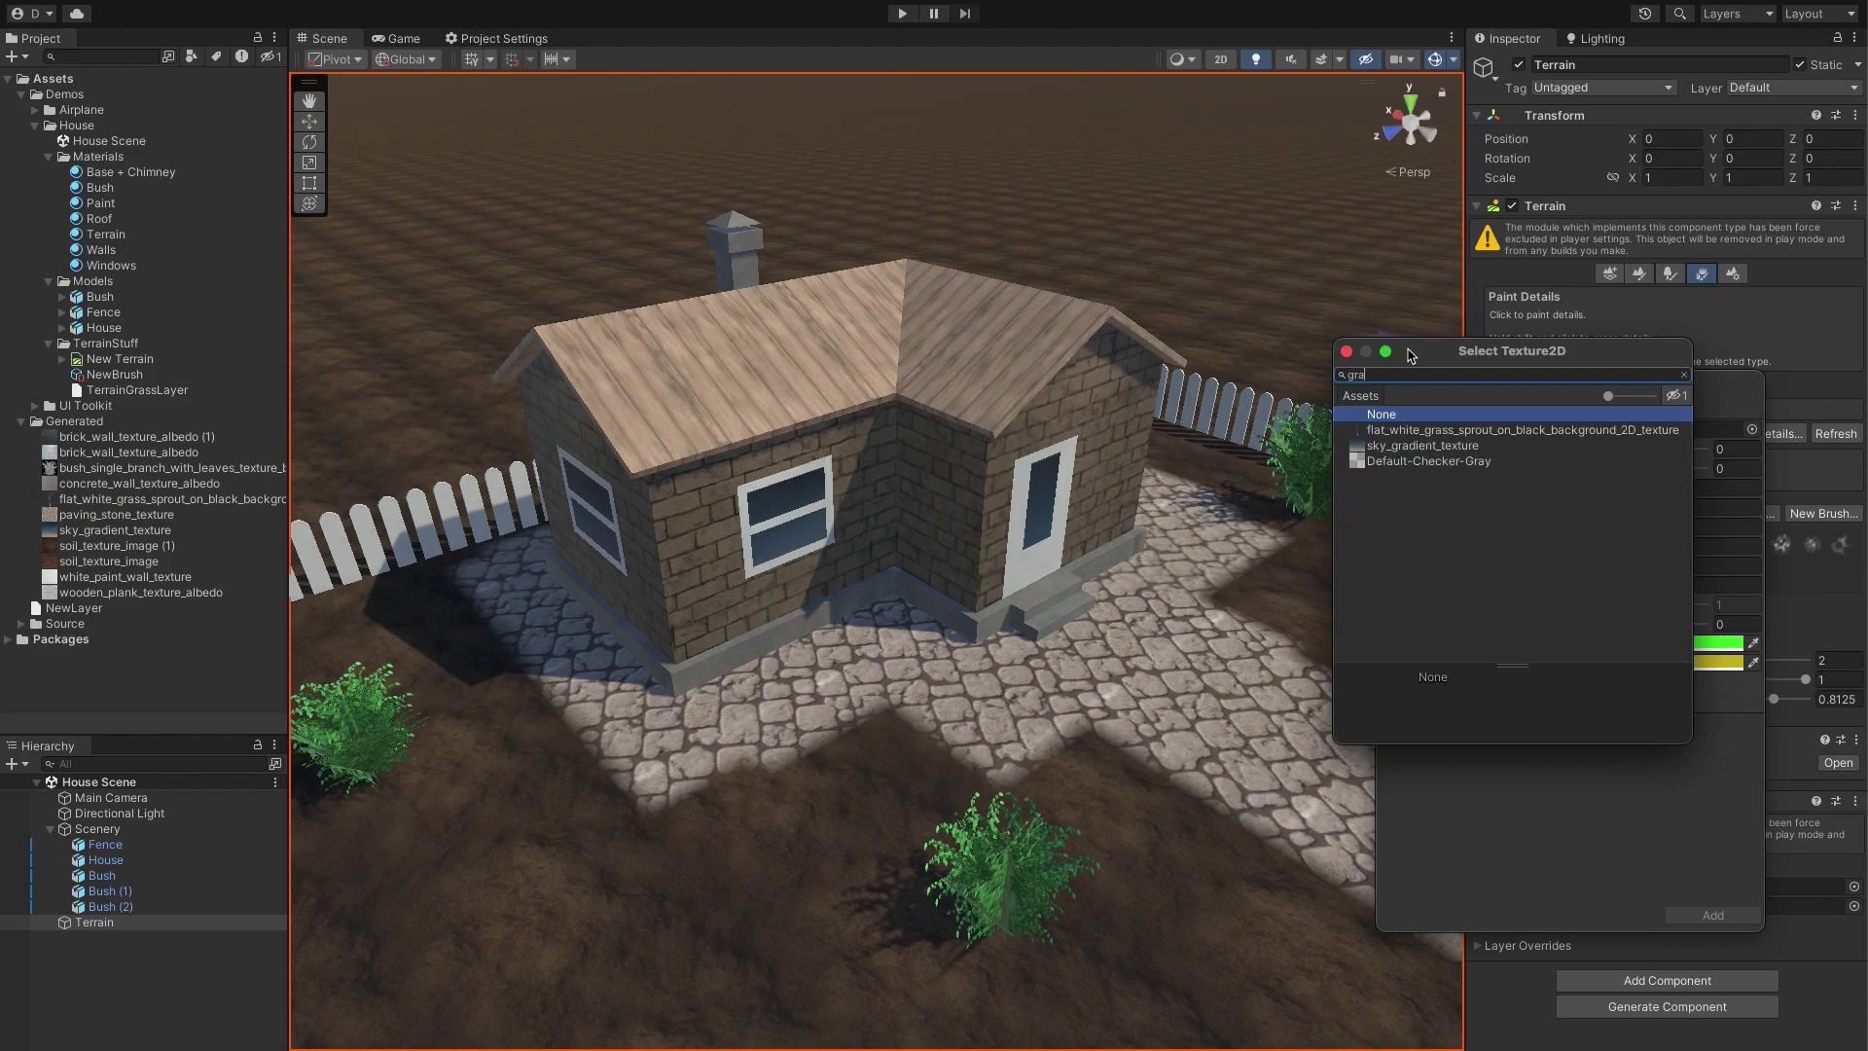
pyautogui.doubleClick(1418, 429)
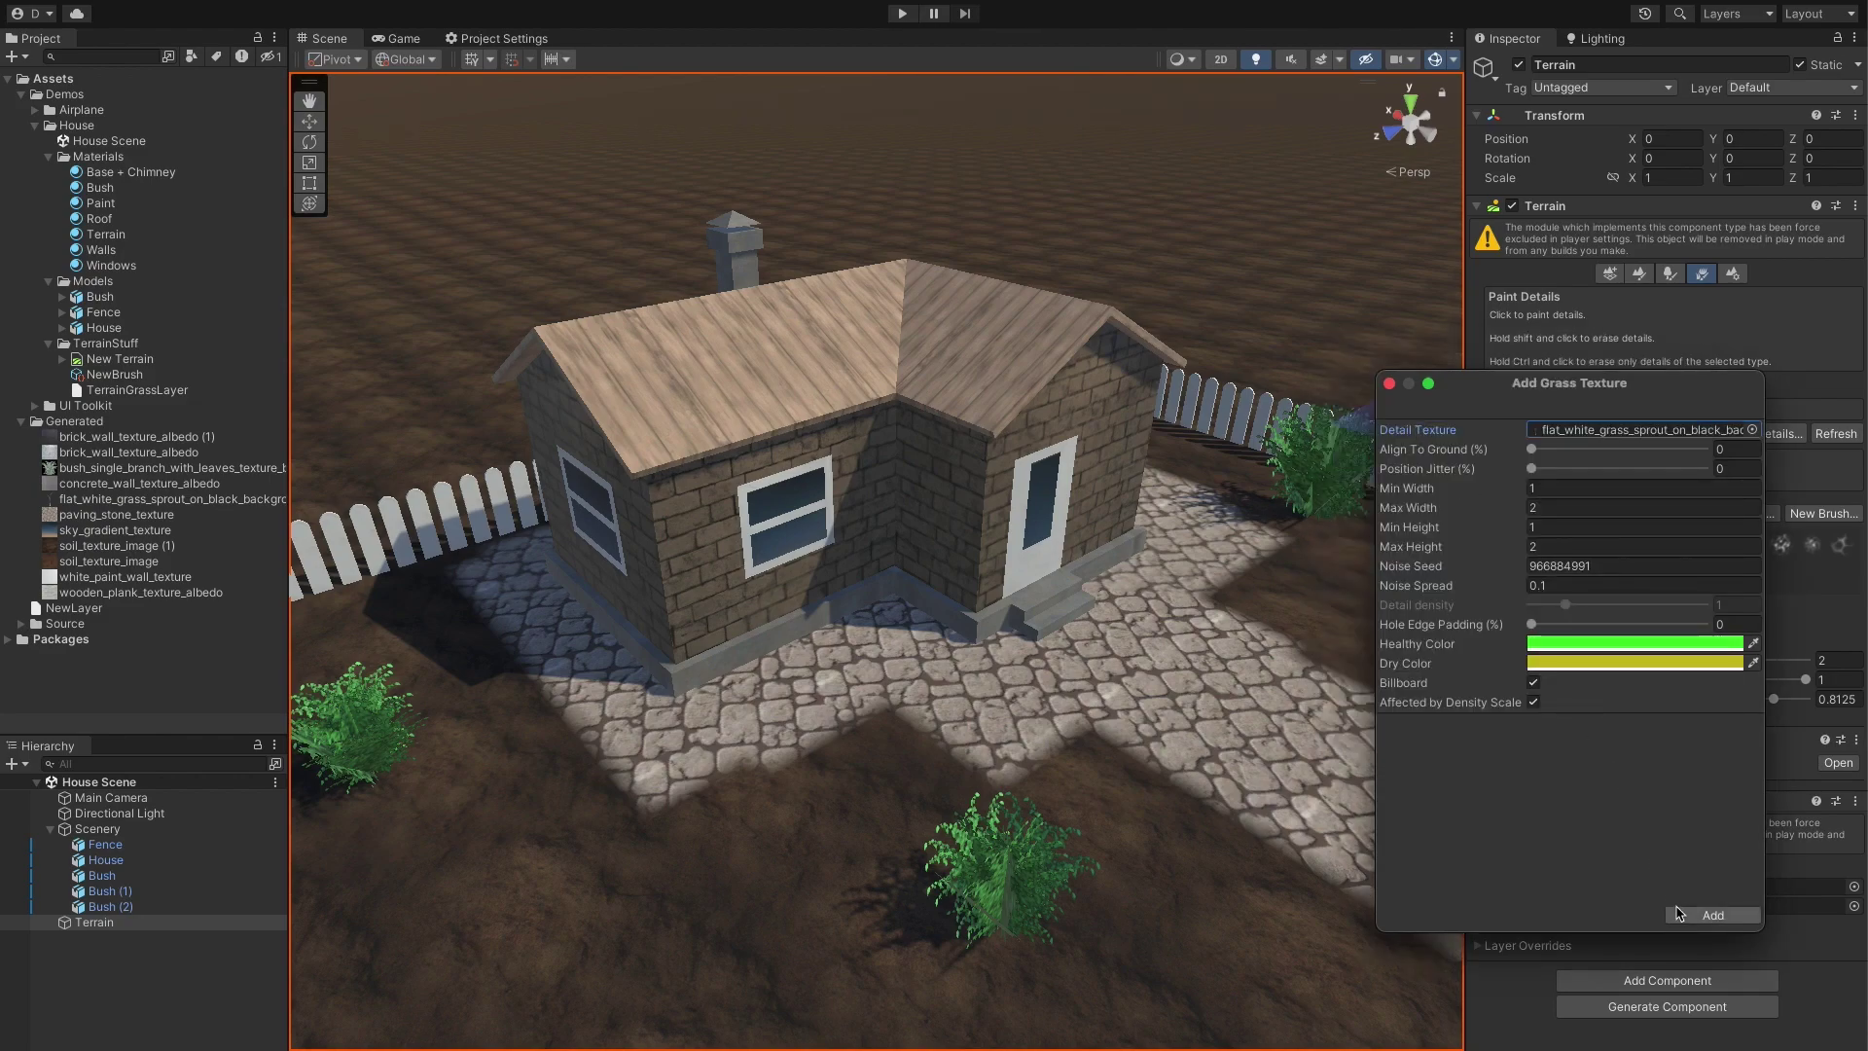
pyautogui.click(1678, 913)
# Step: Set the detail brush size to 7 and paint grass across the terrain behind the house and fence
pyautogui.click(1679, 707)
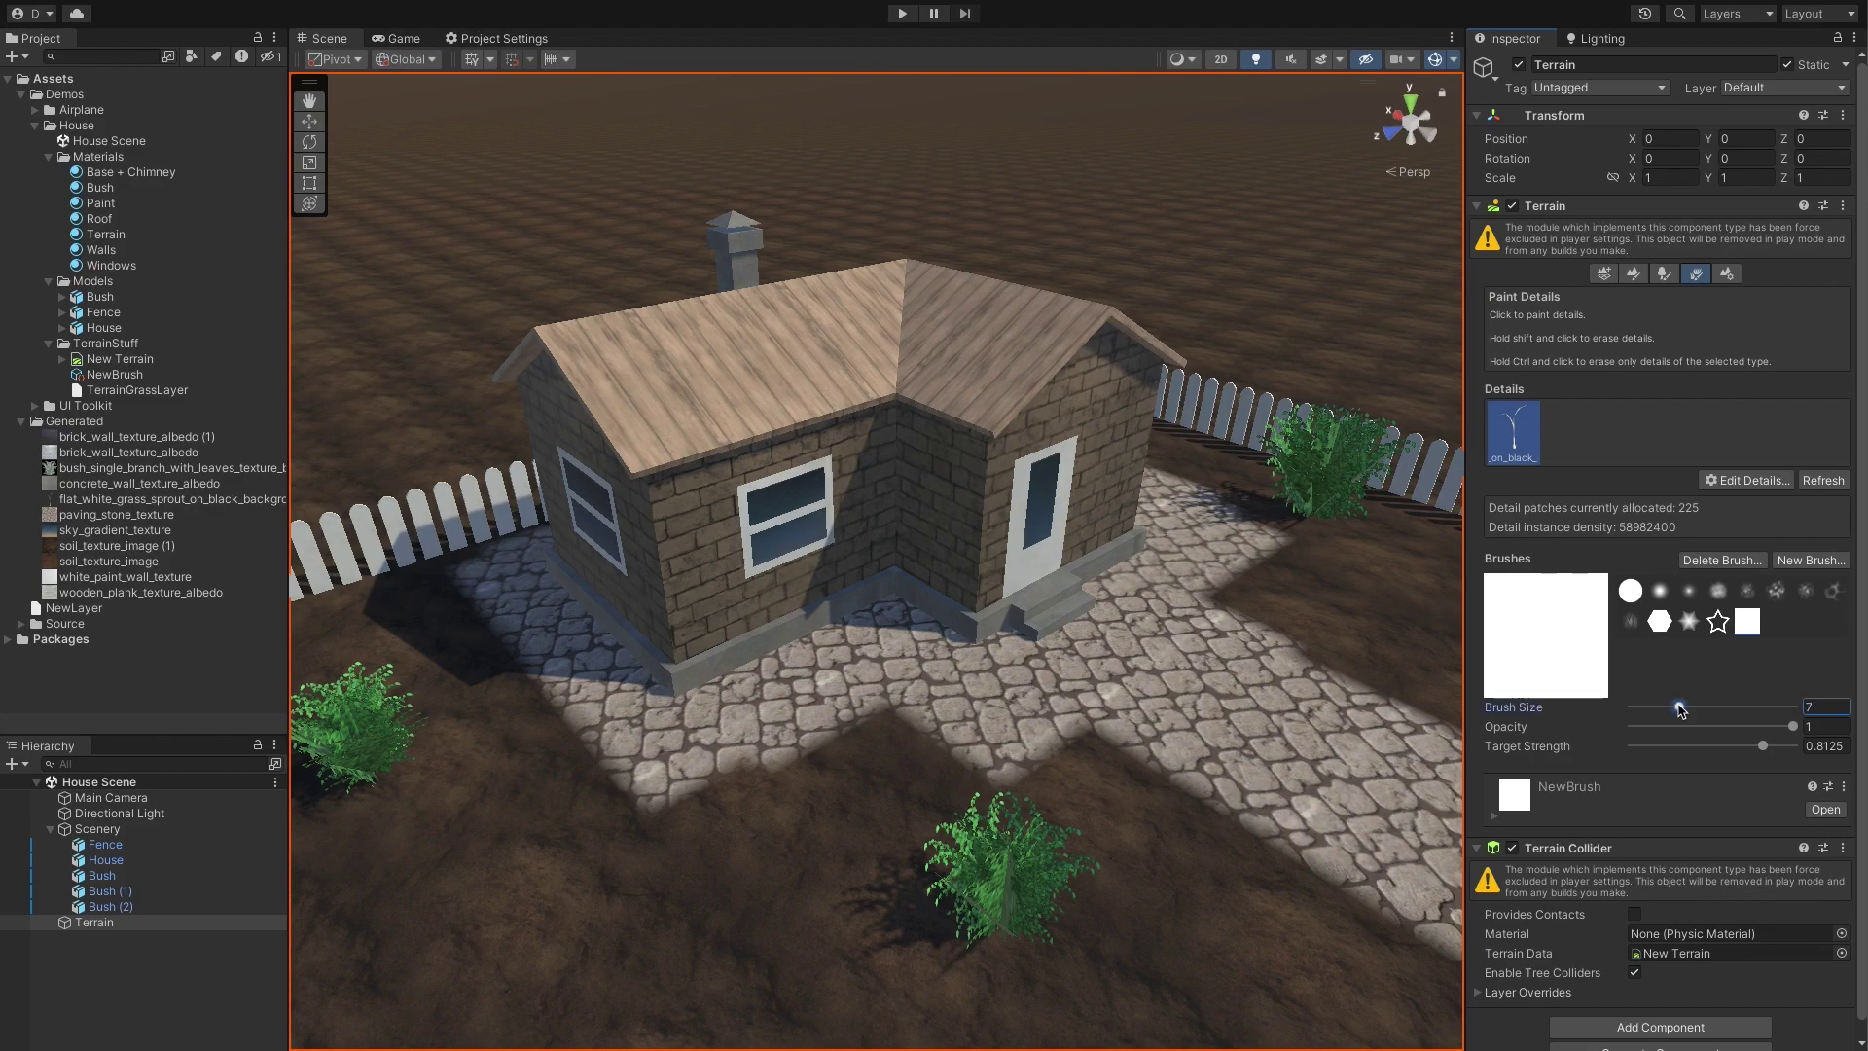
pyautogui.moveTo(1343, 360)
pyautogui.mouseDown()
pyautogui.moveTo(1313, 335)
pyautogui.moveTo(1113, 299)
pyautogui.moveTo(623, 336)
pyautogui.moveTo(594, 370)
pyautogui.moveTo(1384, 355)
pyautogui.moveTo(1012, 263)
pyautogui.moveTo(682, 268)
pyautogui.moveTo(438, 389)
pyautogui.moveTo(382, 387)
pyautogui.mouseUp()
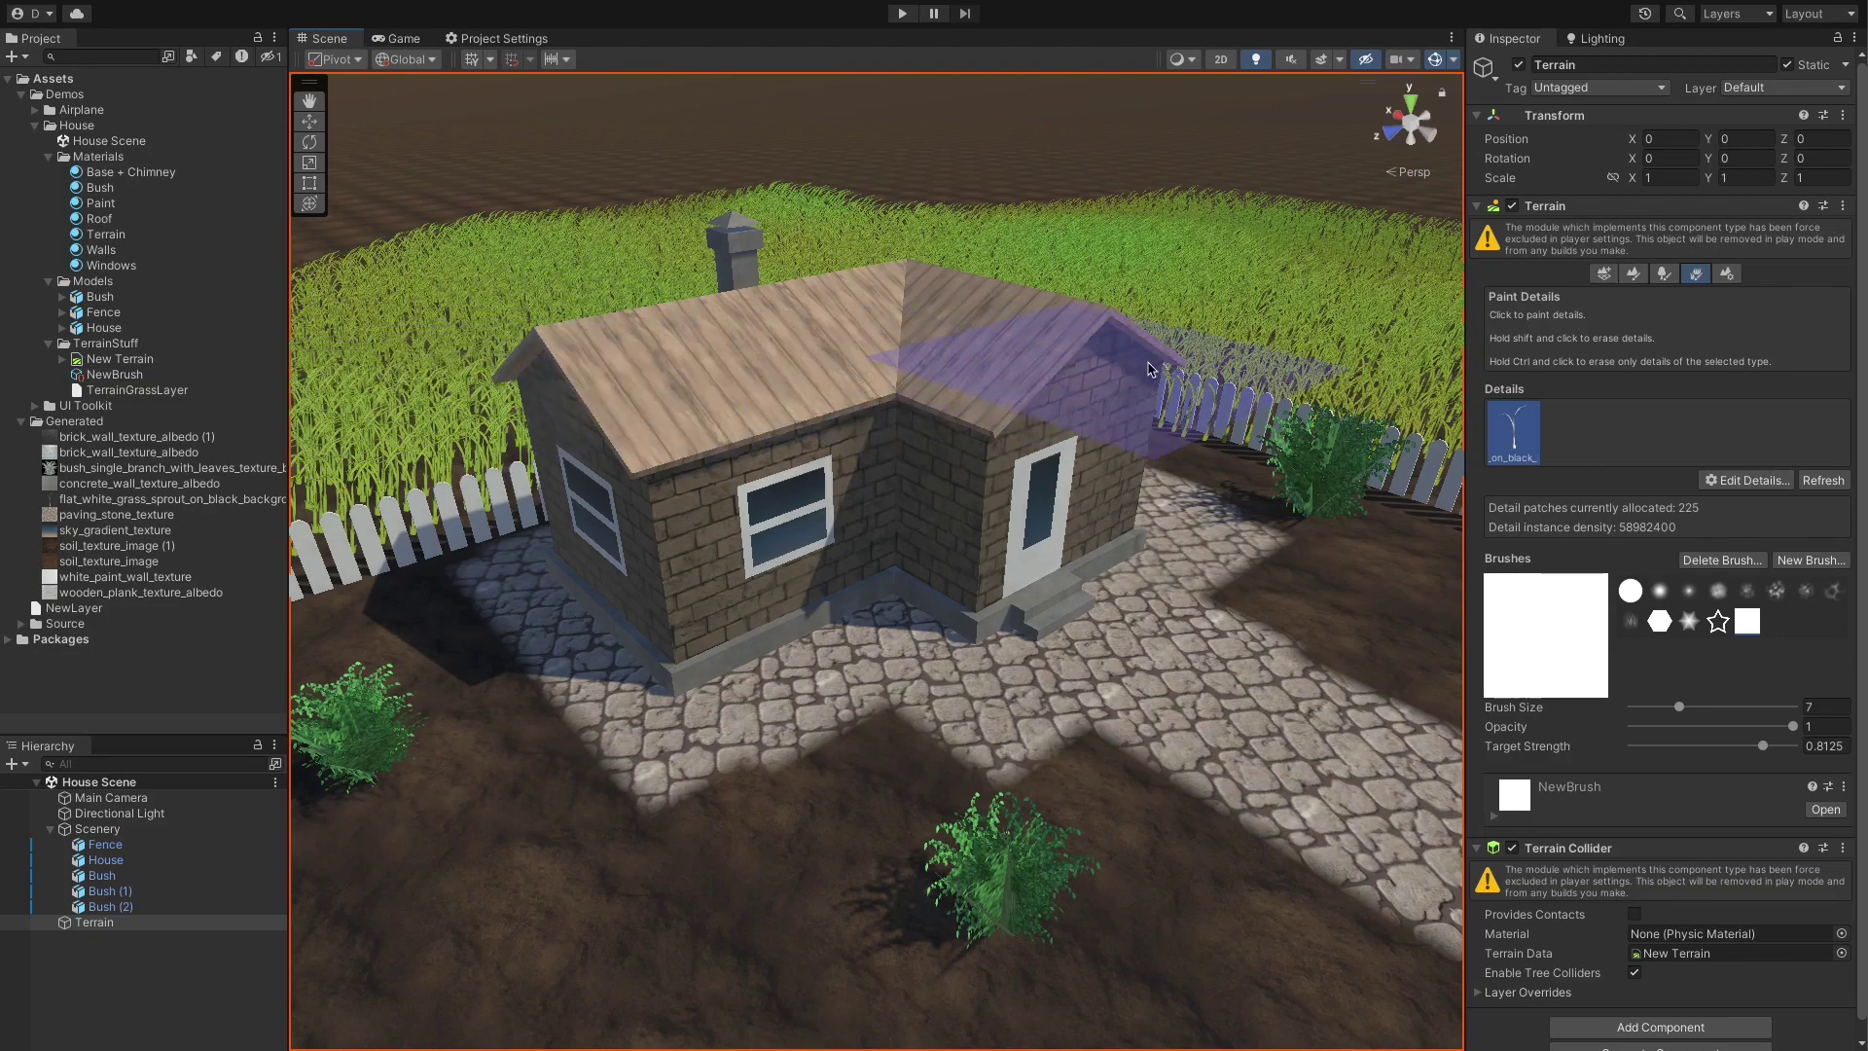
# Step: Change the Terrain's Grass Tint to a medium green, hexadecimal 598E4C, in the wind settings for grass
pyautogui.click(1728, 274)
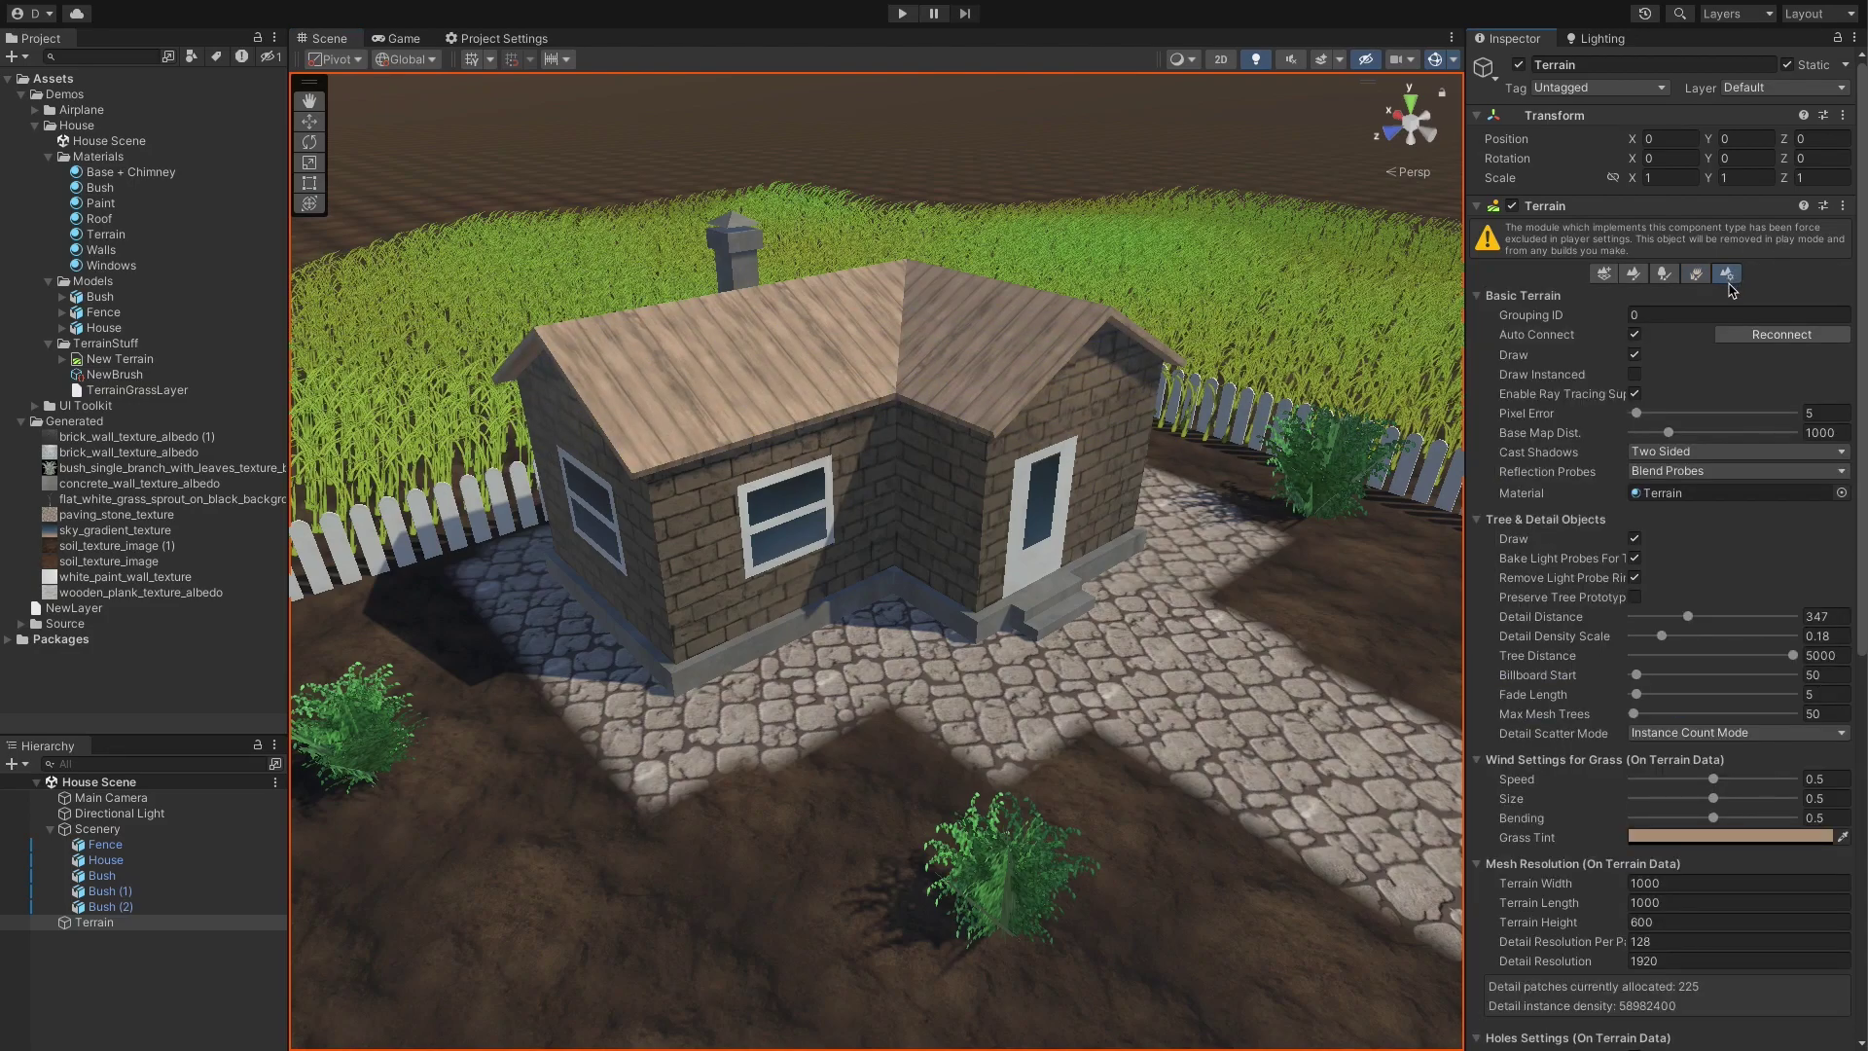
pyautogui.click(1767, 837)
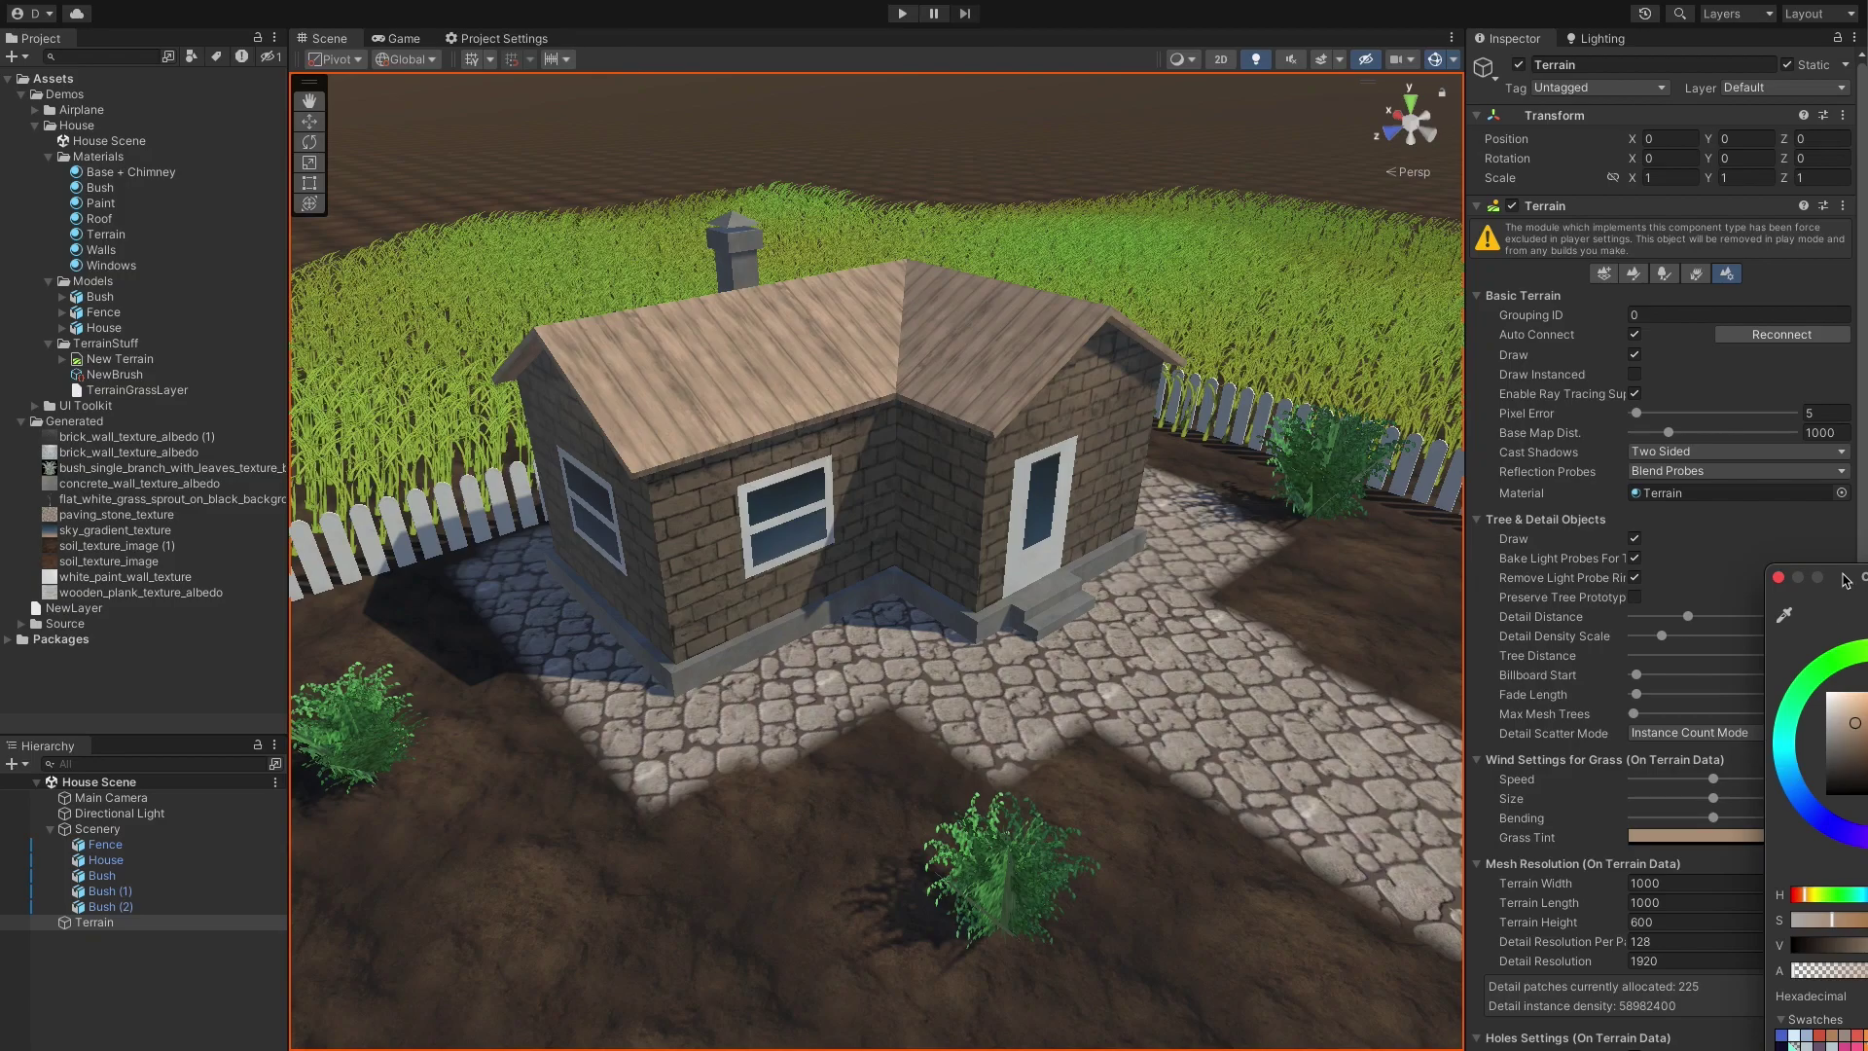
pyautogui.moveTo(1846, 581); pyautogui.dragTo(1640, 453)
pyautogui.click(1643, 526)
pyautogui.moveTo(1655, 590); pyautogui.dragTo(1671, 613)
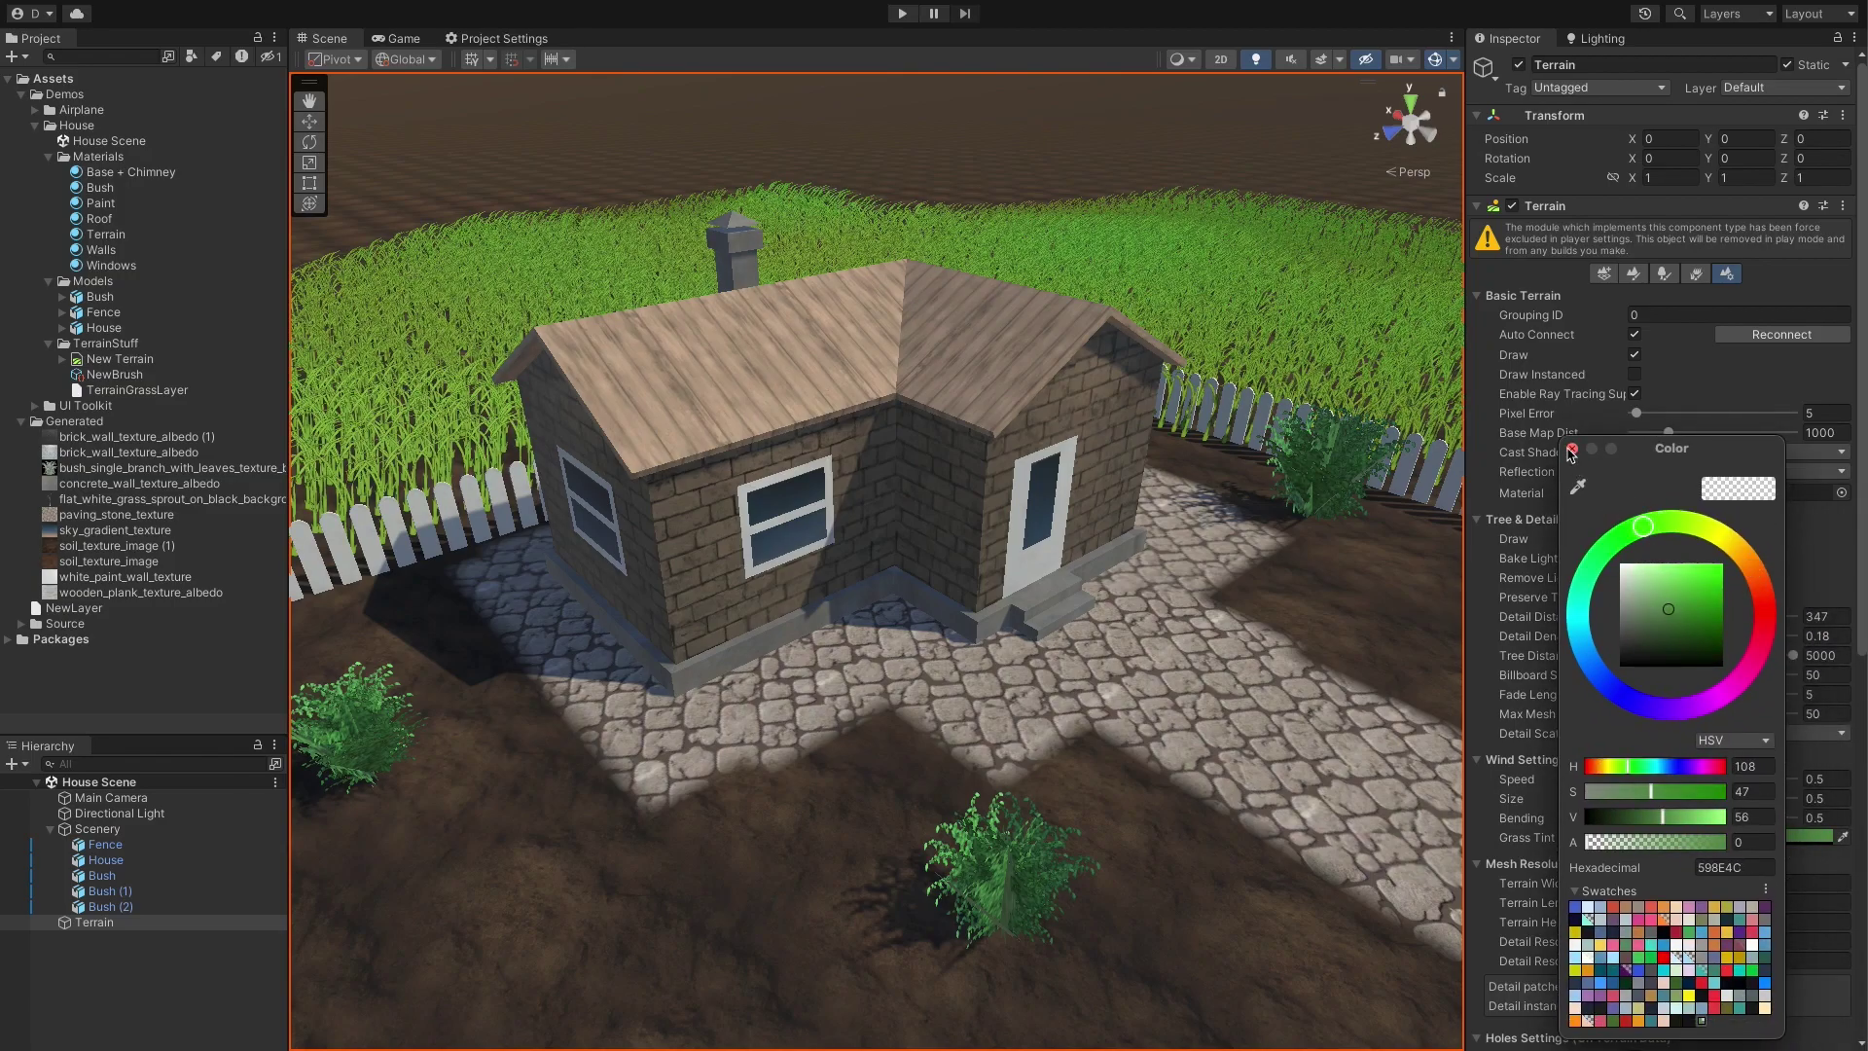
pyautogui.click(1572, 448)
# Step: Generate a component for the Main Camera from "Slowly move camera along Y axis and rotate along X axis." and accept the script
pyautogui.click(140, 799)
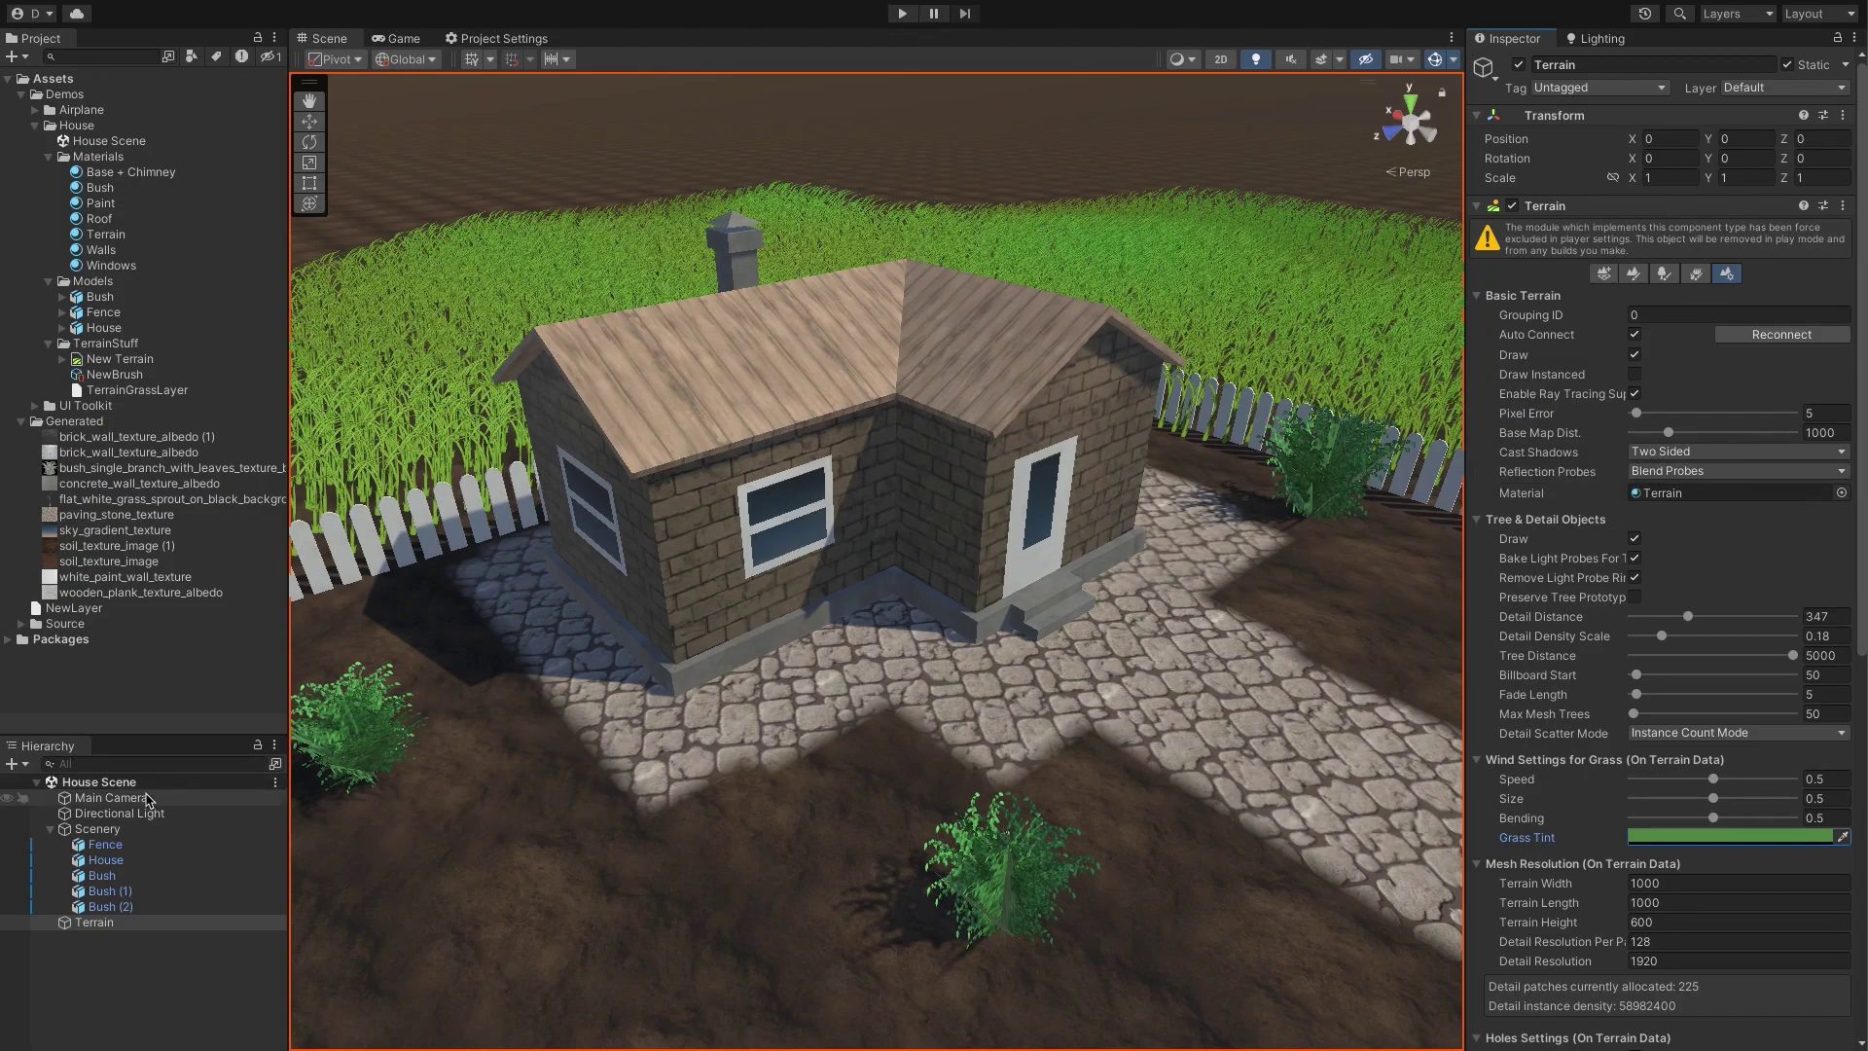
pyautogui.click(1667, 740)
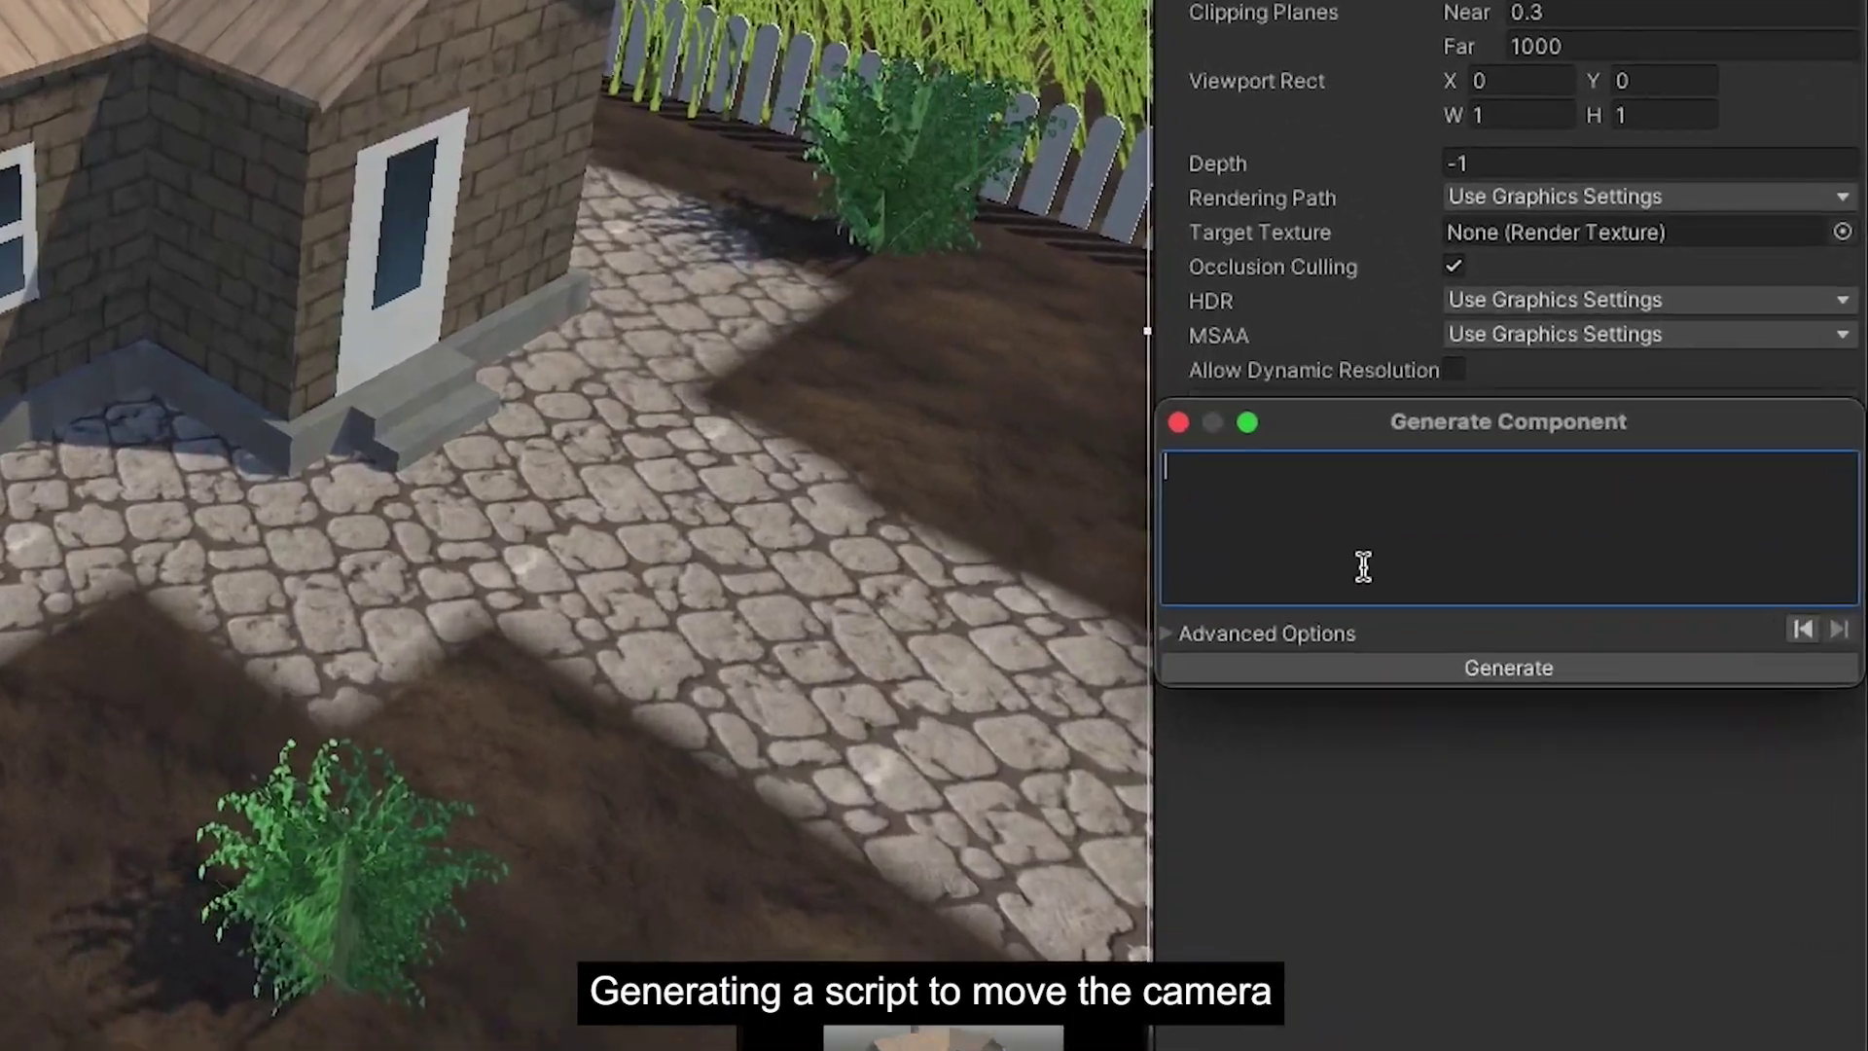
pyautogui.write('Slowly move camera along Y axis and rotate a')
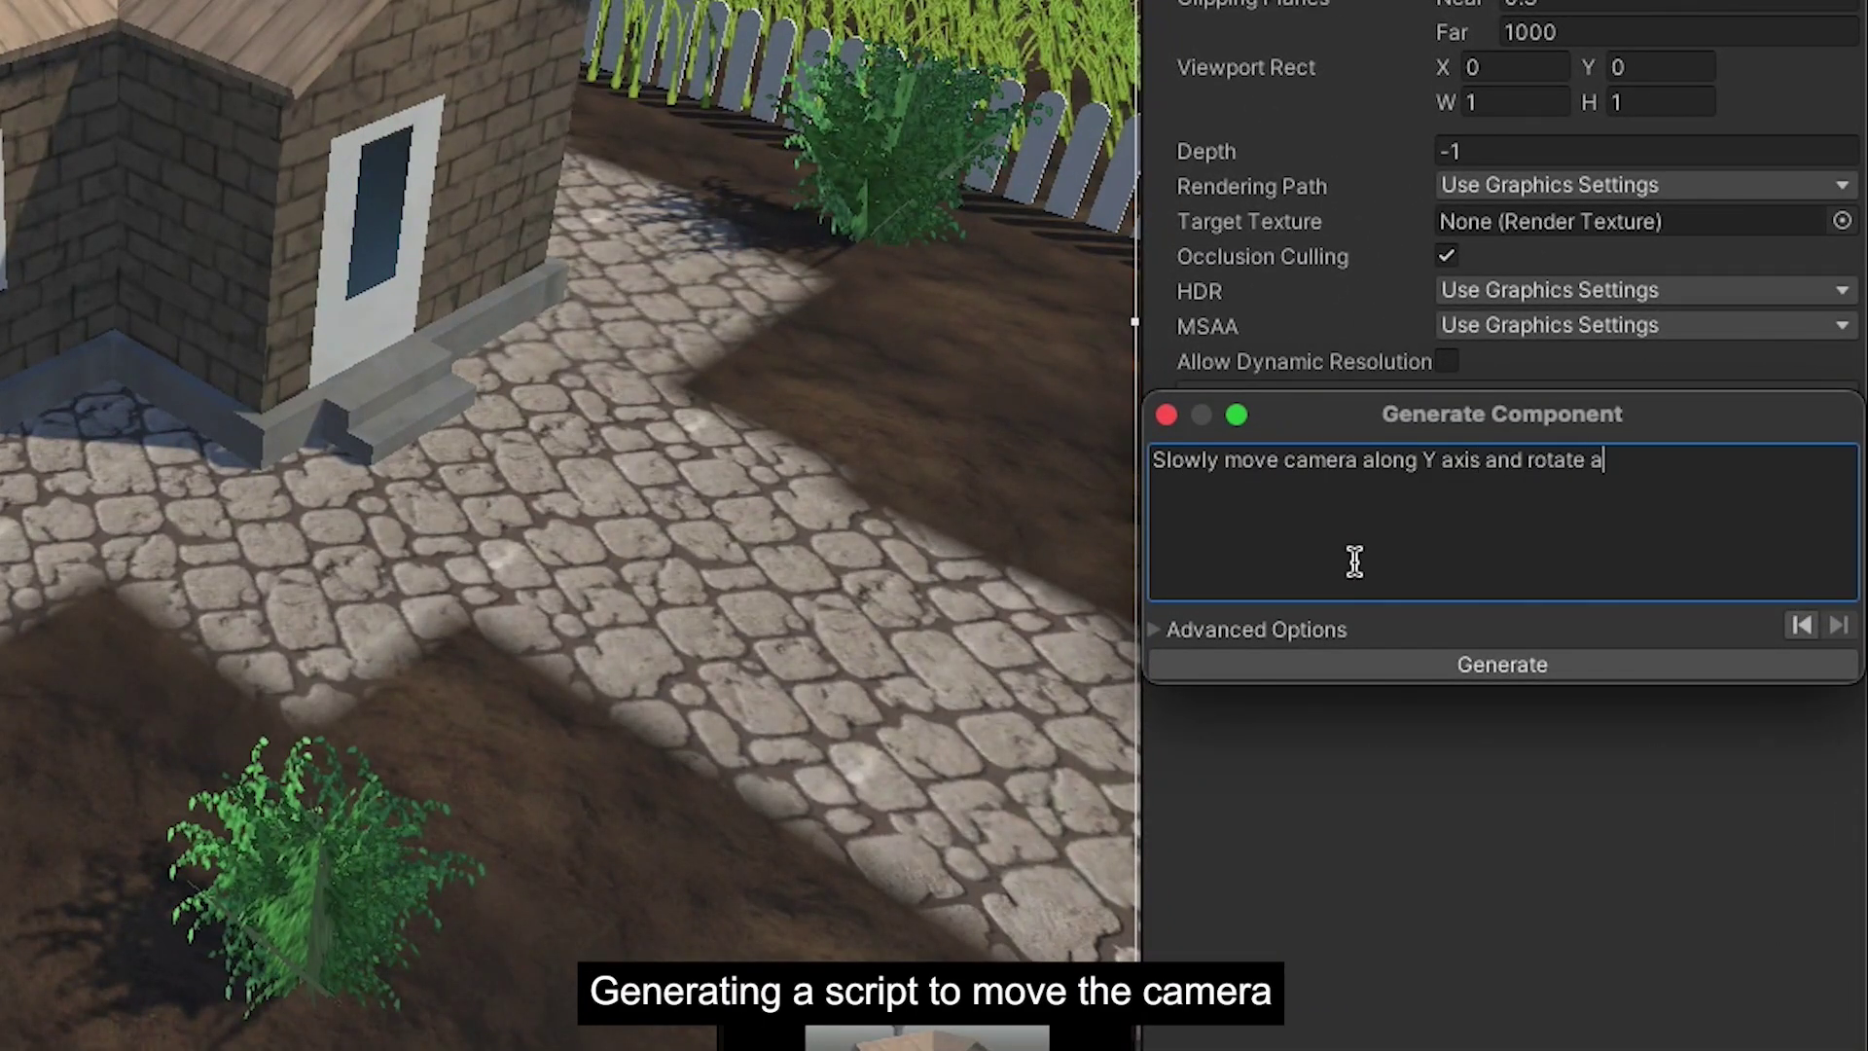
pyautogui.write('long X axis.')
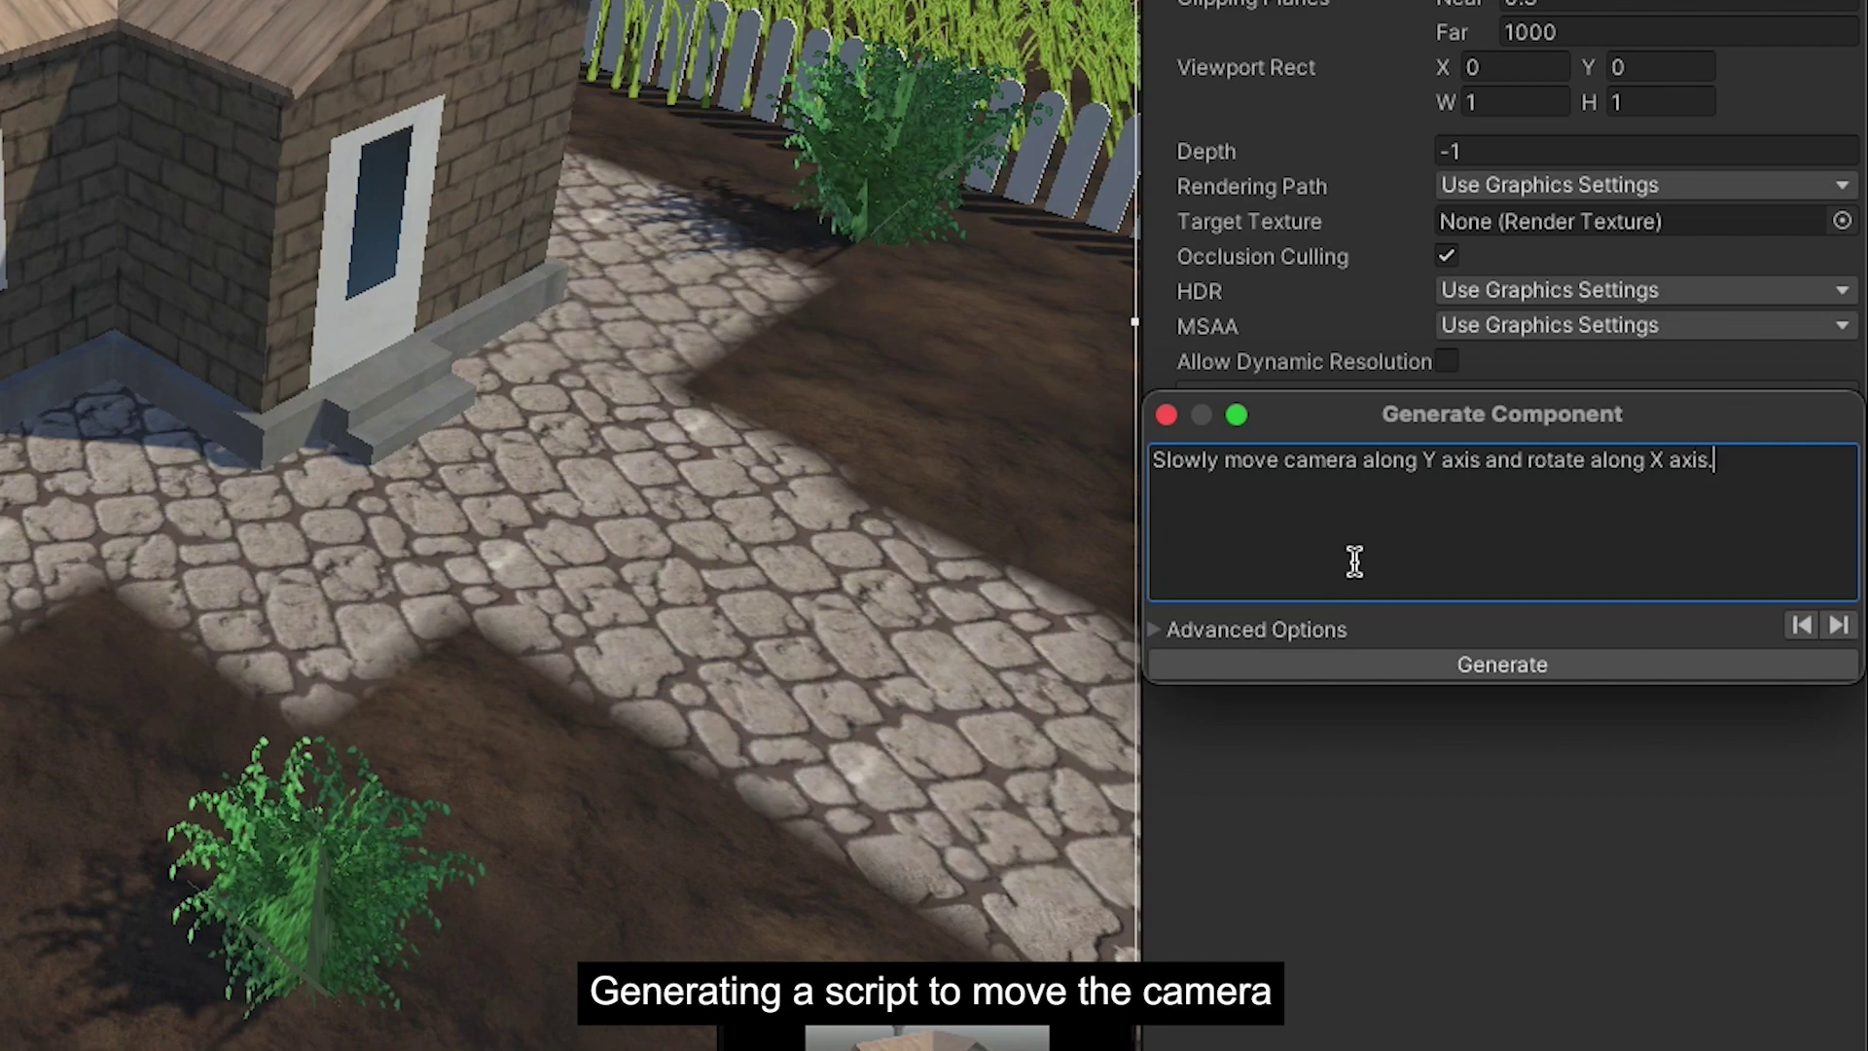
pyautogui.click(1514, 662)
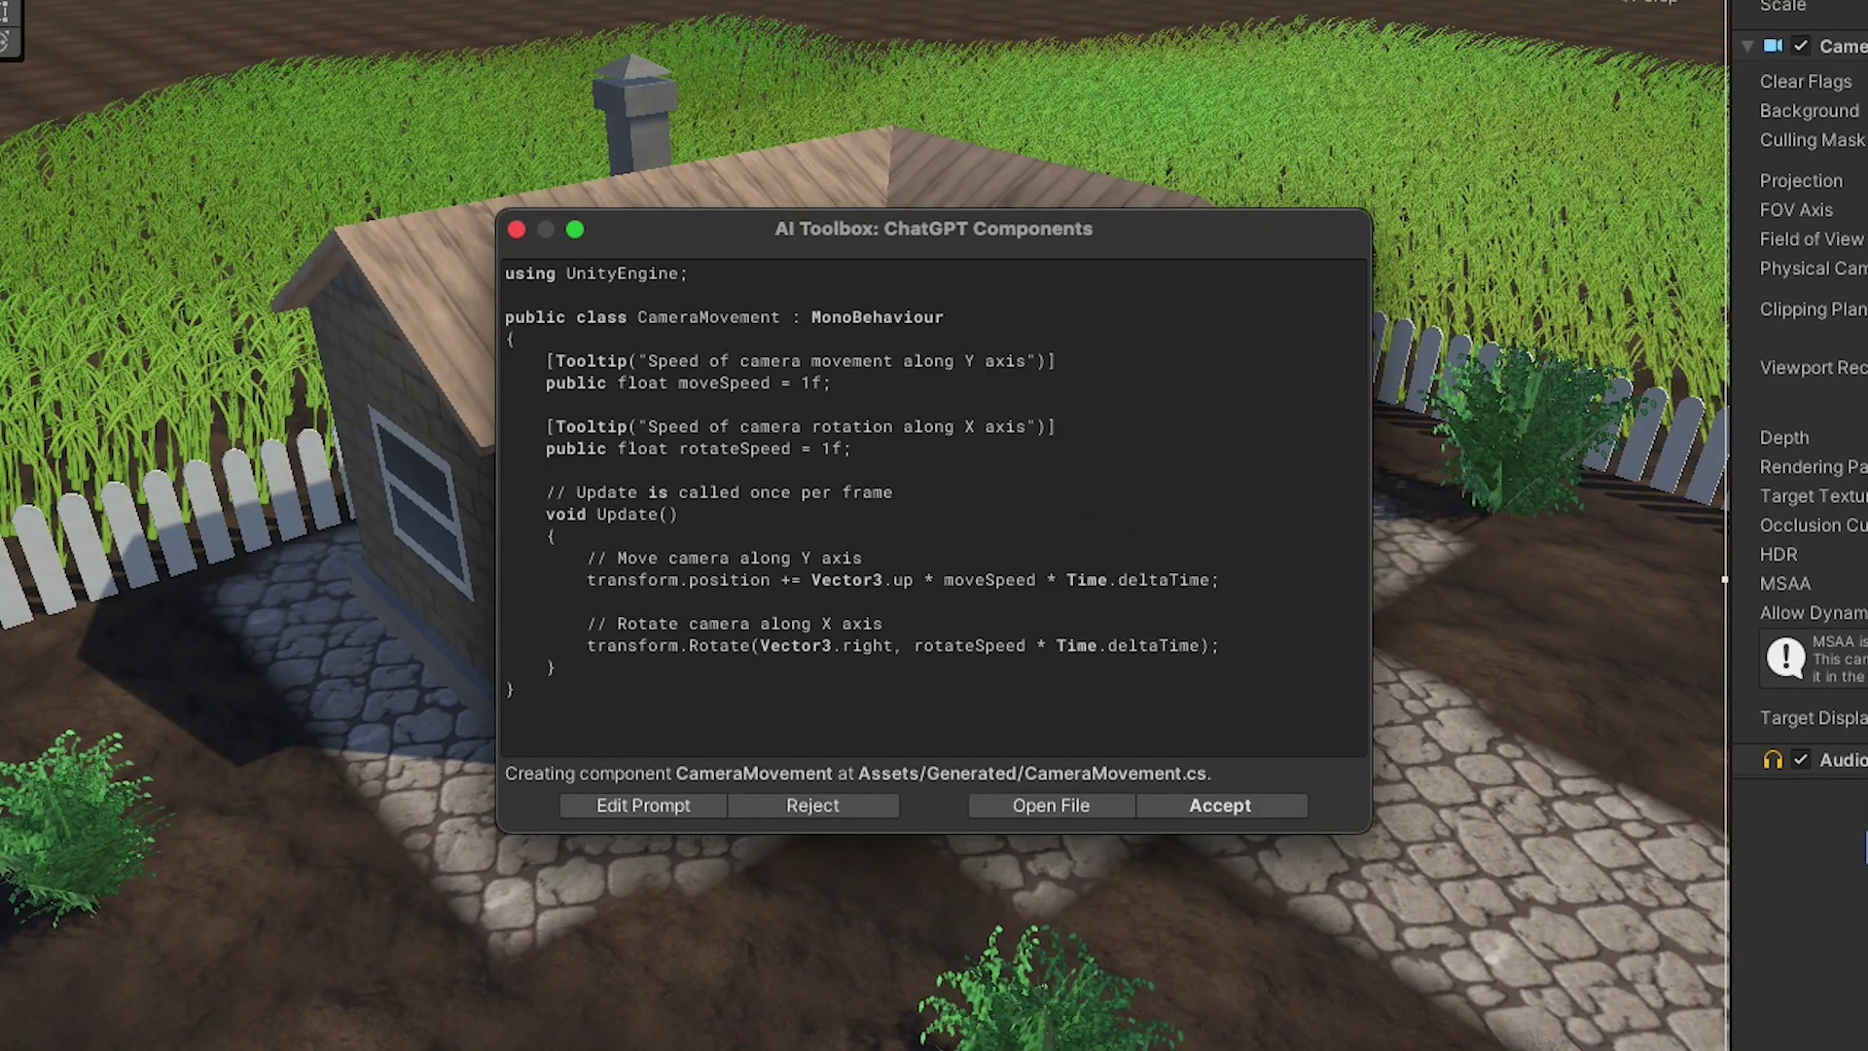
pyautogui.click(1228, 808)
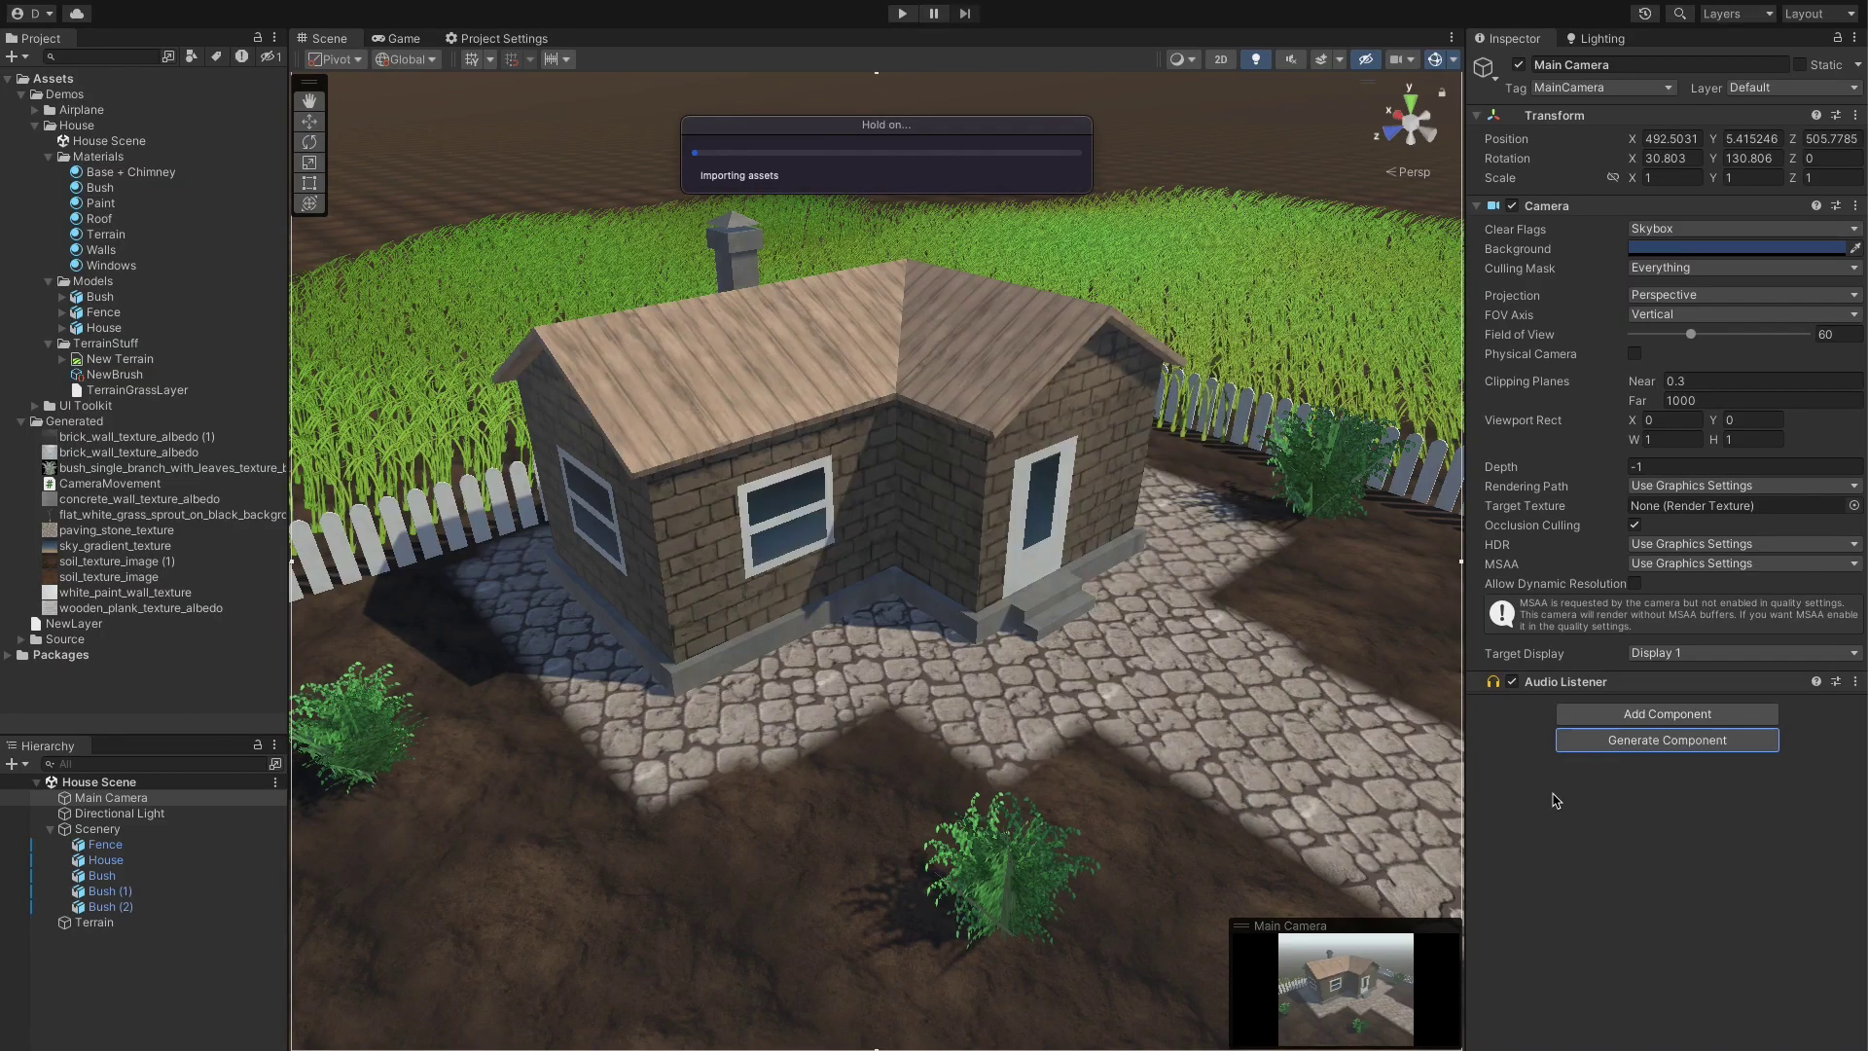
# Step: Set the Camera Movement script's Move Speed to -0.1 and Rotate Speed to -0.5, and play the scene
pyautogui.click(1674, 746)
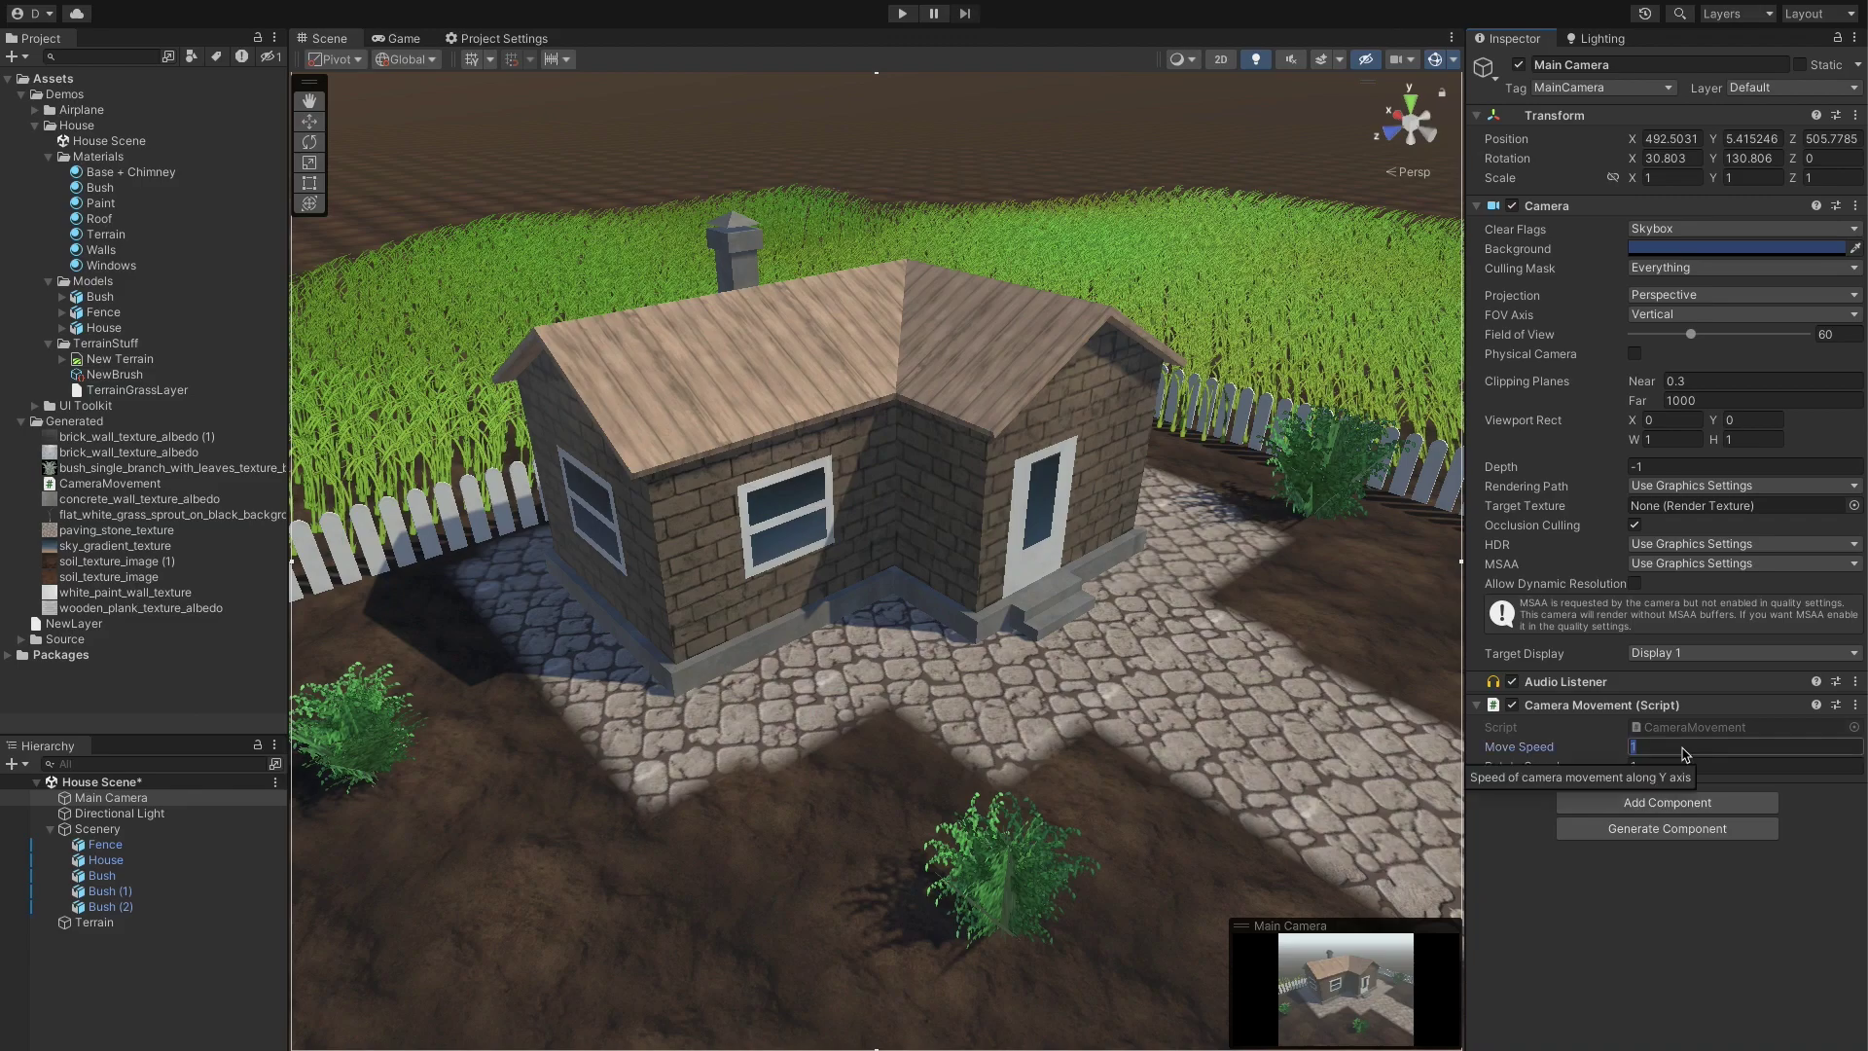
pyautogui.press('Tab')
pyautogui.write('-')
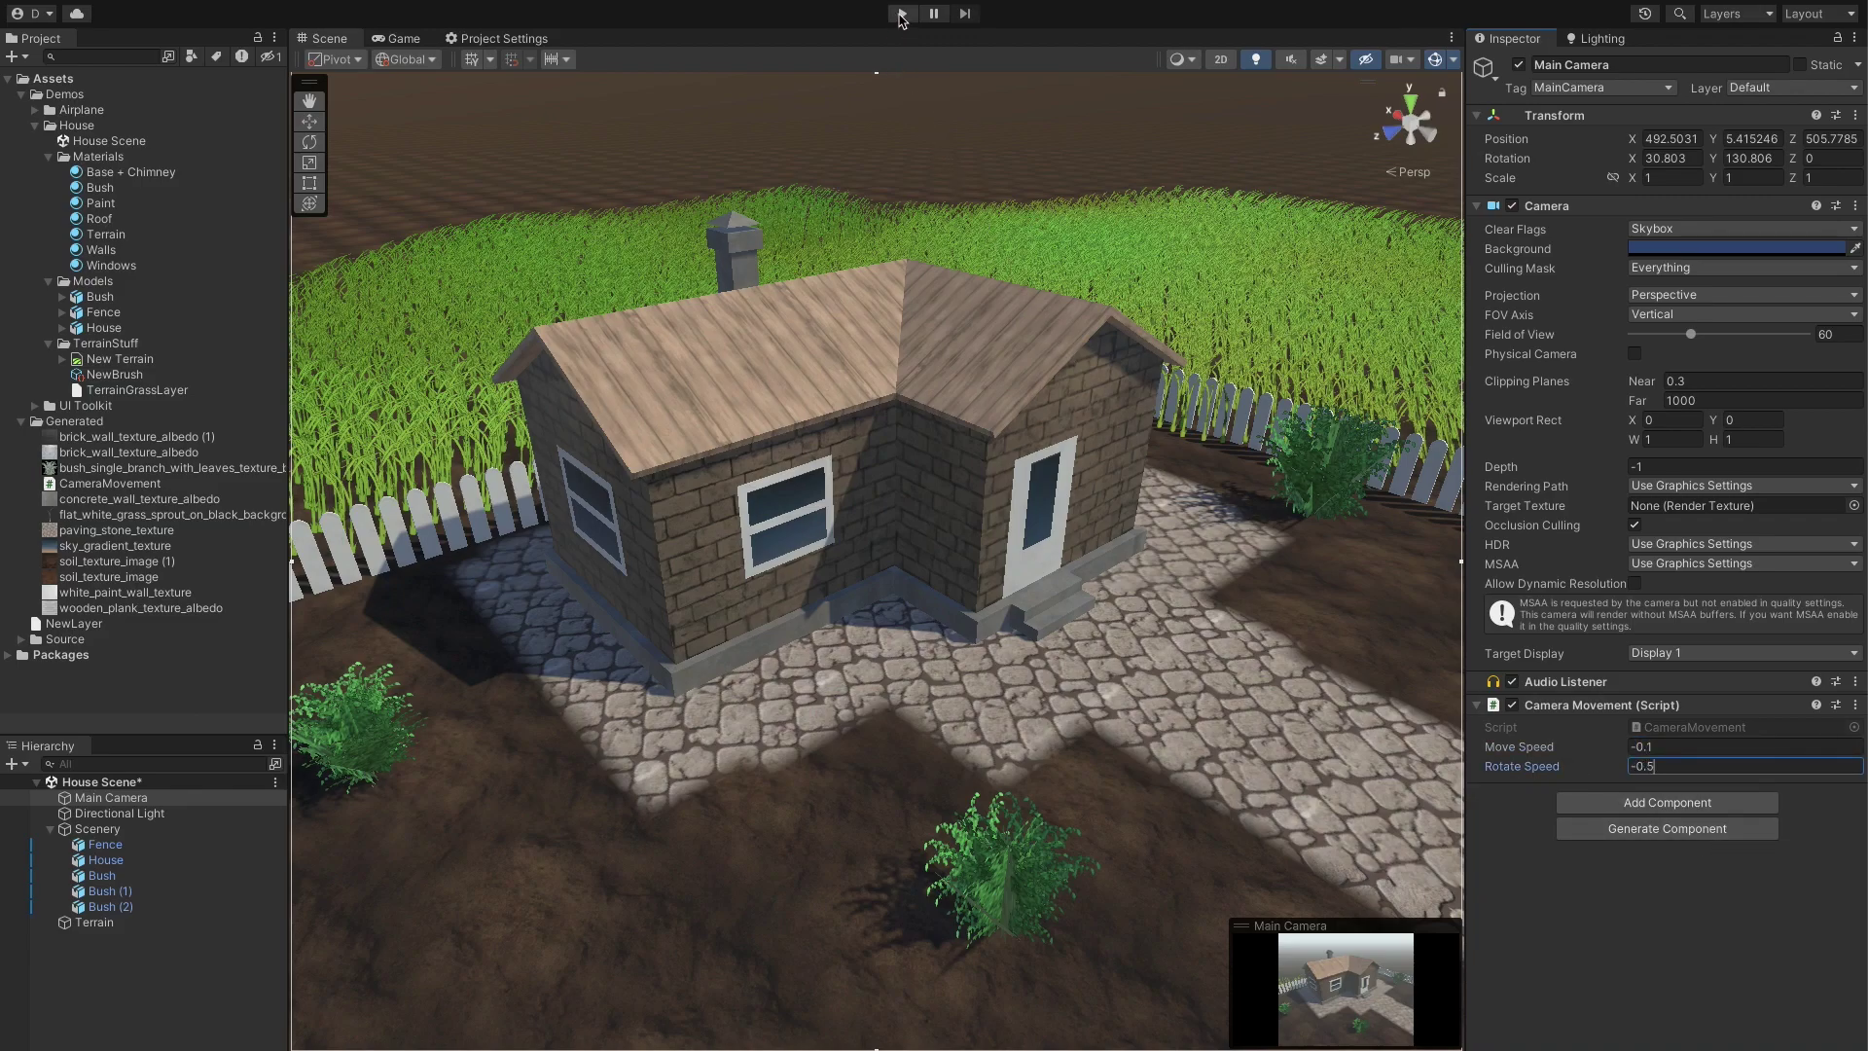
pyautogui.click(903, 14)
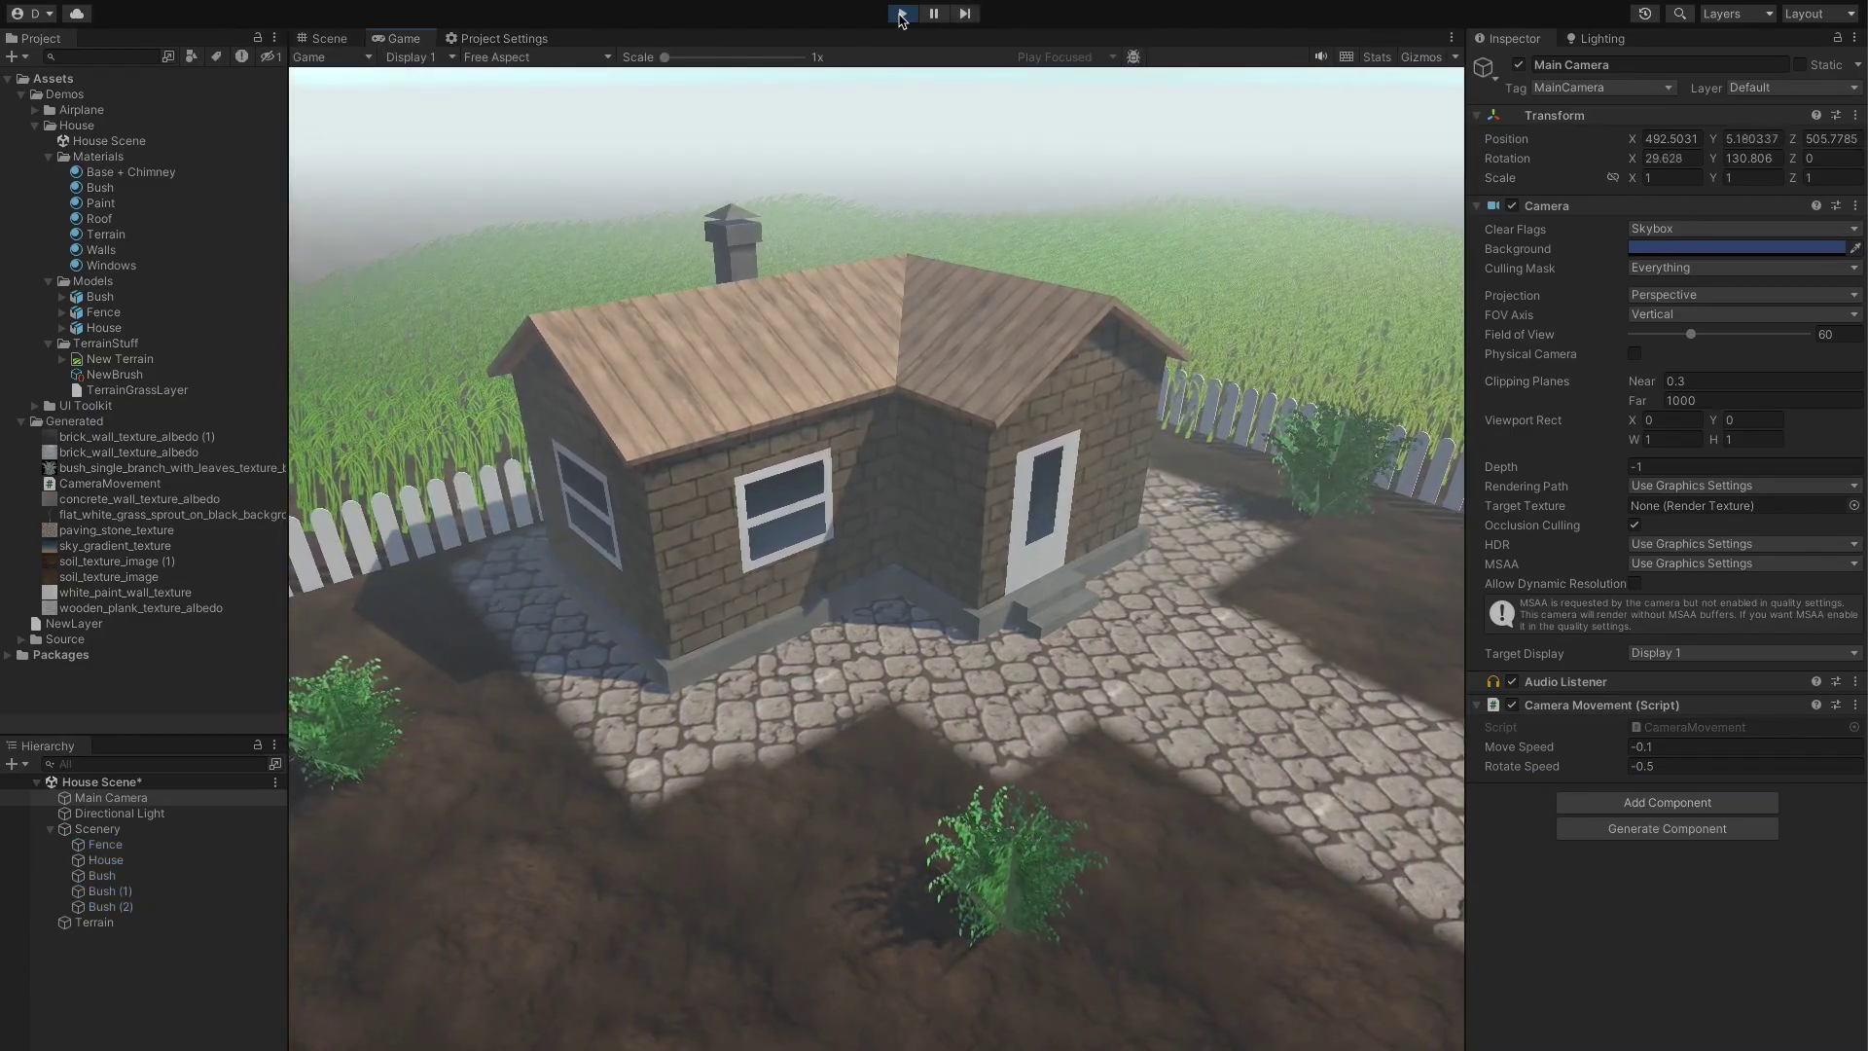